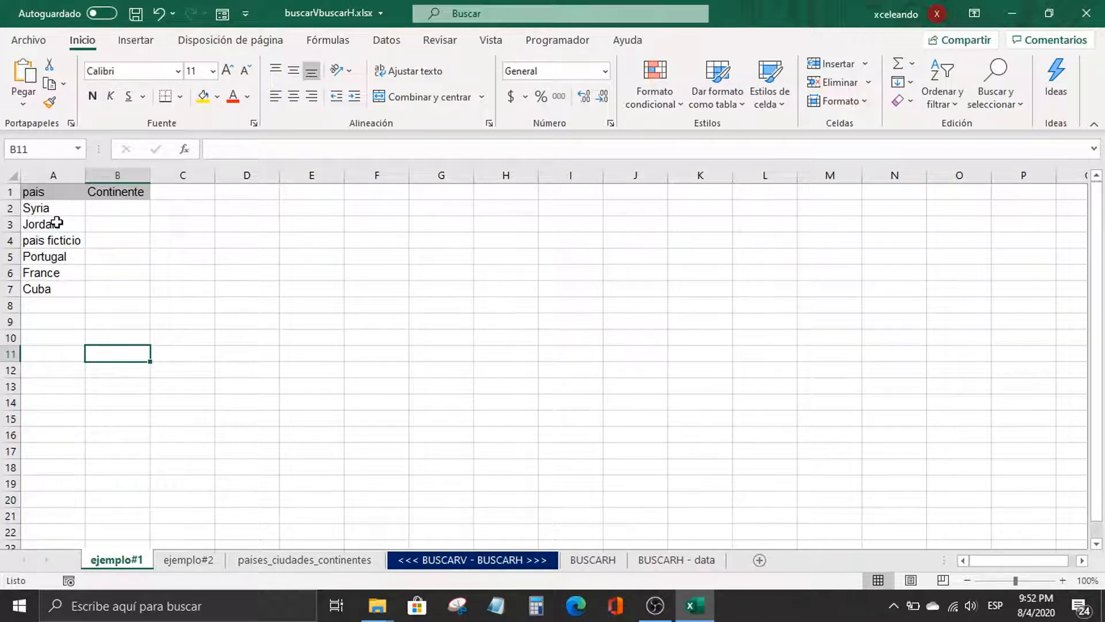
Step: Enter the sample lookup pair "pais ficticio" in H4 and "continente ficticio" in I4 on the ejemplo#1 sheet
click(54, 240)
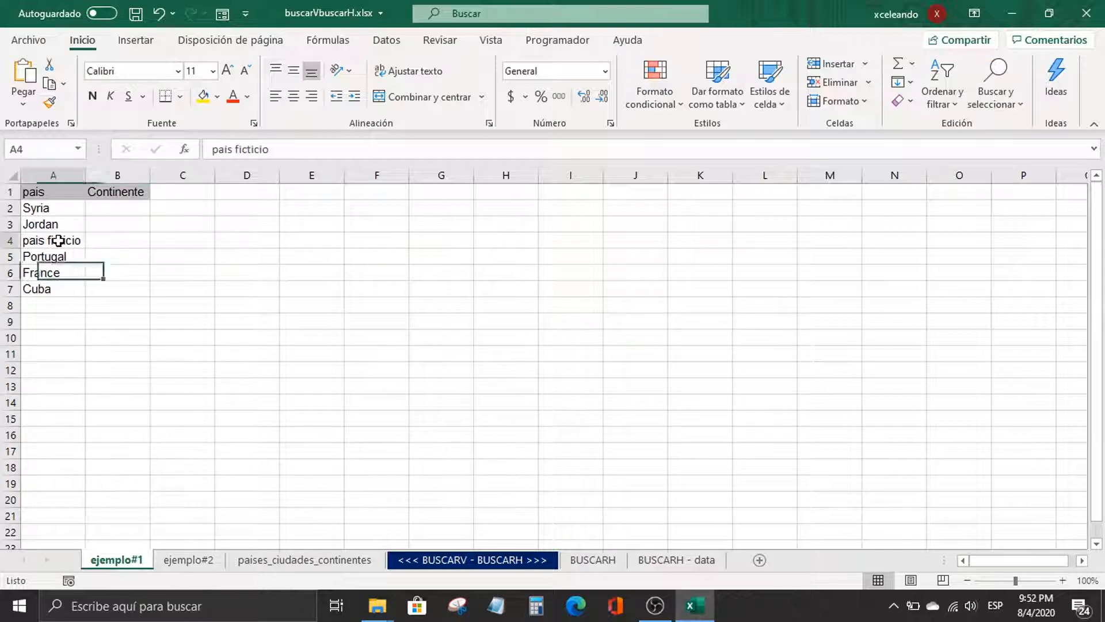
click(137, 245)
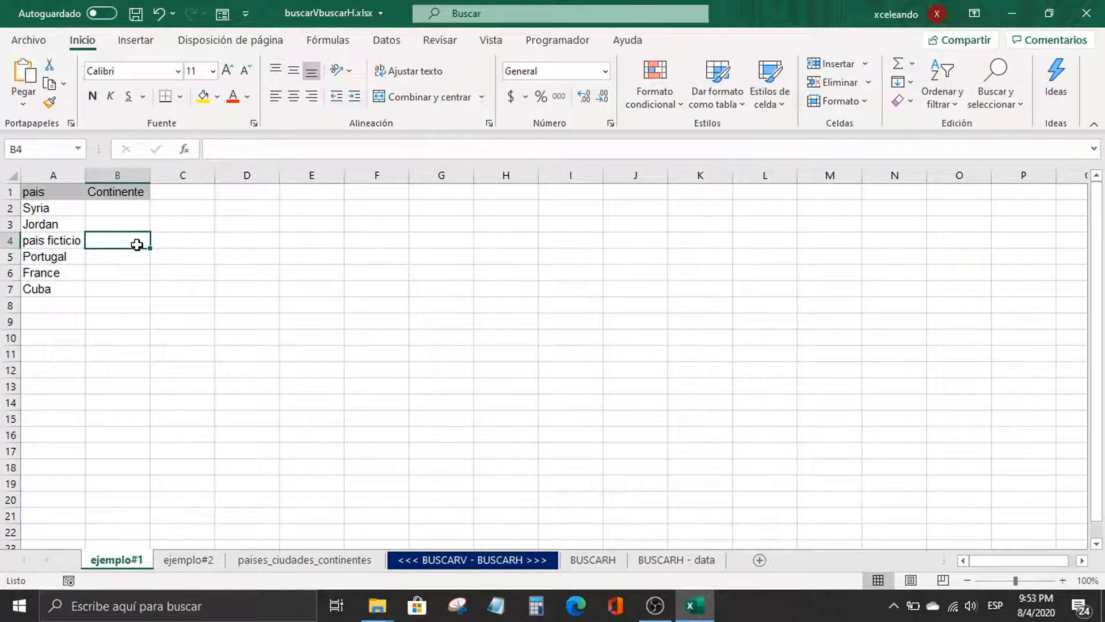
click(507, 245)
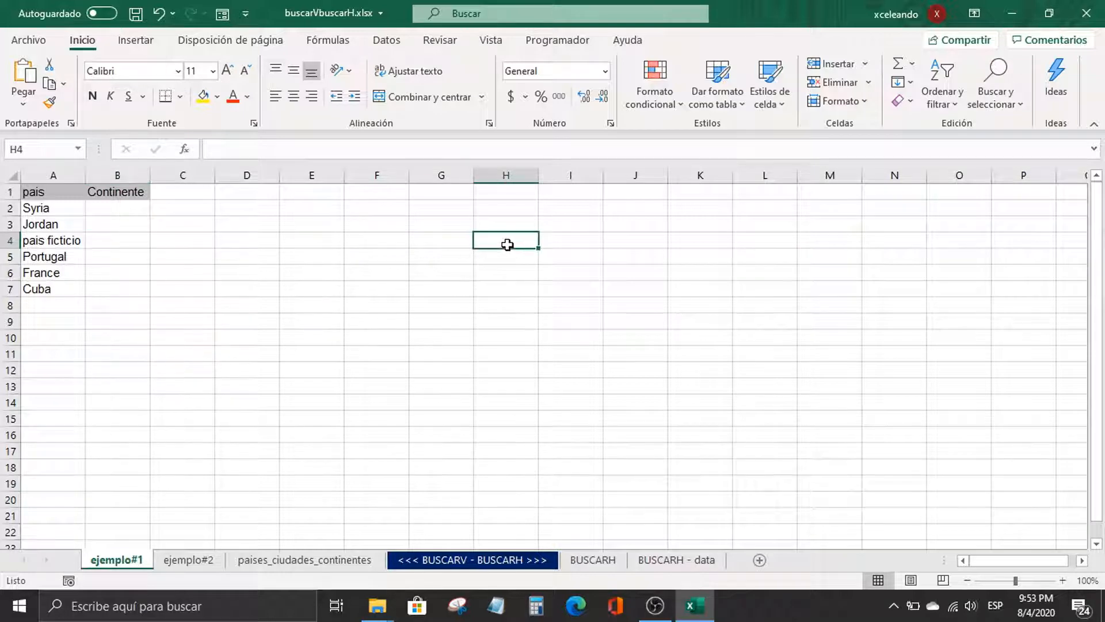
text(pais)
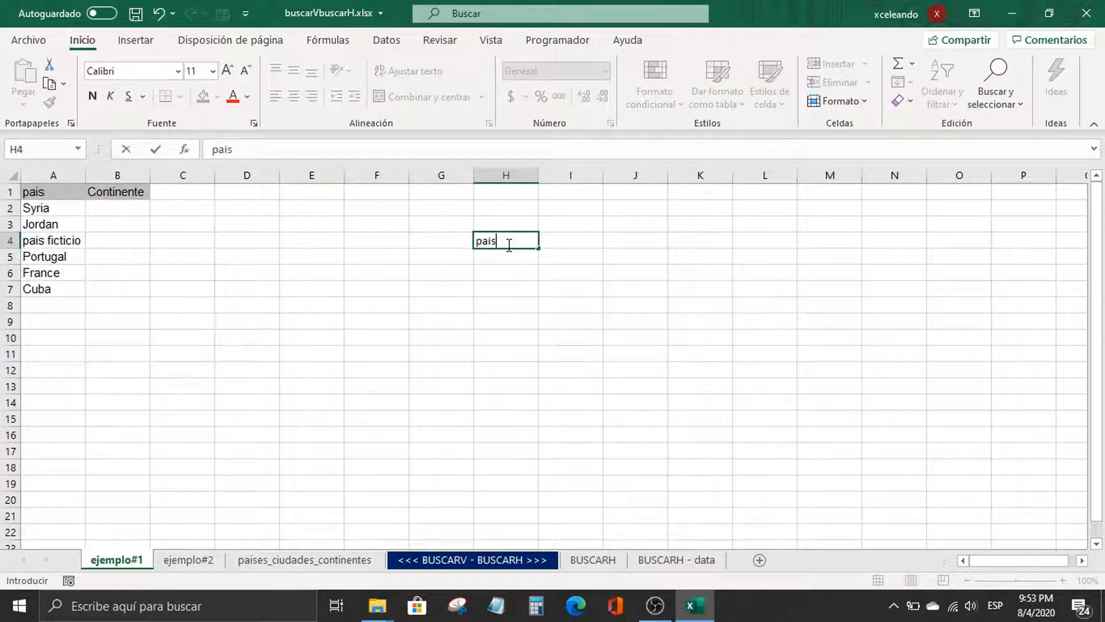
text( ficticio)
key(ctrl+Return)
key(Down)
key(Up)
key(Right)
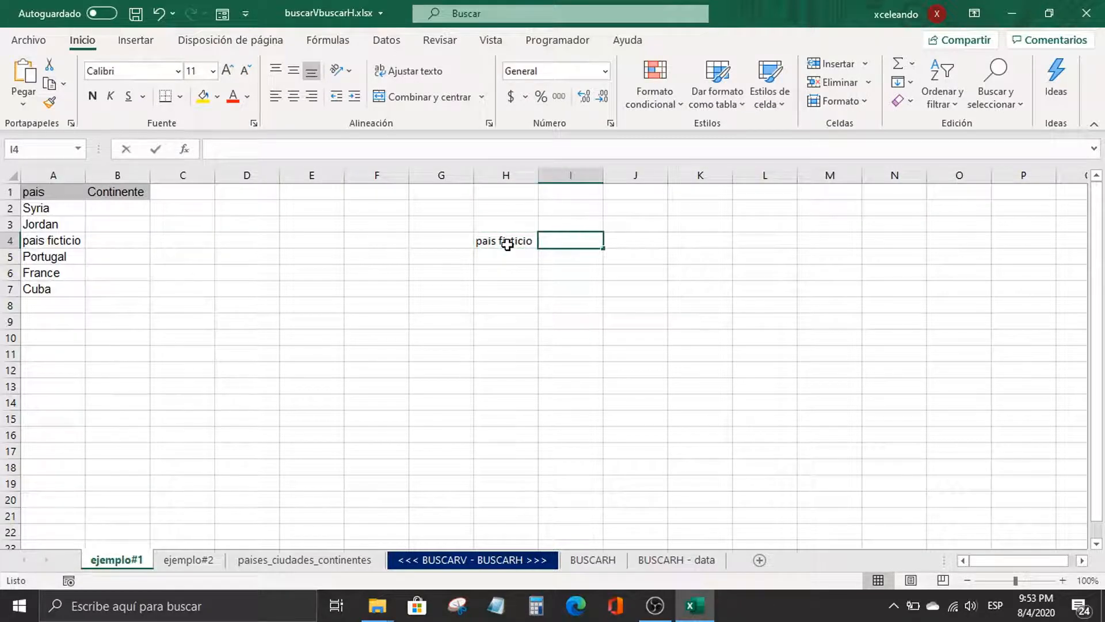
text(continente )
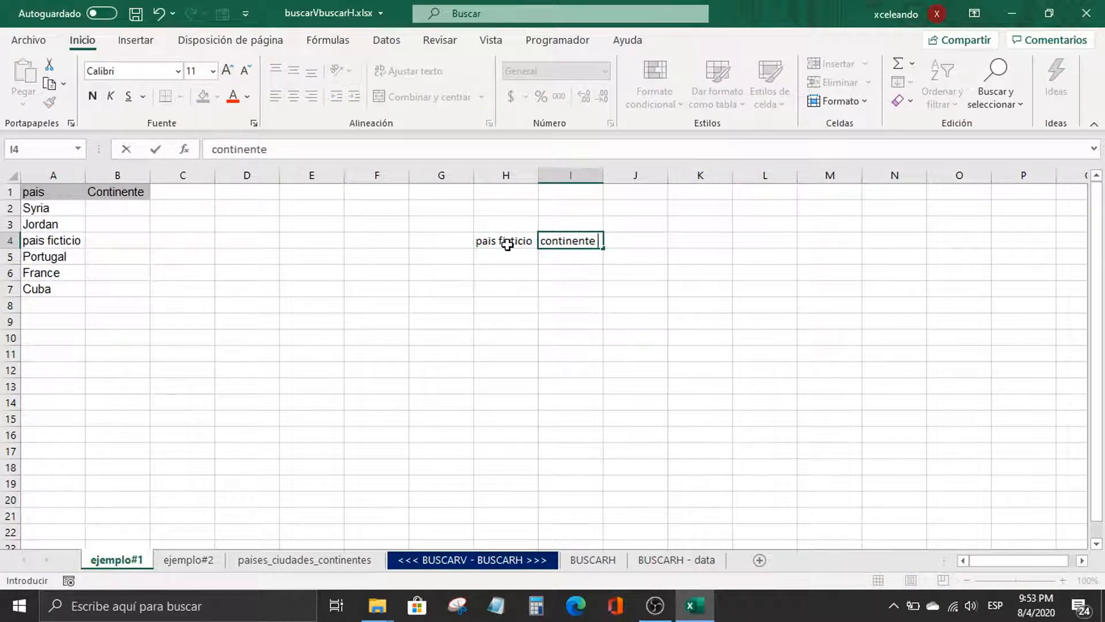
text(ficticio)
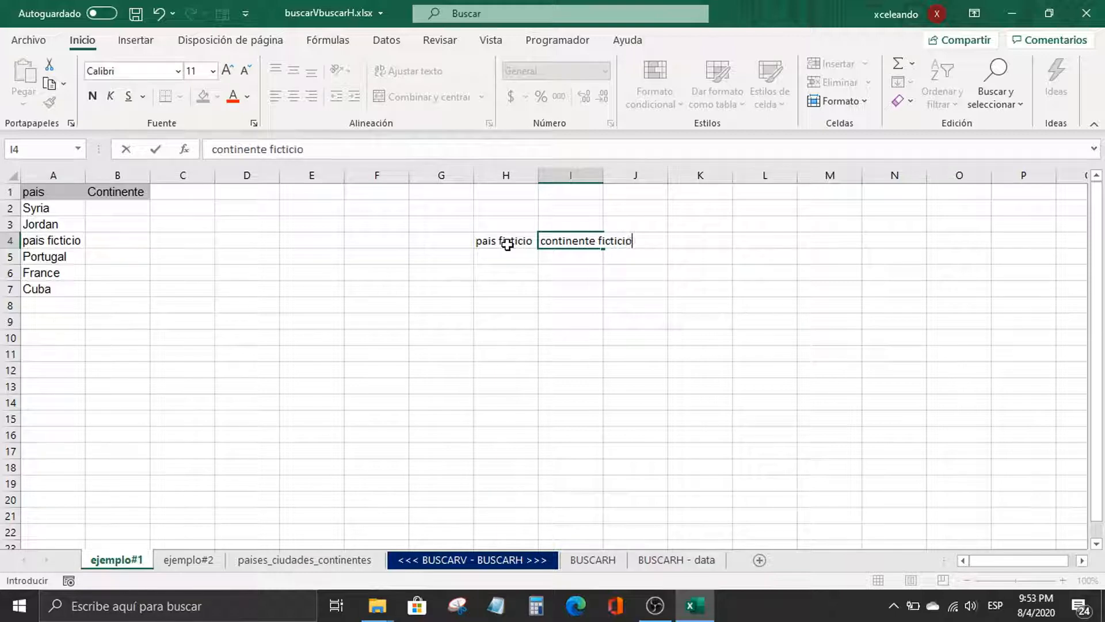
key(Return)
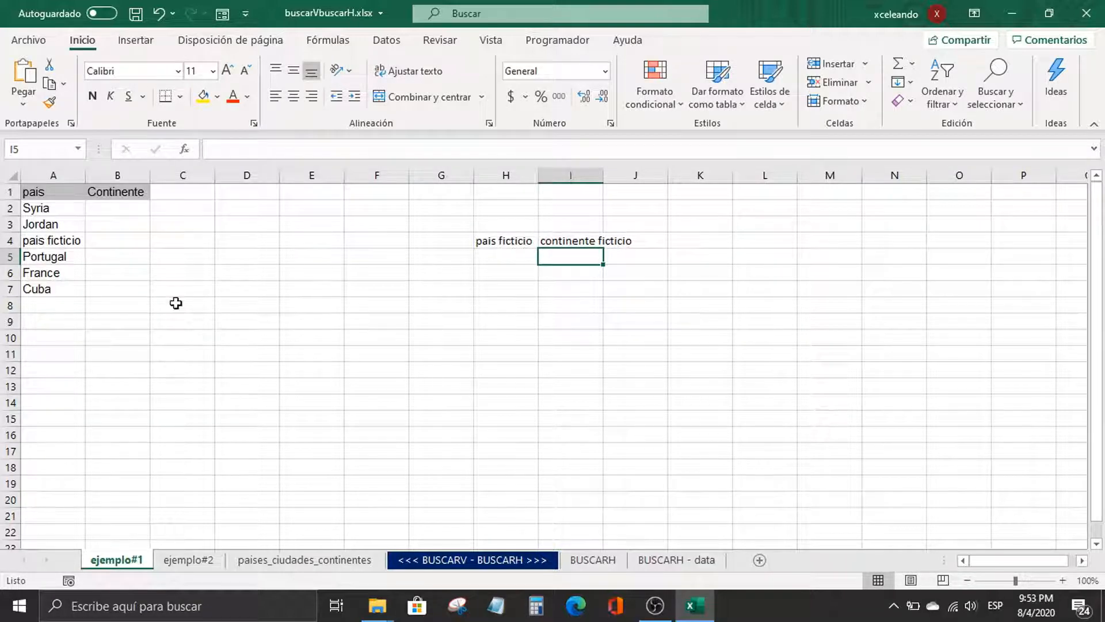
Step: Compare the lookup country in A4 with the sample pair in H4:I4, examining column H as the search column
click(135, 237)
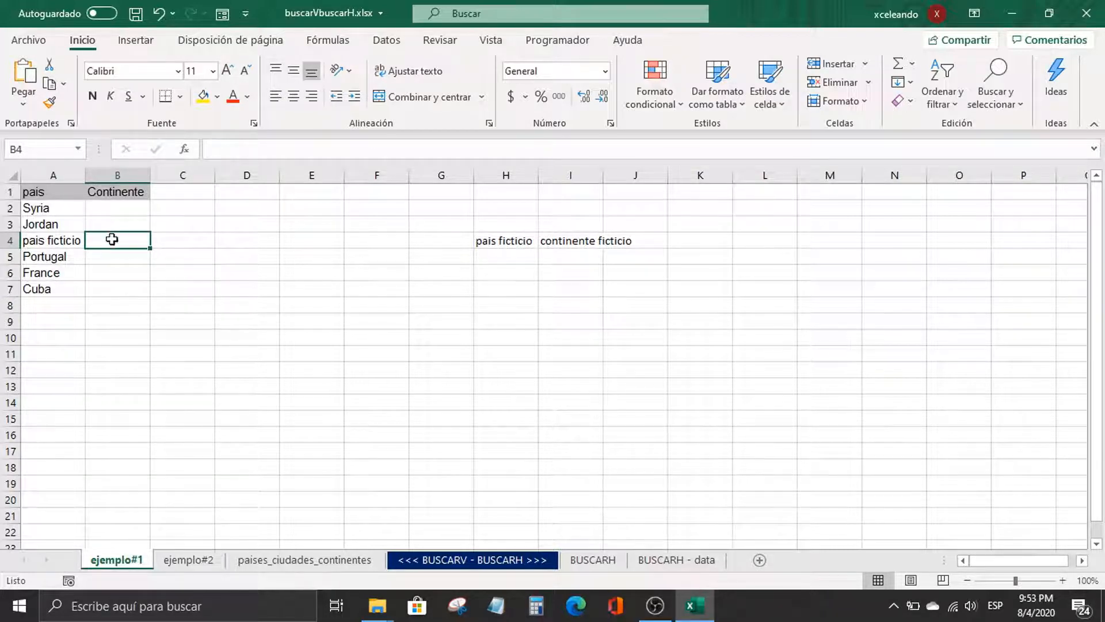
click(61, 240)
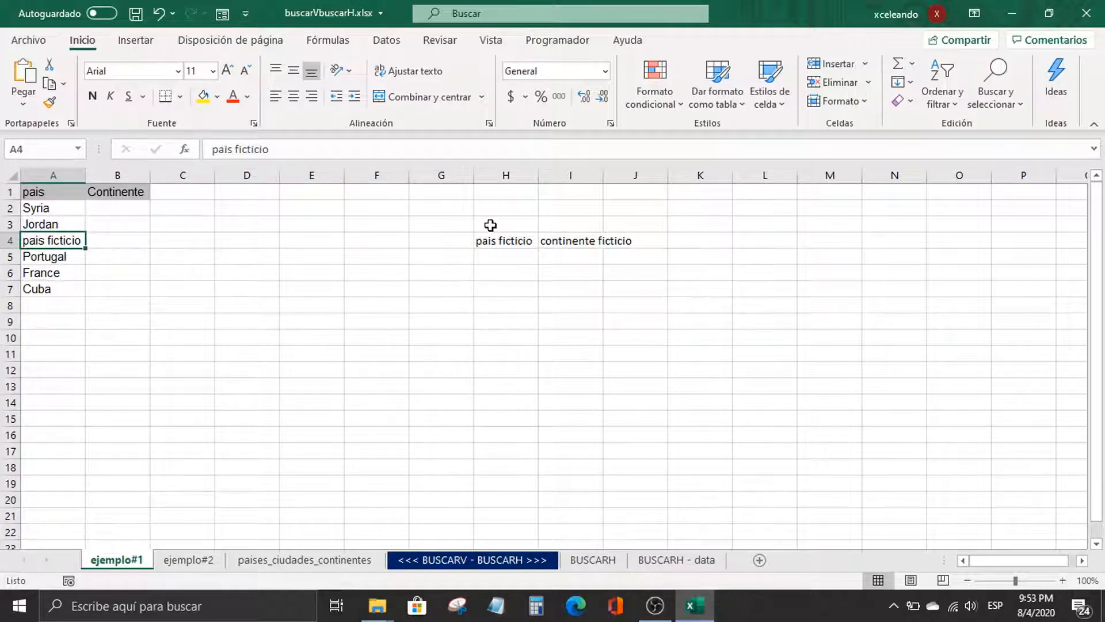
drag(499, 240, 561, 241)
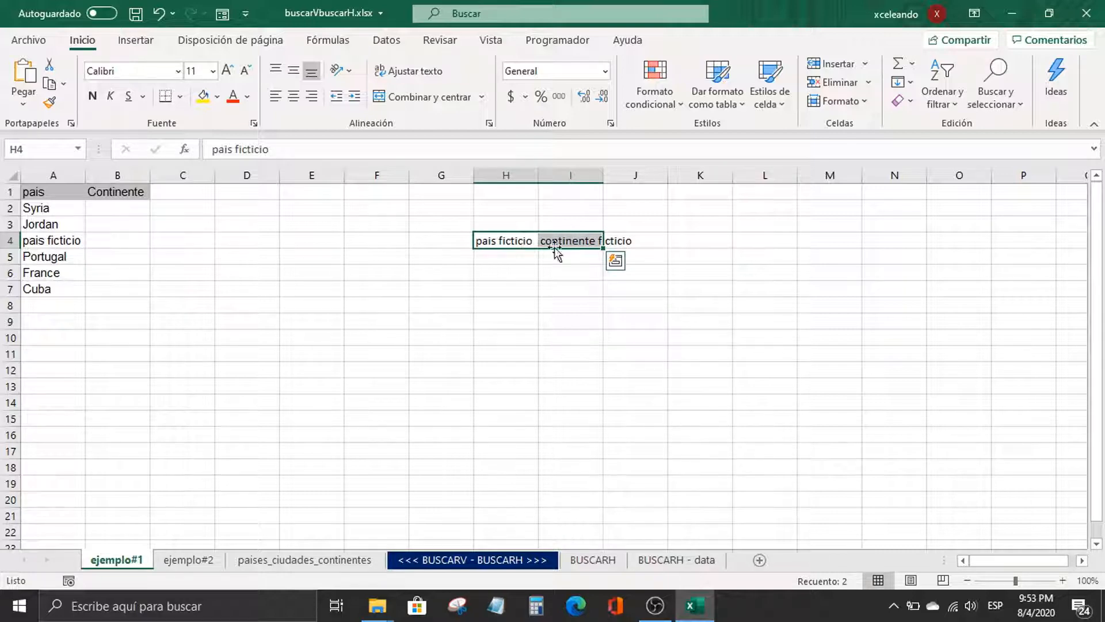
click(56, 240)
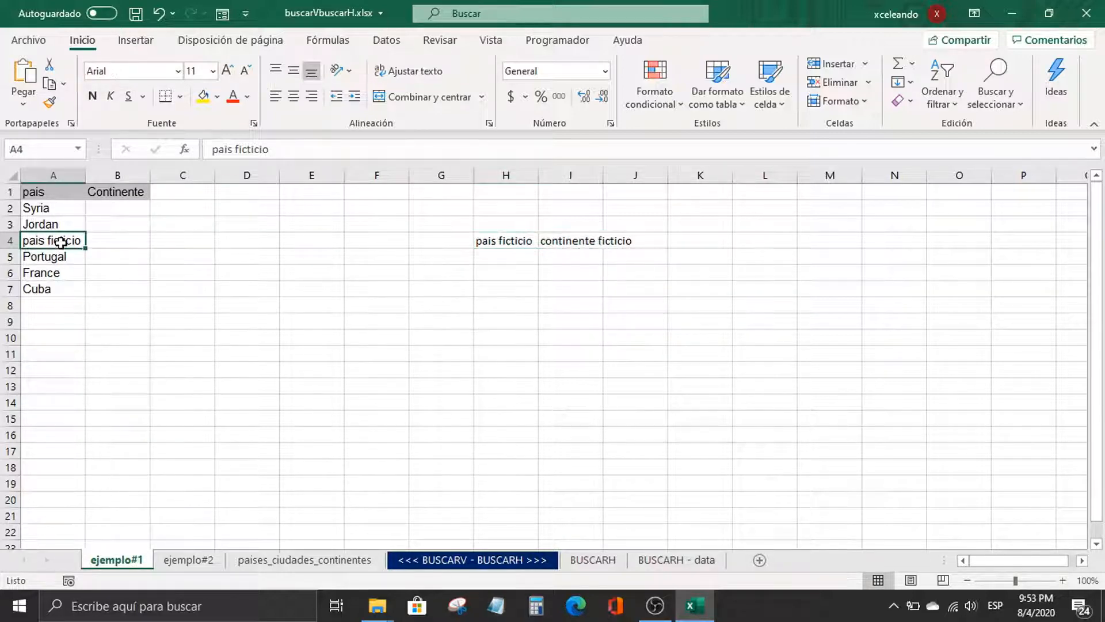
drag(513, 237, 586, 240)
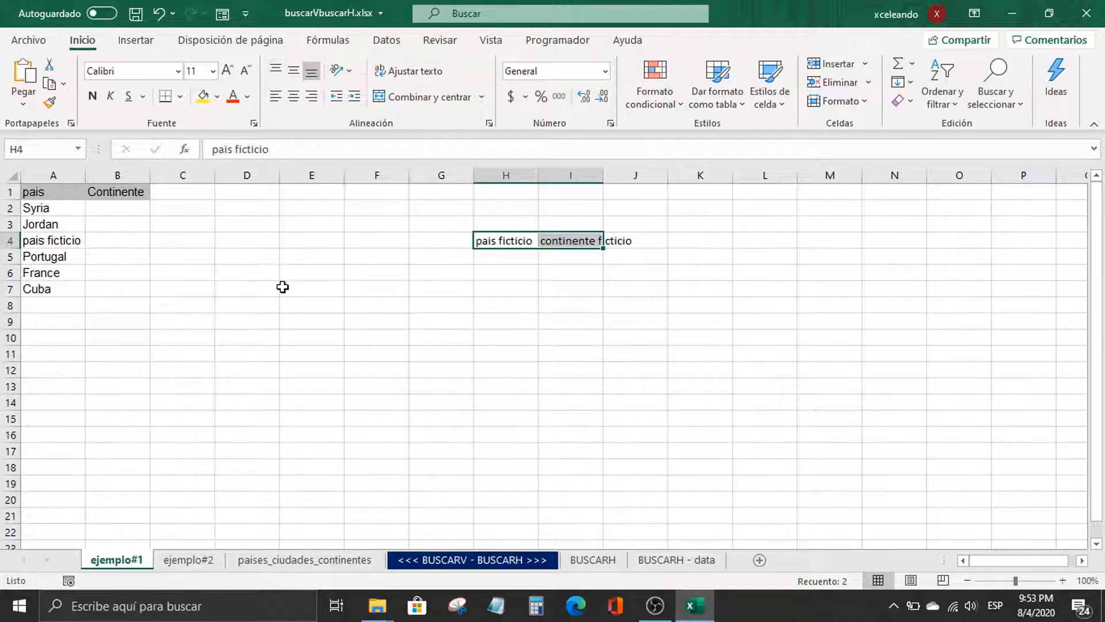
click(71, 244)
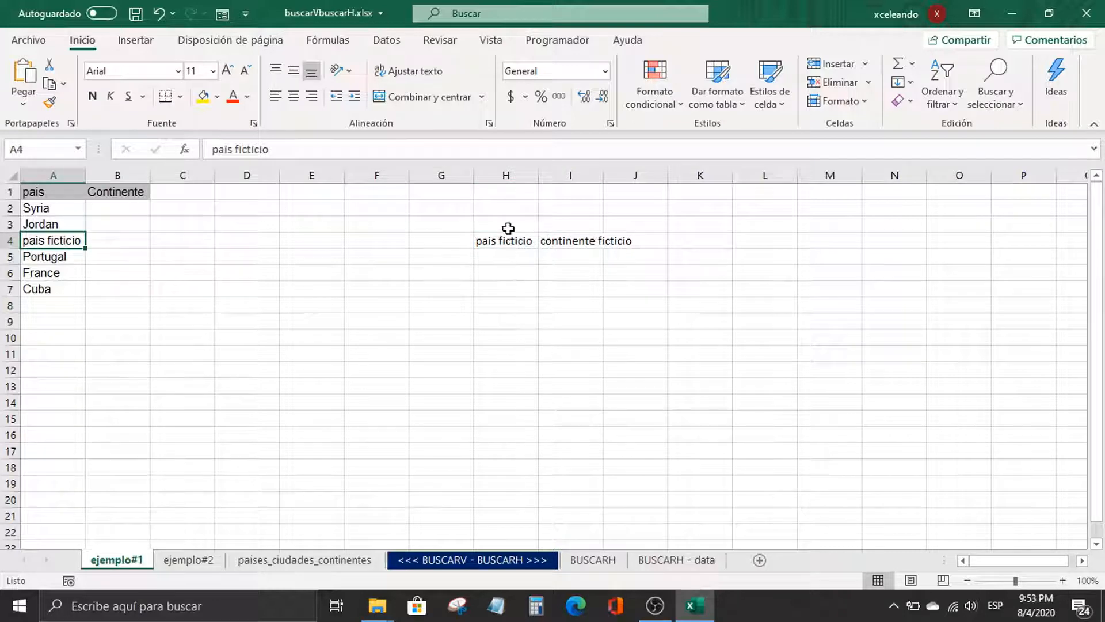
drag(508, 228, 510, 393)
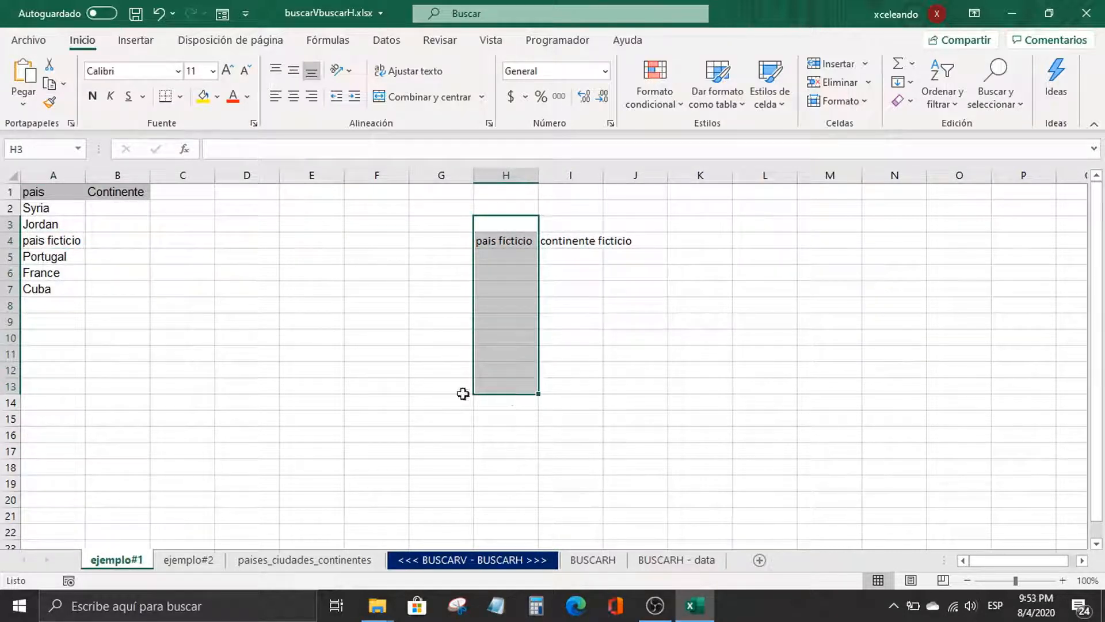
click(67, 240)
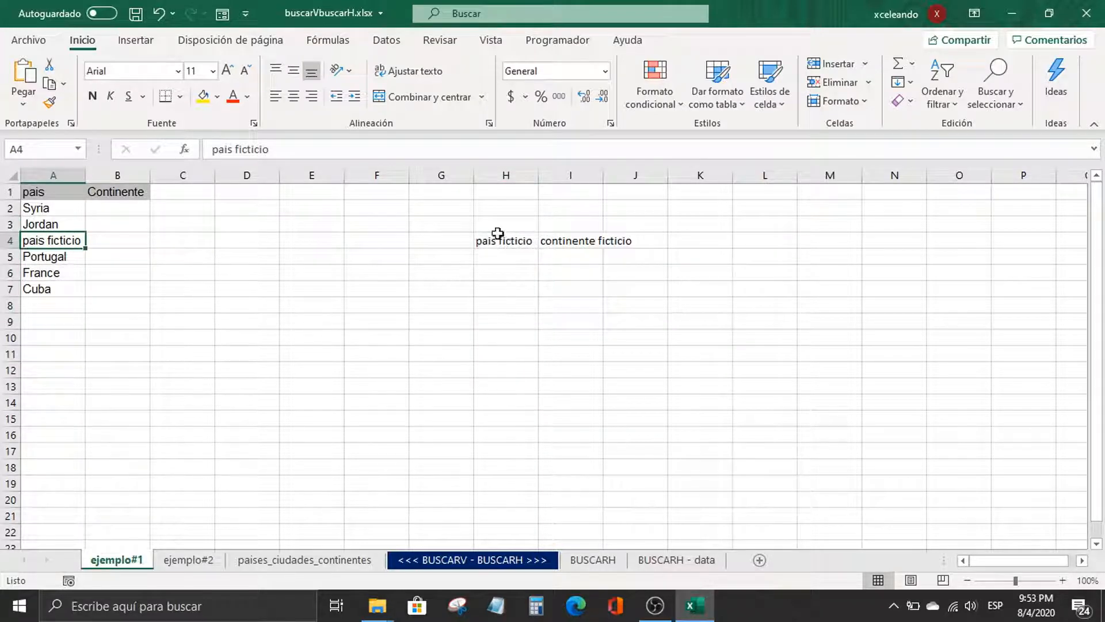
drag(503, 222, 511, 348)
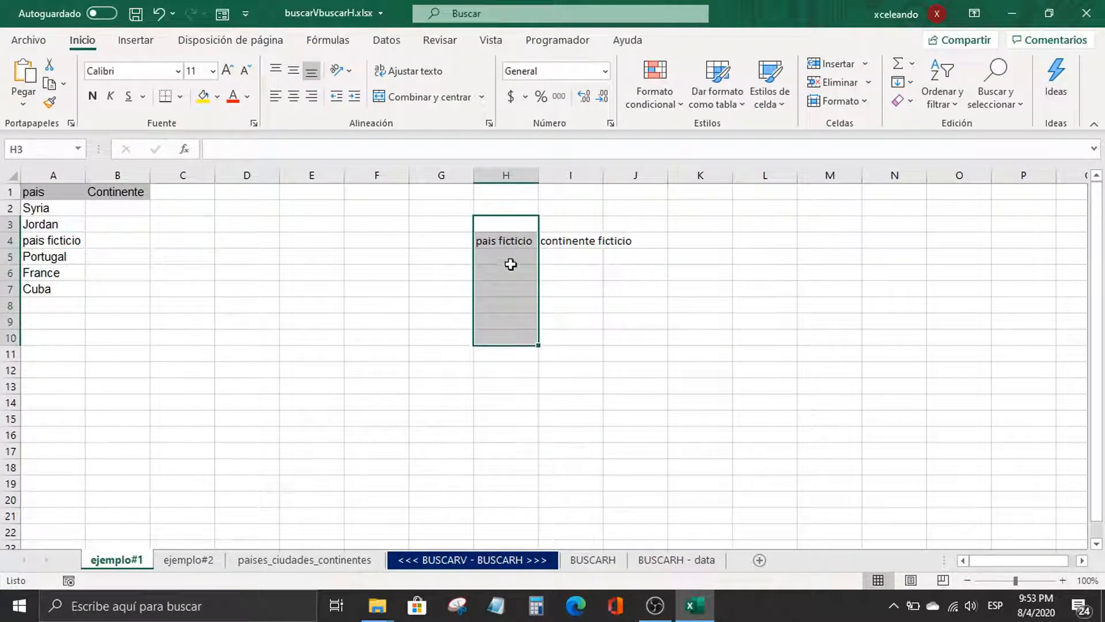
click(518, 240)
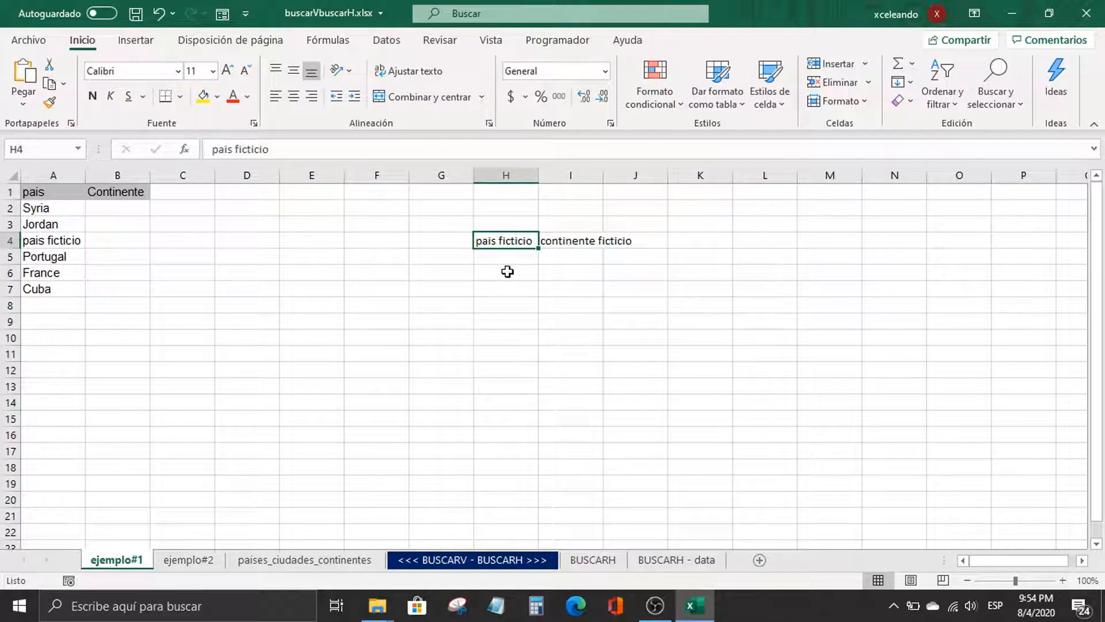
key(shift+space)
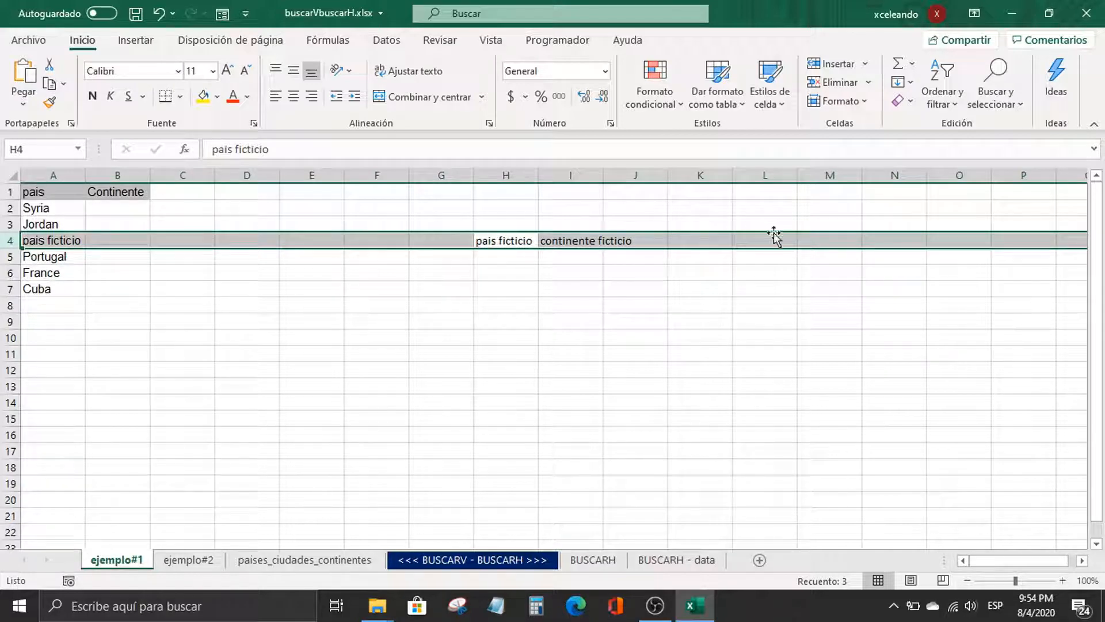
click(527, 240)
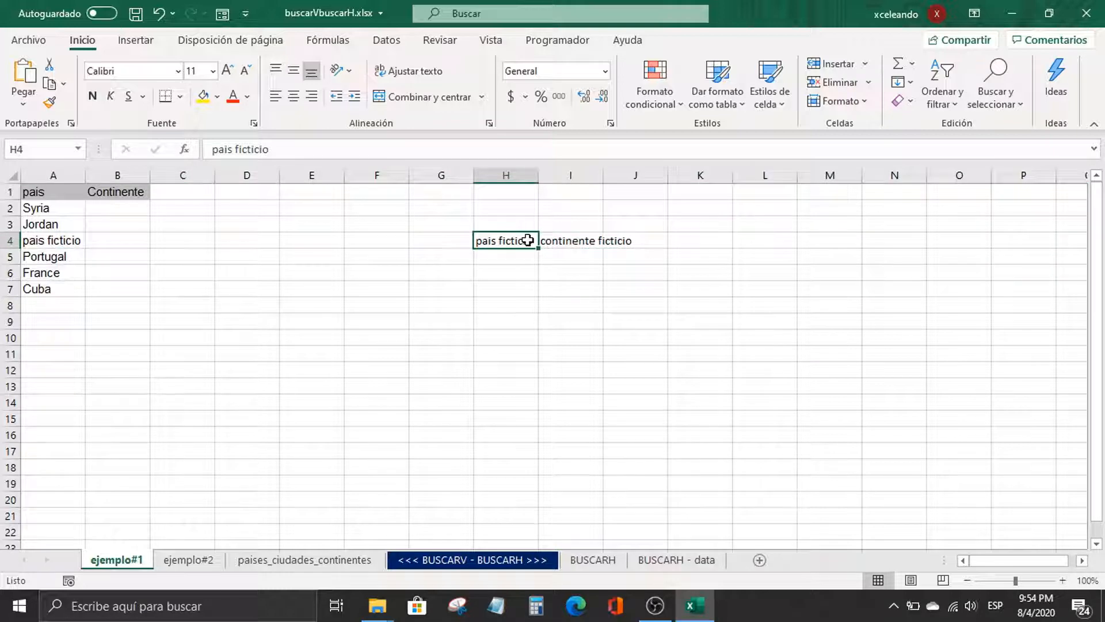
click(105, 241)
click(54, 239)
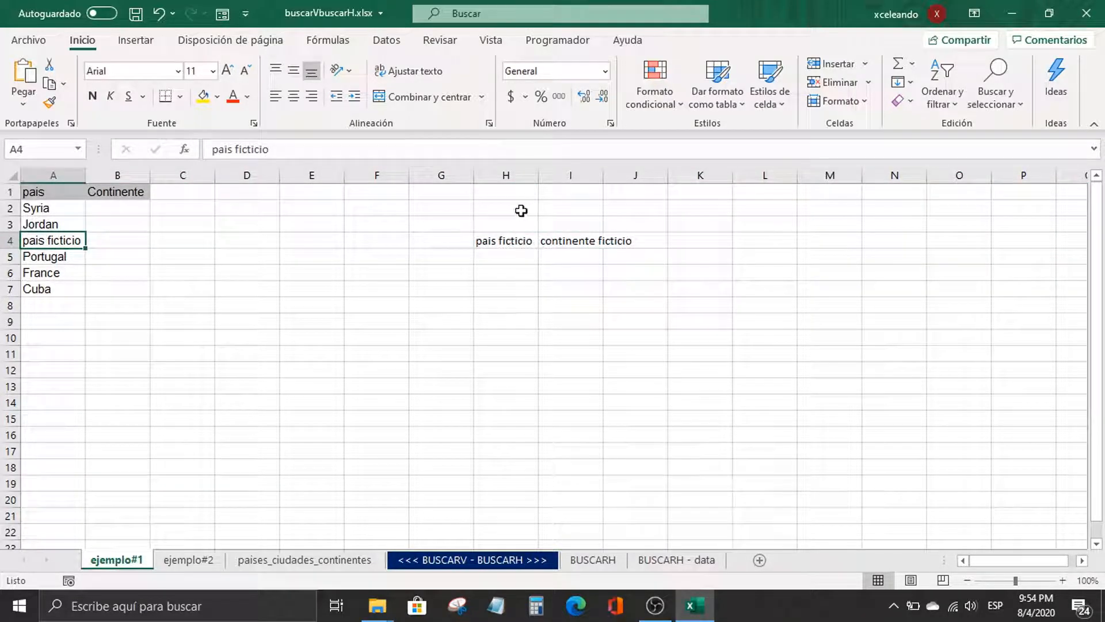
drag(493, 208, 585, 294)
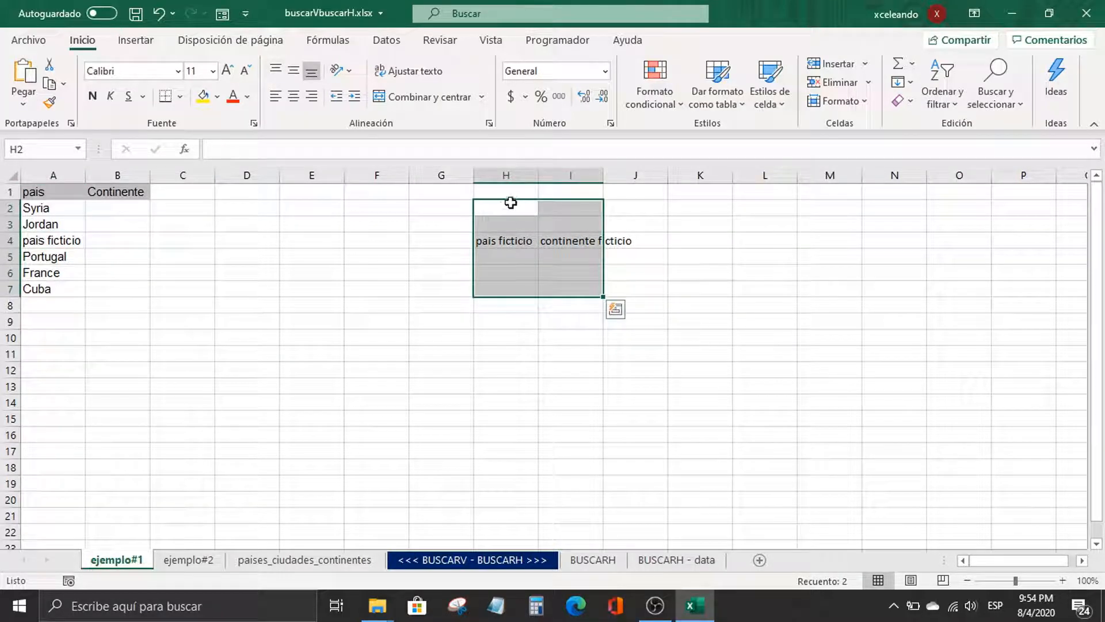
drag(510, 204, 507, 353)
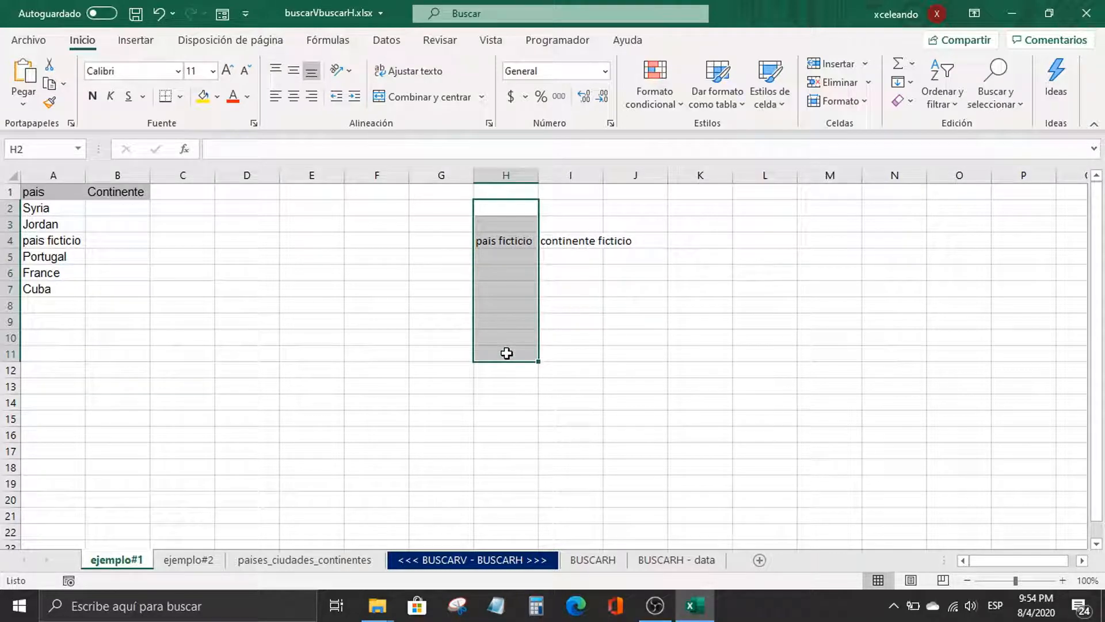
Step: Copy the continent text from I4 into B4, beside the matching country in A4
click(496, 240)
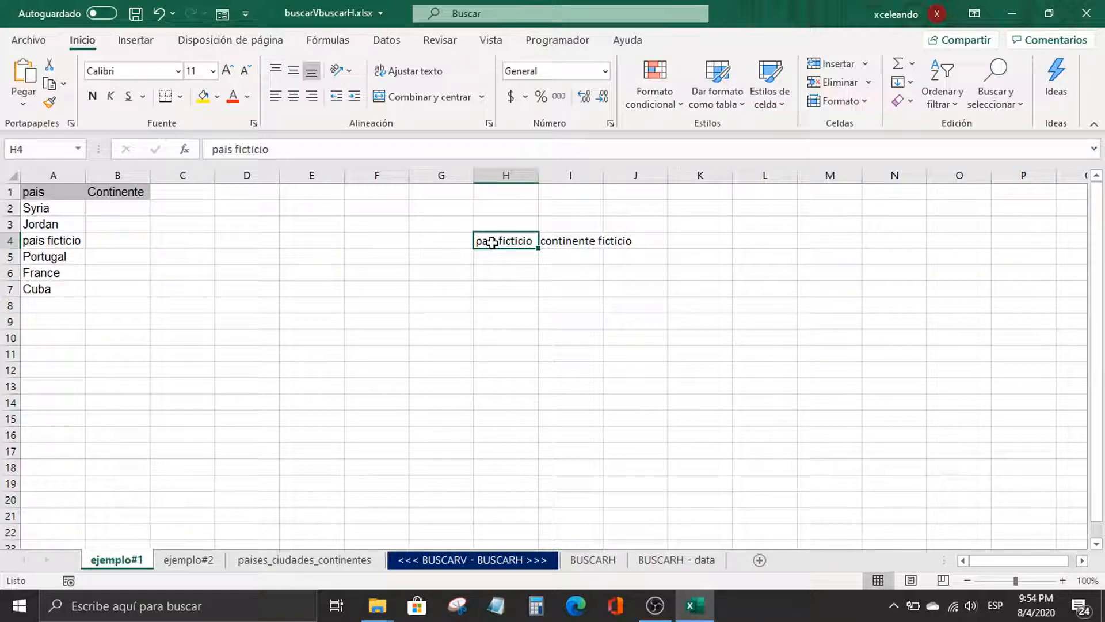
click(558, 240)
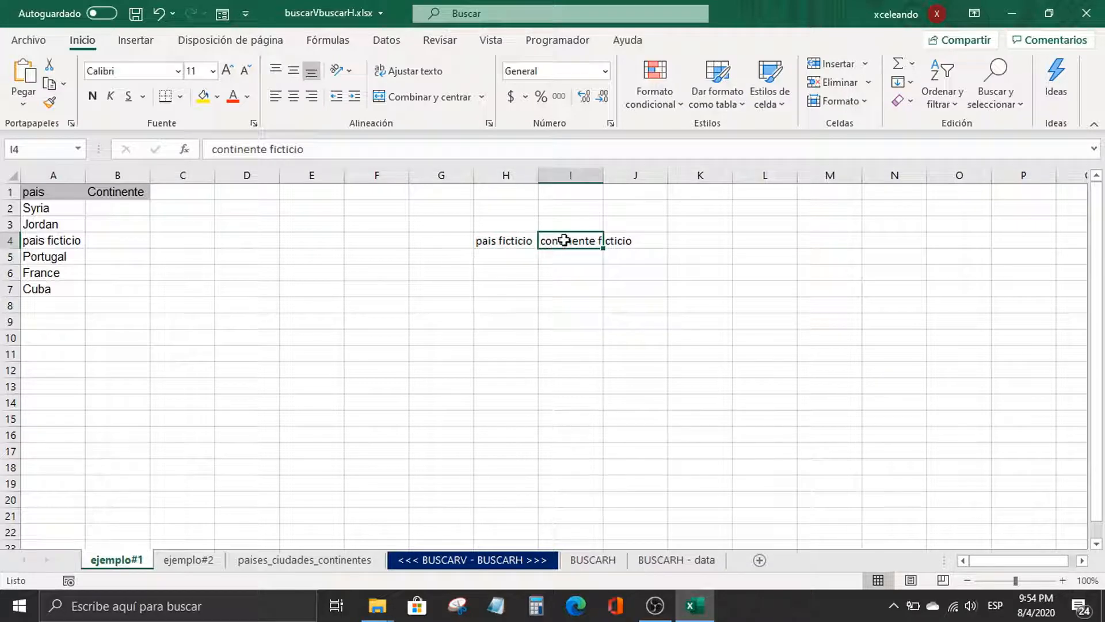
key(ctrl+c)
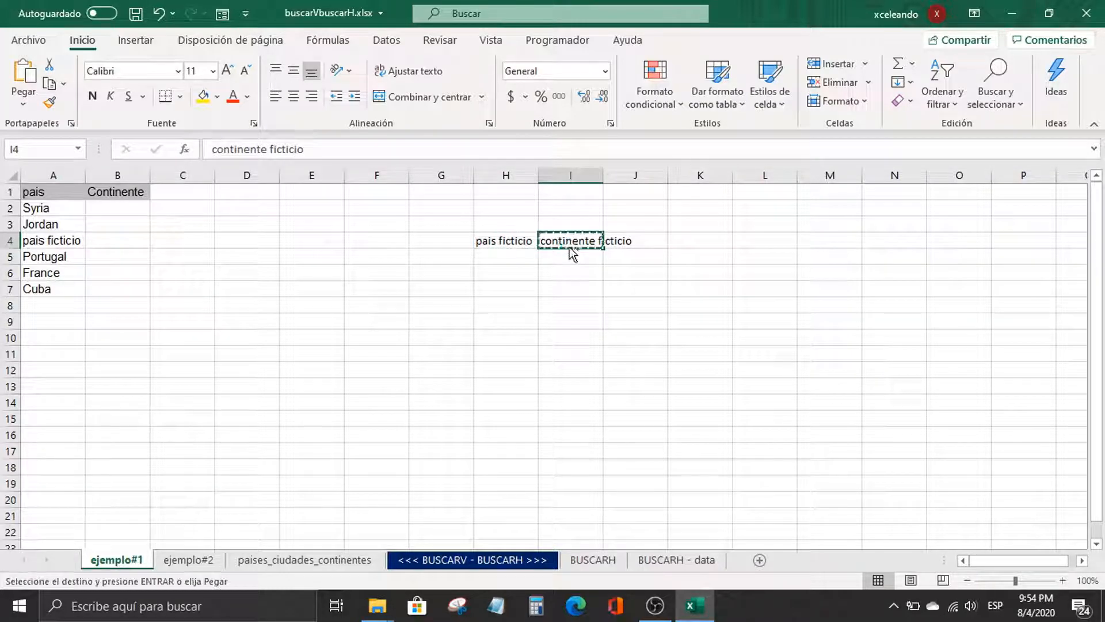
click(109, 234)
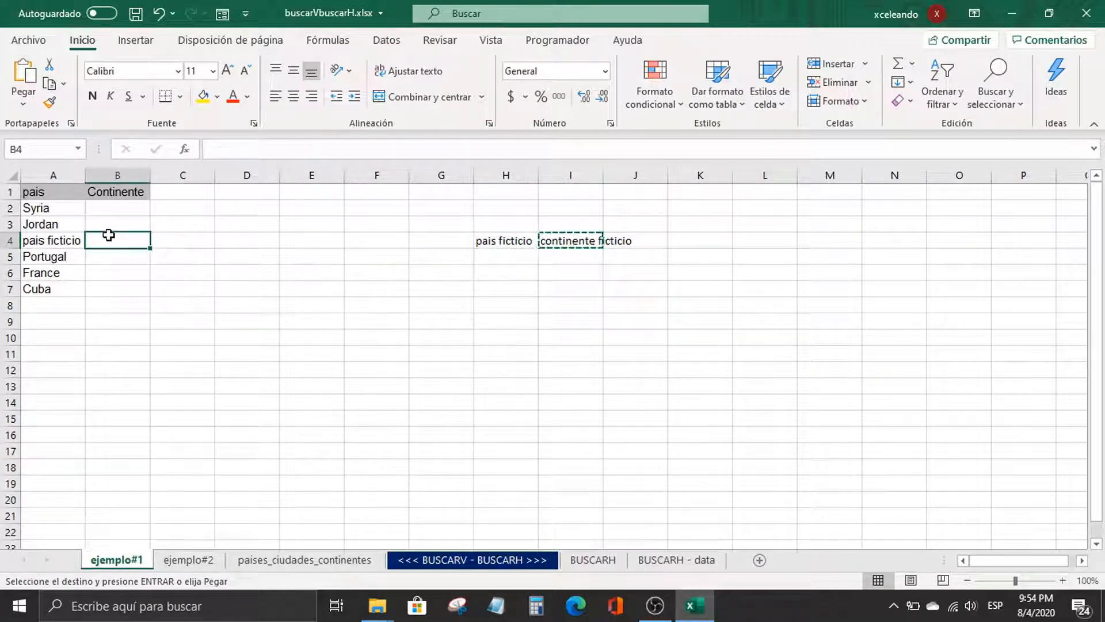
key(ctrl+v)
click(287, 261)
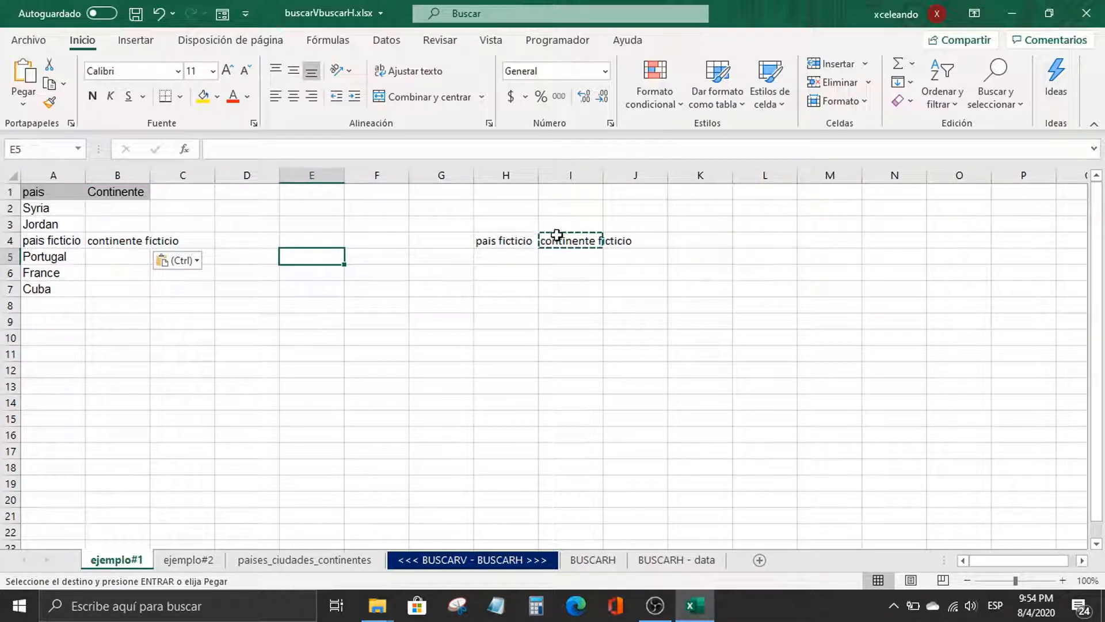
click(118, 236)
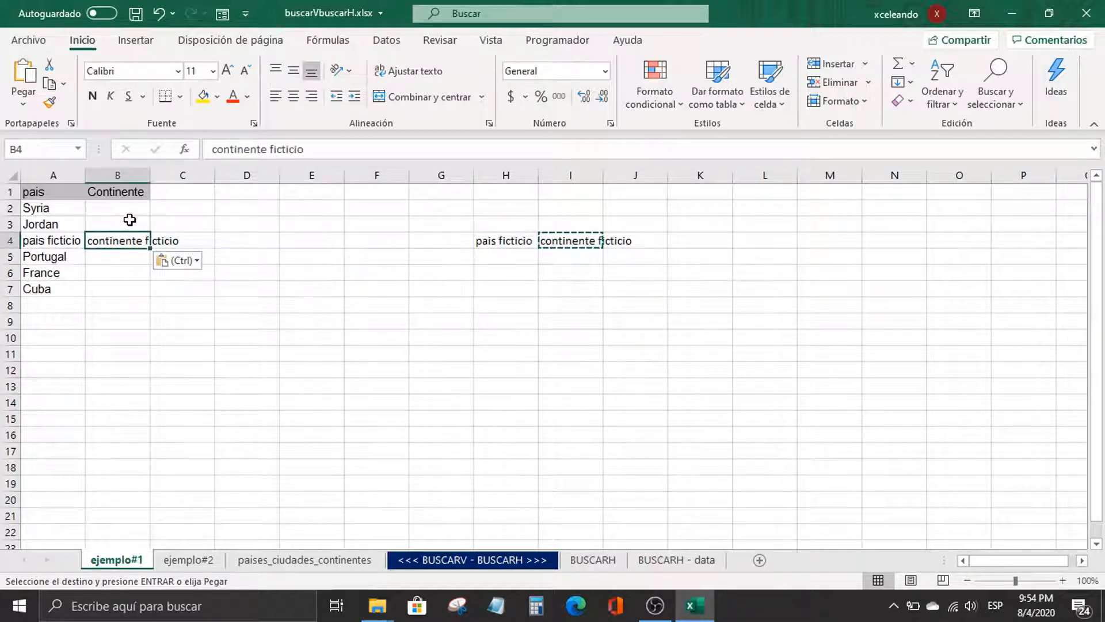
Step: Clear the contents of the range B3:I7, including the sample pair and the pasted continent
drag(121, 222, 588, 289)
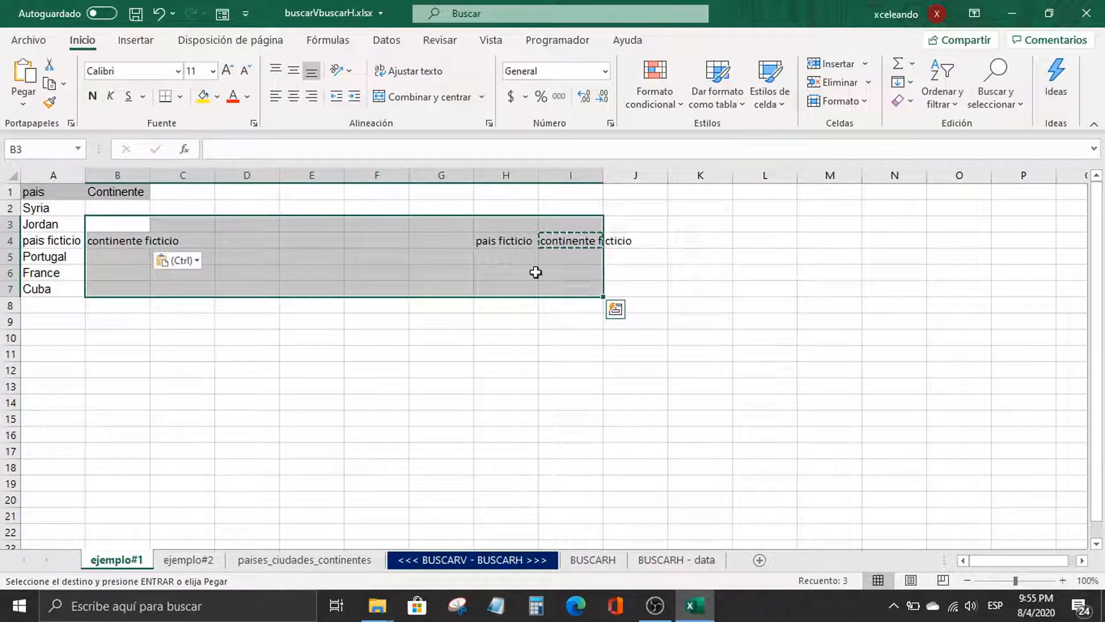
right_click(481, 244)
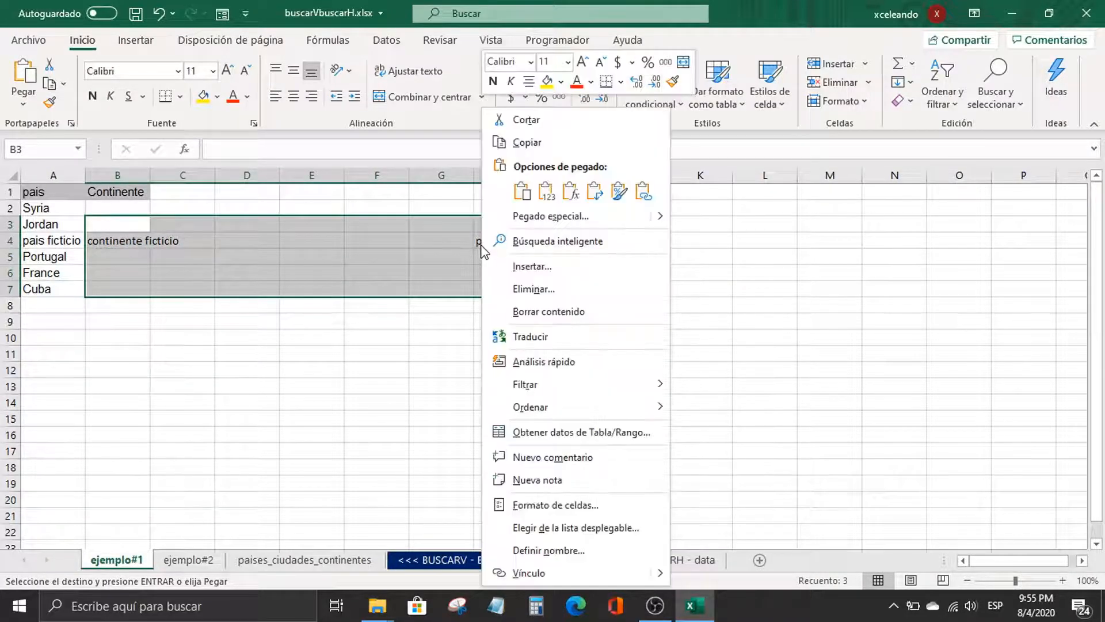
click(567, 310)
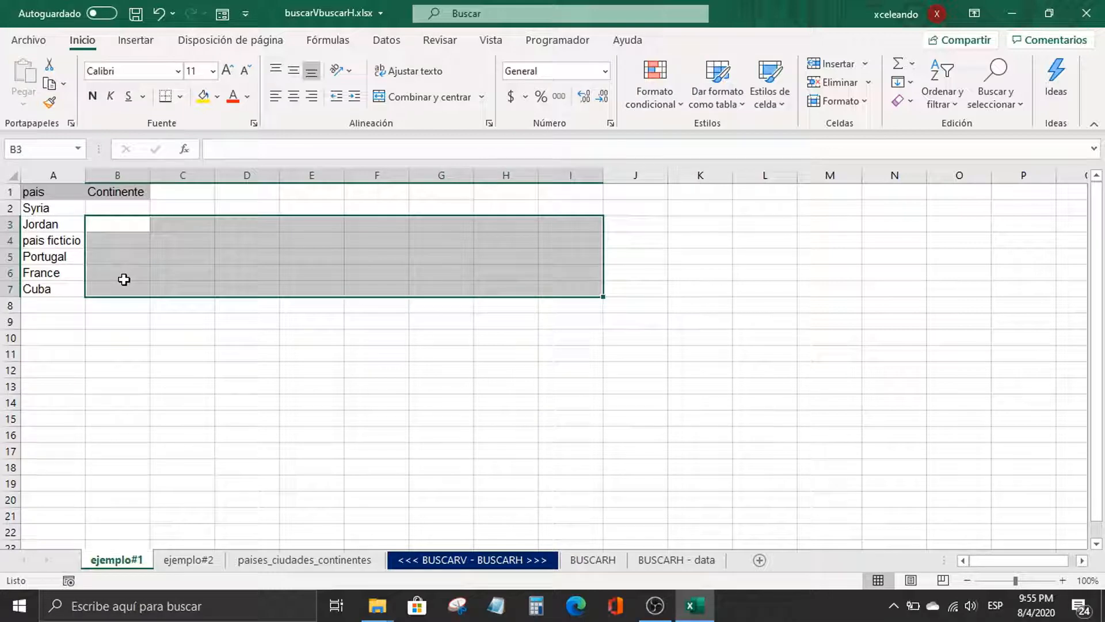
Step: Review the countries in column A and the empty Continente cells B2:B7, and open the paises_ciudades_continentes sheet
drag(50, 190, 119, 279)
key(ctrl+v)
drag(69, 215, 65, 251)
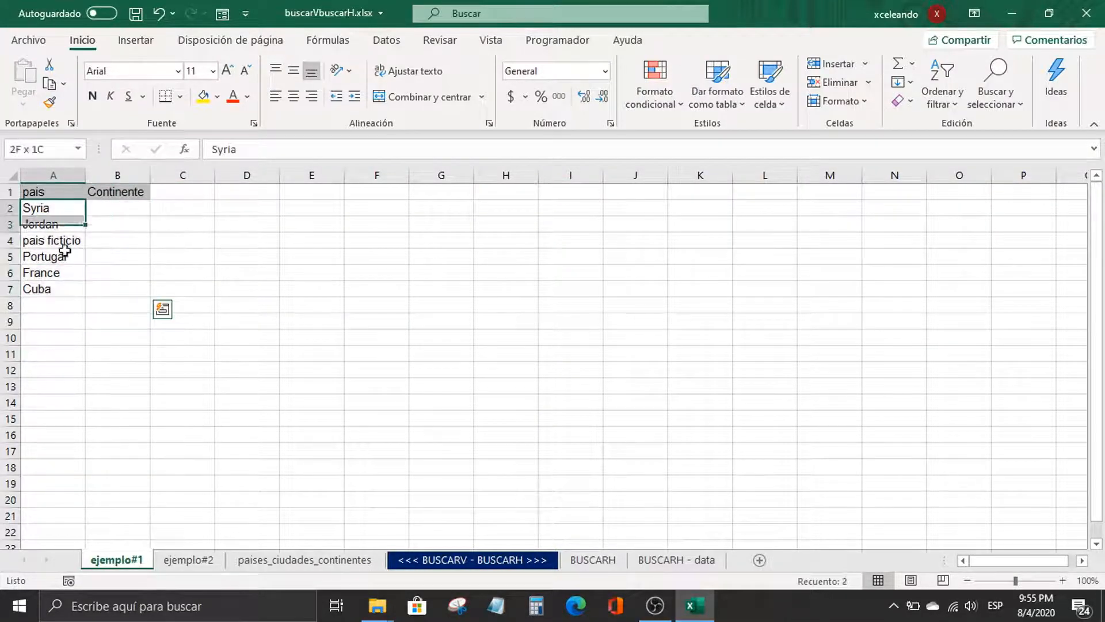
drag(137, 207, 119, 293)
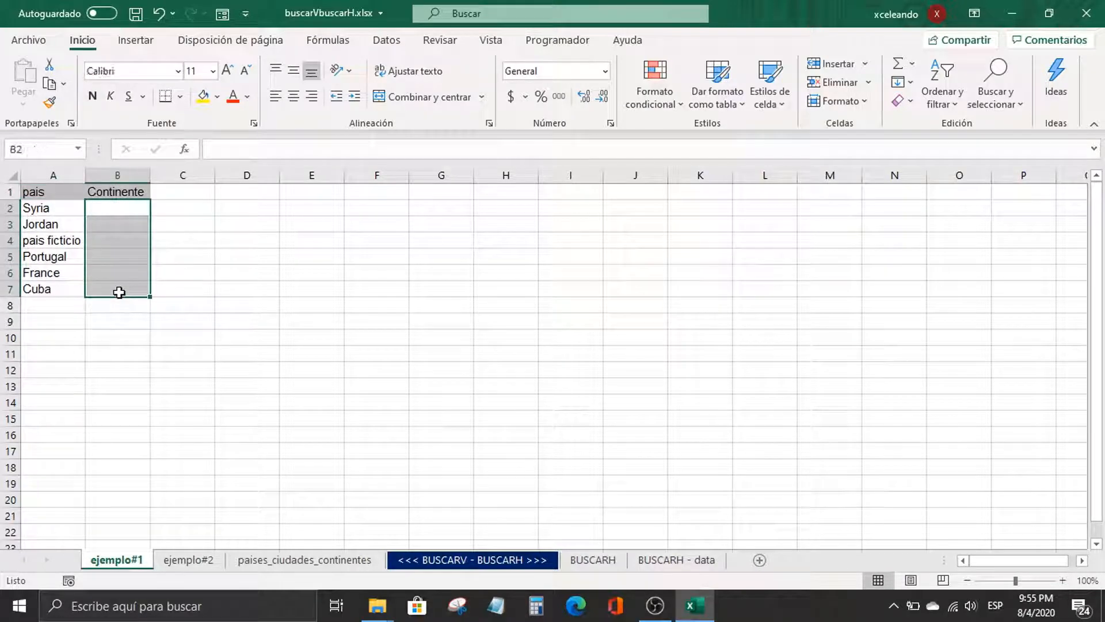
click(259, 561)
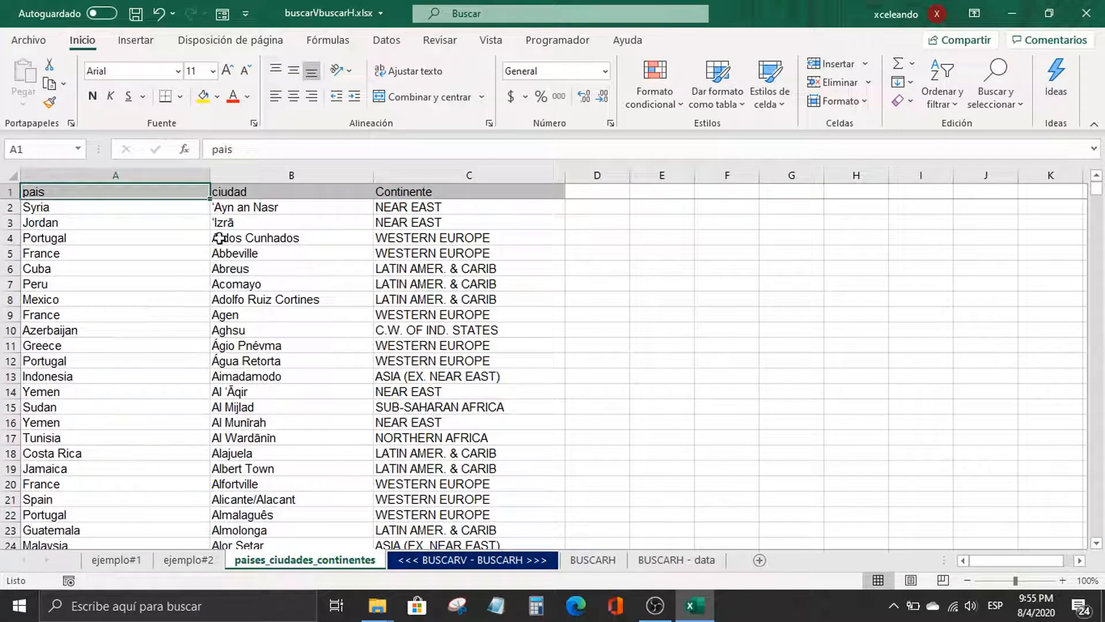
Step: Examine the pais, ciudad and Continente columns of paises_ciudades_continentes against the country list A2:A7 on ejemplo#1
drag(244, 224, 236, 348)
drag(103, 240, 107, 363)
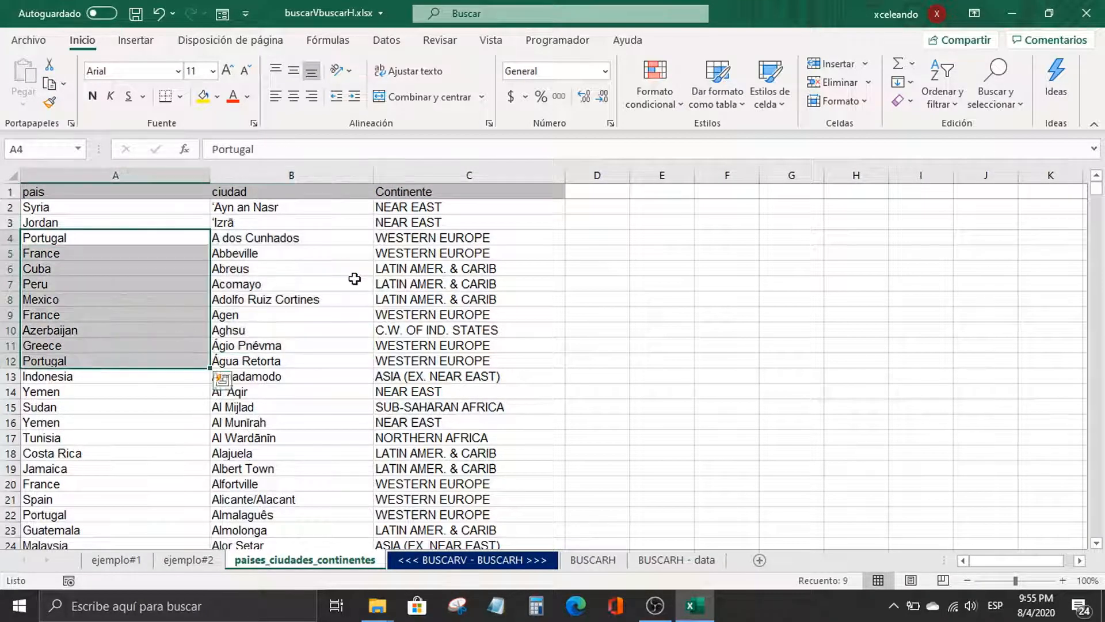
drag(426, 254, 430, 391)
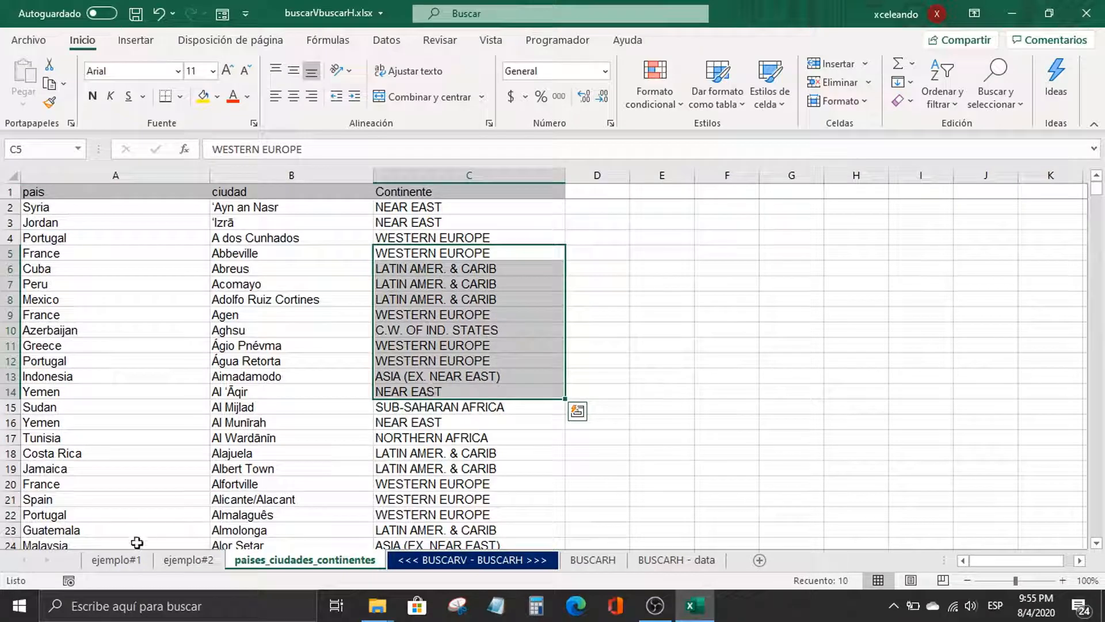
click(121, 561)
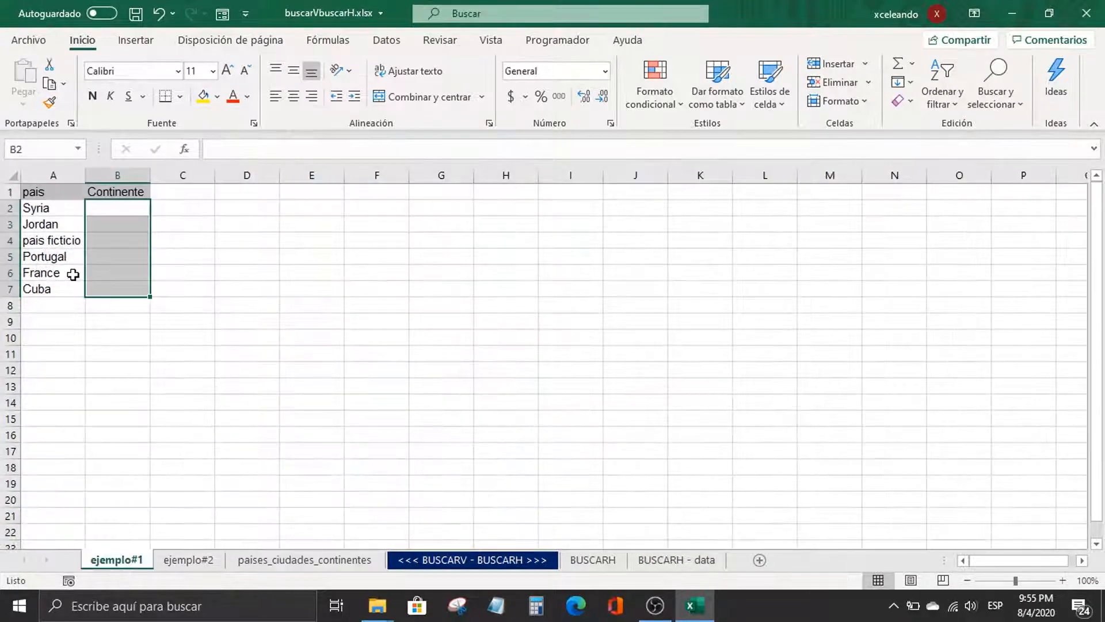
drag(60, 212, 60, 292)
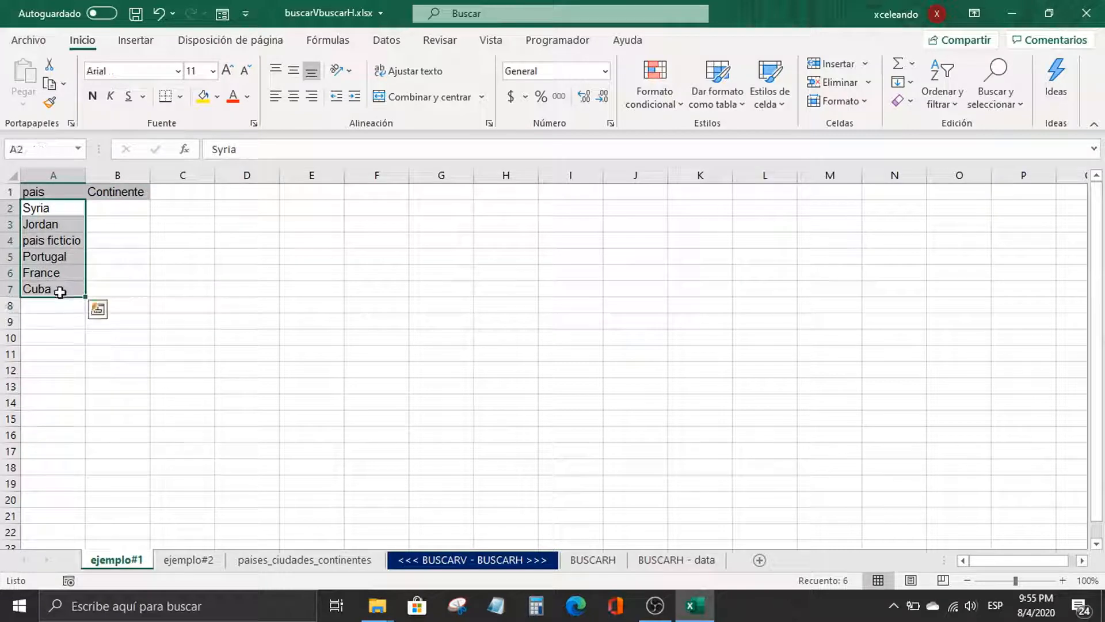
click(256, 556)
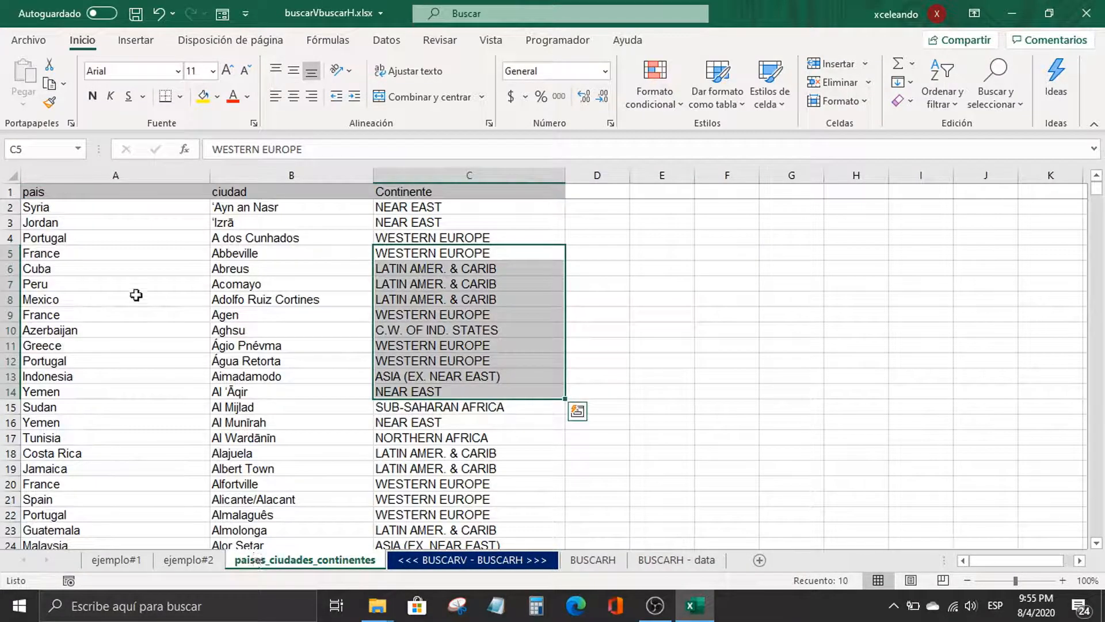
drag(136, 294, 496, 395)
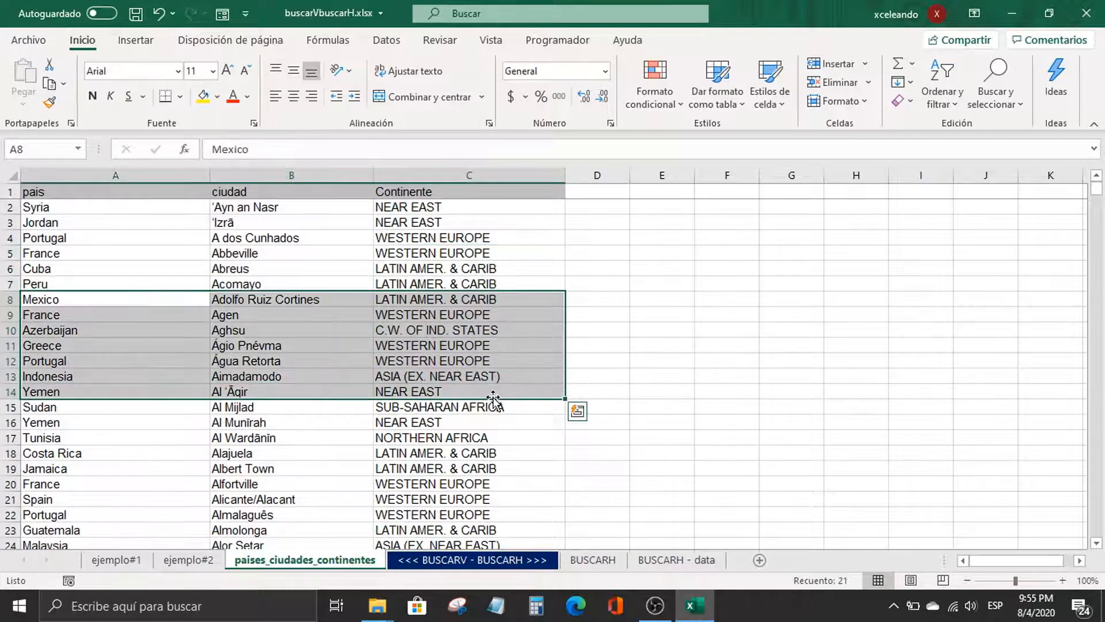
Step: Copy the country in A2 of ejemplo#1 and turn on filters for the header row of paises_ciudades_continentes
click(117, 559)
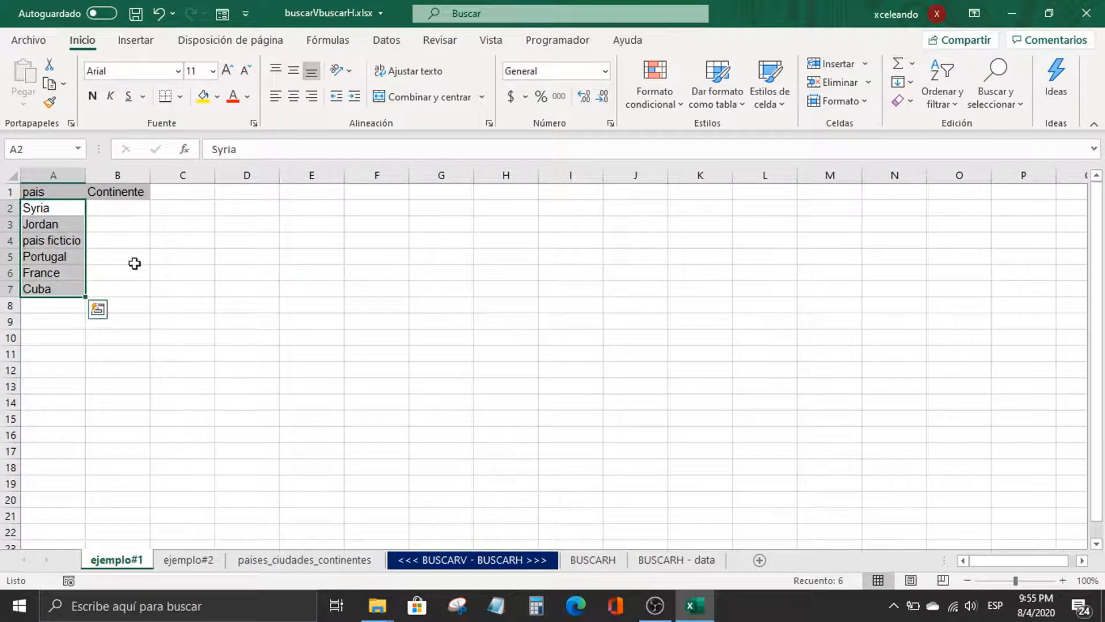
click(67, 210)
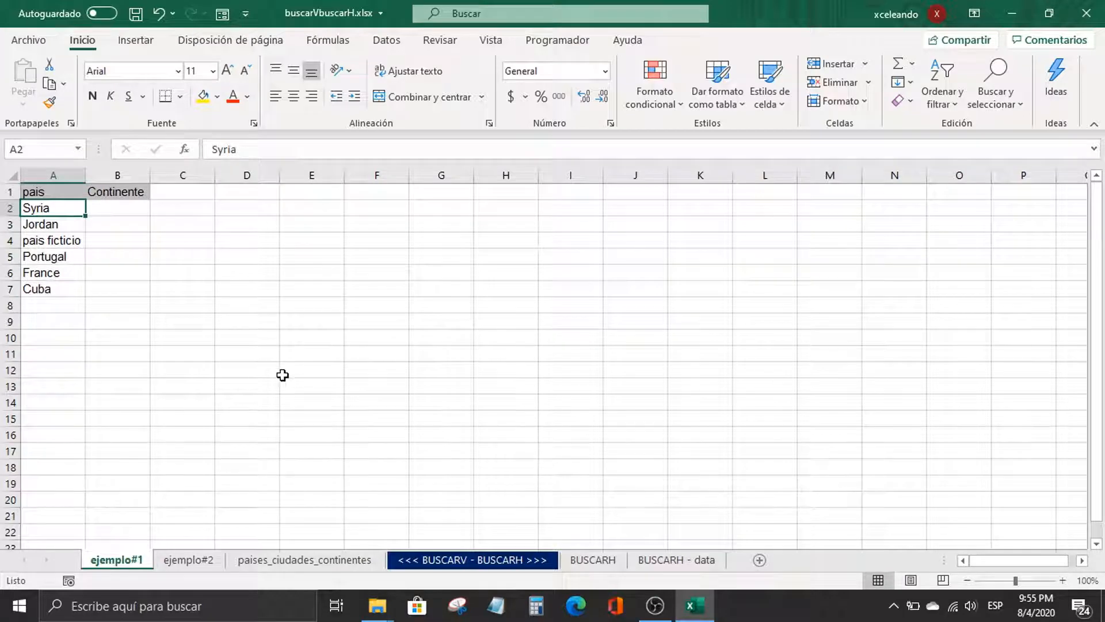
key(ctrl+c)
click(322, 561)
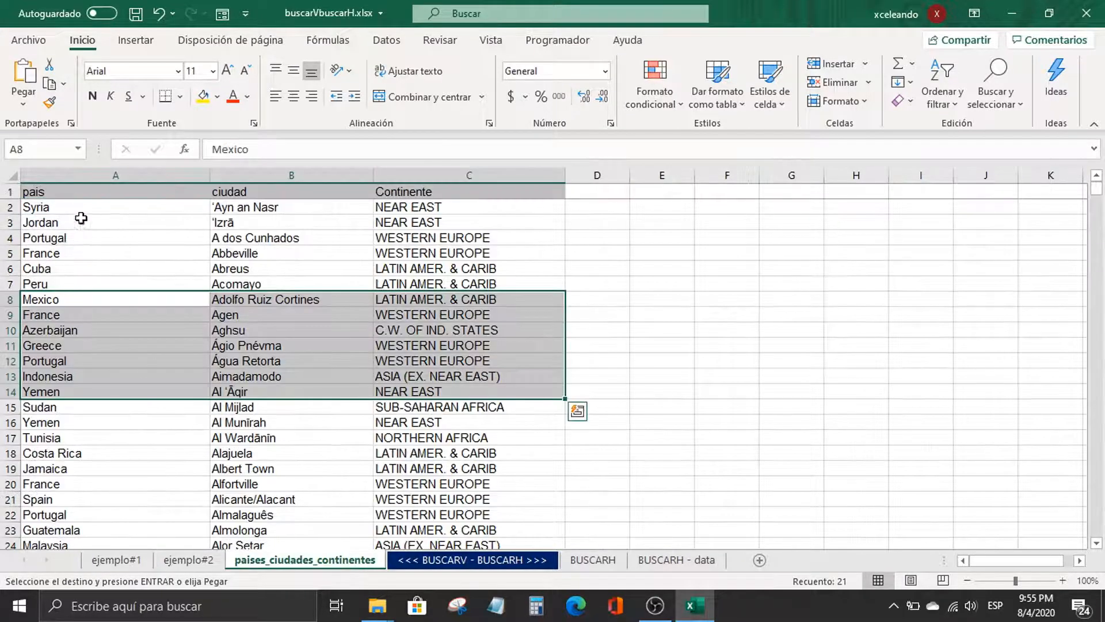
drag(109, 183, 109, 185)
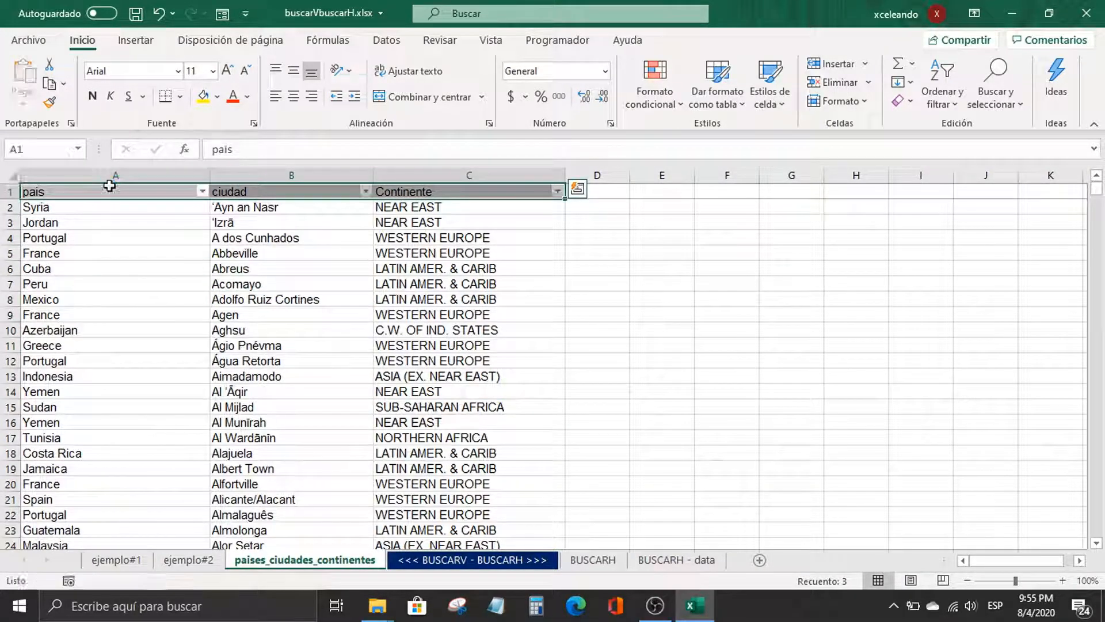
key(ctrl+shift+l)
key(alt+Down)
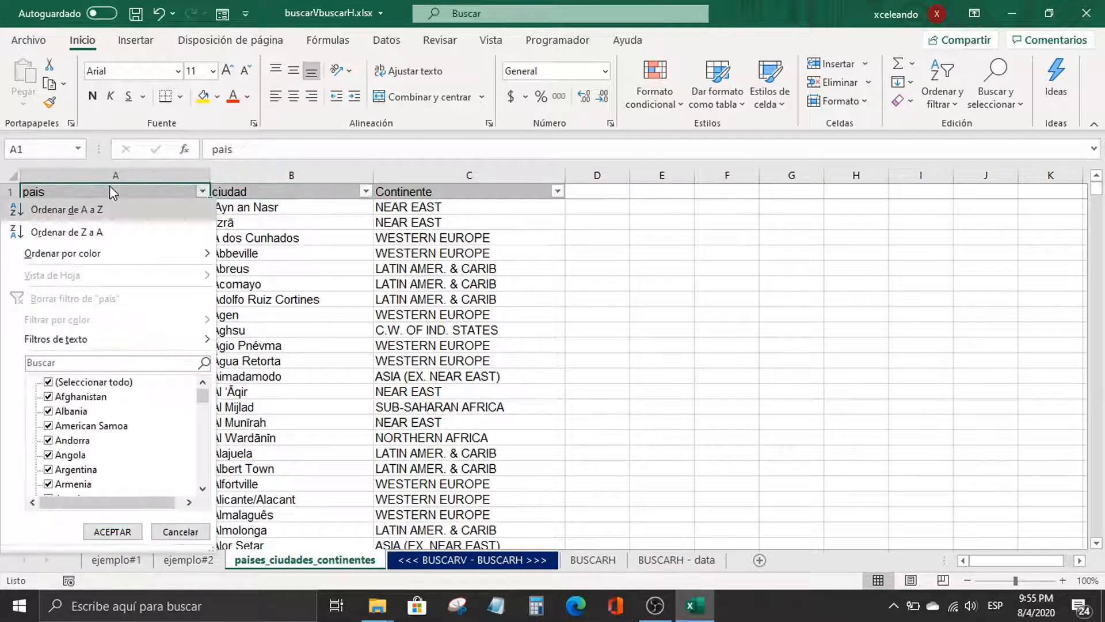
key(Tab)
key(Tab)
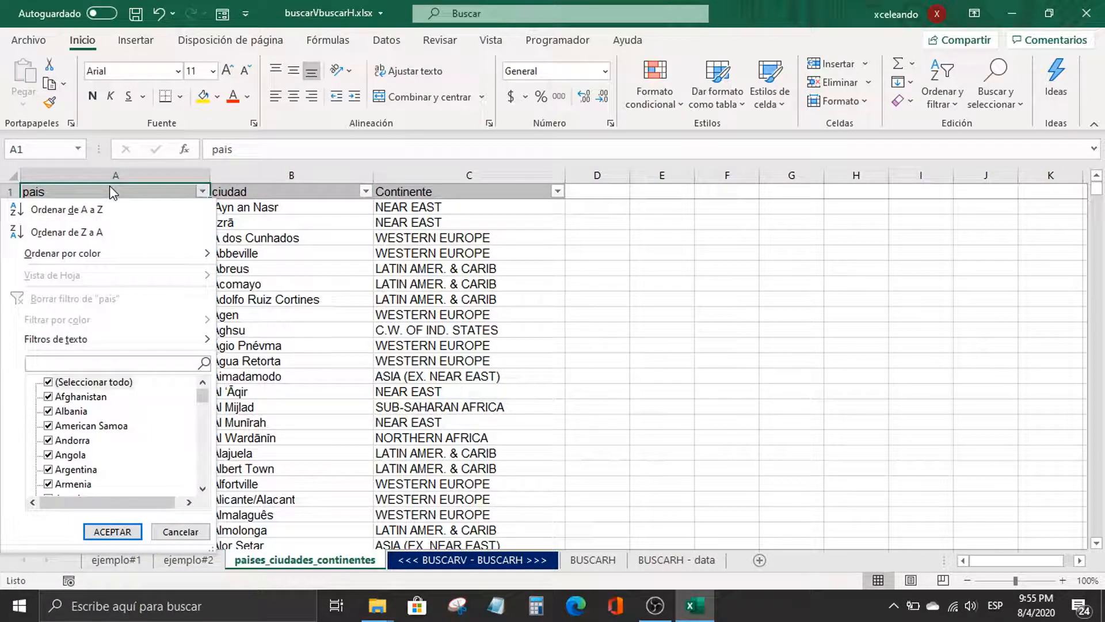
key(Escape)
key(ctrl+Page_Up)
key(ctrl+Page_Up)
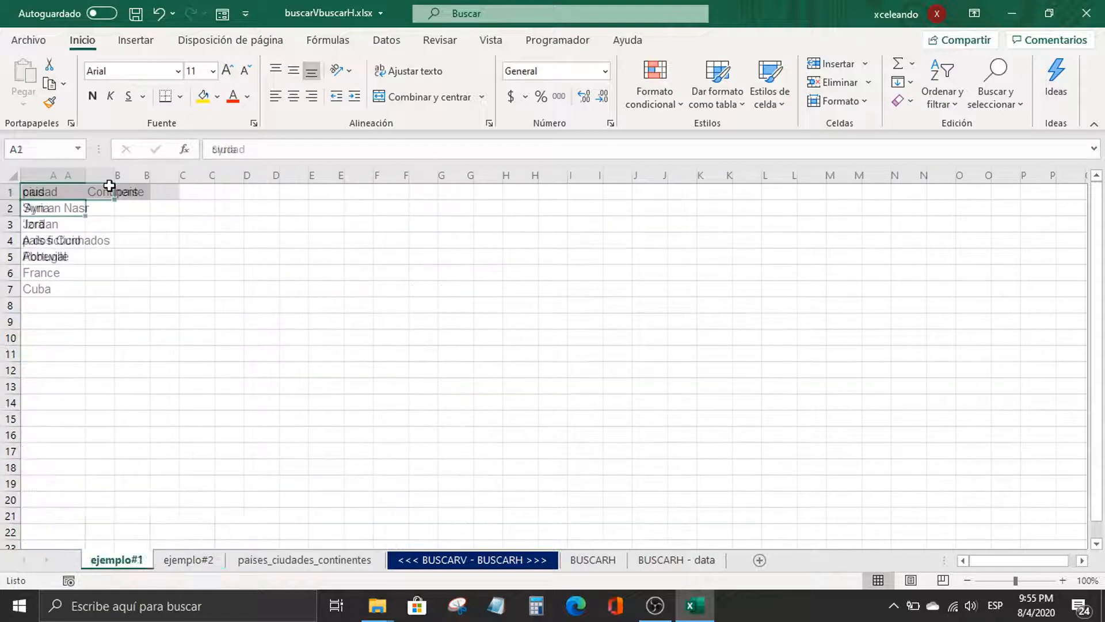
Step: Filter the pais column of paises_ciudades_continentes by Syria, using the text copied from A2 of ejemplo#1
key(ctrl+c)
key(ctrl+Page_Down)
key(ctrl+Page_Down)
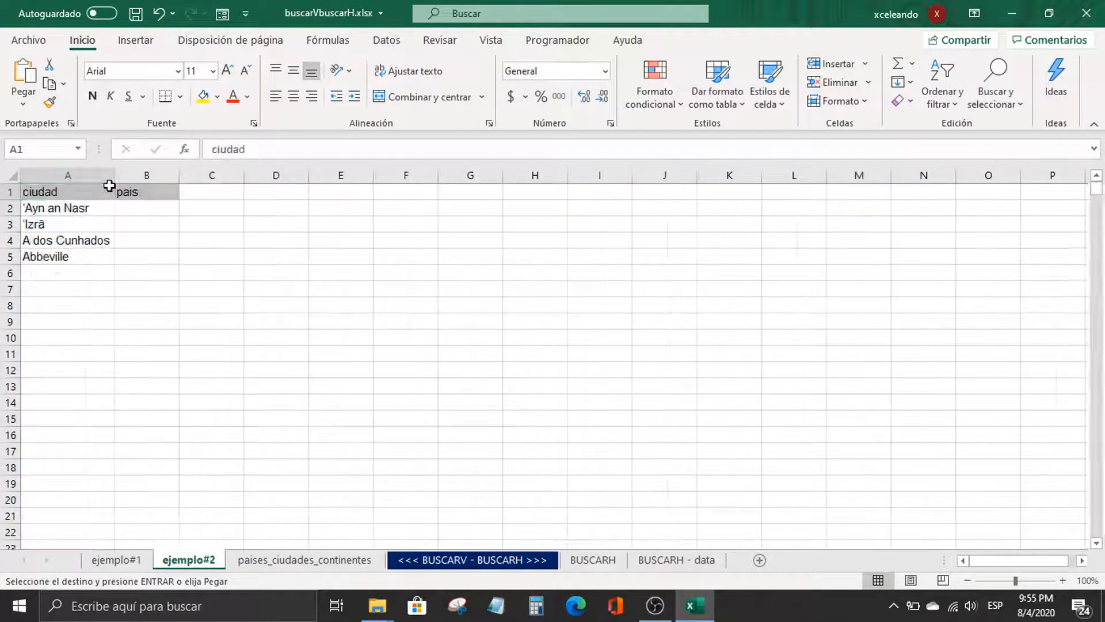
key(alt+Down)
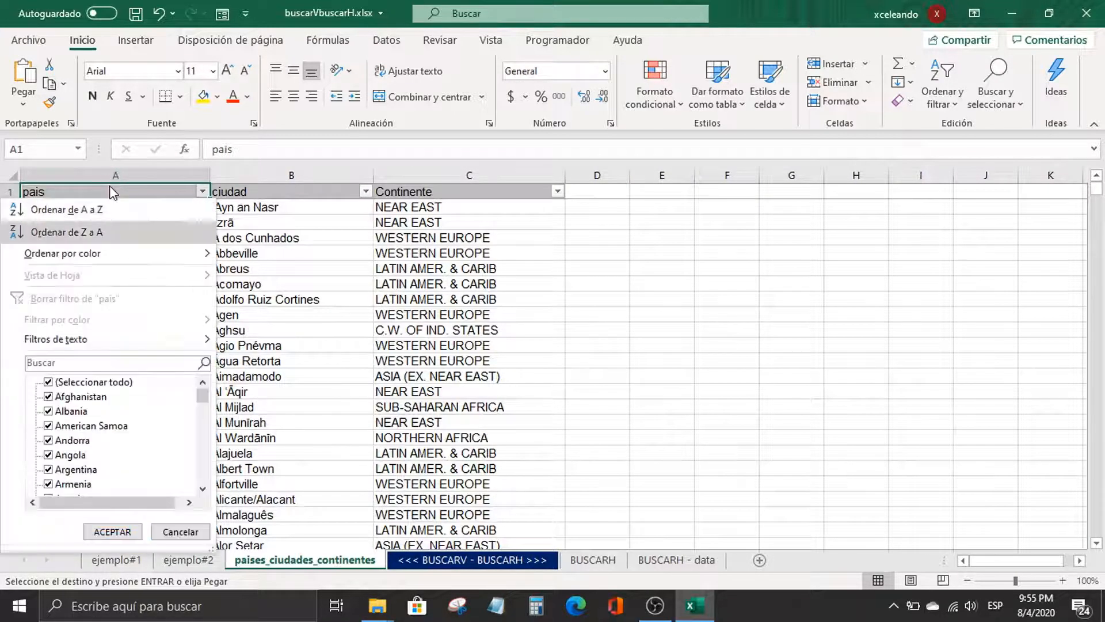
key(ctrl+v)
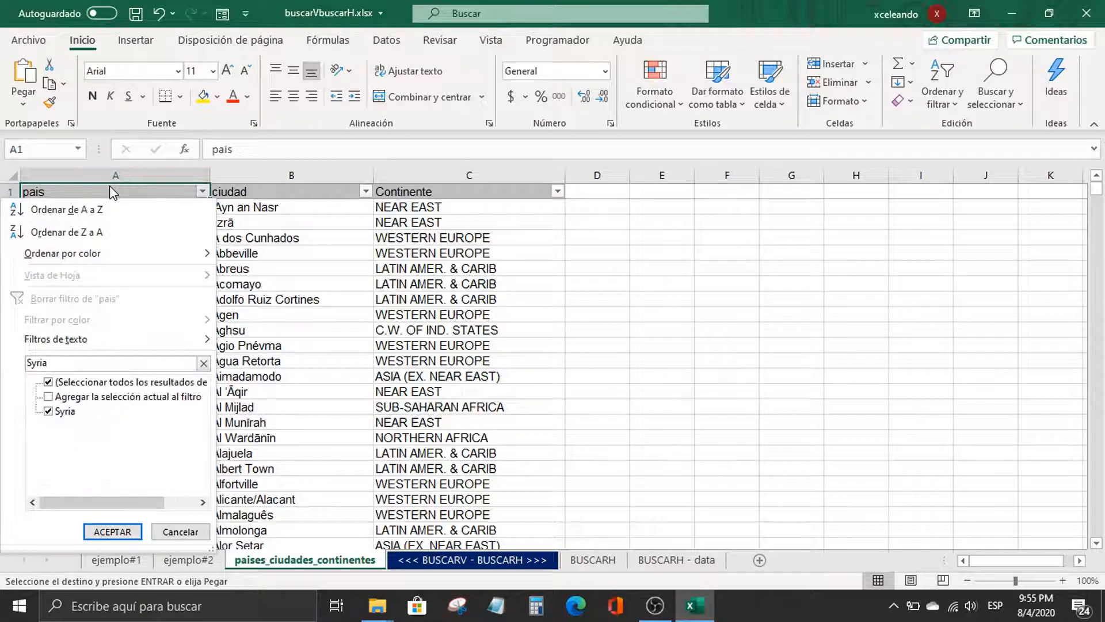
key(Return)
Step: Copy Syria's continent, NEAR EAST, from C2 of the filtered list into B2 on ejemplo#1
key(Right)
key(Right)
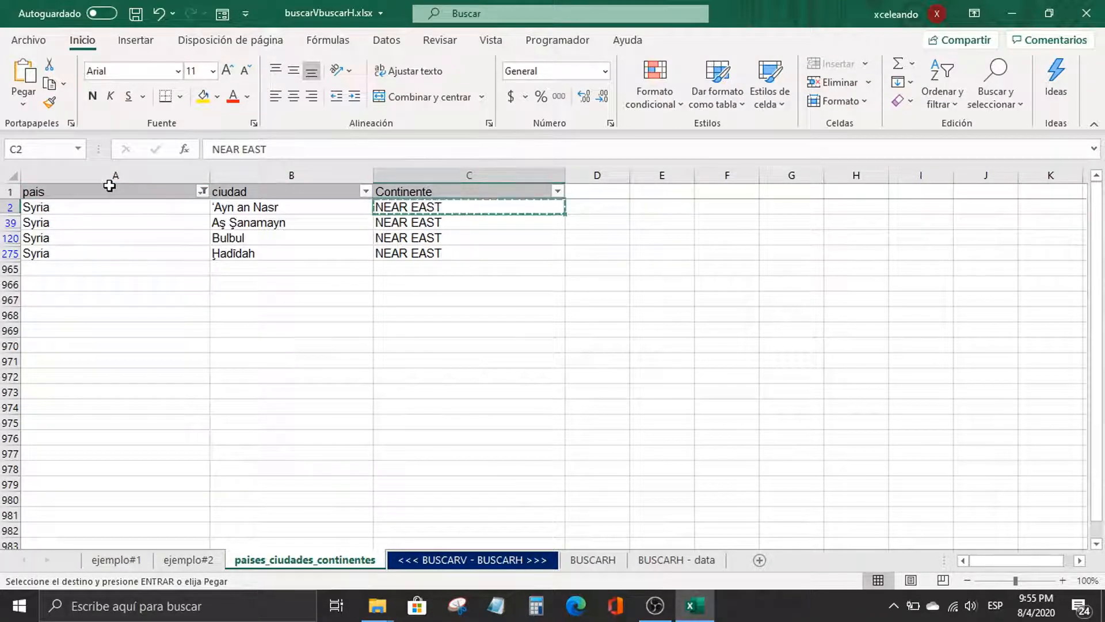
key(ctrl+Page_Up)
key(ctrl+Page_Up)
key(Right)
key(ctrl+v)
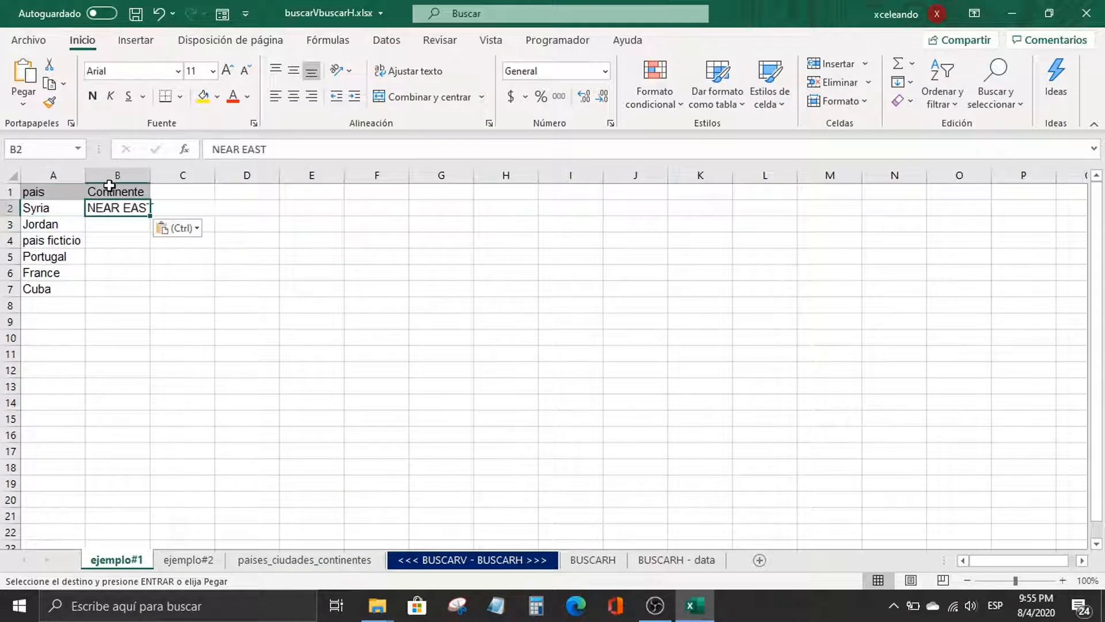
Step: Review the countries in A2:A7 and clear the continent pasted into B2
key(Left)
key(ctrl+shift+Down)
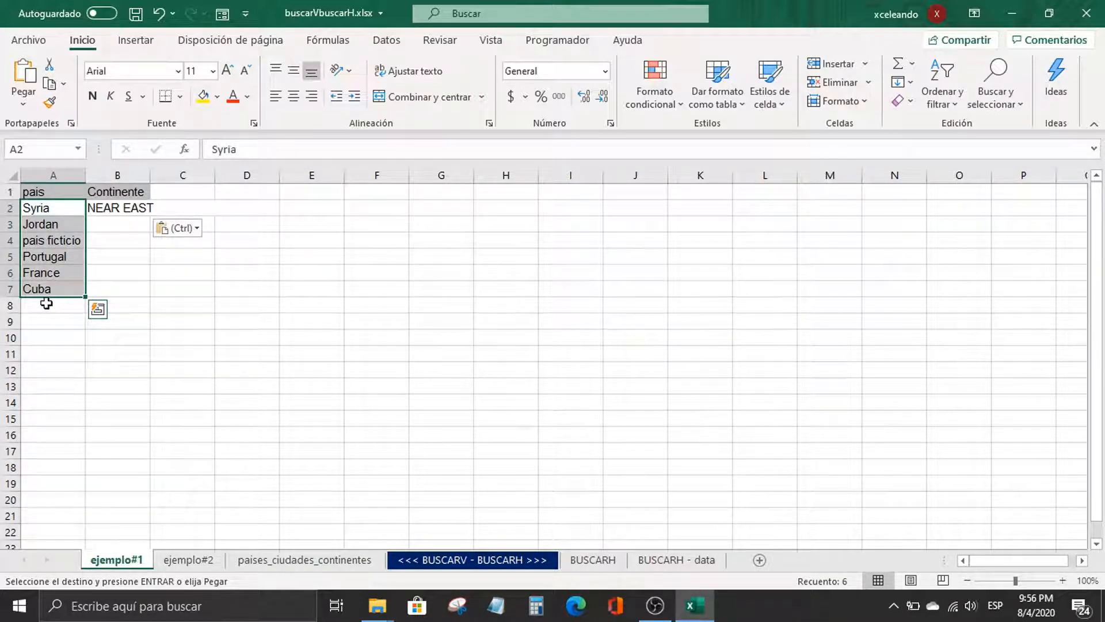
click(127, 208)
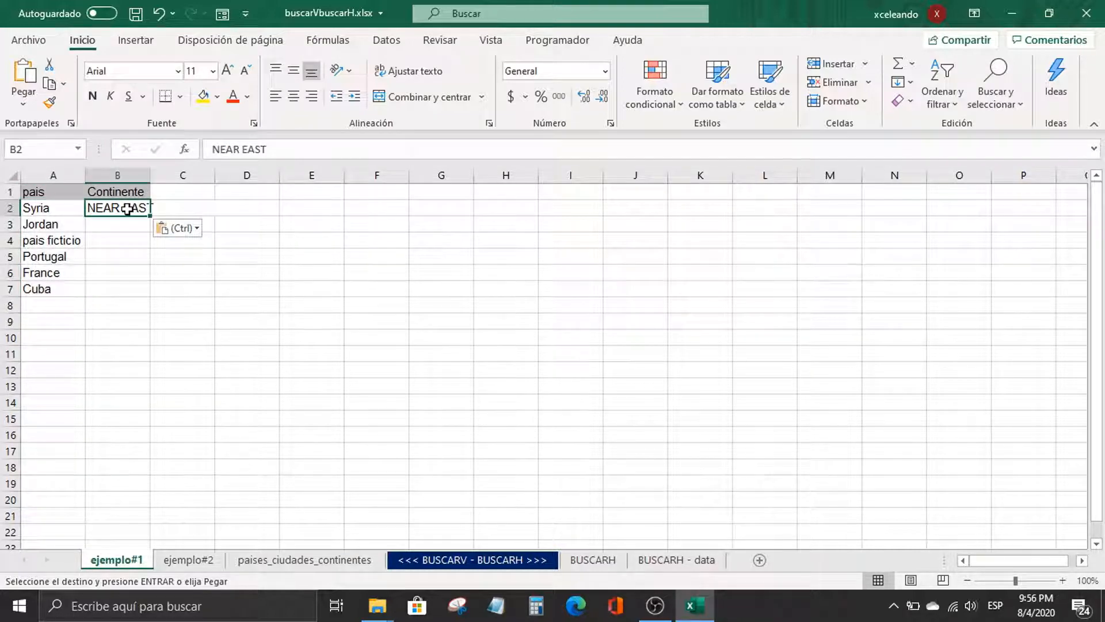
key(Delete)
key(Down)
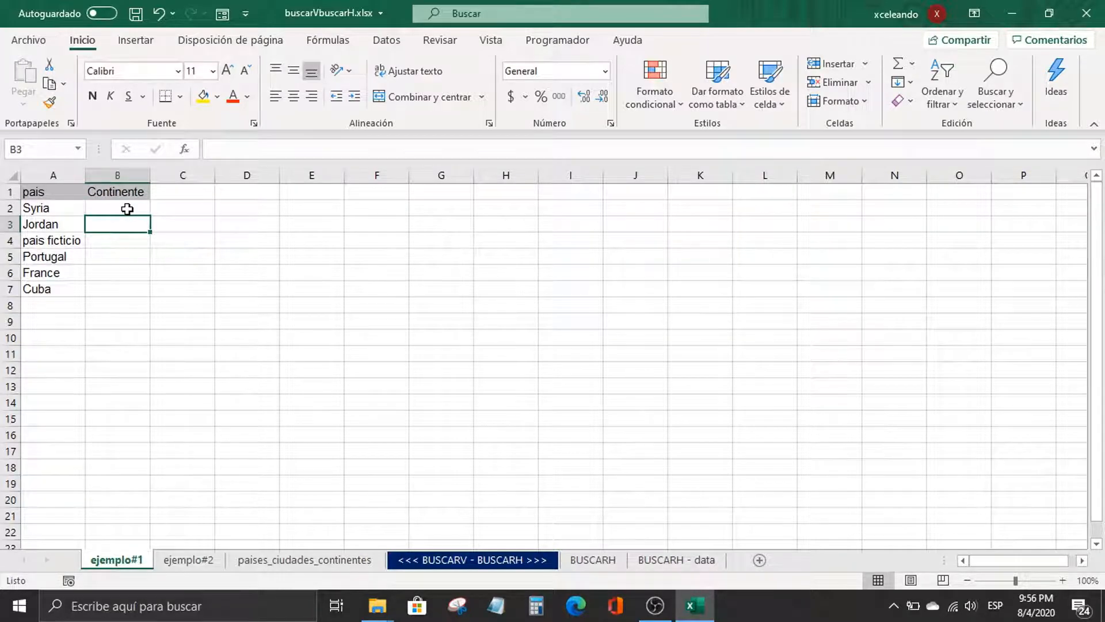
Step: Clear the Syria filter from the pais column on paises_ciudades_continentes
key(ctrl+Page_Down)
key(ctrl+Page_Down)
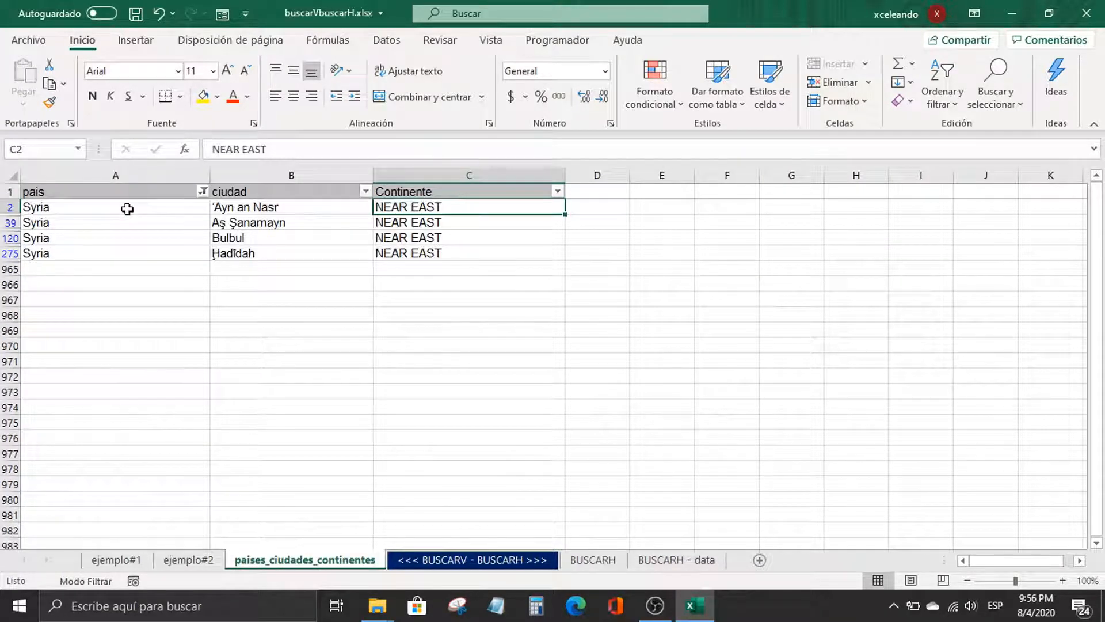
click(127, 208)
key(Up)
key(alt+Down)
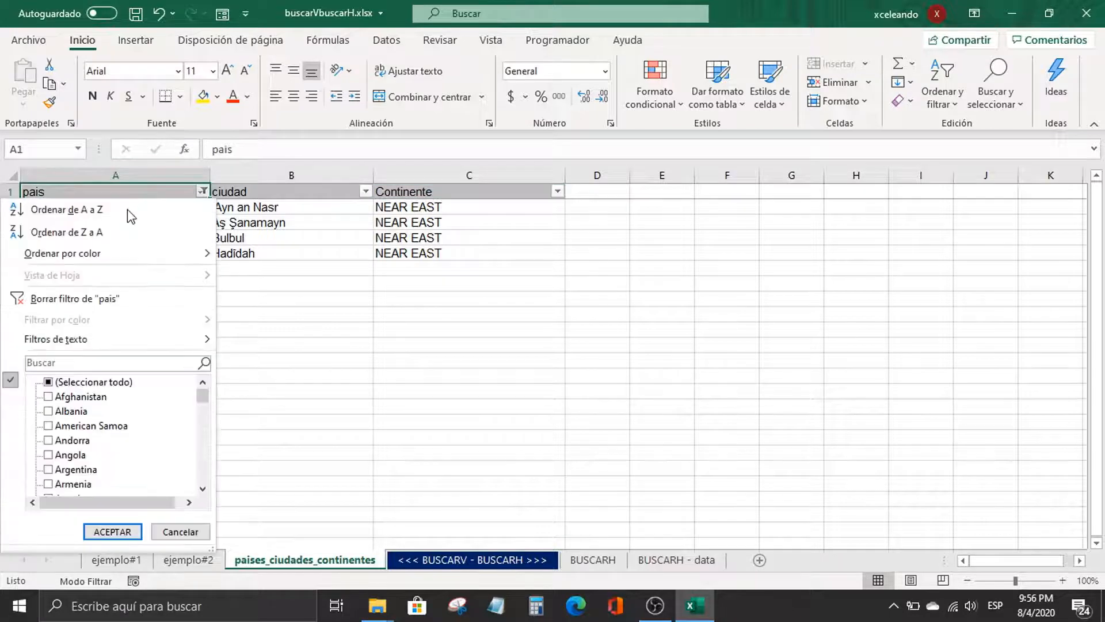
key(Down)
key(Down)
key(Down)
key(Down)
key(Return)
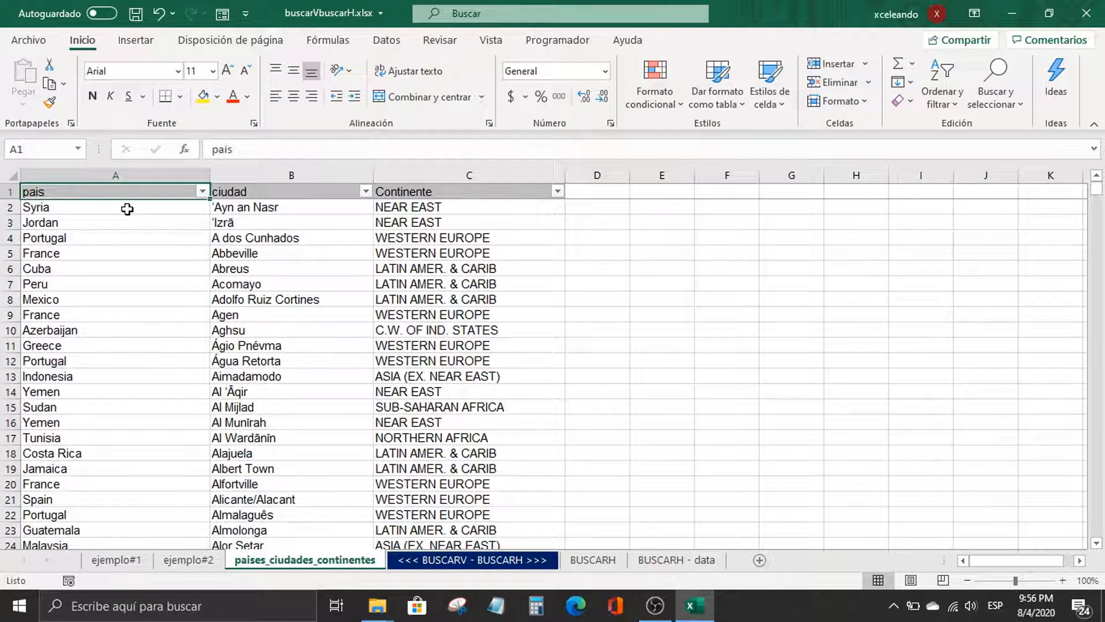
Step: Start a BUSCARV formula in B2 of ejemplo#1 with cell A2 as its valor_buscado argument
key(ctrl+Page_Up)
key(ctrl+Page_Up)
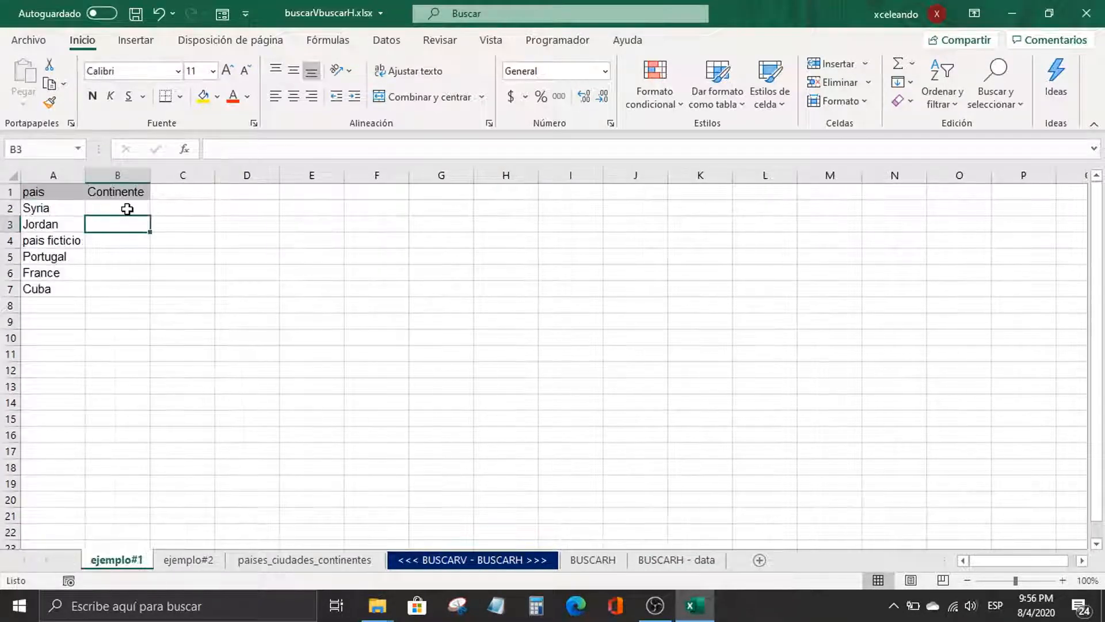
key(Up)
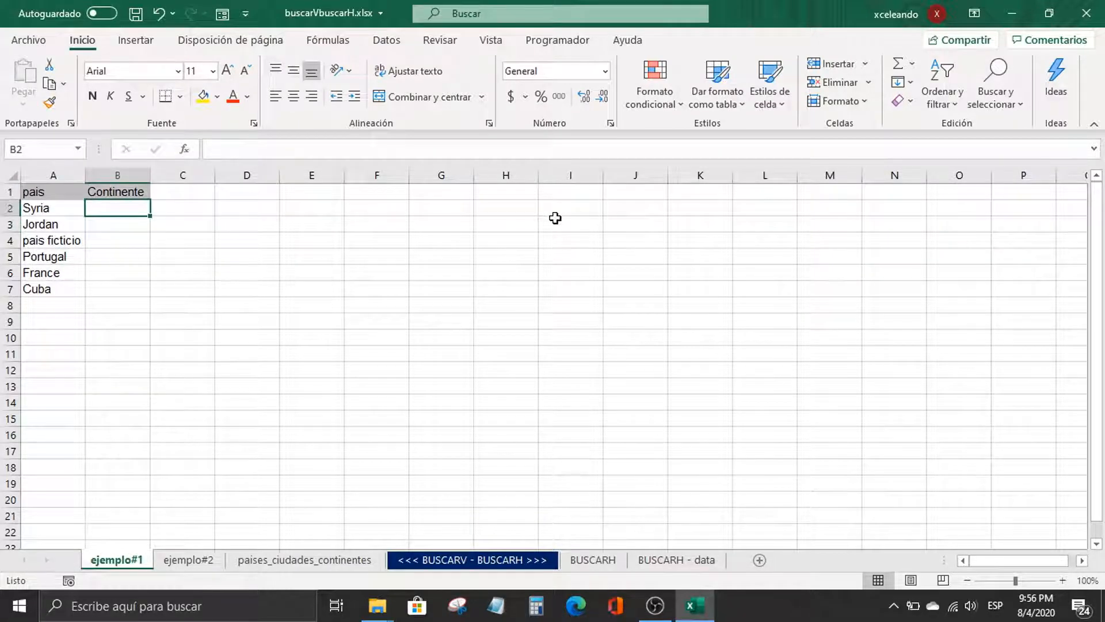
text(=bus)
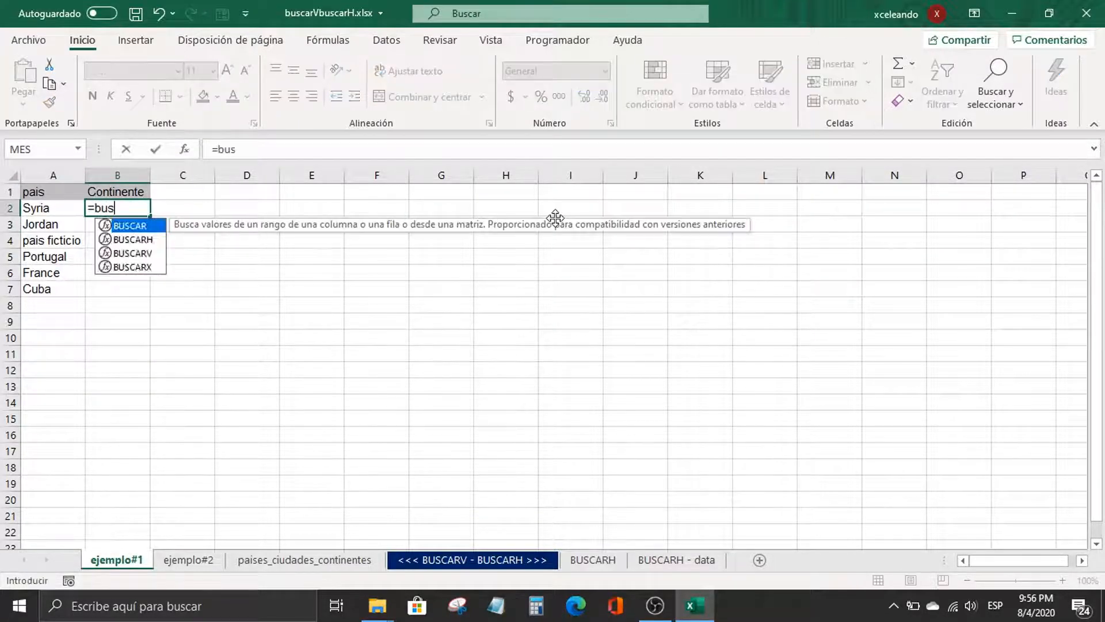
key(Down)
key(Down)
key(Tab)
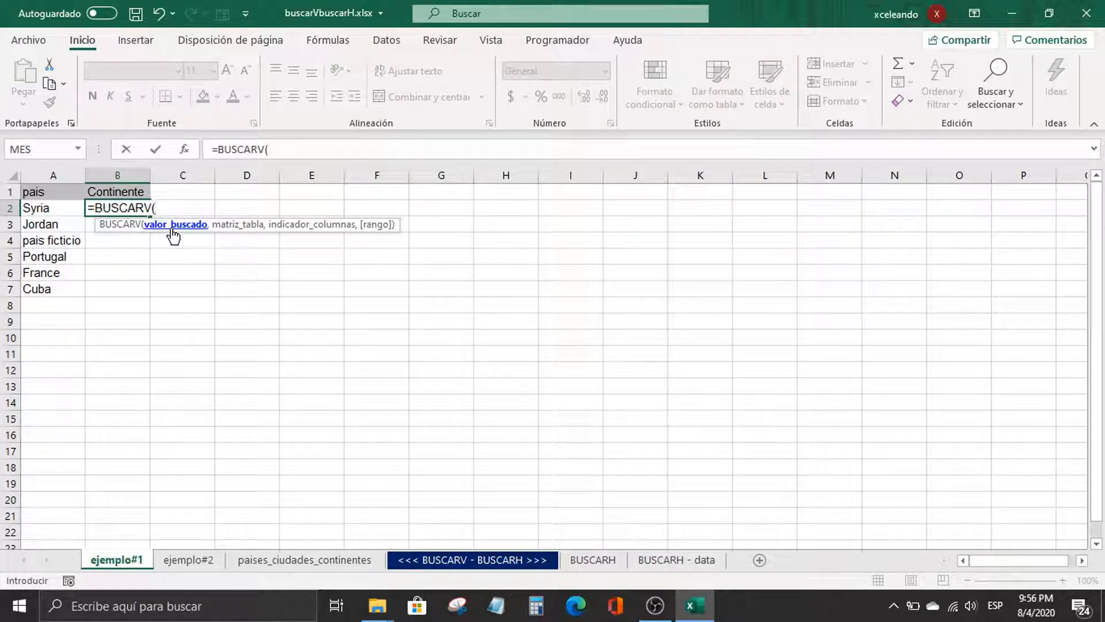
click(49, 208)
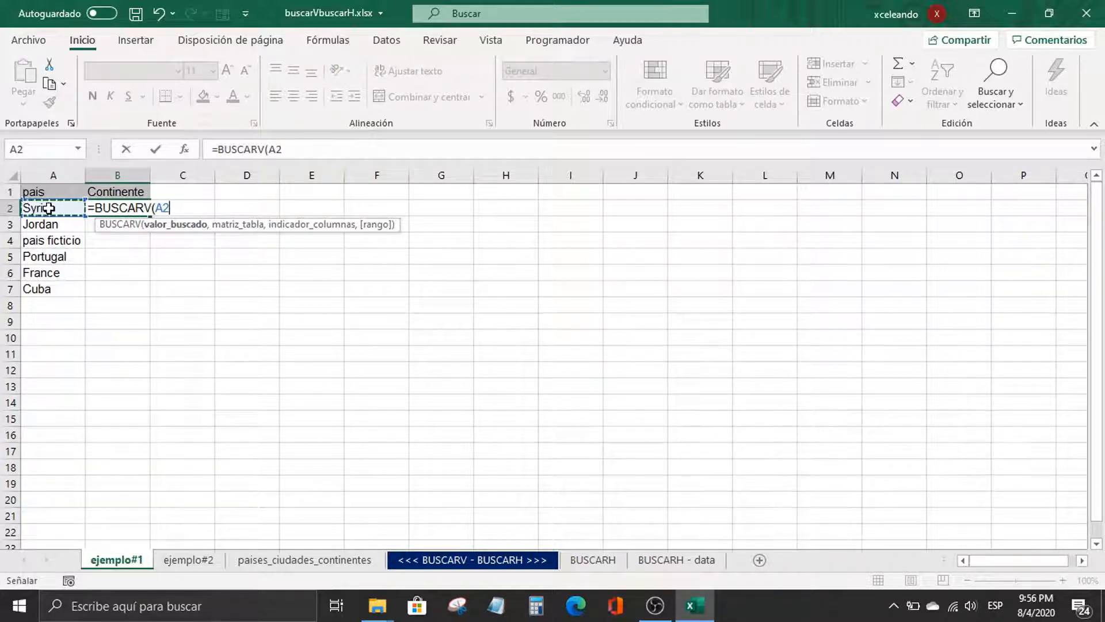
text(,)
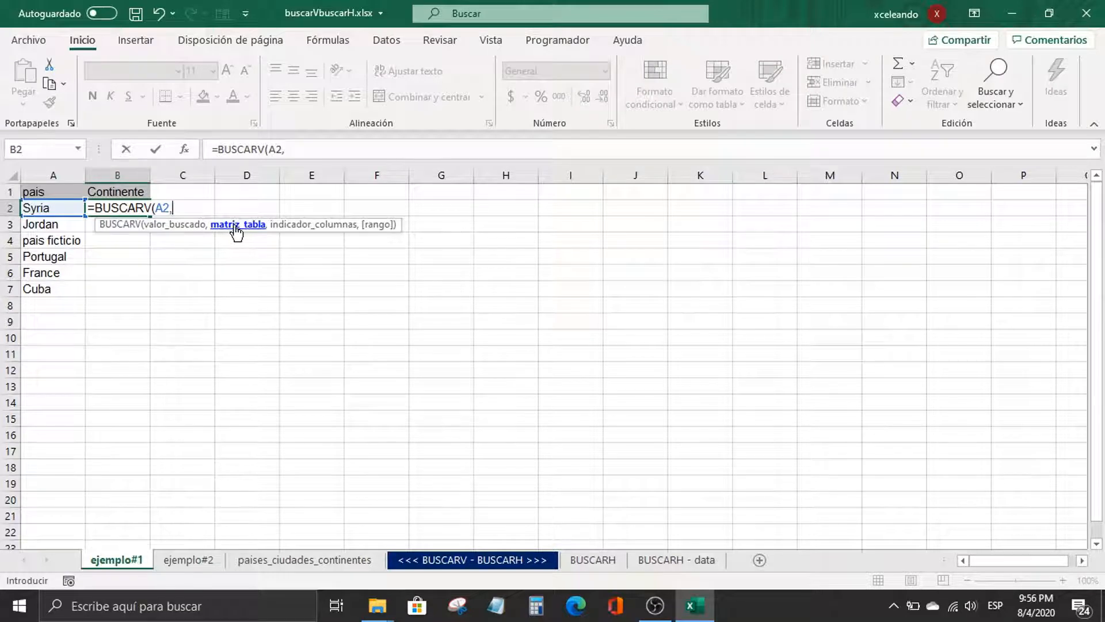
Step: Set the formula's matriz_tabla argument to the range A2:C964 on the paises_ciudades_continentes sheet
click(267, 556)
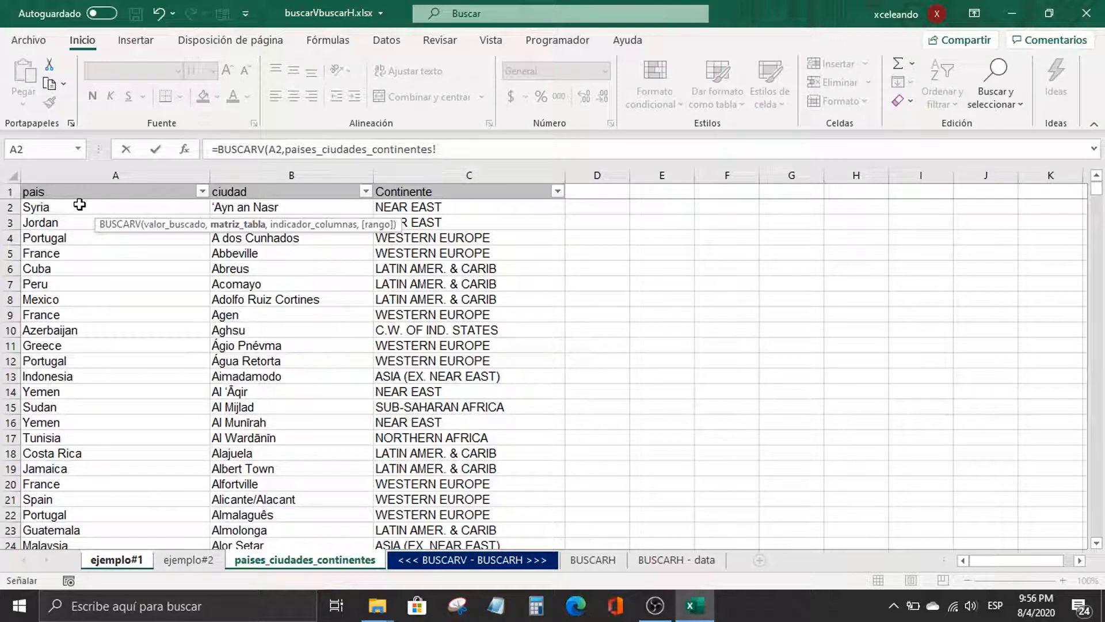
drag(118, 211, 439, 255)
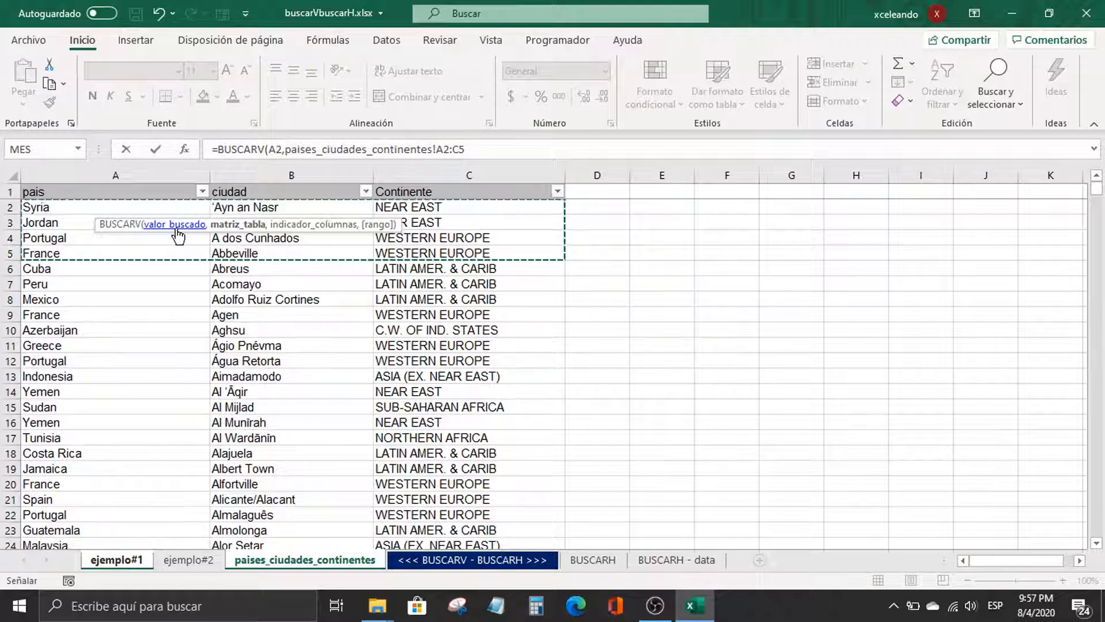
click(82, 204)
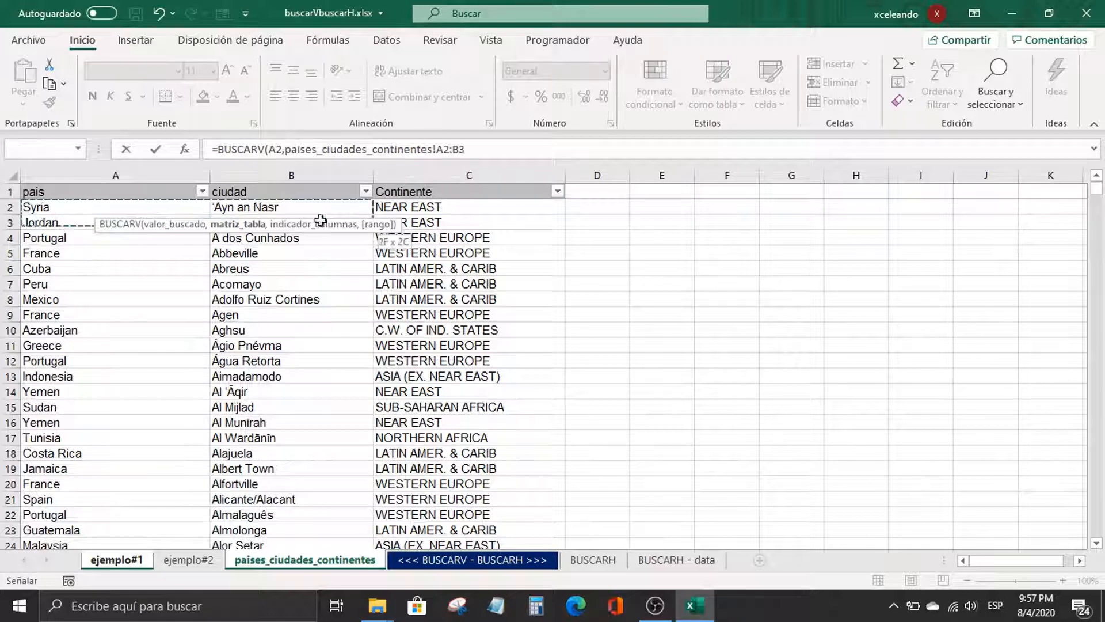
drag(321, 221, 431, 282)
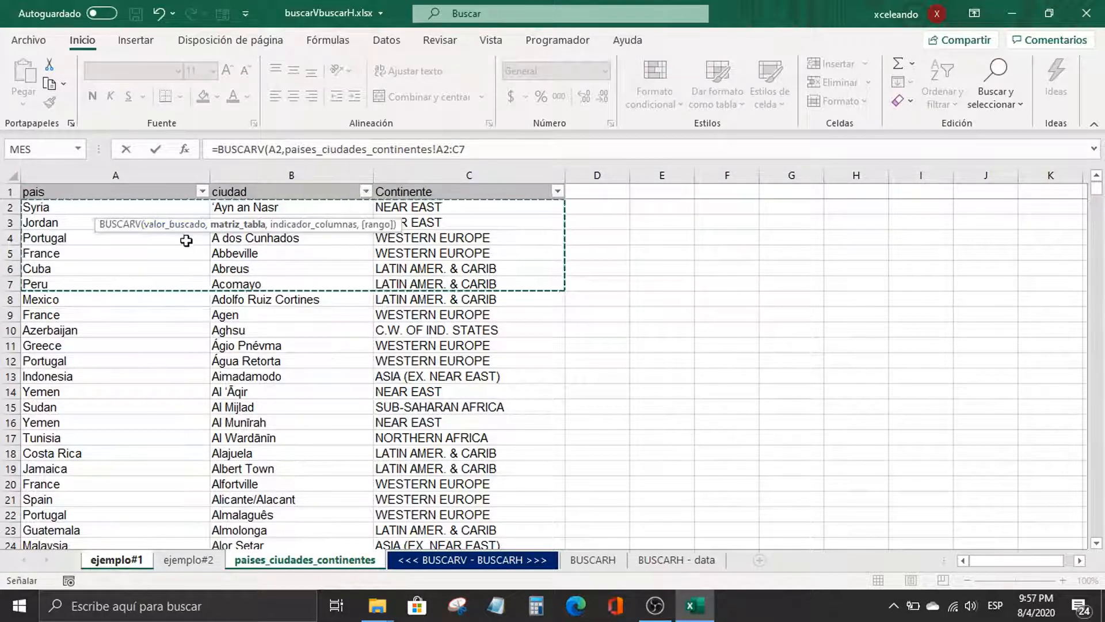
key(ctrl+shift+Down)
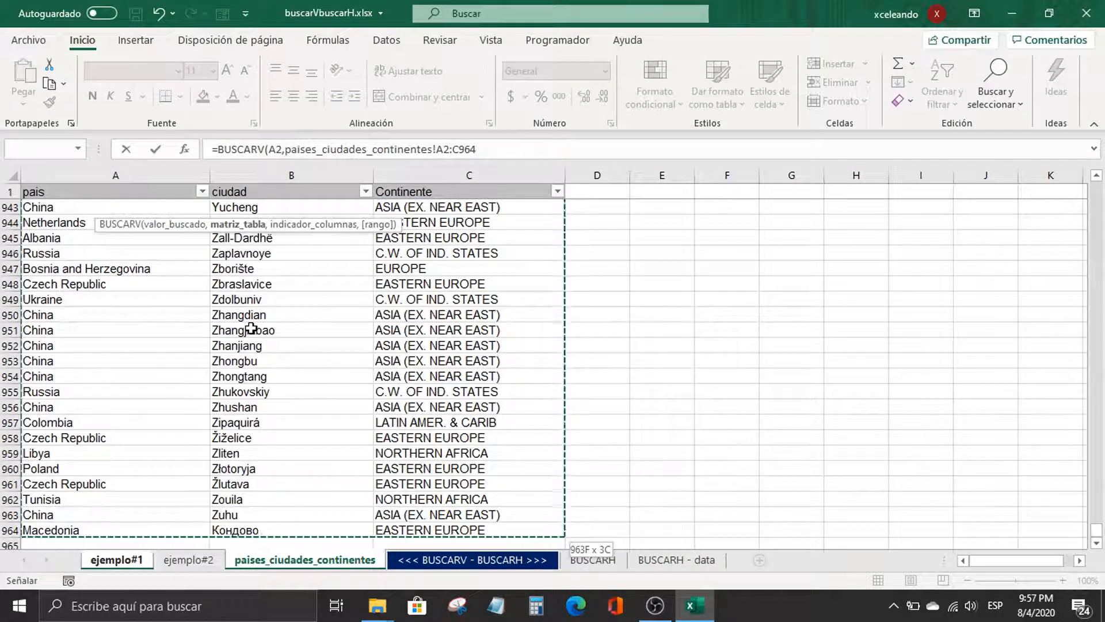
Step: Set the BUSCARV formula's indicador_columnas argument to 2
text(,)
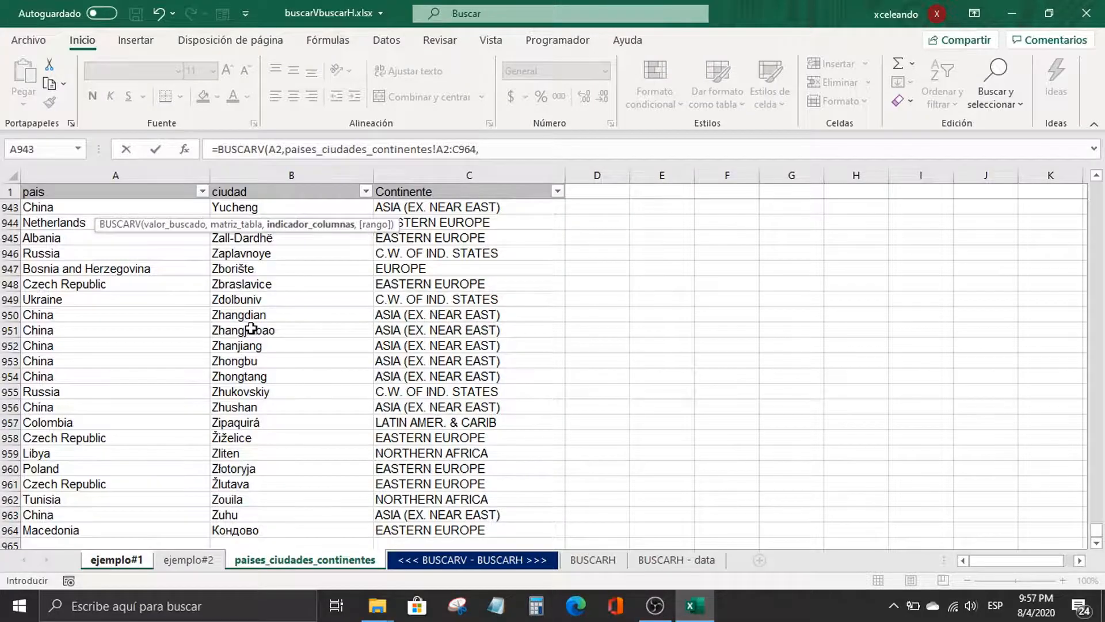
scroll(251, 329, up, 20)
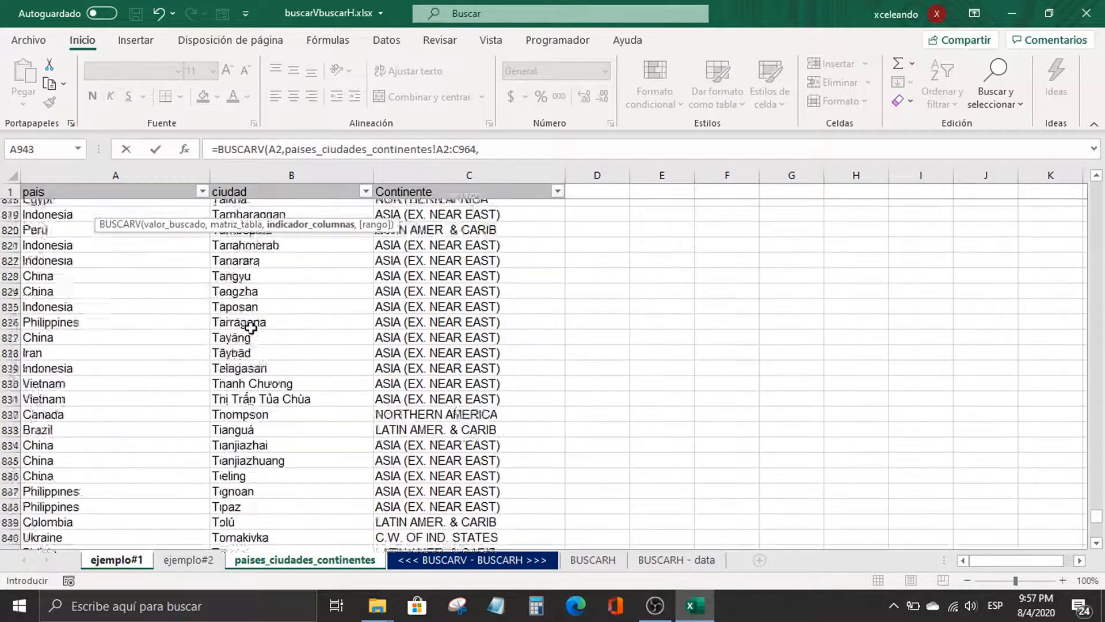
scroll(251, 329, up, 20)
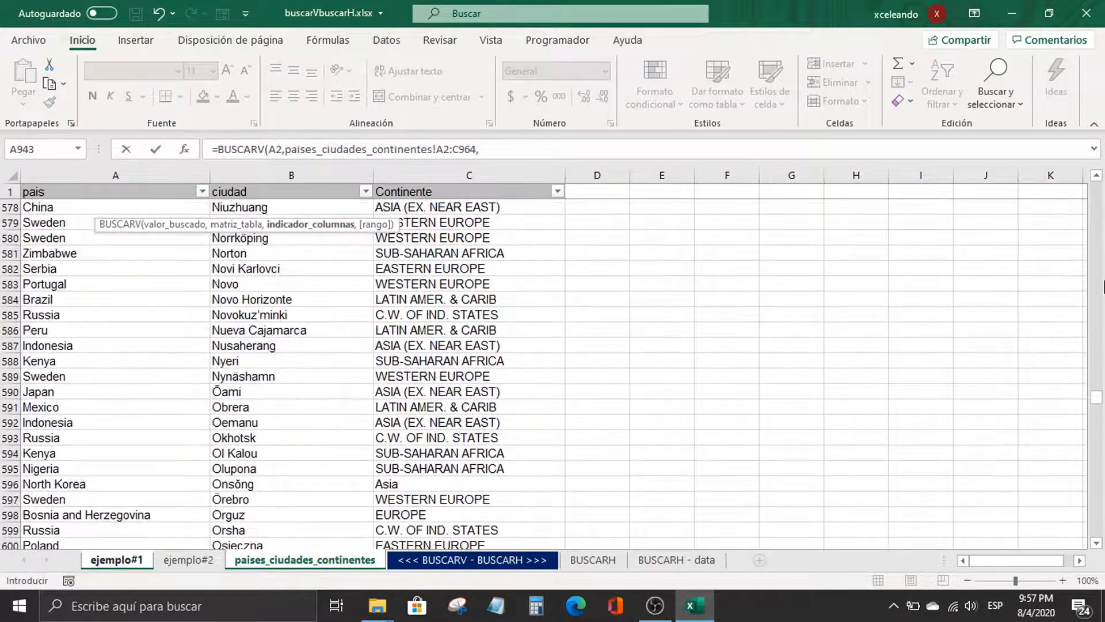
drag(1097, 397, 1096, 190)
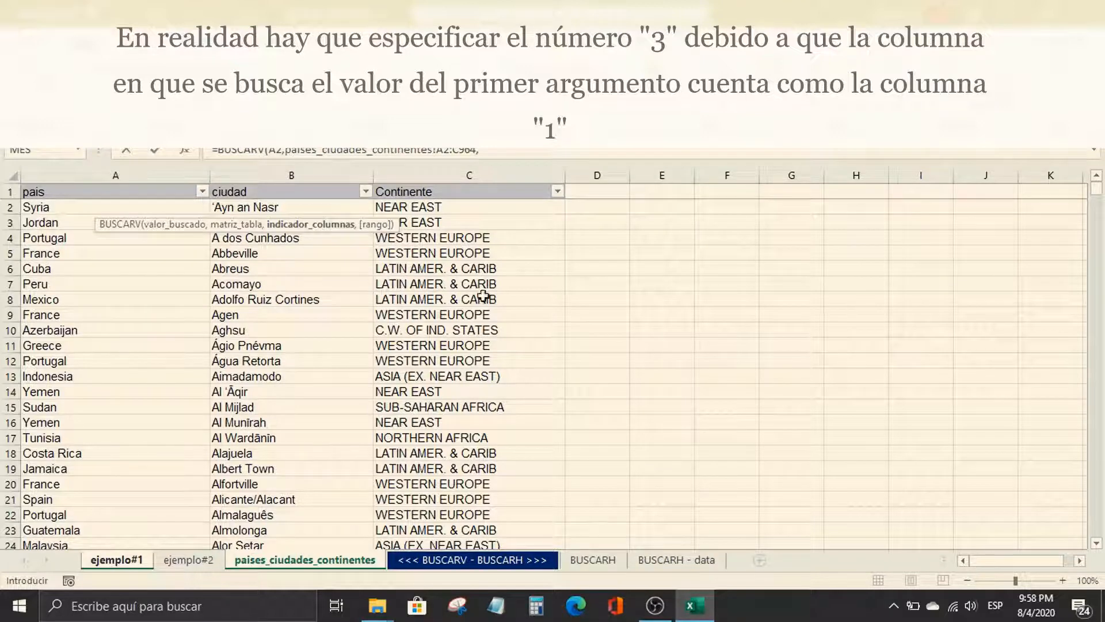
click(508, 153)
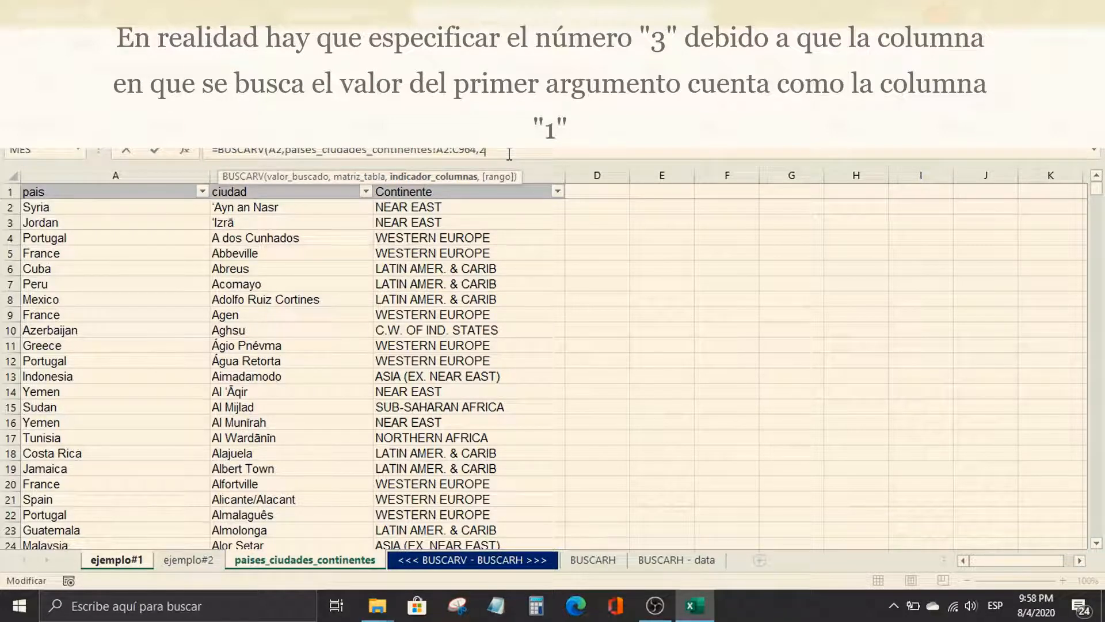
Step: Set the rango argument to FALSO for an exact match and enter the completed formula in B2 of ejemplo#1
text(,)
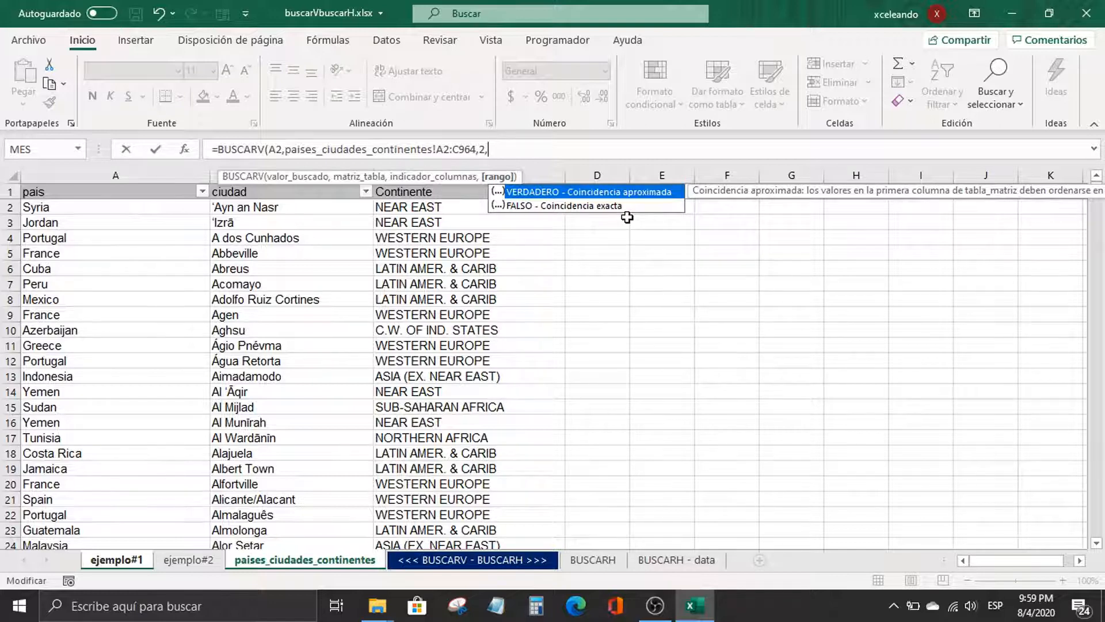
text(falso))
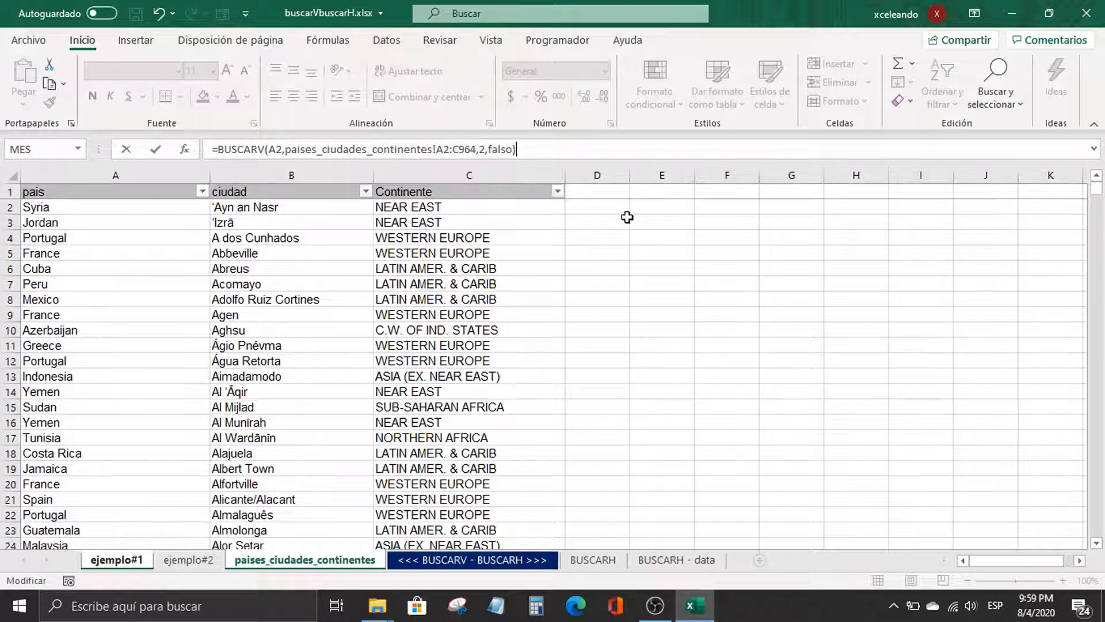
key(Return)
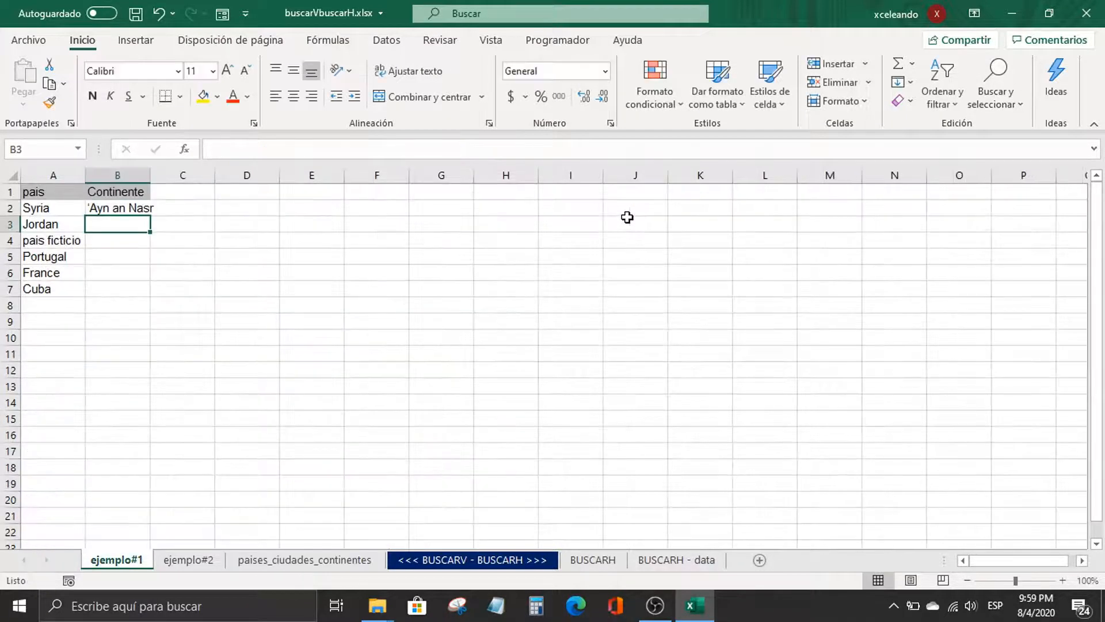
Step: Review B2's formula and count the pais, ciudad and Continente columns on the paises_ciudades_continentes sheet
key(Up)
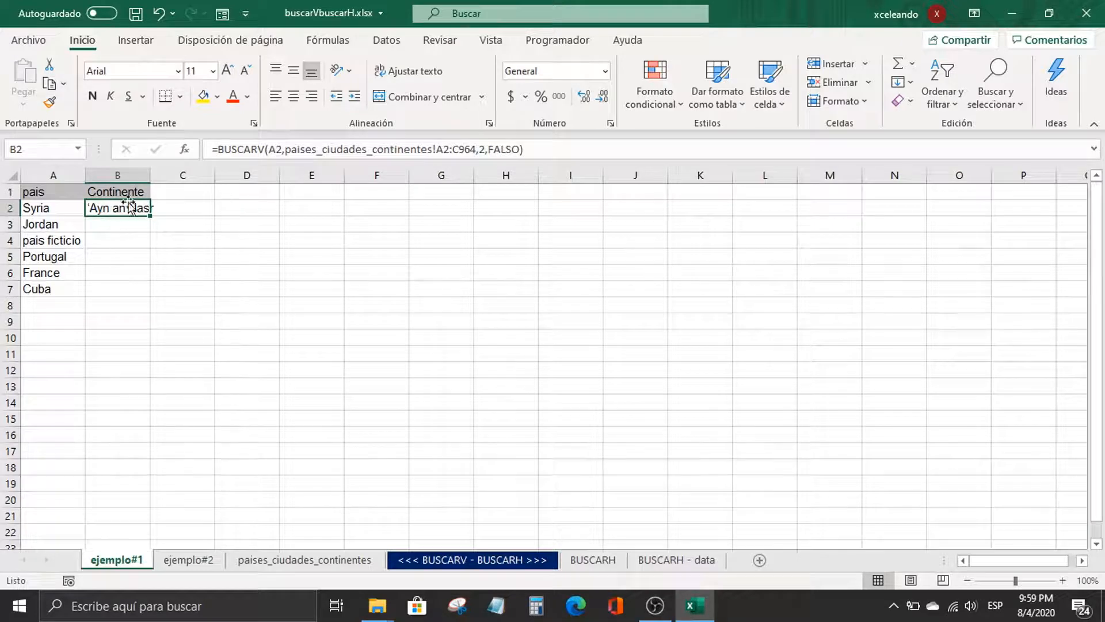
click(280, 561)
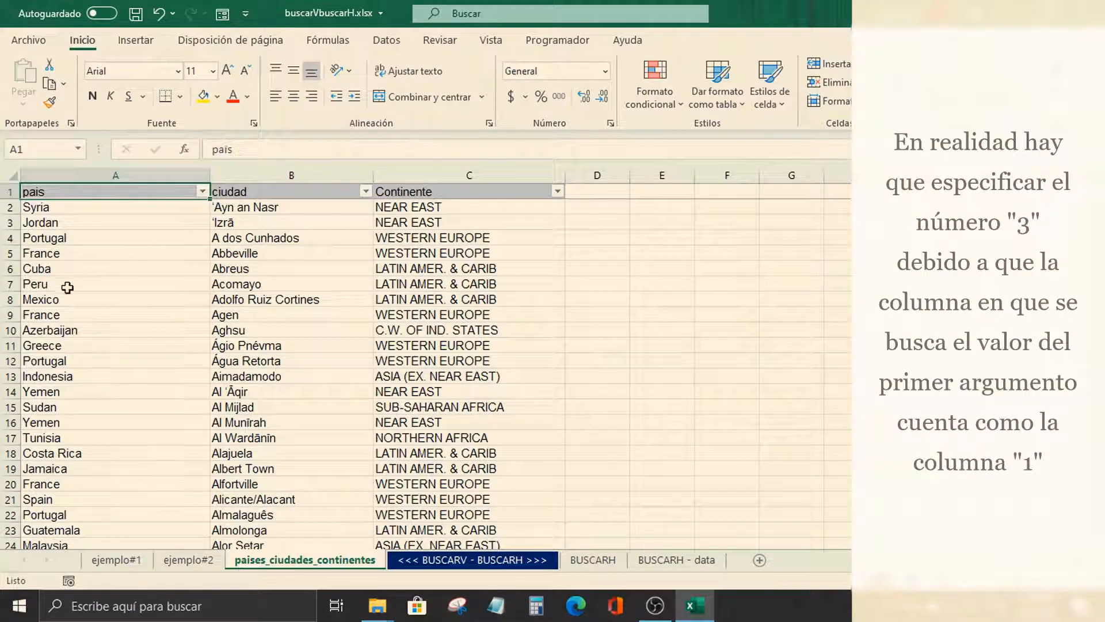
click(106, 168)
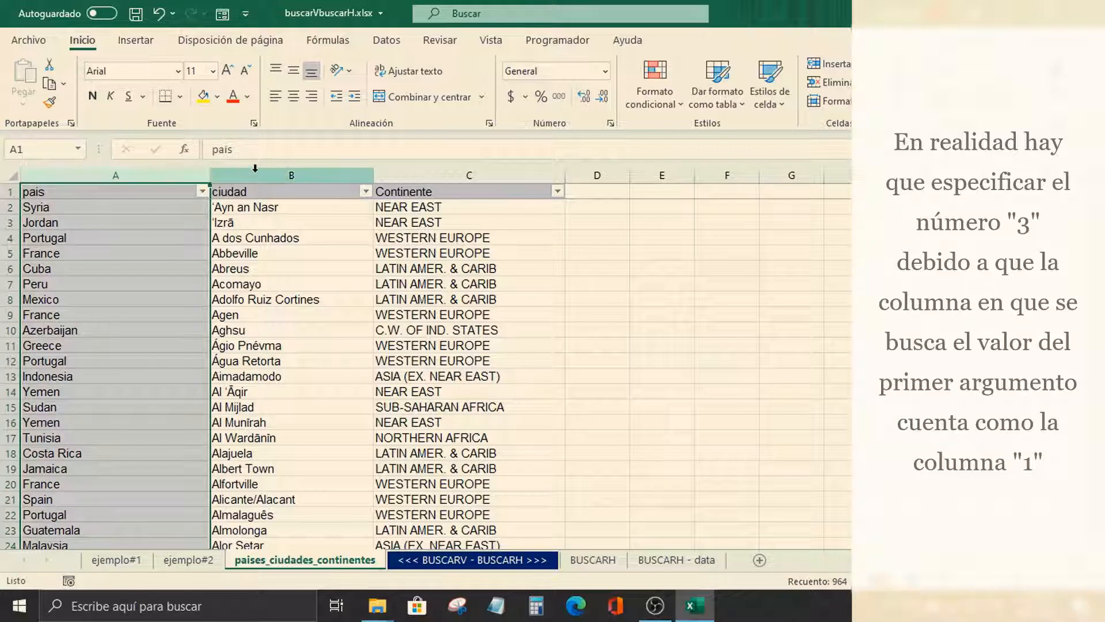
click(255, 168)
click(460, 172)
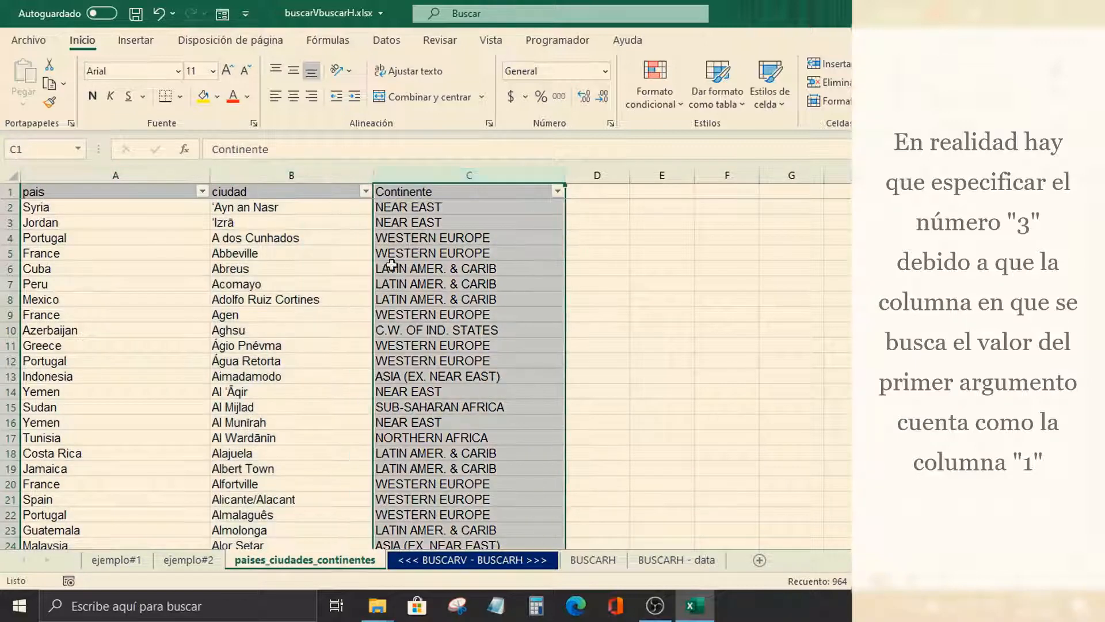
Step: Set the indicador_columnas argument of the BUSCARV formula in B2 of ejemplo#1 to 3
click(116, 560)
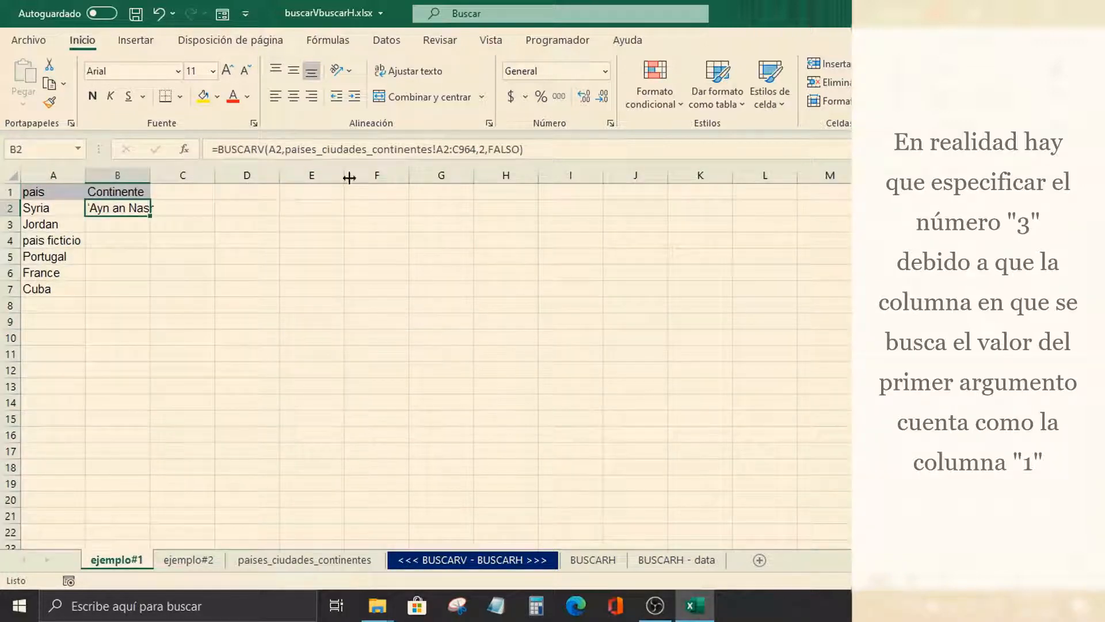
click(484, 154)
key(BackSpace)
text(3)
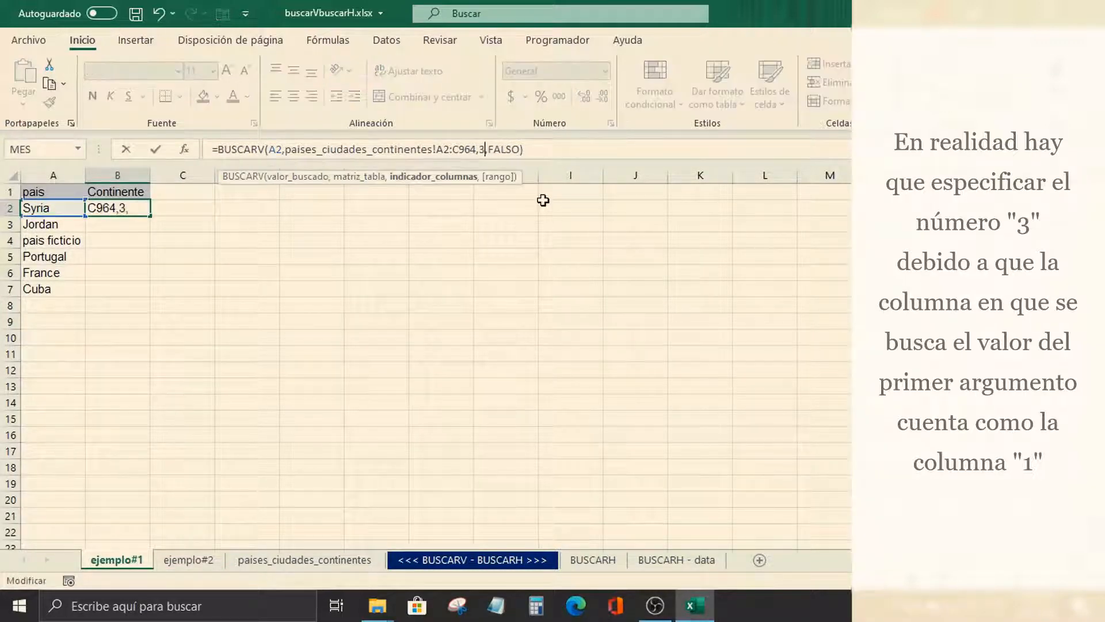
key(Return)
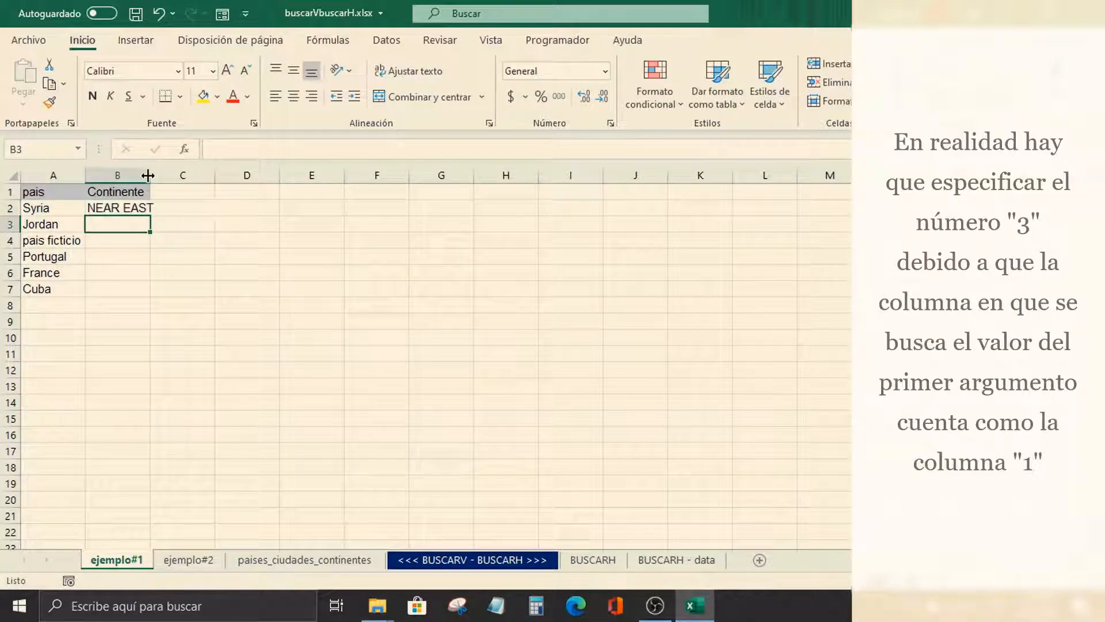
Step: Widen column B and fill the BUSCARV formula from B2 down through B7
drag(148, 175, 244, 175)
click(152, 208)
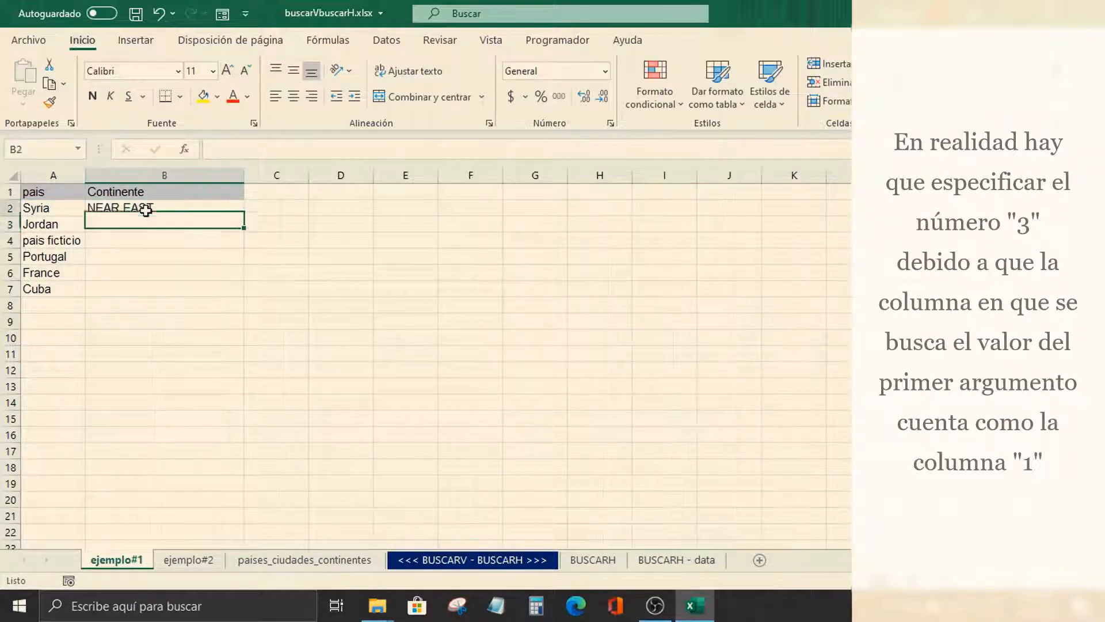
double_click(244, 214)
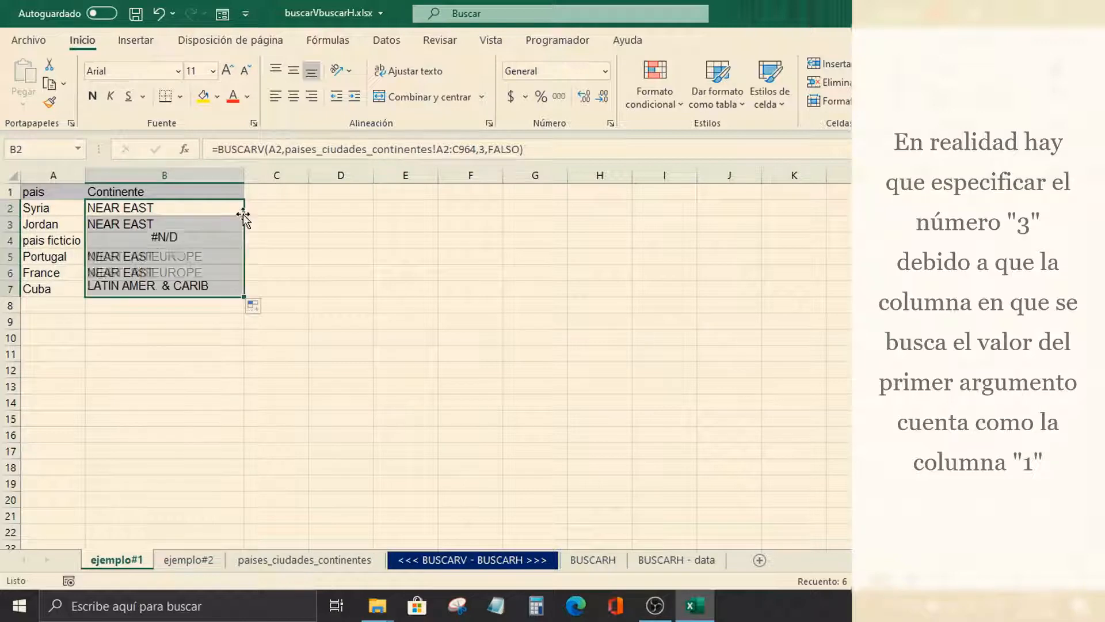
Step: Examine the continents filled for Portugal, France and Cuba, and the formula and country of the pais ficticio row
drag(51, 256, 137, 296)
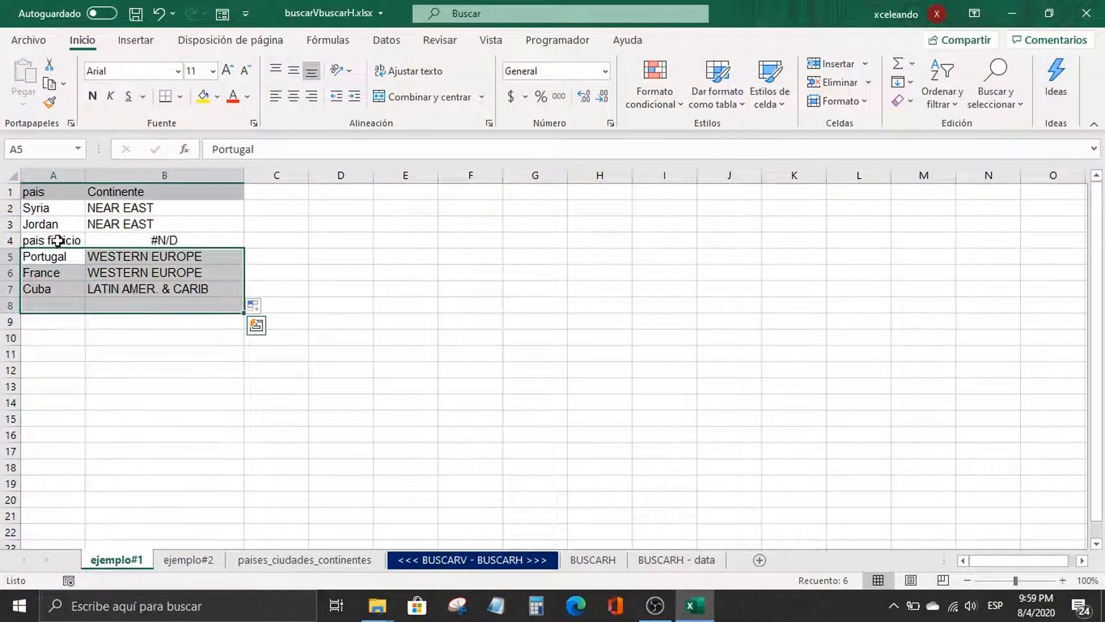
click(11, 240)
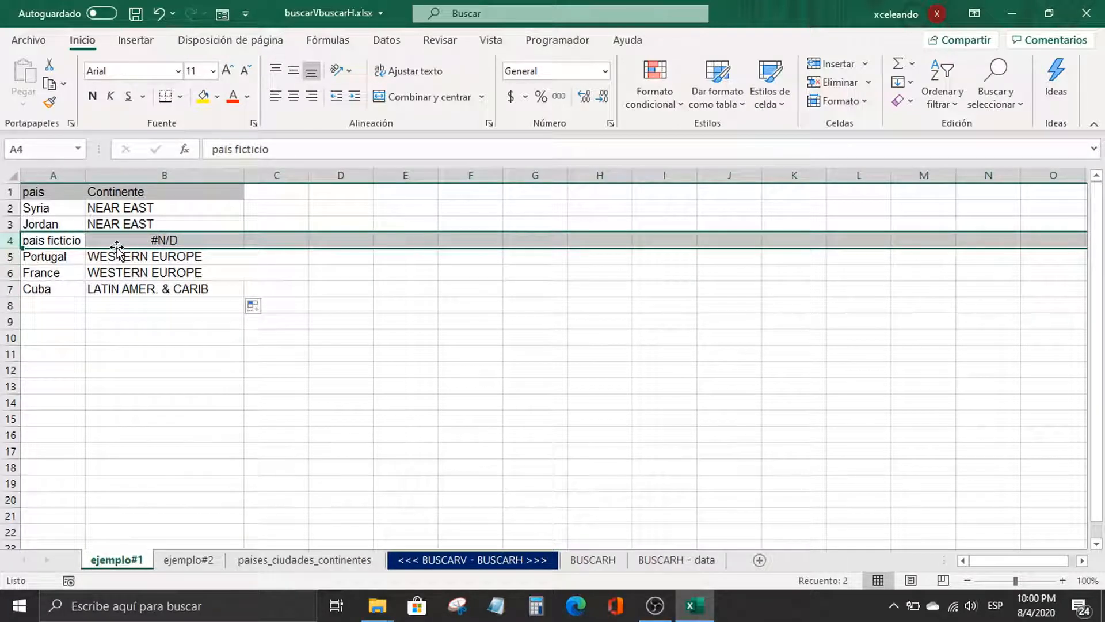
click(156, 240)
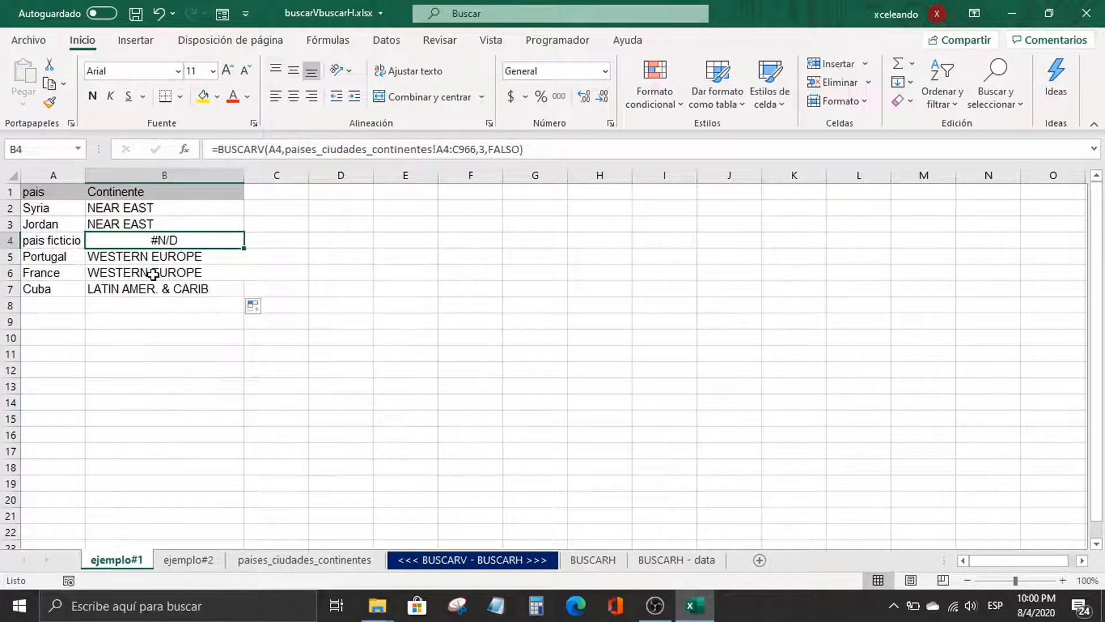
click(52, 241)
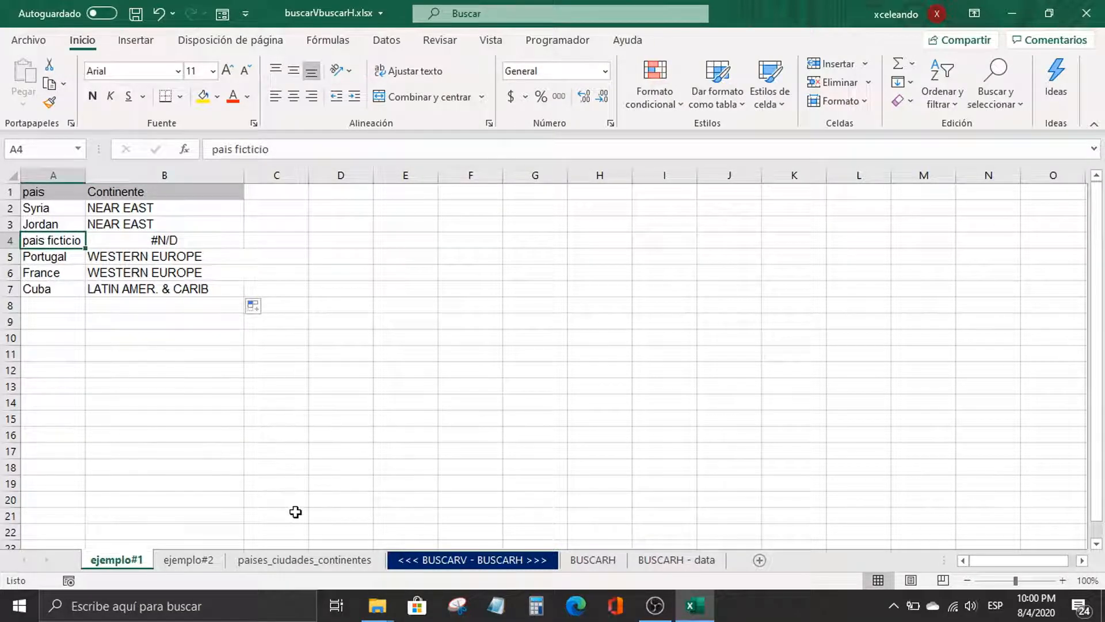
Step: Examine columns A to C on paises_ciudades_continentes, focusing on the pais column where the country is searched
click(305, 563)
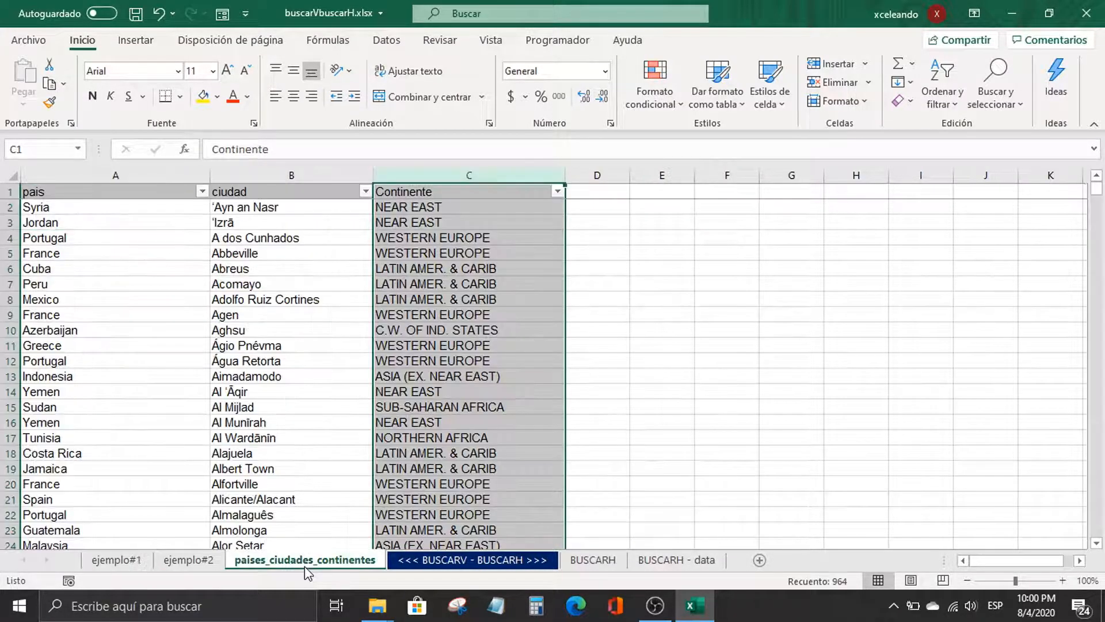
click(139, 178)
drag(139, 178, 468, 217)
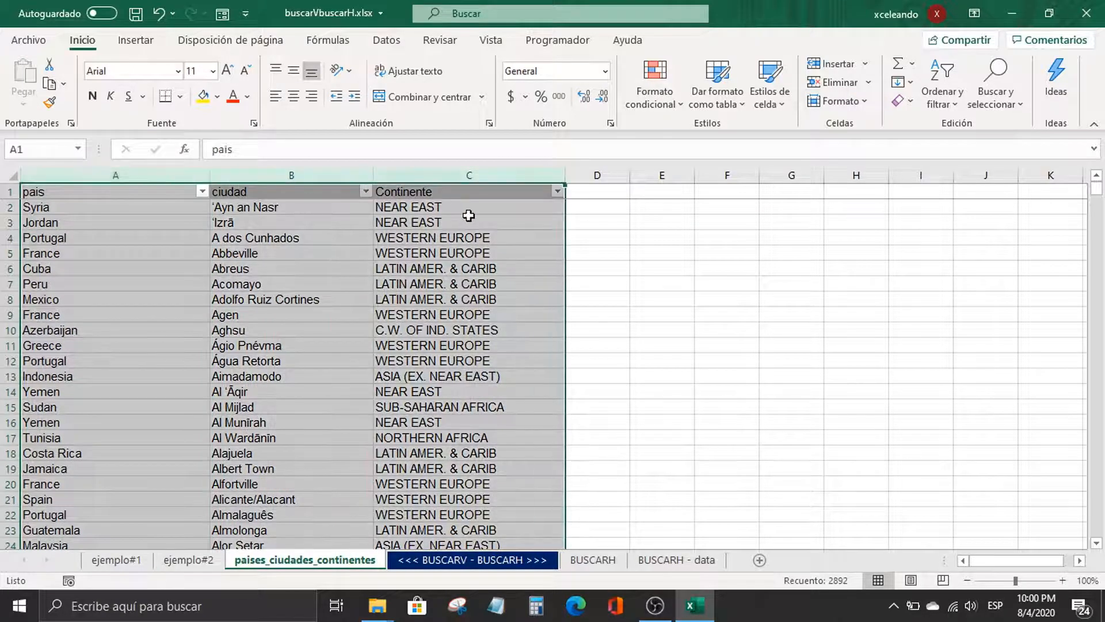
click(140, 174)
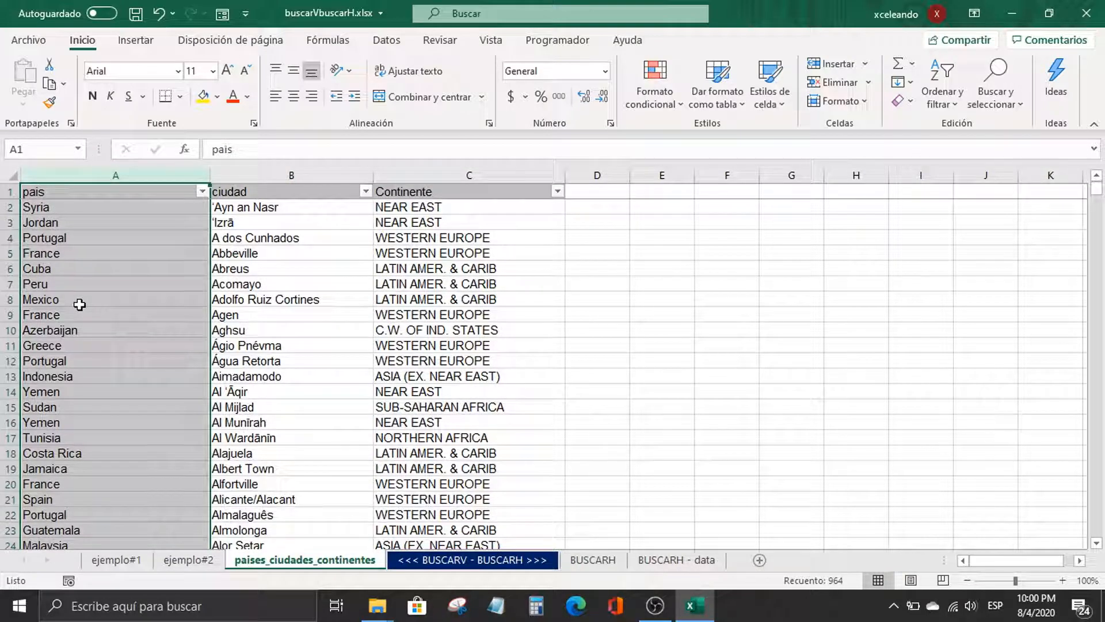
click(124, 190)
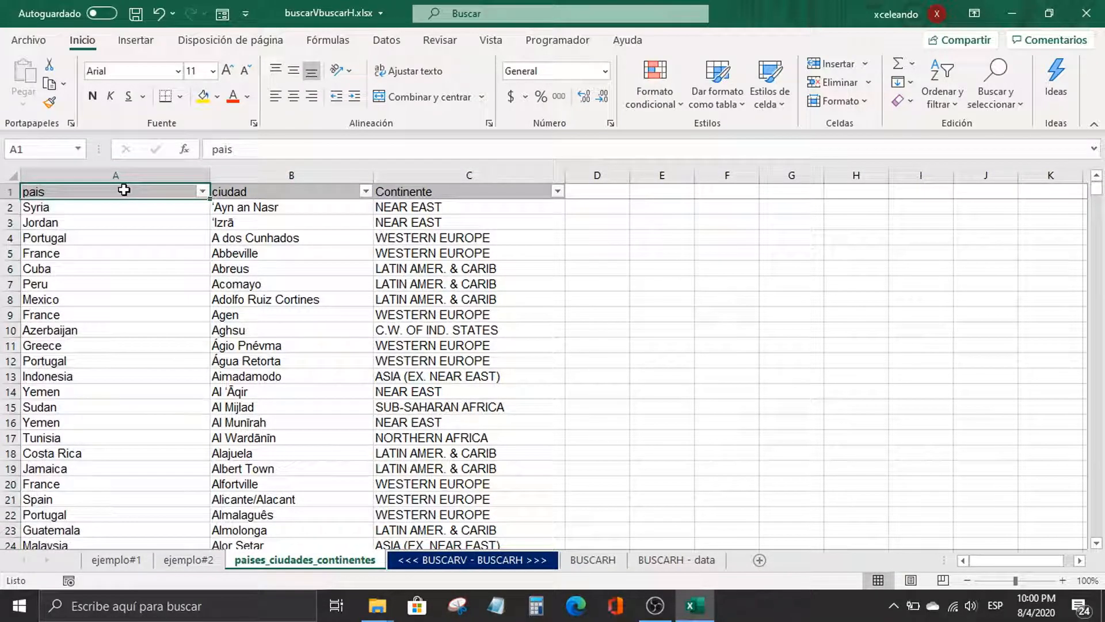
click(136, 178)
drag(111, 209, 87, 518)
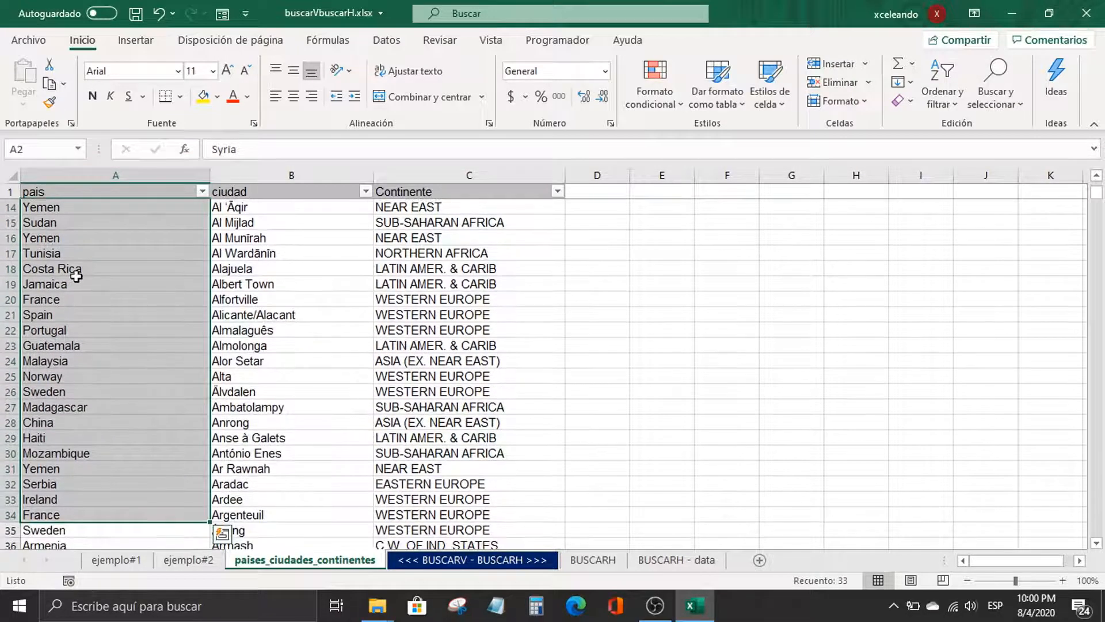
scroll(76, 273, up, 5)
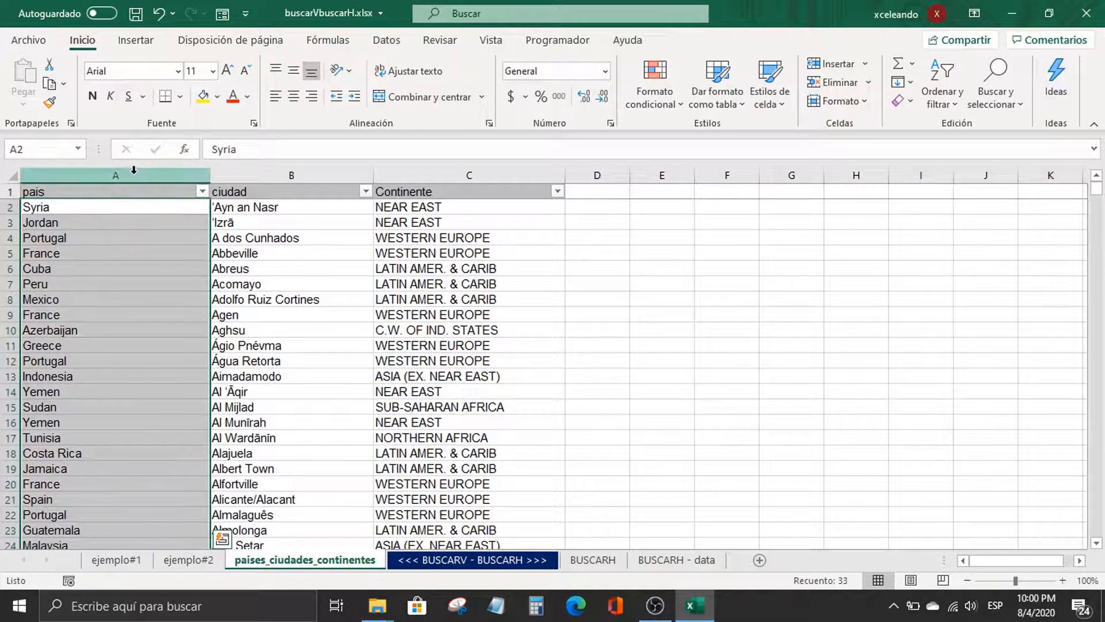
Step: Return to ejemplo#1 and inspect the pais ficticio row and its formula in B4
click(141, 565)
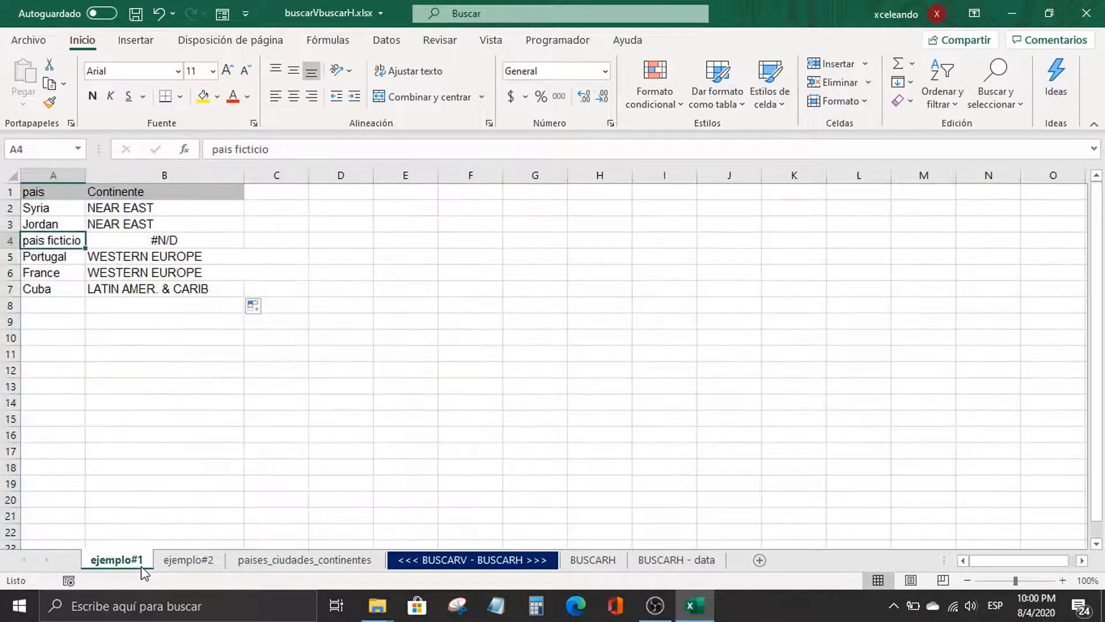
click(160, 236)
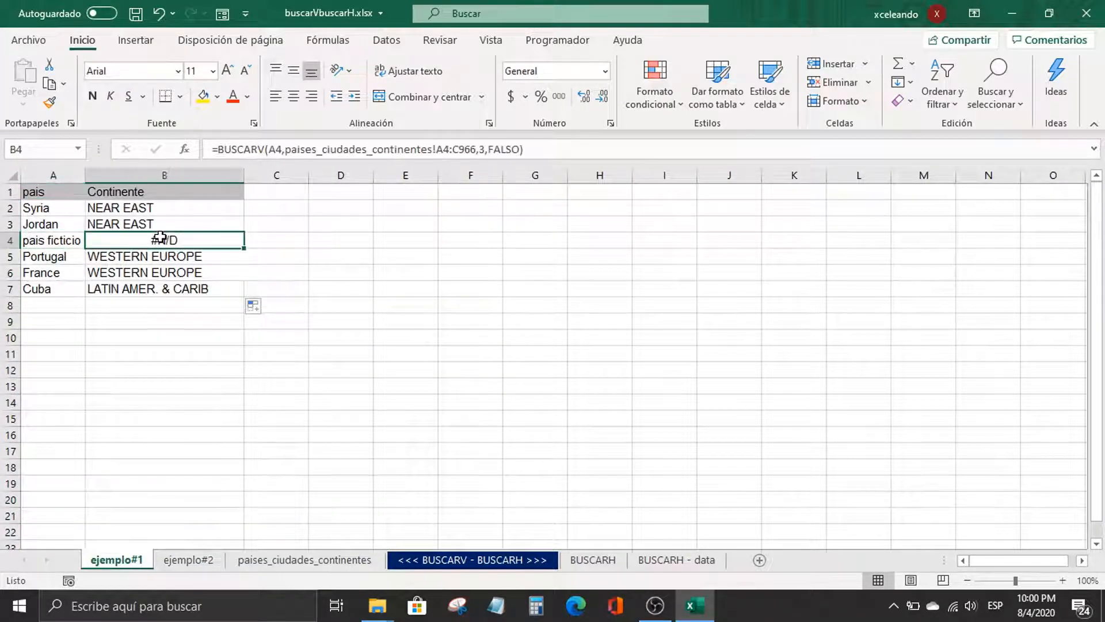
click(5, 240)
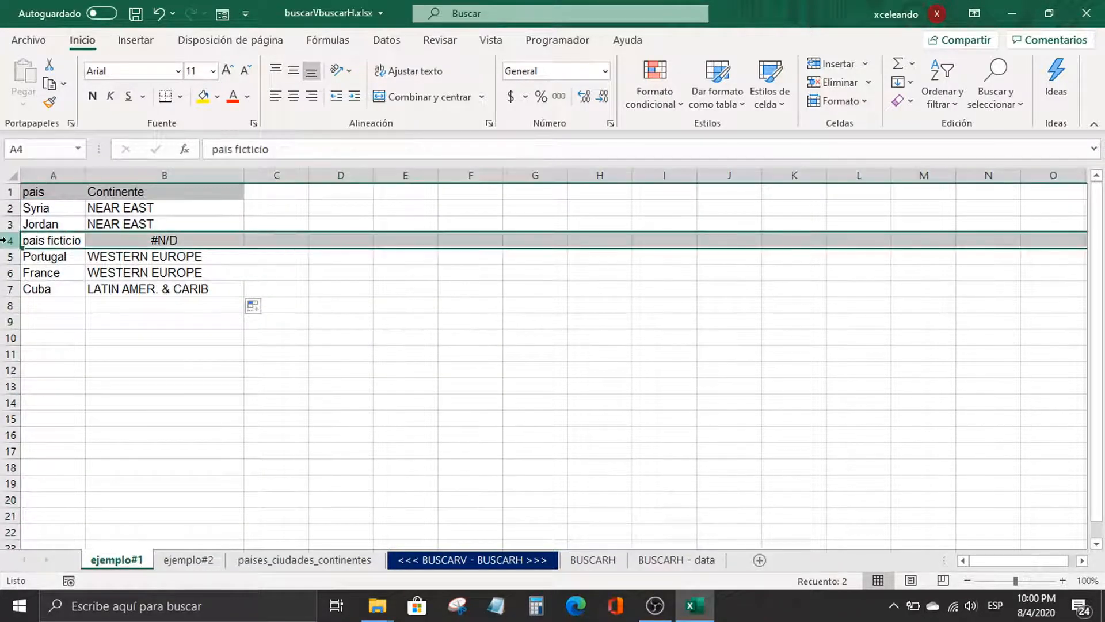
click(115, 240)
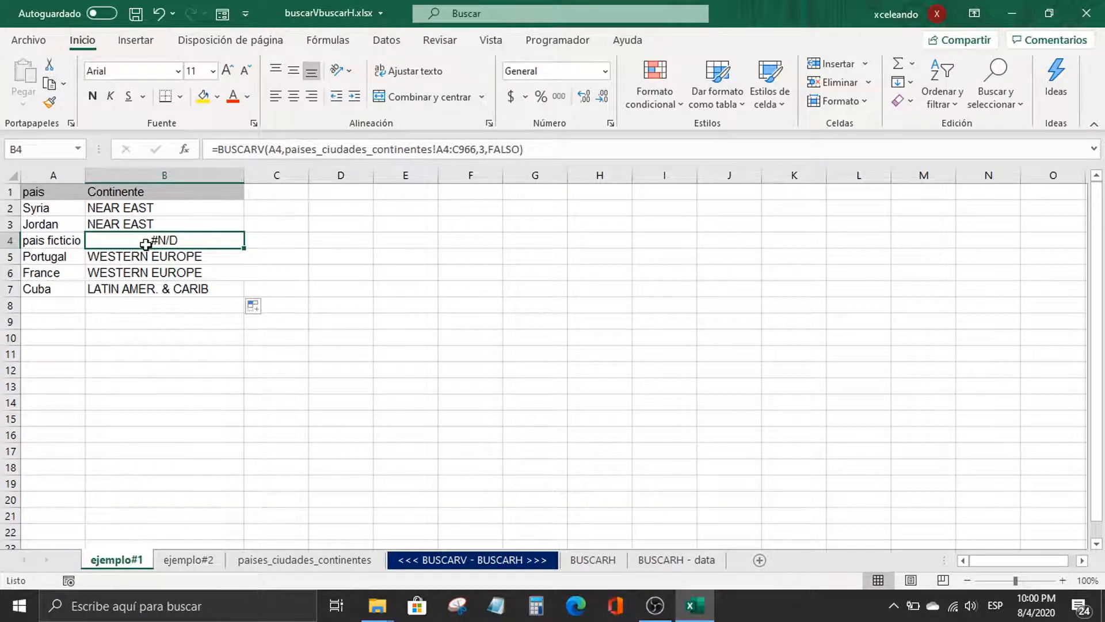
Step: Examine the continents and formulas for France, Jordan and Syria on ejemplo#1, along with the Syria search value in A2
click(207, 274)
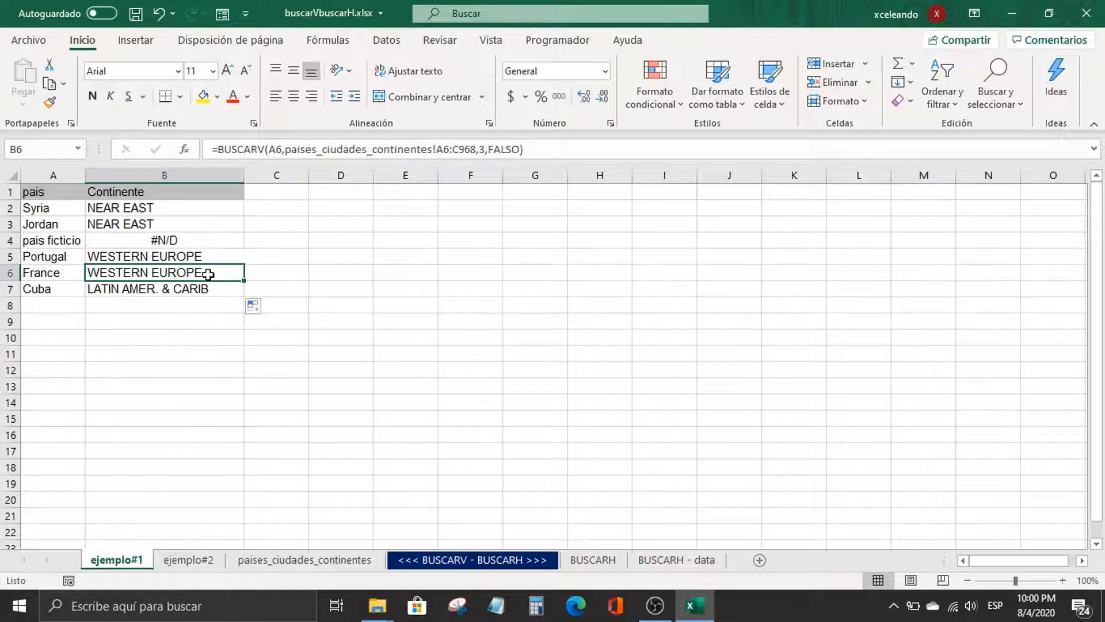
click(146, 224)
click(146, 204)
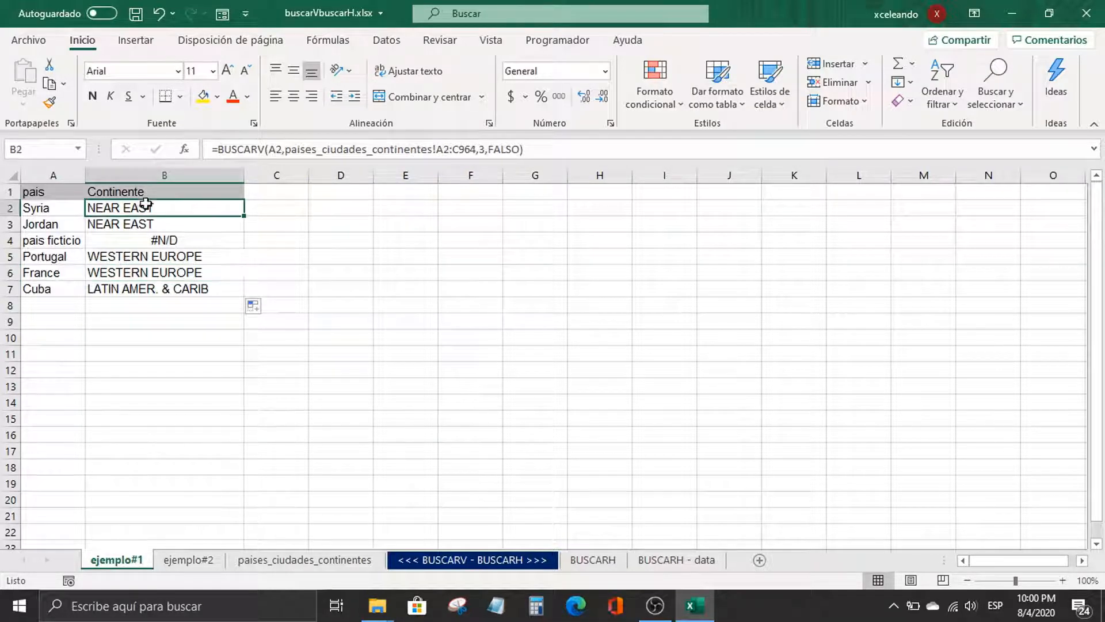
click(75, 204)
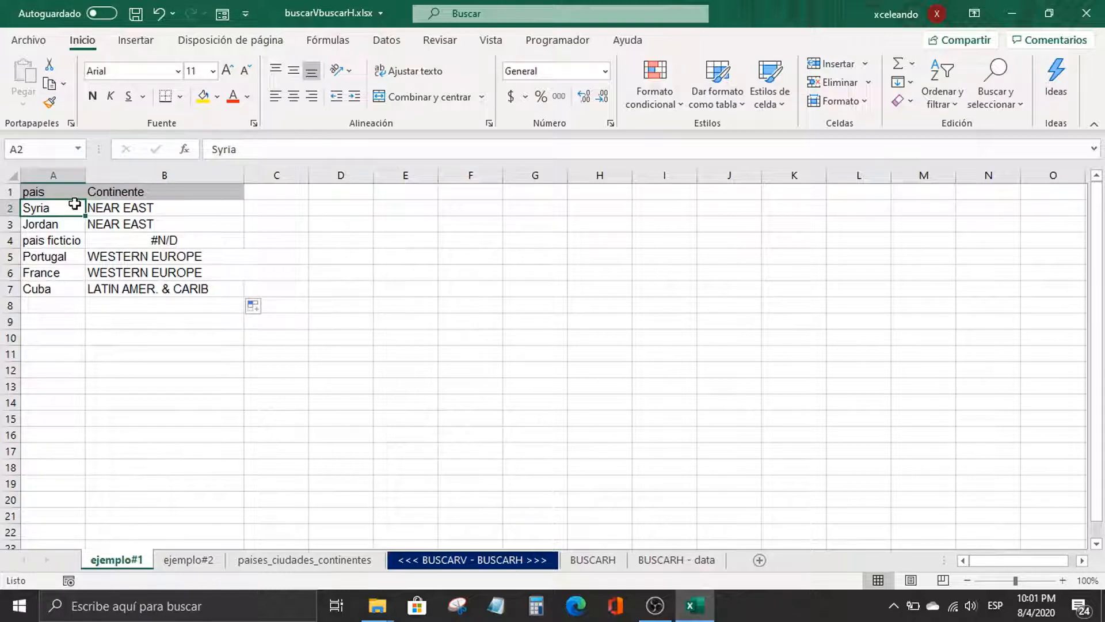
Step: Examine the last rows of paises_ciudades_continentes, focusing on the pais, ciudad and Continente cells of row 954
click(286, 559)
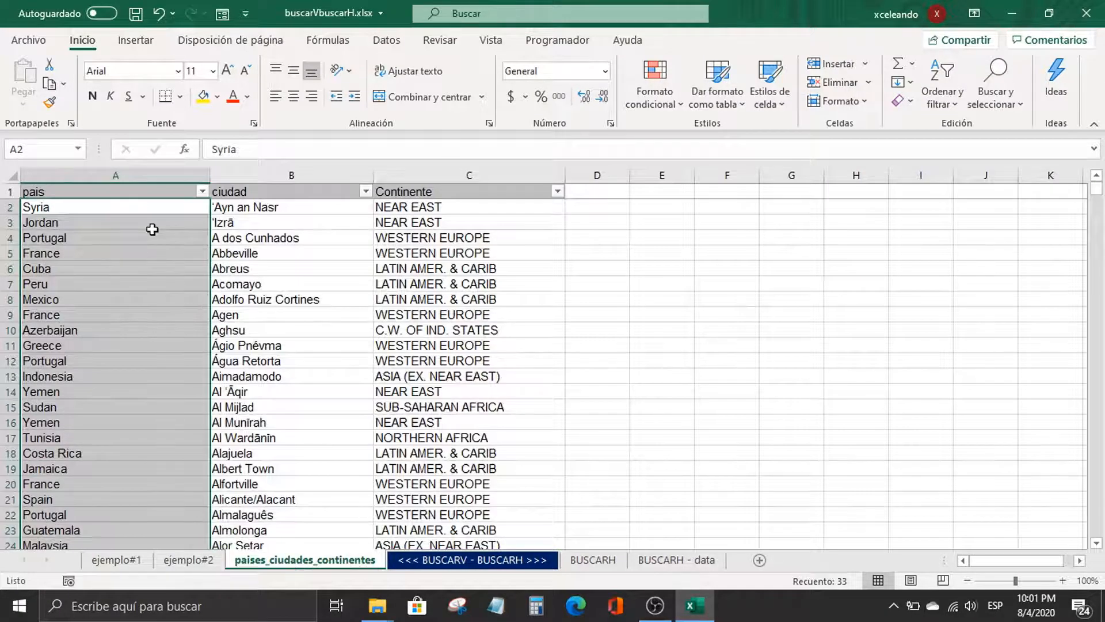
key(ctrl+Down)
click(145, 222)
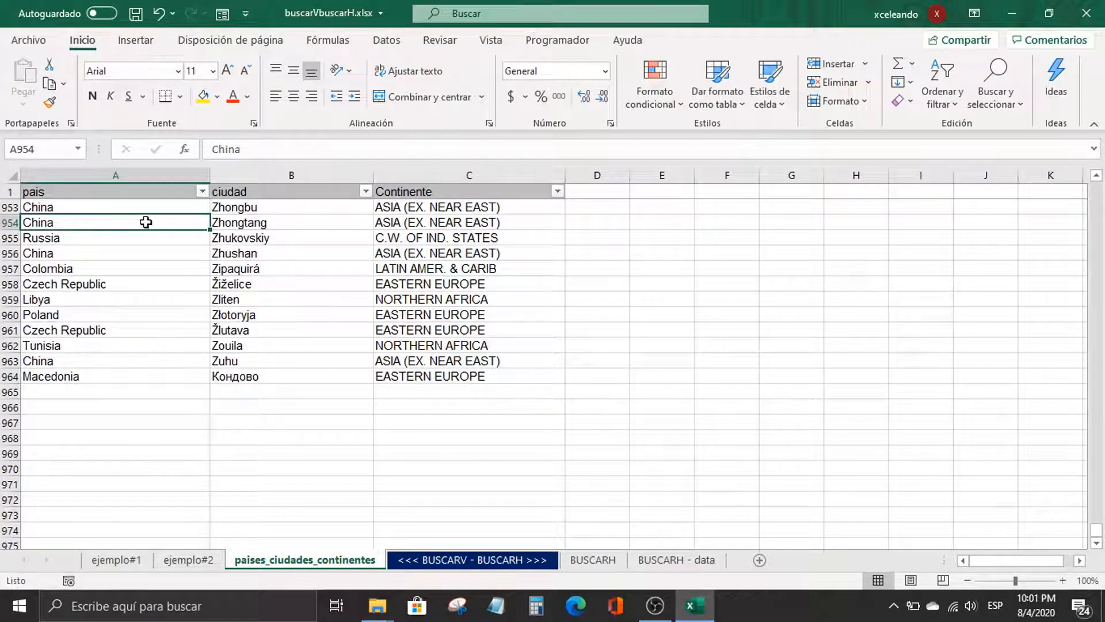
drag(146, 222, 450, 224)
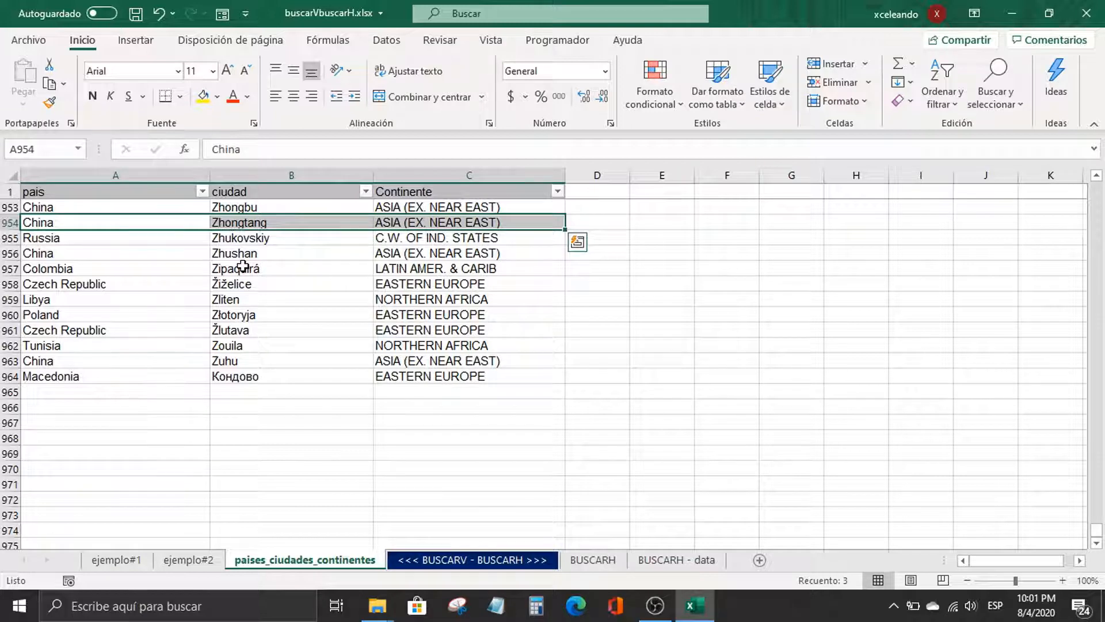
Step: Compare the B2 formula and pais column on ejemplo#1 with the pais column of paises_ciudades_continentes
click(127, 567)
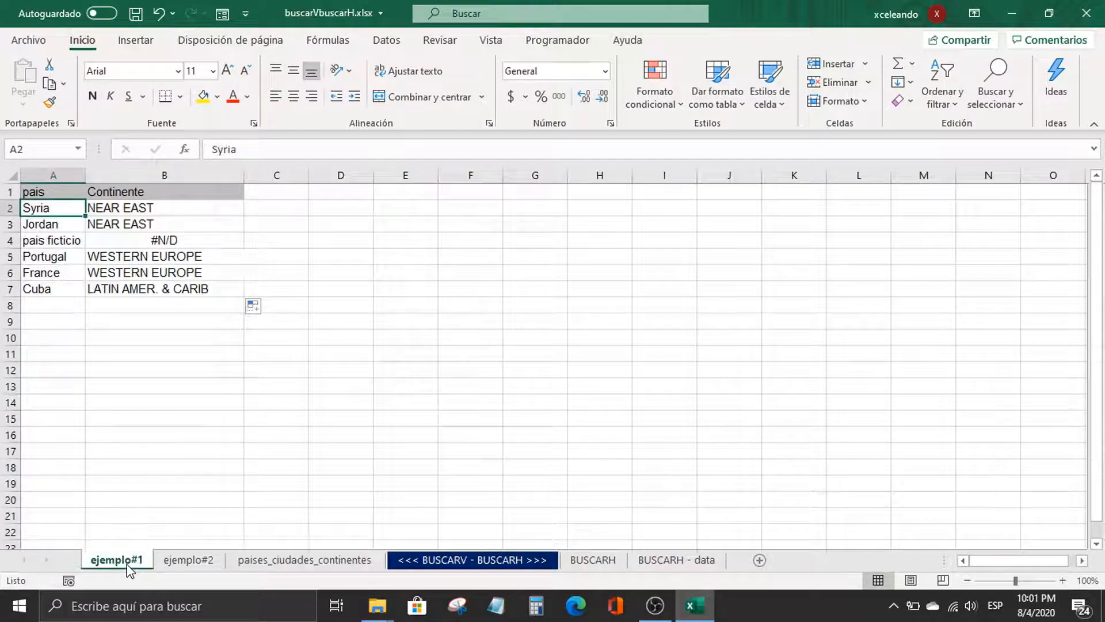
click(158, 206)
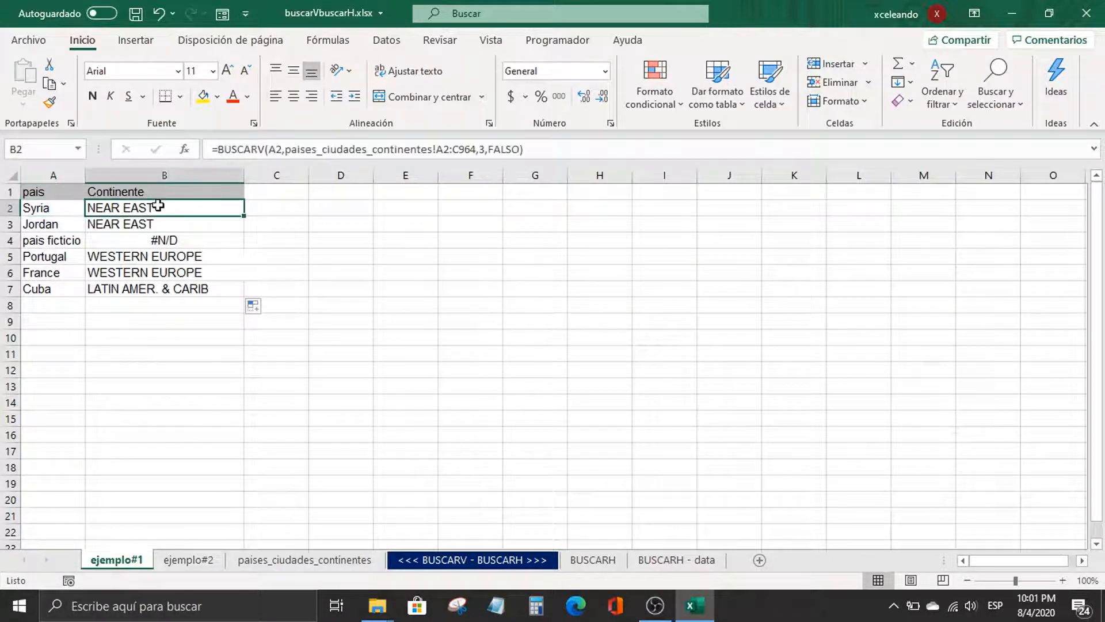
click(48, 203)
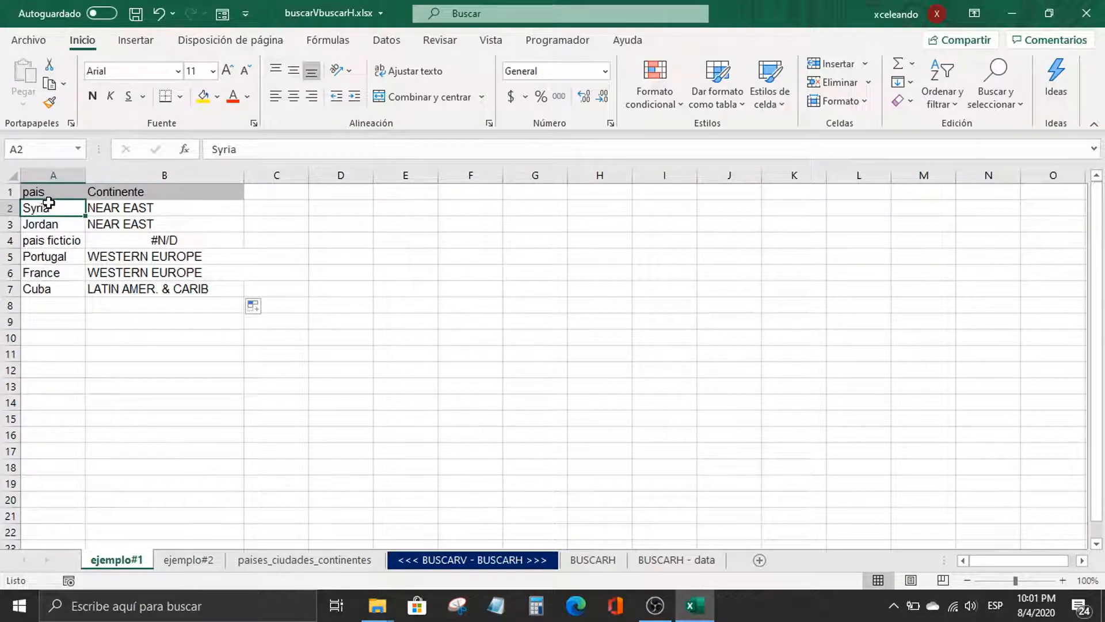
click(62, 174)
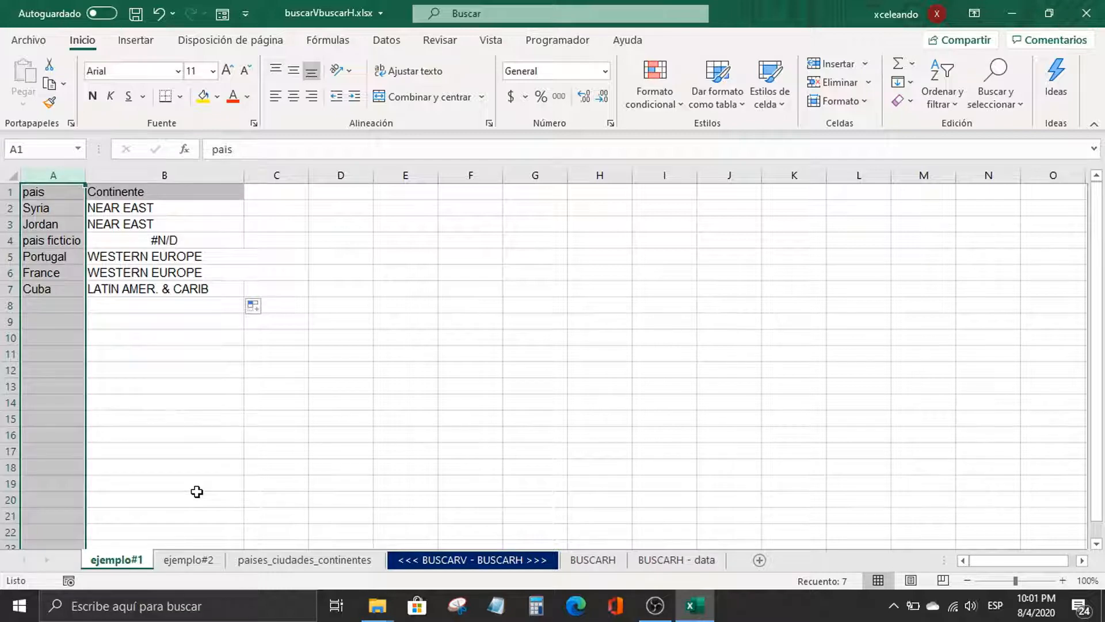
click(256, 561)
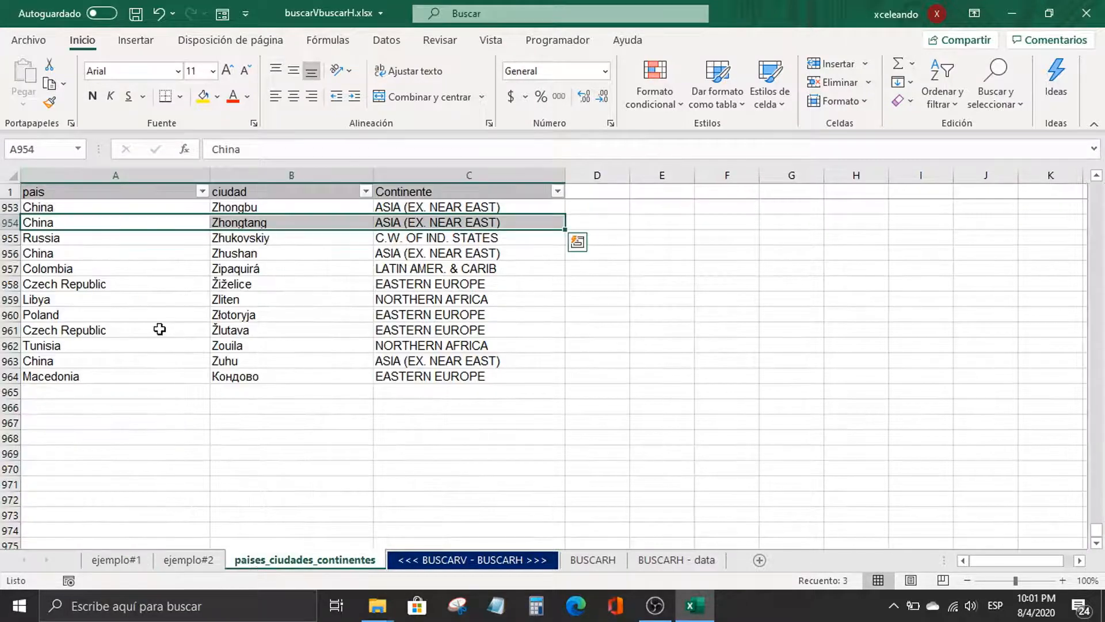
click(172, 168)
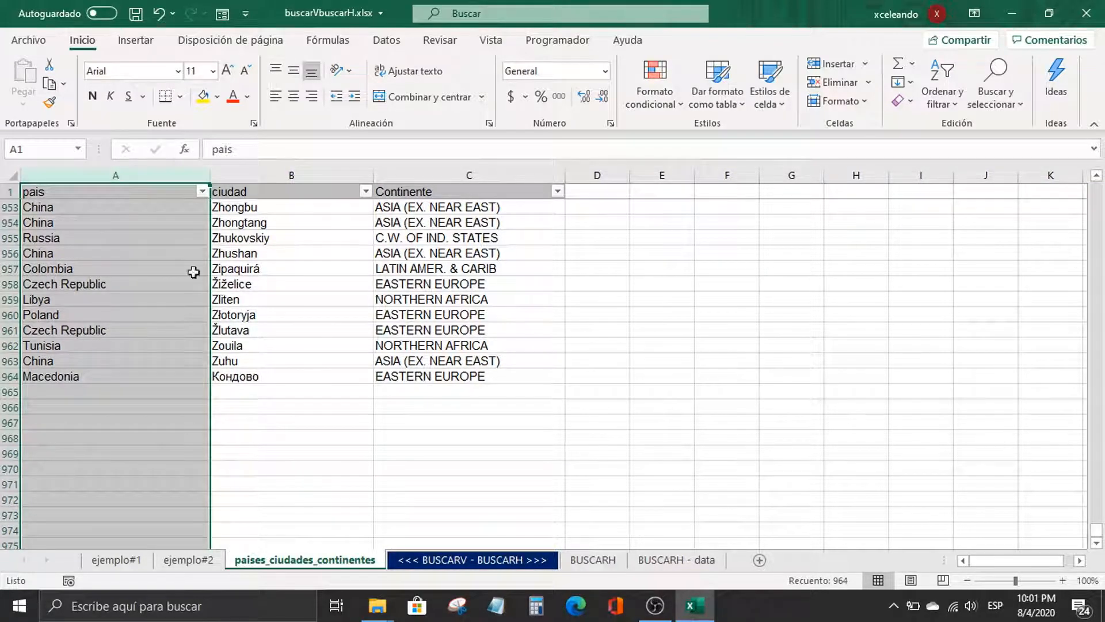
Step: Copy the city Acomayo from B7 of paises_ciudades_continentes
click(278, 299)
key(ctrl+Up)
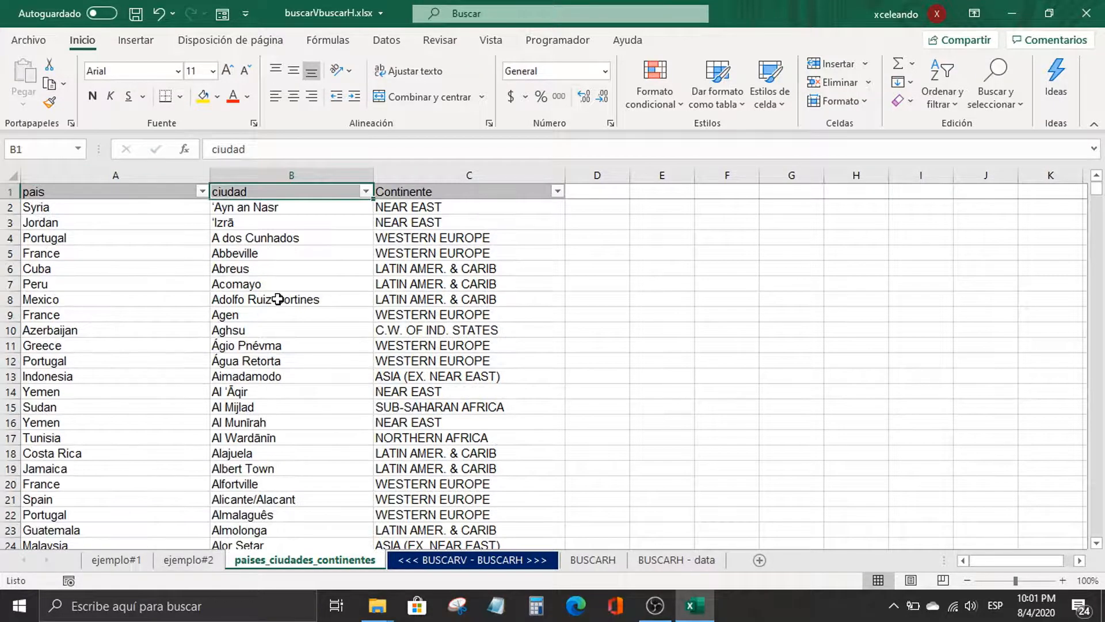
key(Down)
key(Down)
key(Down)
key(Down)
key(Down)
key(Down)
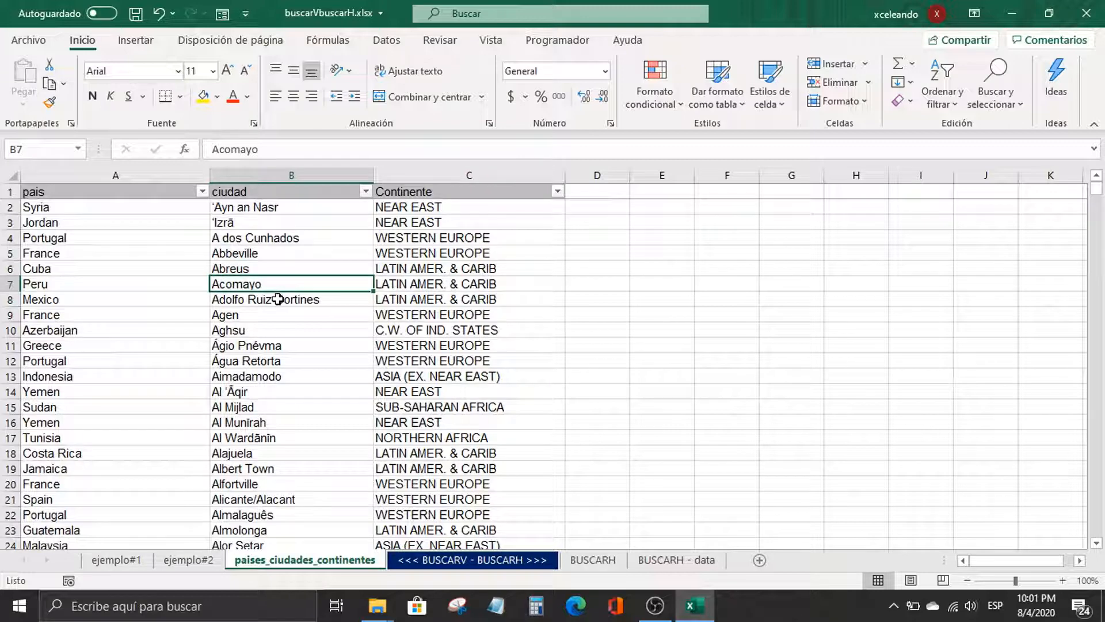
key(ctrl+c)
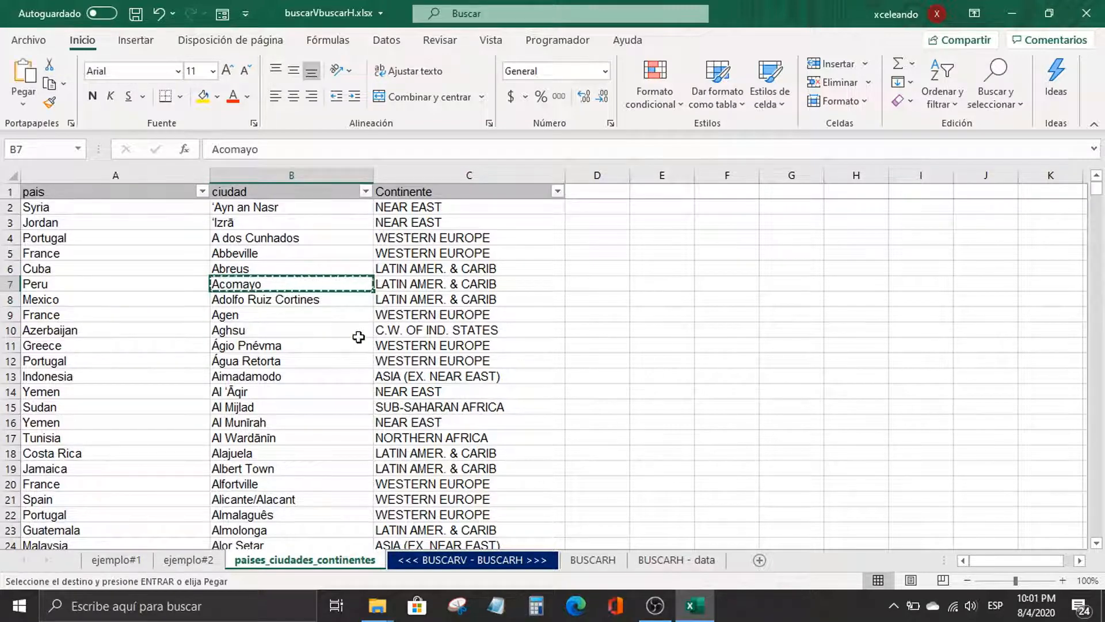
Step: Return to ejemplo#1 and review the completed pais and Continente table
key(ctrl+Page_Up)
key(ctrl+Page_Up)
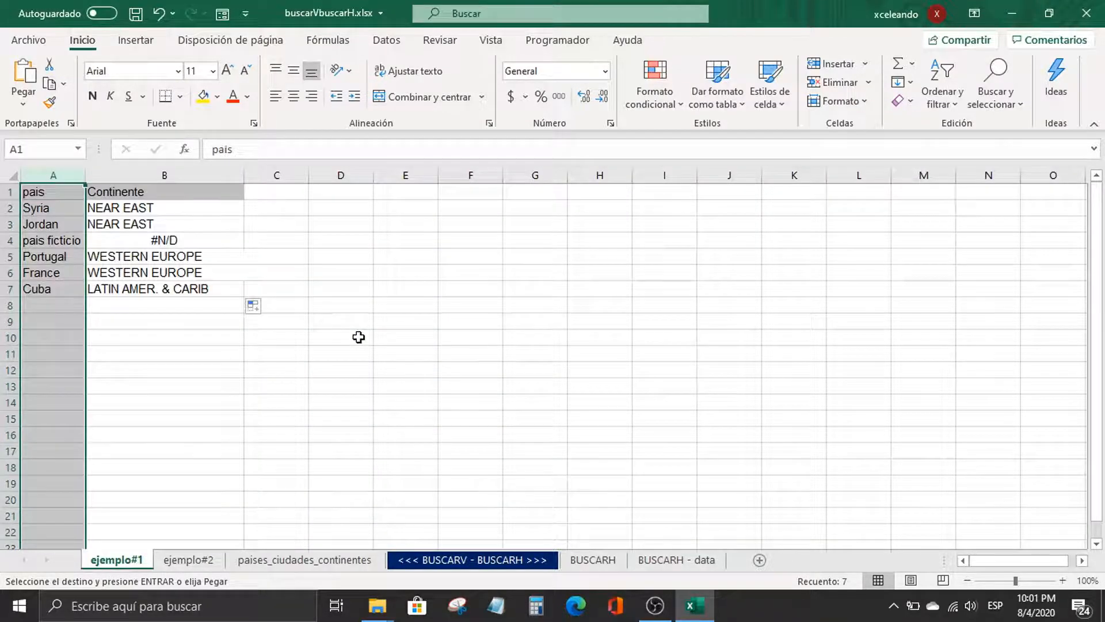
click(121, 375)
click(78, 357)
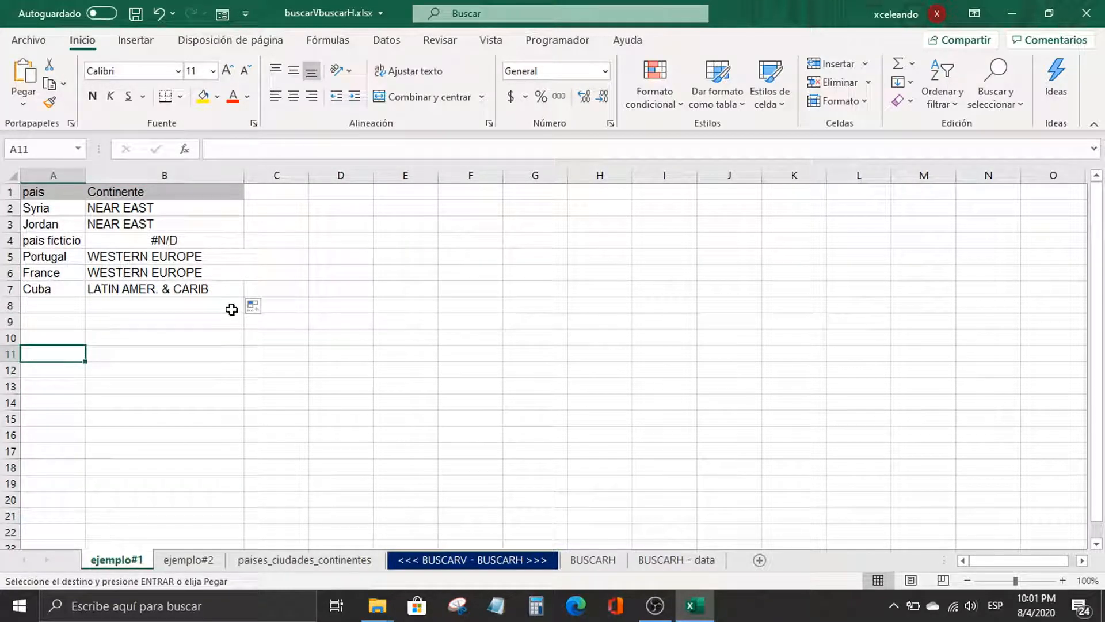
click(176, 268)
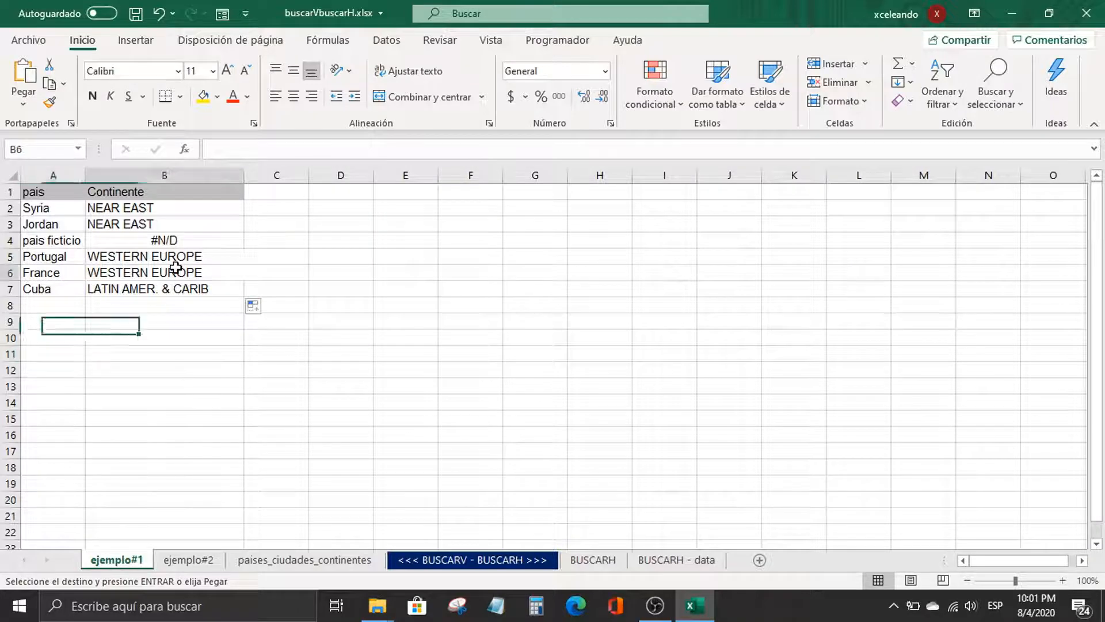
Step: Open ejemplo#2 and examine its ciudad list and the empty pais column
click(190, 560)
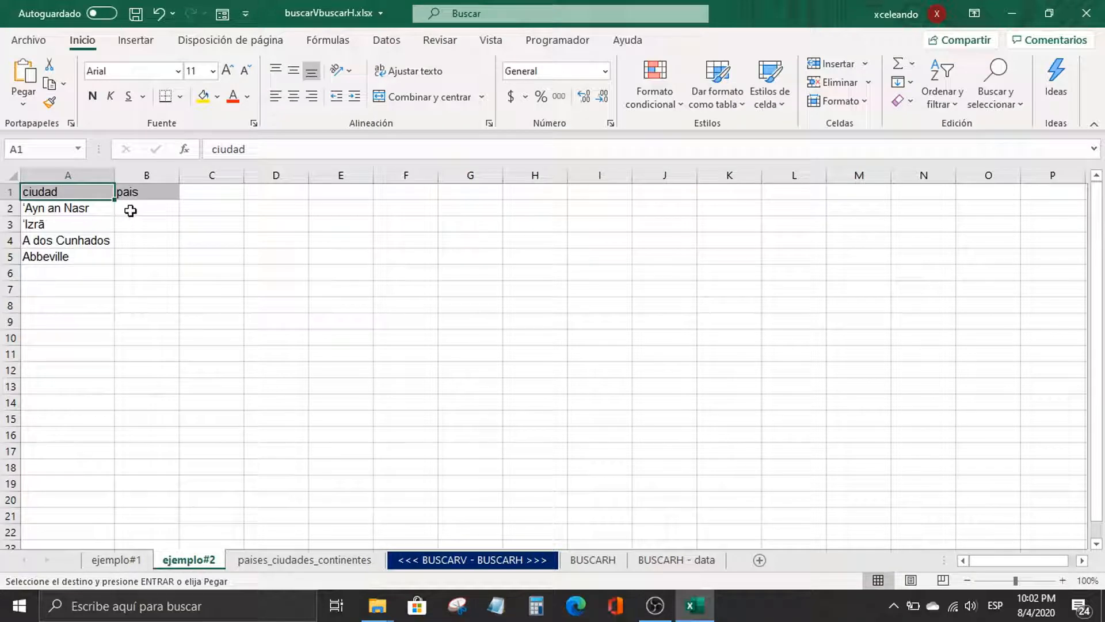
drag(81, 207, 81, 259)
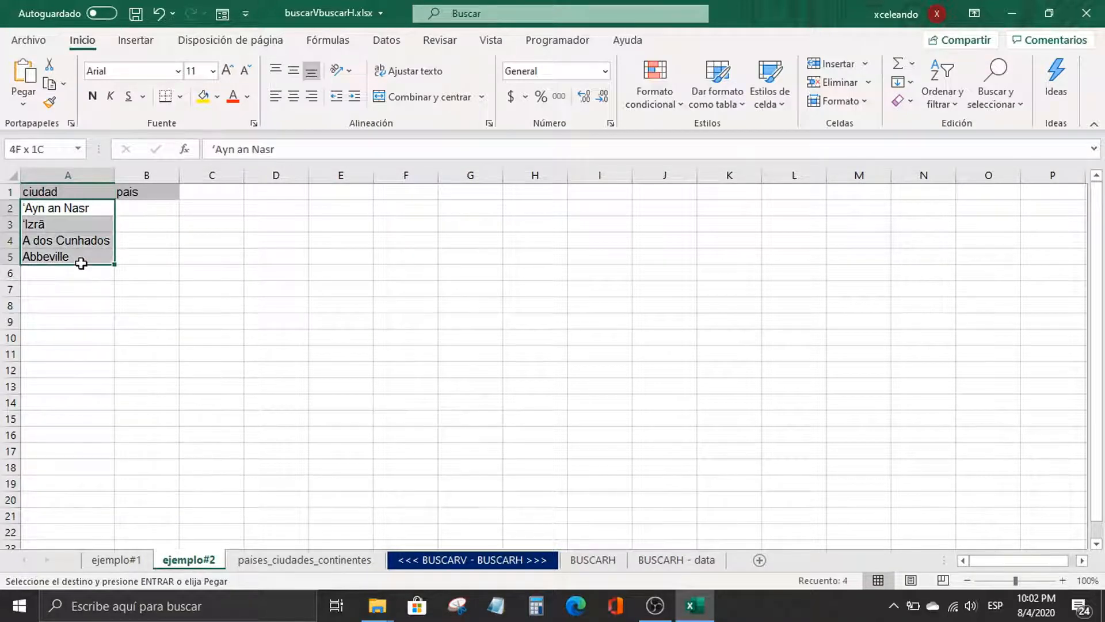
drag(147, 193, 153, 265)
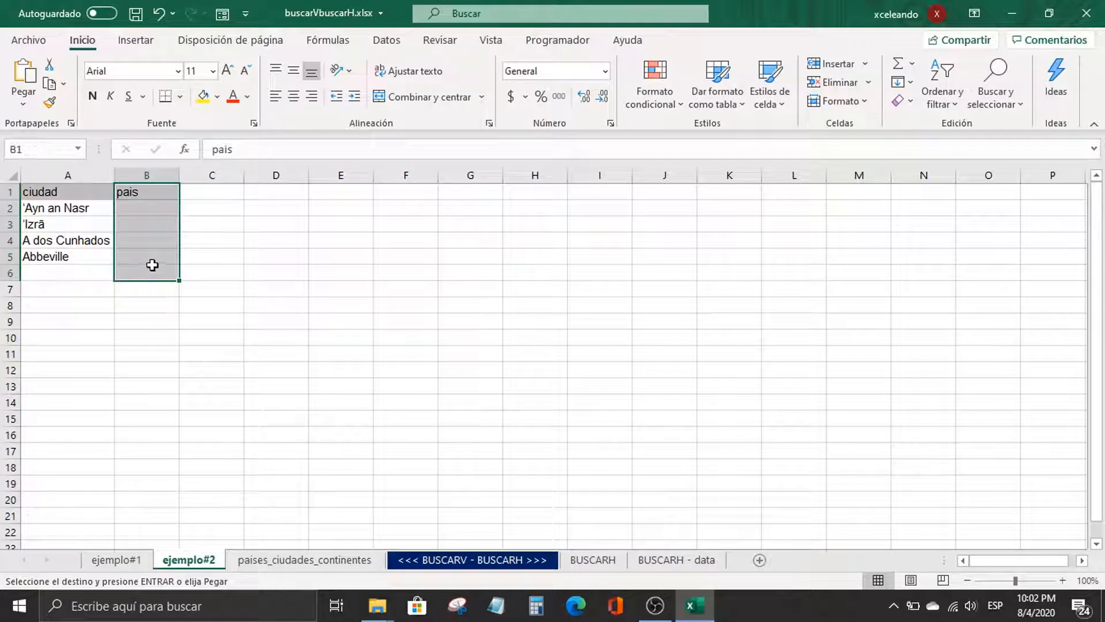
Step: Examine the order of the pais and ciudad columns on paises_ciudades_continentes and compare it with the layout of ejemplo#2
click(262, 552)
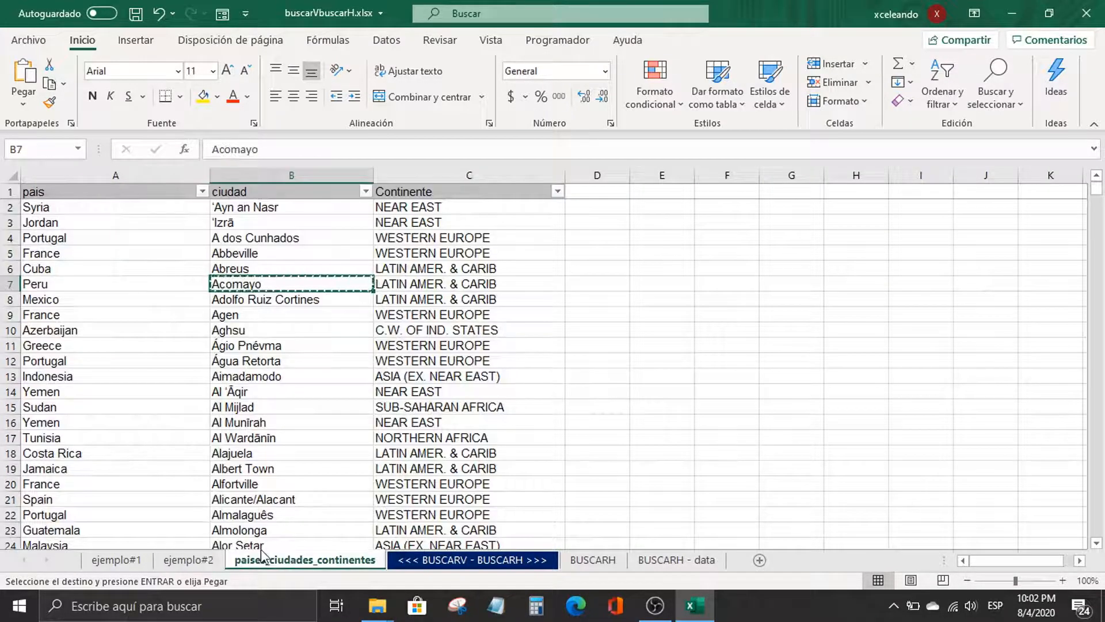
drag(316, 237, 434, 327)
drag(46, 218, 77, 334)
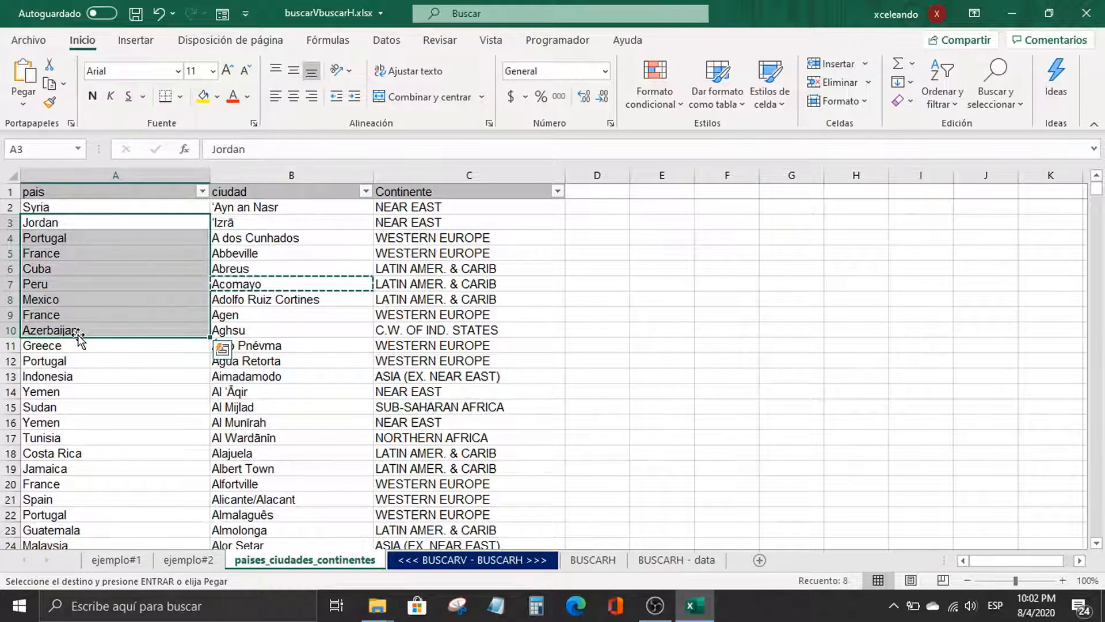
click(155, 167)
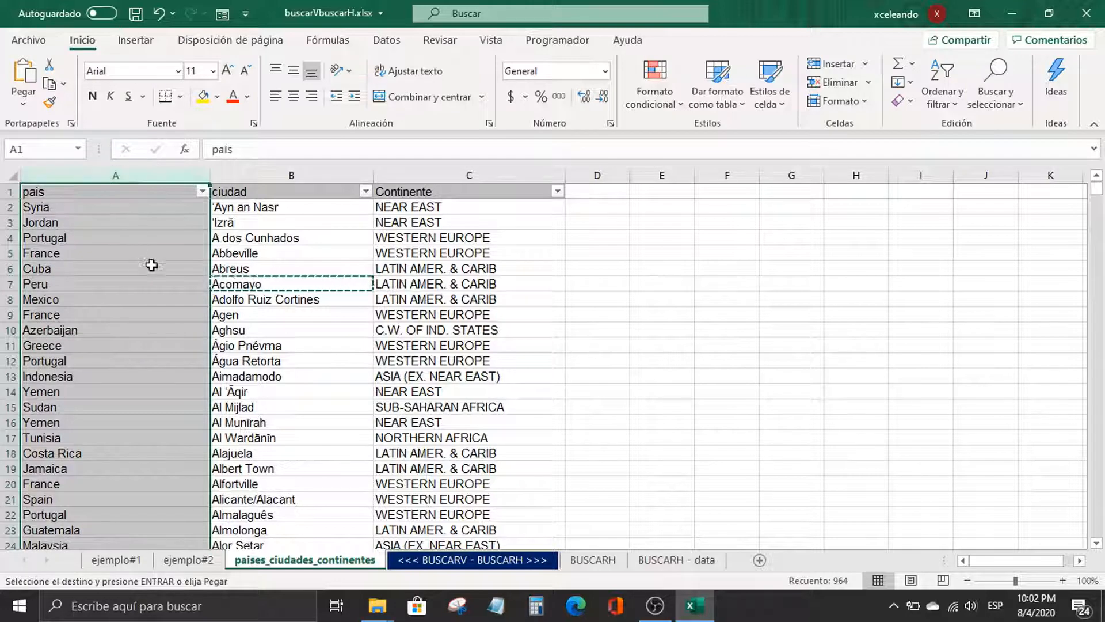
click(313, 173)
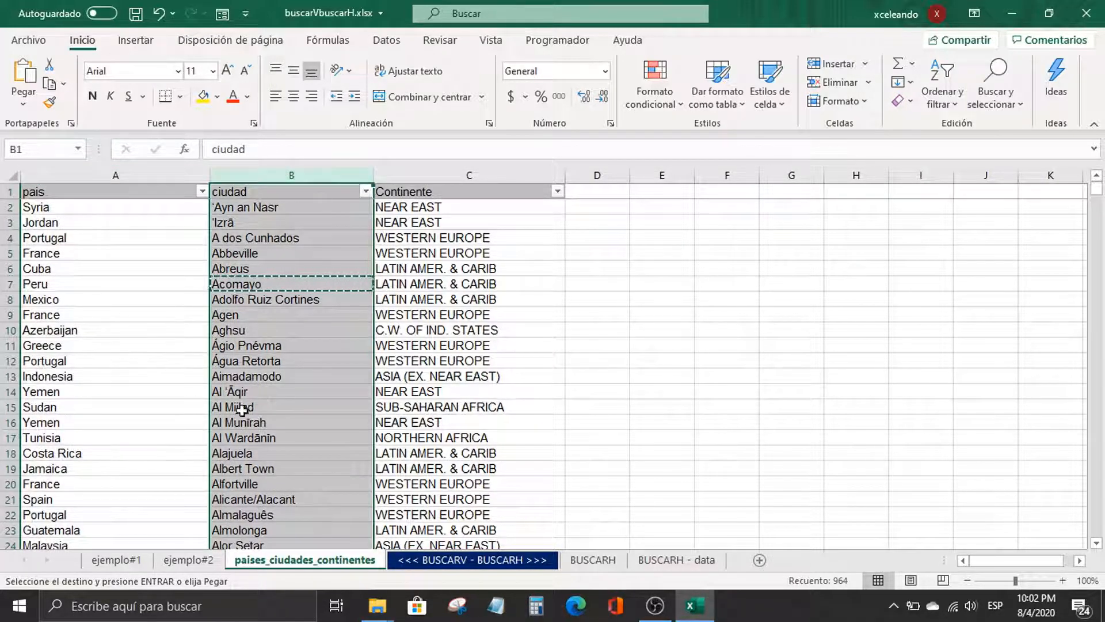
click(190, 564)
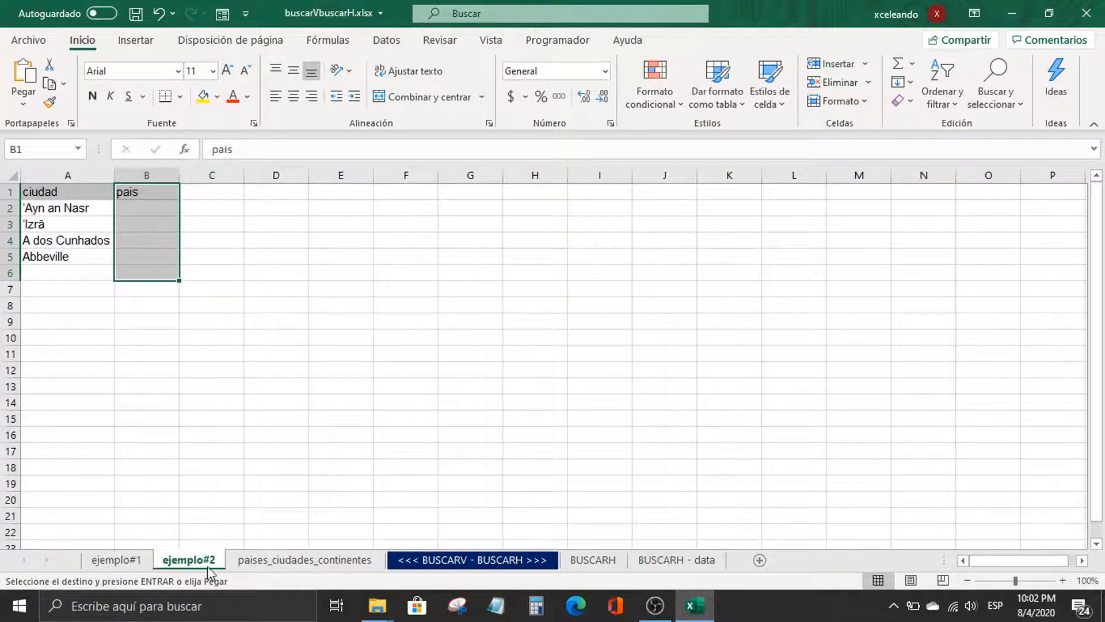
click(261, 560)
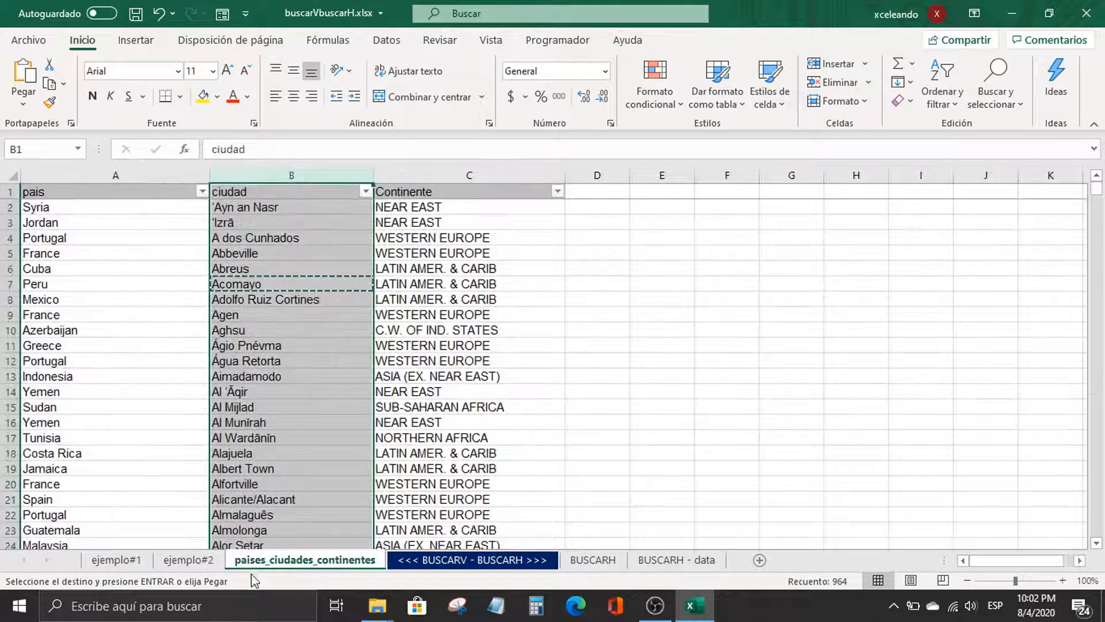
Step: Start a BUSCARV formula in B2 of ejemplo#2 with the city in A2 as valor_buscado
click(193, 565)
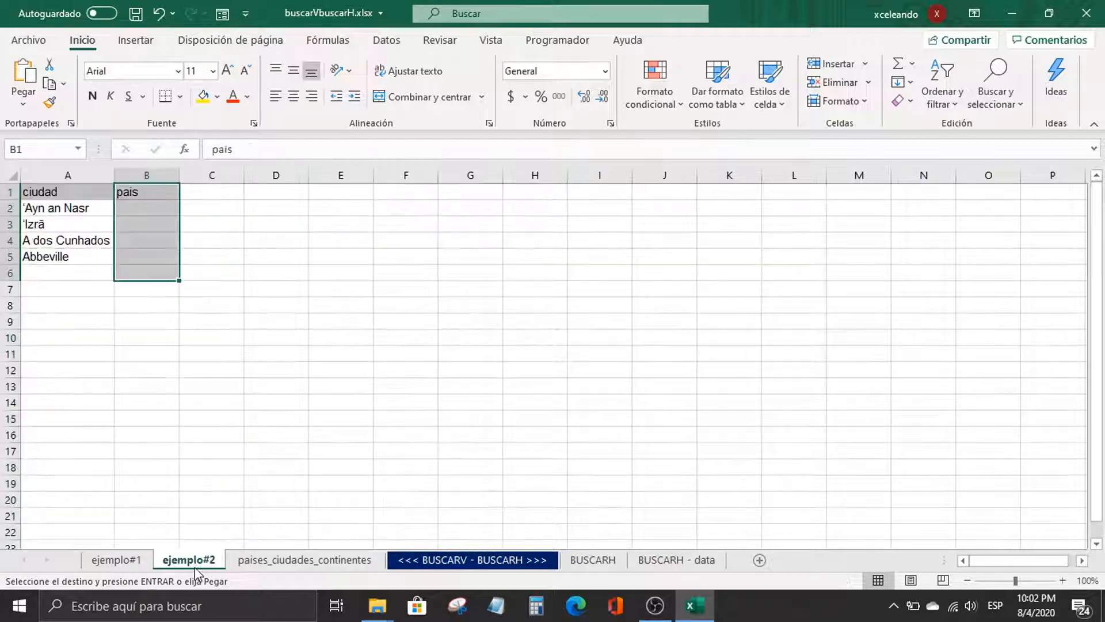
click(151, 209)
text(=bu)
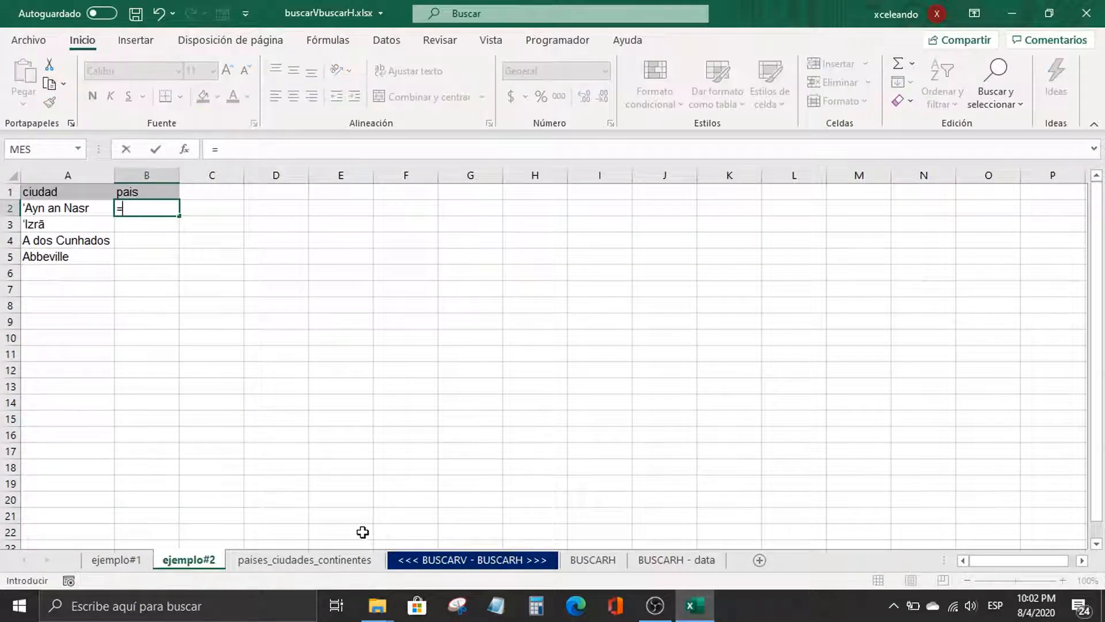
key(Down)
key(Down)
key(Tab)
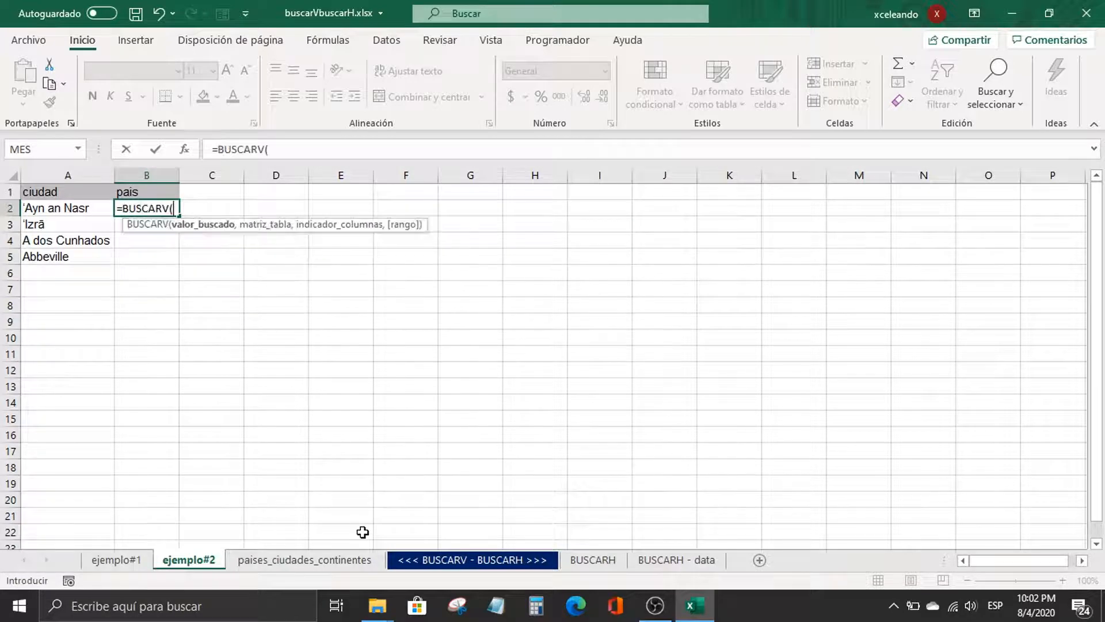
click(67, 212)
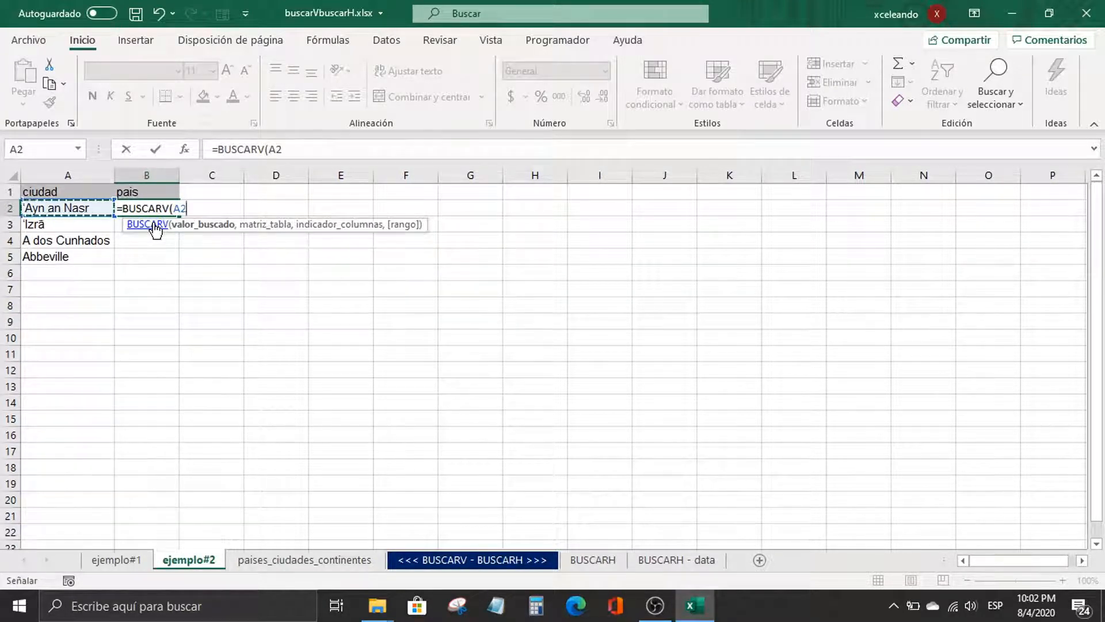
text(,)
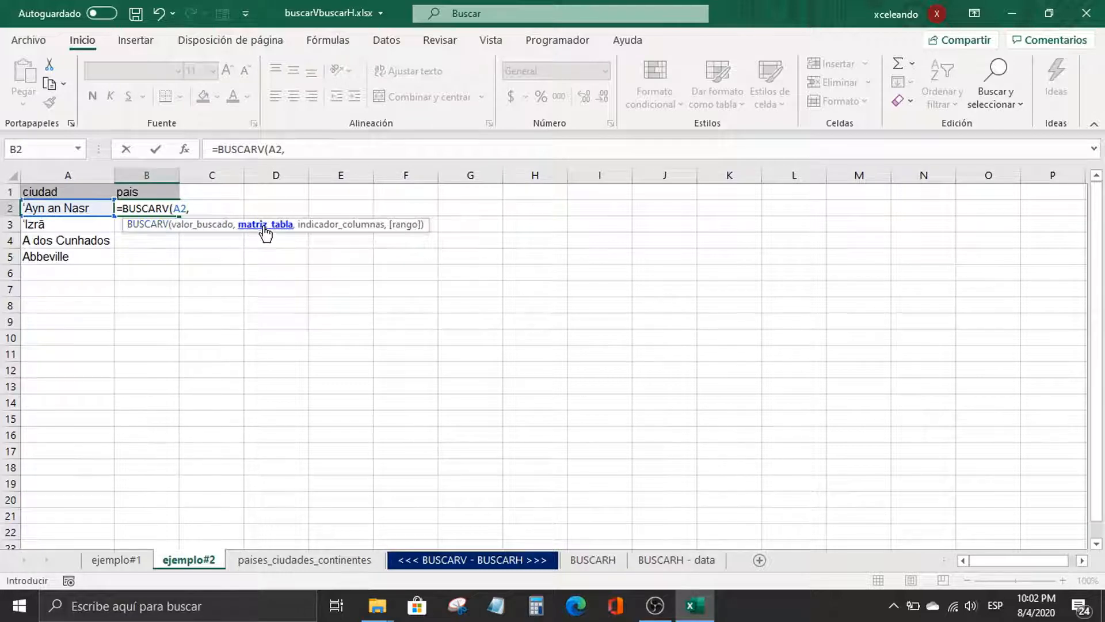
Step: Set the formula's matriz_tabla argument to the range A2:C964 on paises_ciudades_continentes
click(266, 566)
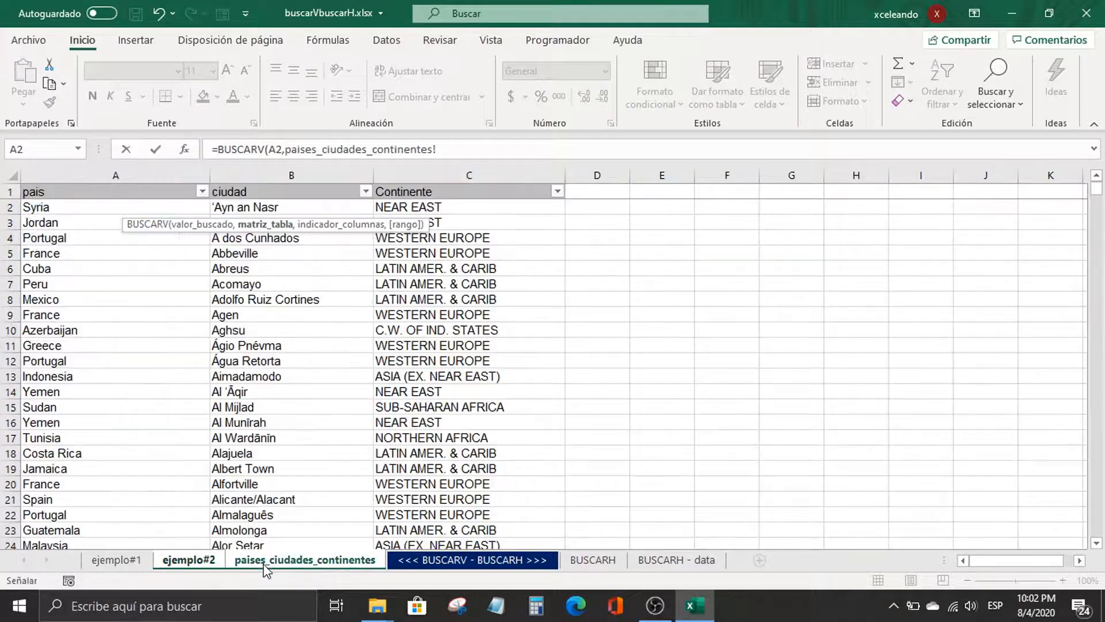
click(56, 208)
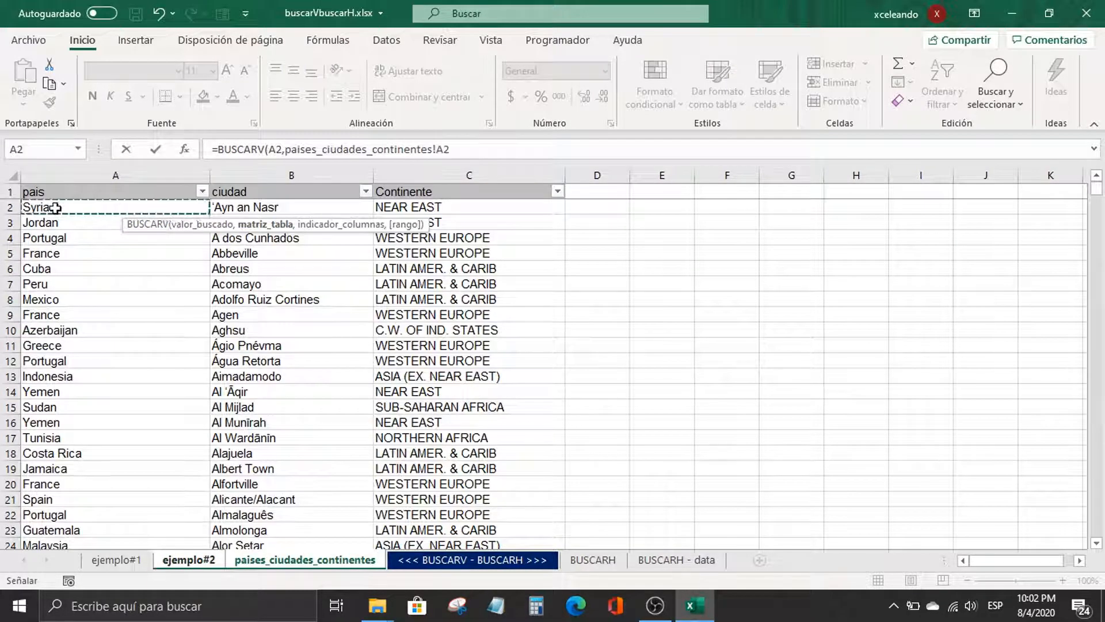
key(shift+Right)
key(shift+Right)
key(ctrl+shift+Down)
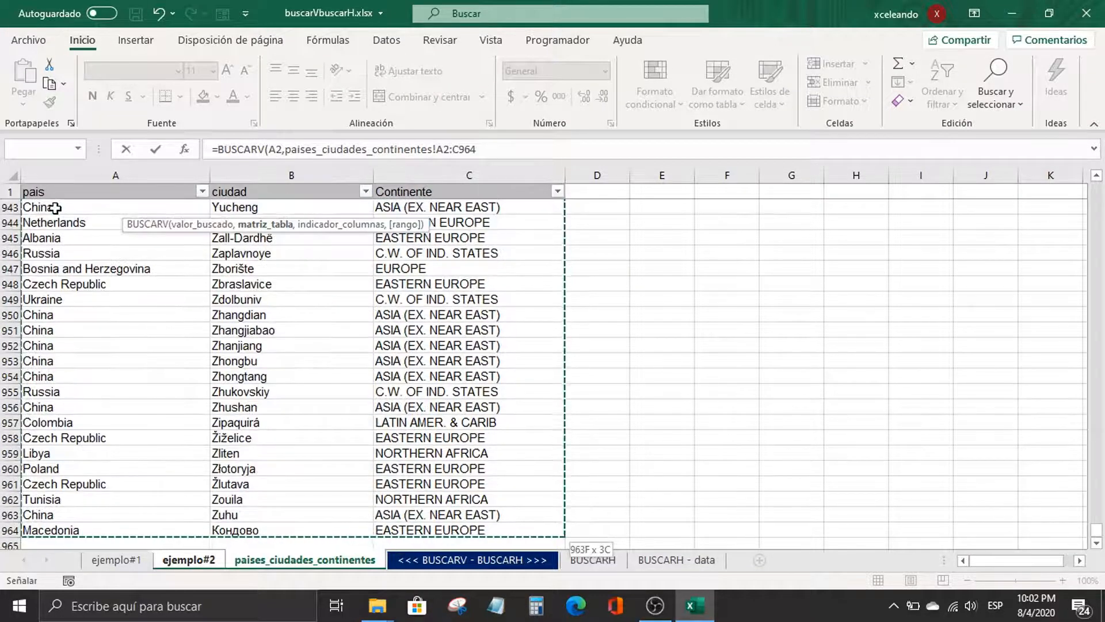
Step: Make the matriz_tabla range absolute as $A$2:$C$964 and advance the formula to its indicador_columnas argument
key(F4)
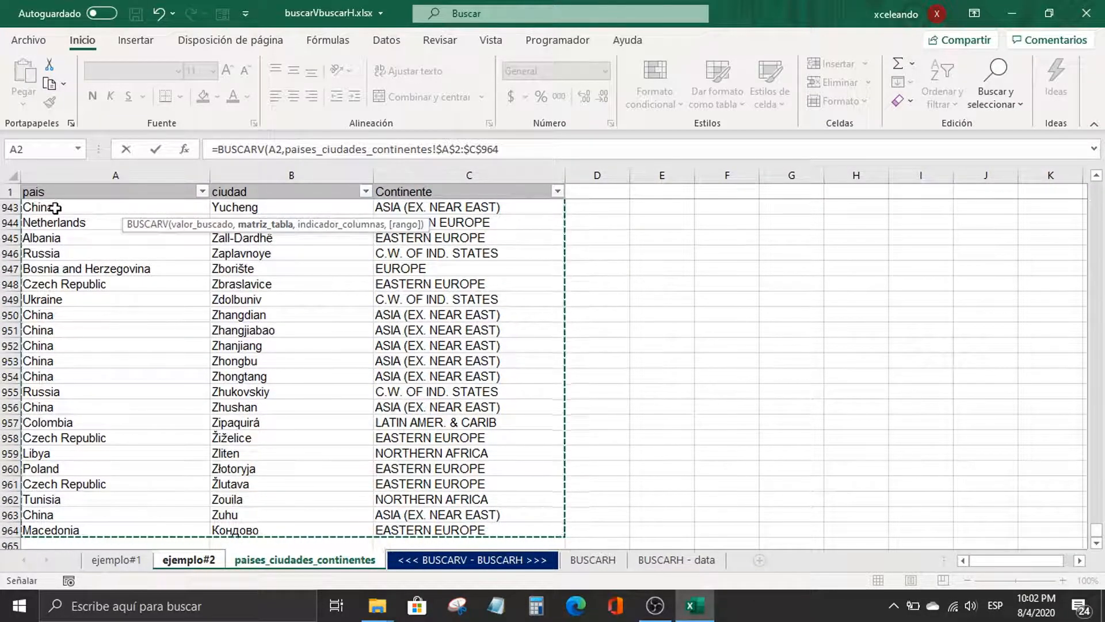
text(,)
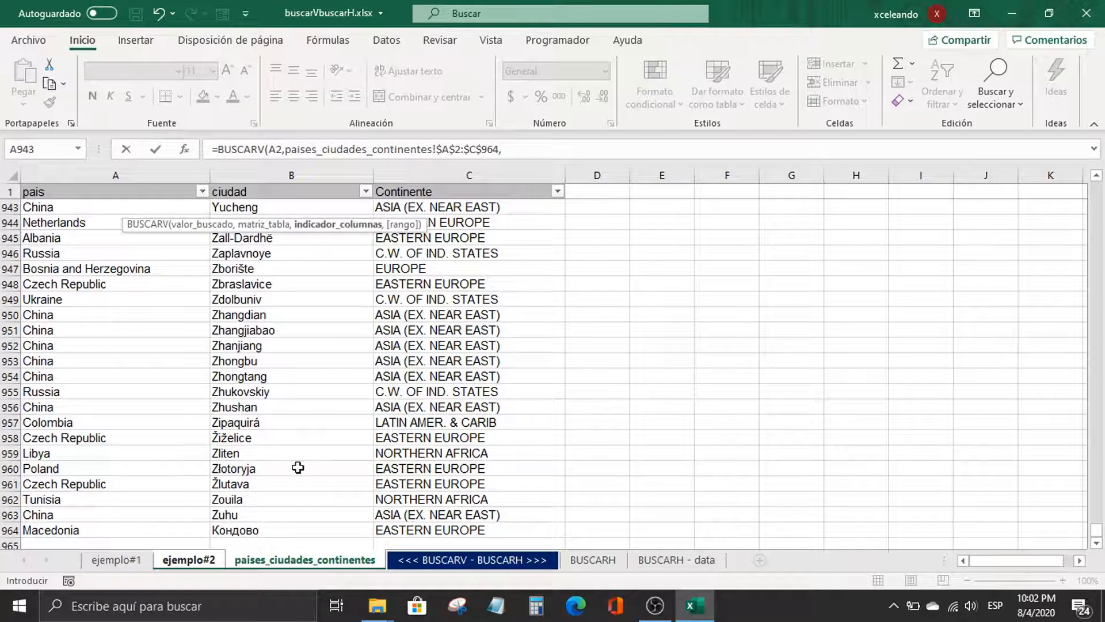
click(201, 560)
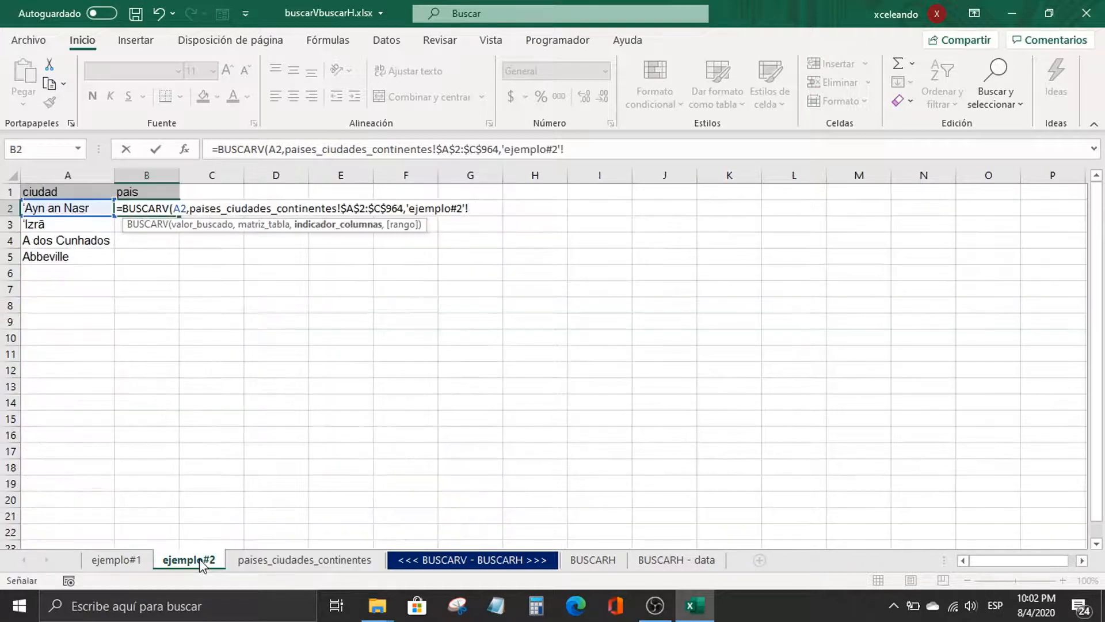
click(257, 561)
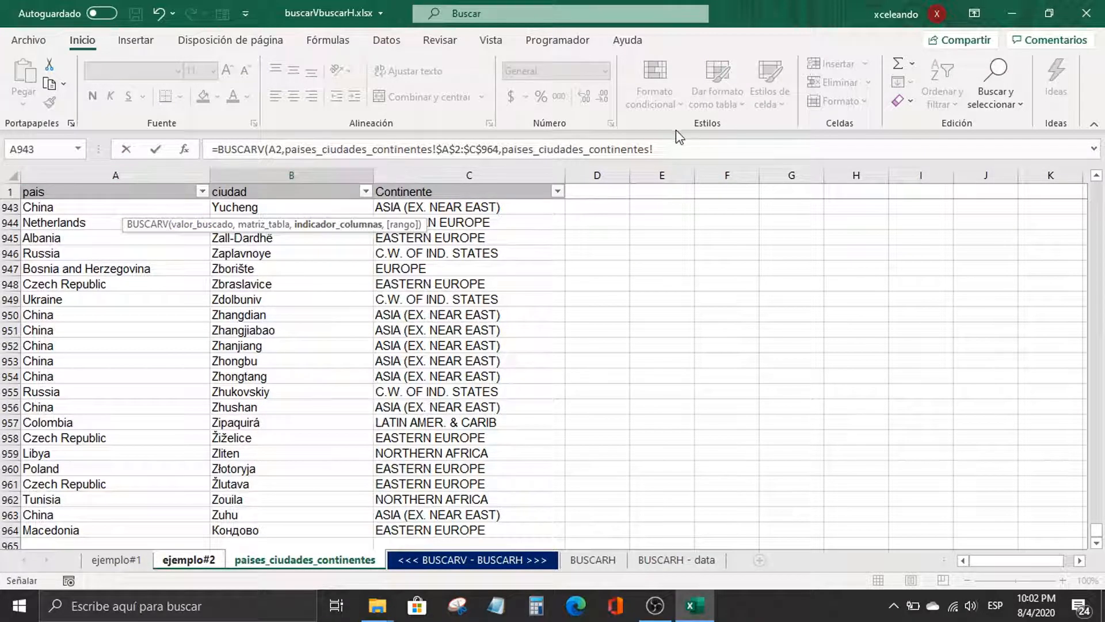
click(674, 150)
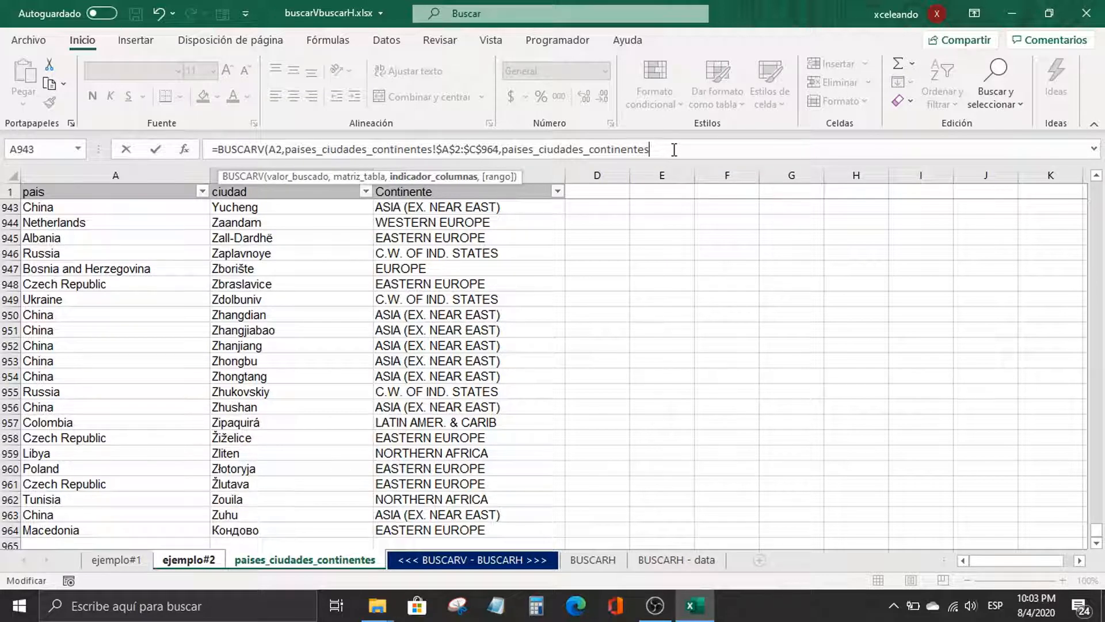
key(BackSpace)
key(BackSpace)
key(BackSpace)
key(BackSpace)
key(BackSpace)
key(BackSpace)
key(BackSpace)
key(BackSpace)
key(BackSpace)
key(BackSpace)
key(BackSpace)
key(BackSpace)
key(BackSpace)
key(BackSpace)
key(BackSpace)
key(BackSpace)
key(BackSpace)
key(BackSpace)
key(BackSpace)
key(BackSpace)
key(BackSpace)
key(BackSpace)
key(BackSpace)
key(BackSpace)
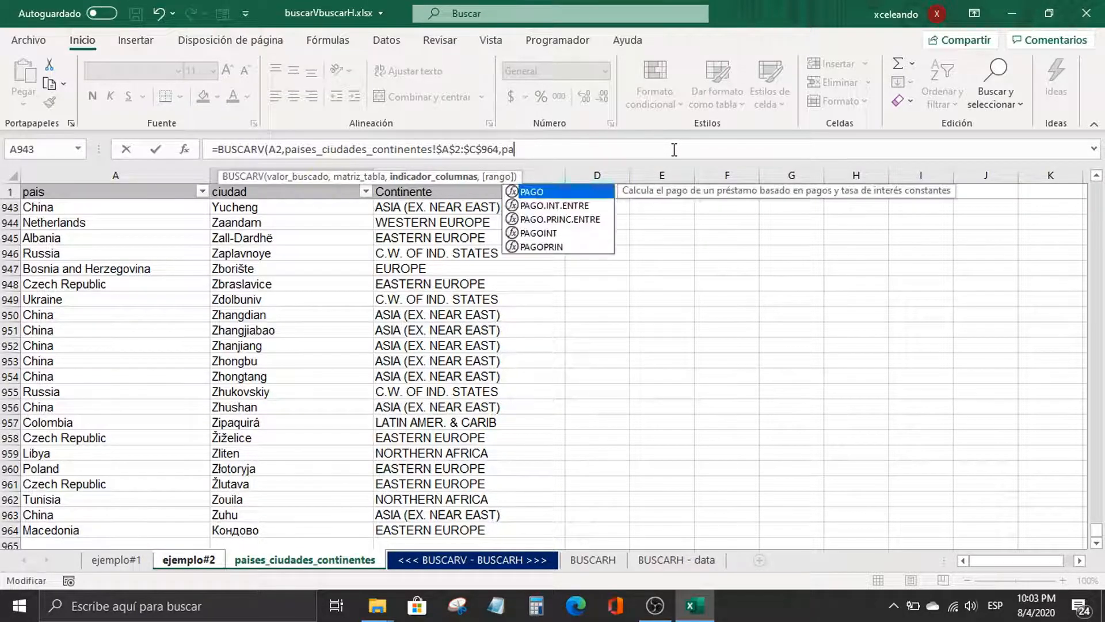
Step: Complete the BUSCARV formula in B2 of ejemplo#2 with column index 1 and FALSO for an exact match
text(1,)
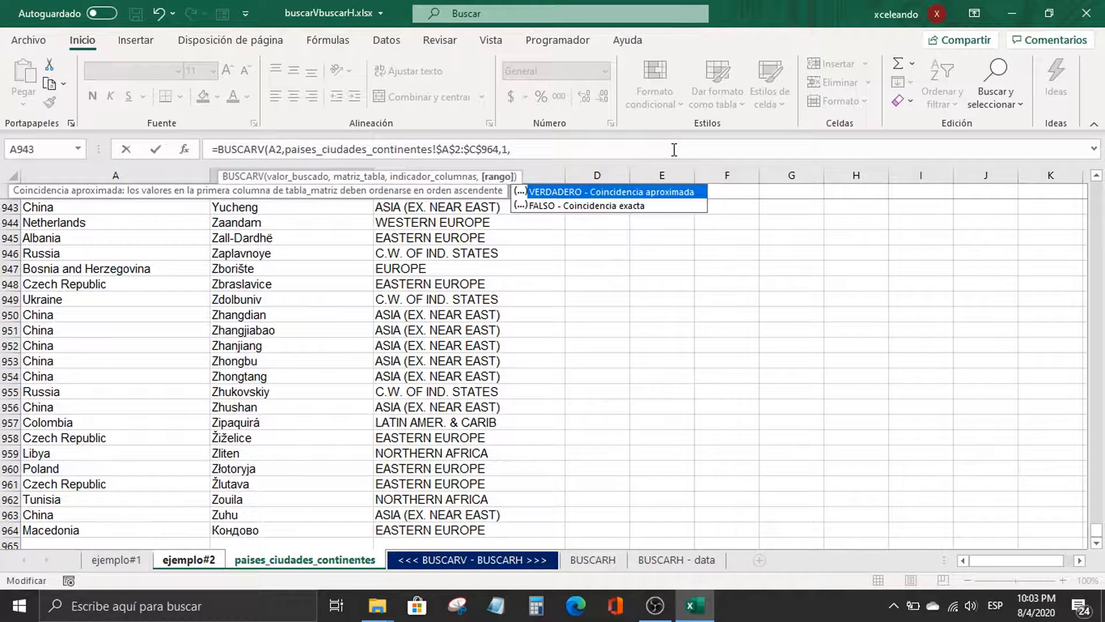
text(falso))
key(Return)
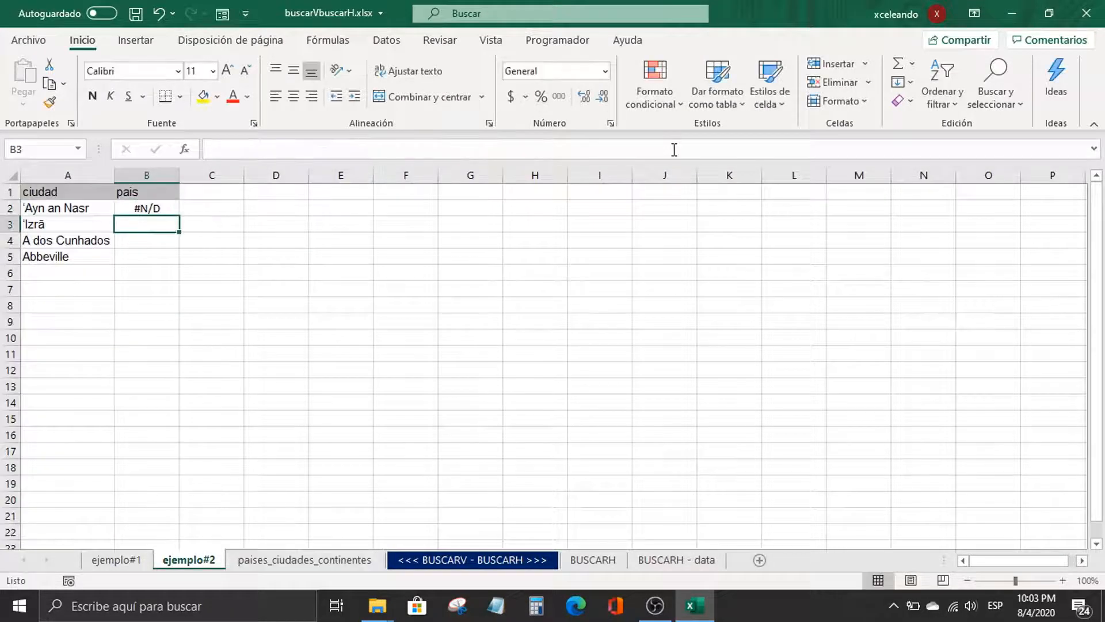
Step: Review the B2 formula in ejemplo#2 against the positions of the pais and ciudad columns on paises_ciudades_continentes
key(Up)
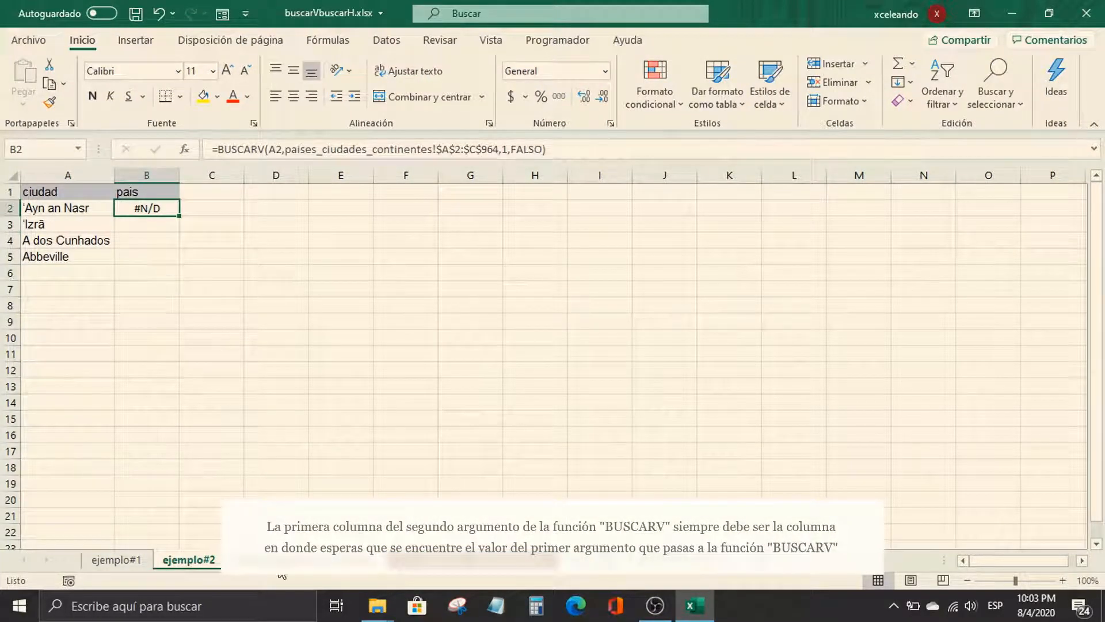
key(ctrl+Page_Down)
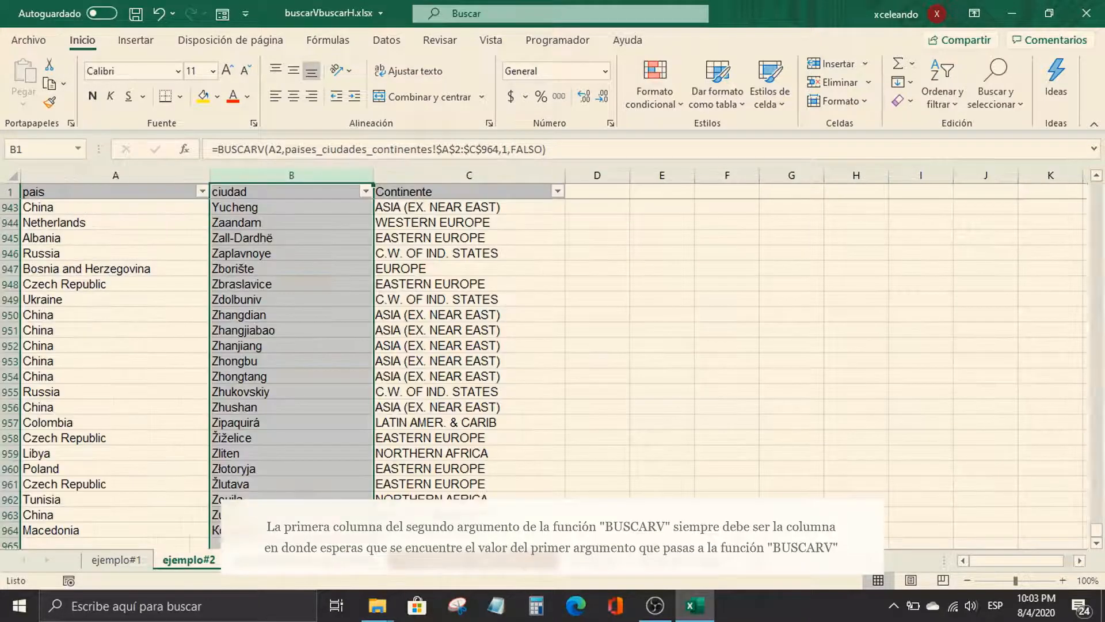
click(100, 174)
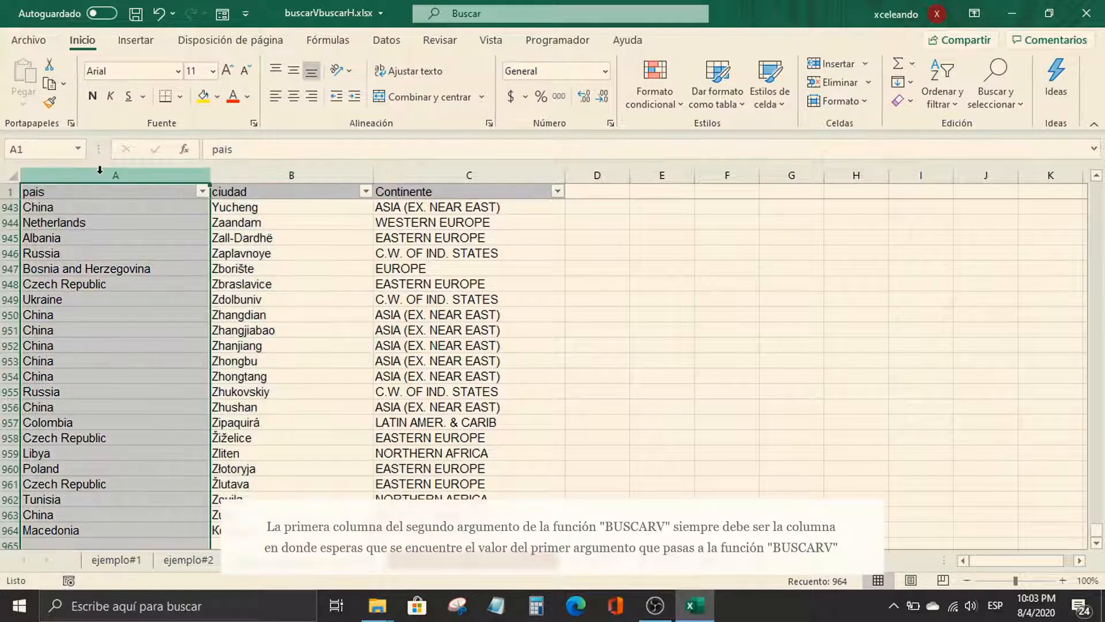
click(141, 266)
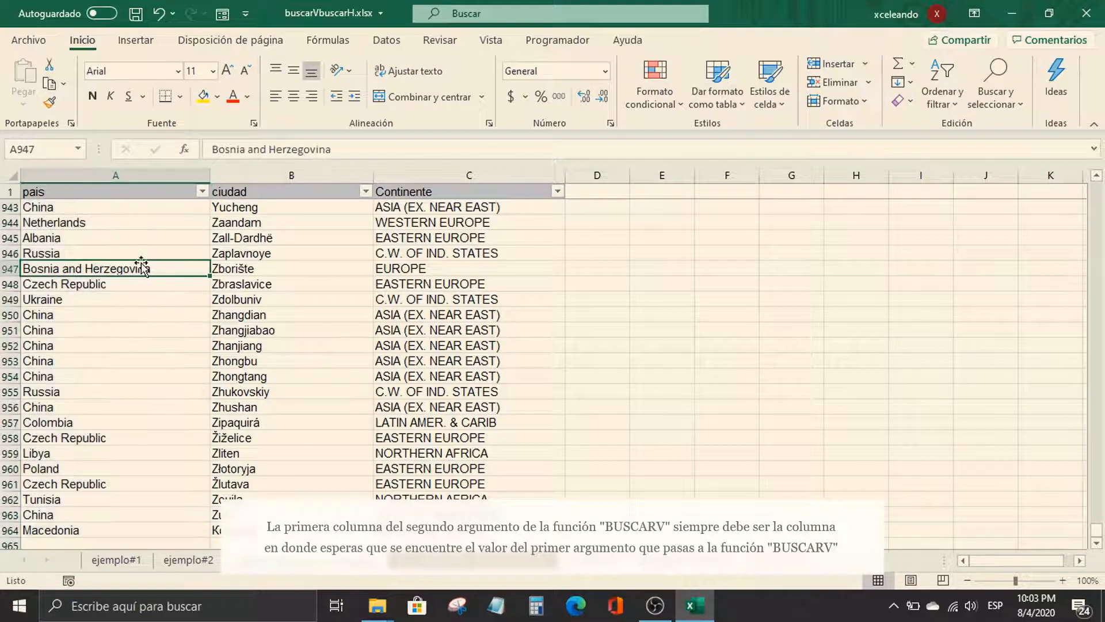
key(ctrl+Up)
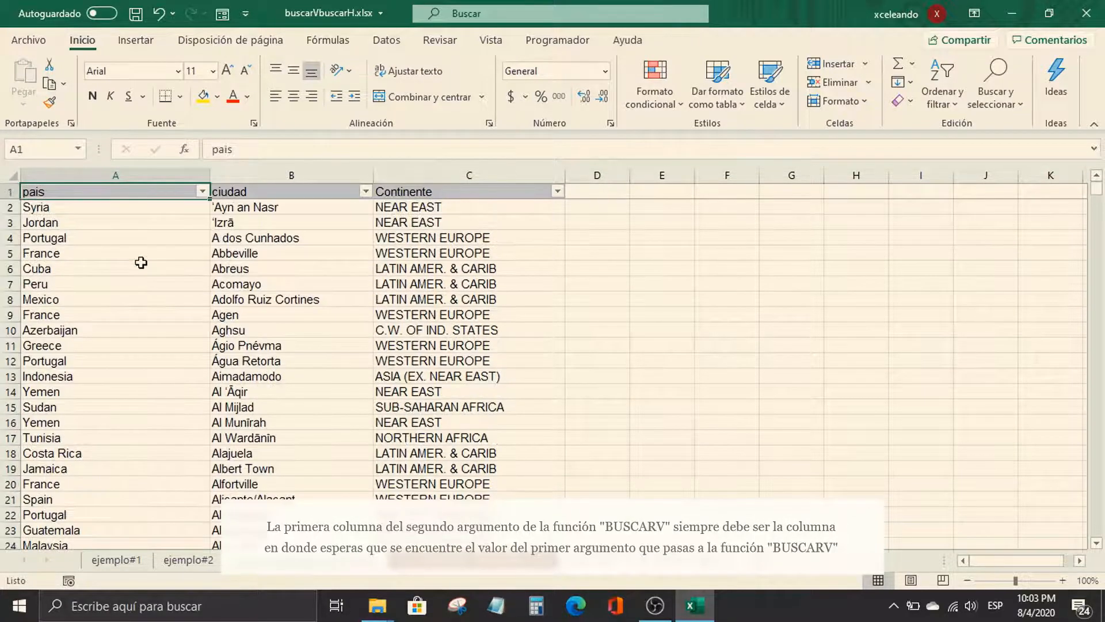
click(266, 175)
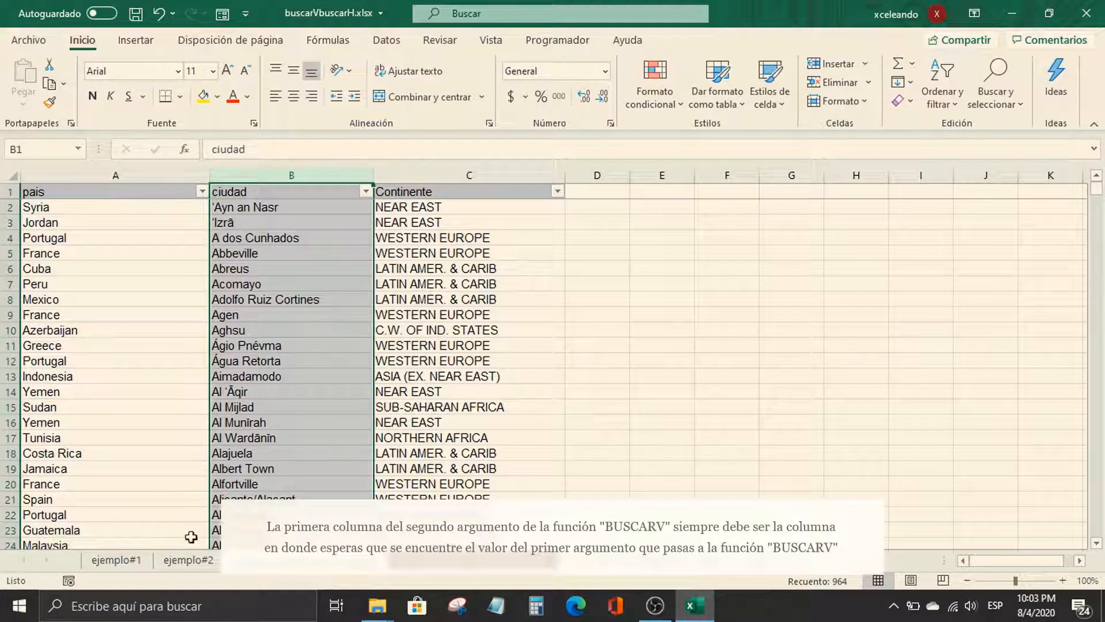
click(183, 561)
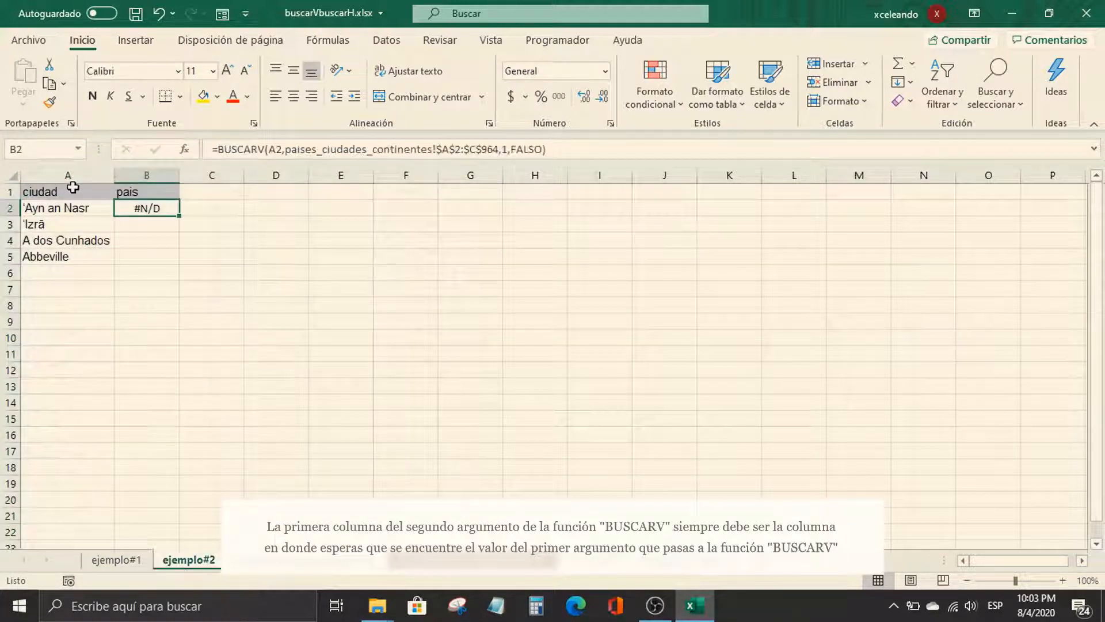
click(299, 561)
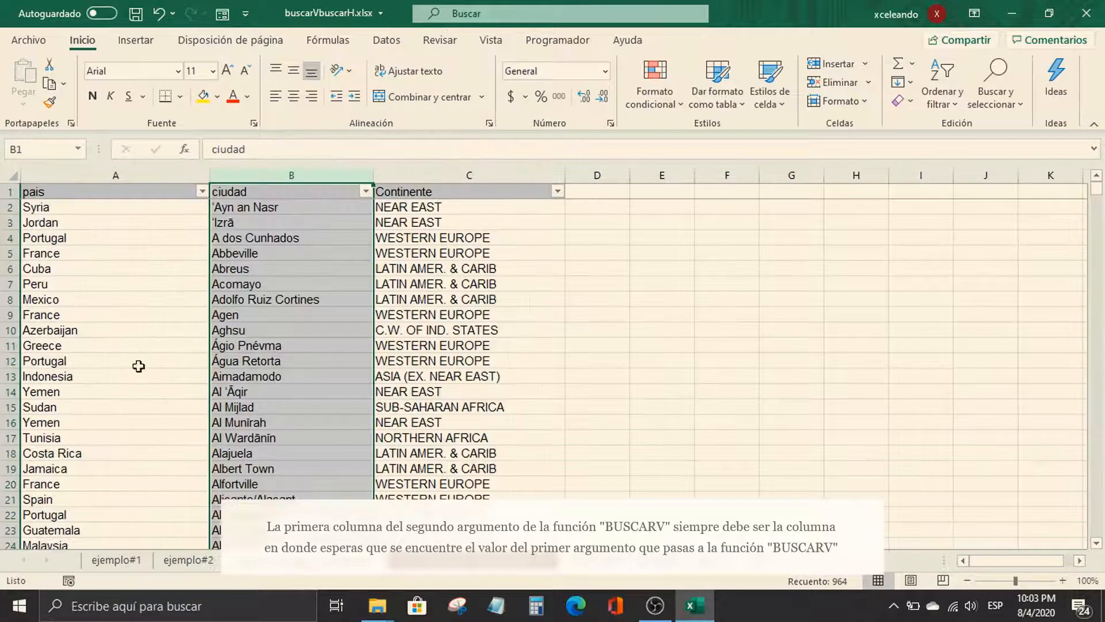
click(90, 176)
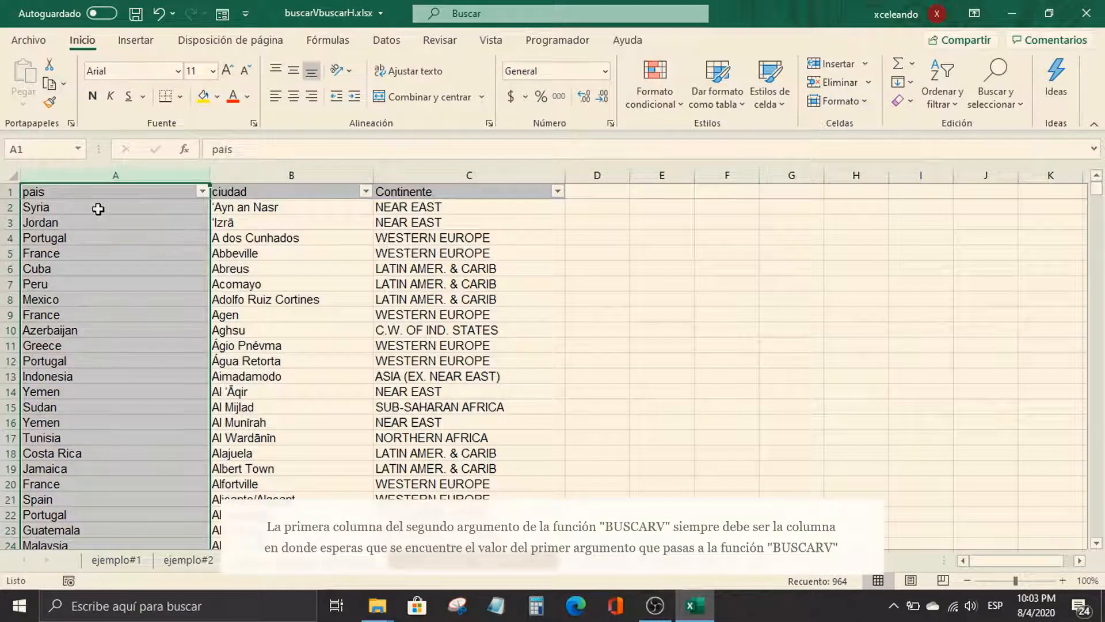
Step: Fill the BUSCARV formula from B2 of ejemplo#2 down to B5
click(181, 559)
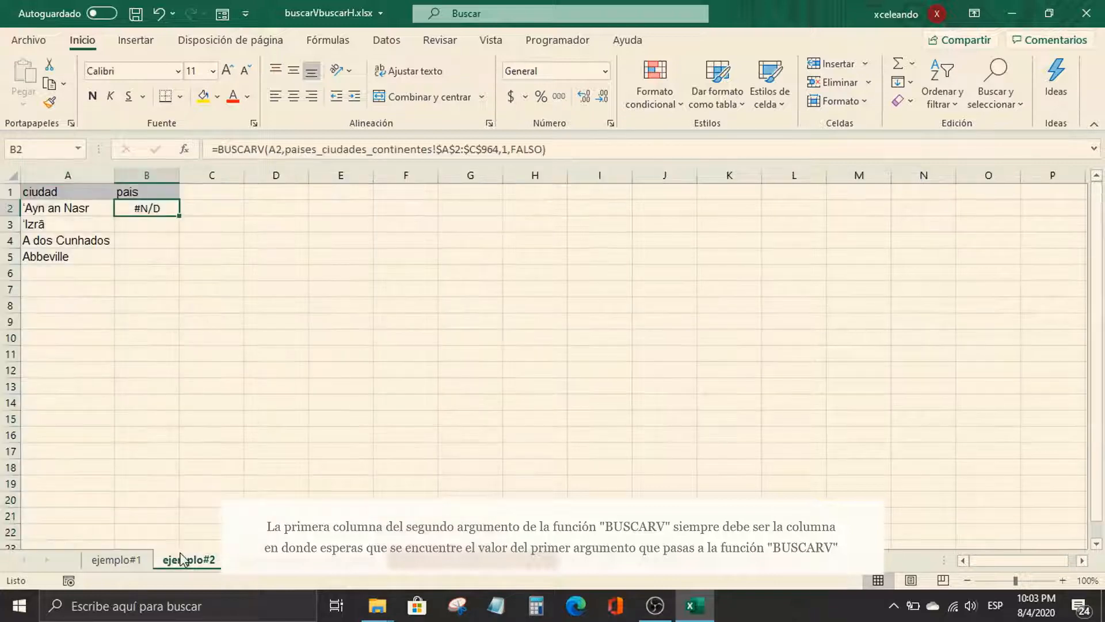
double_click(179, 217)
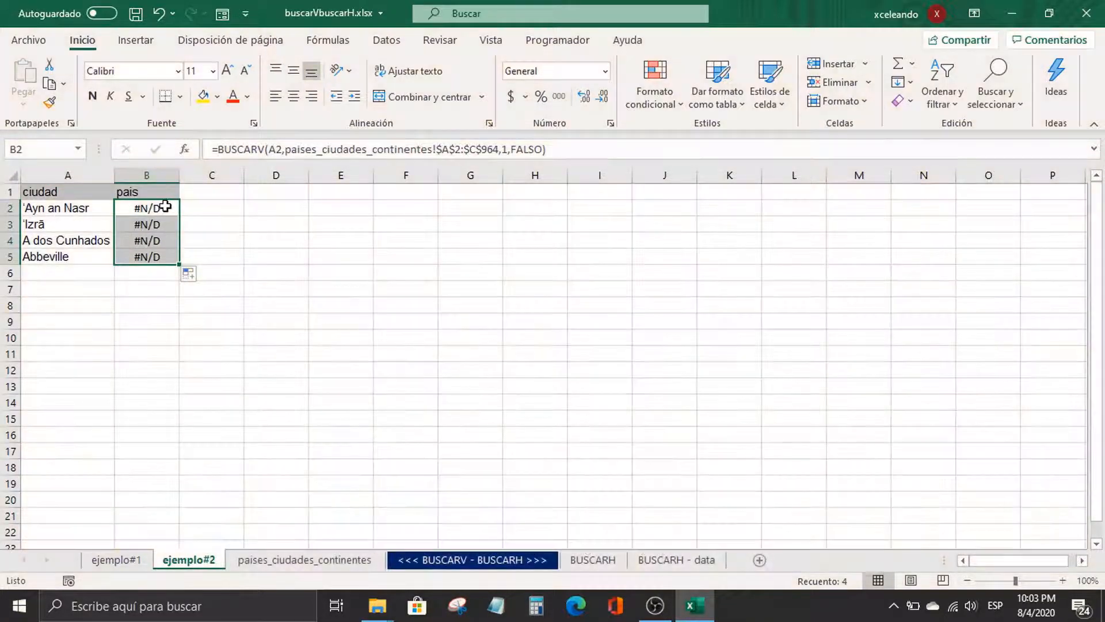
click(165, 206)
Step: Compare the lookup columns of ejemplo#2 and ejemplo#1 with the first column of the table on paises_ciudades_continentes
click(72, 203)
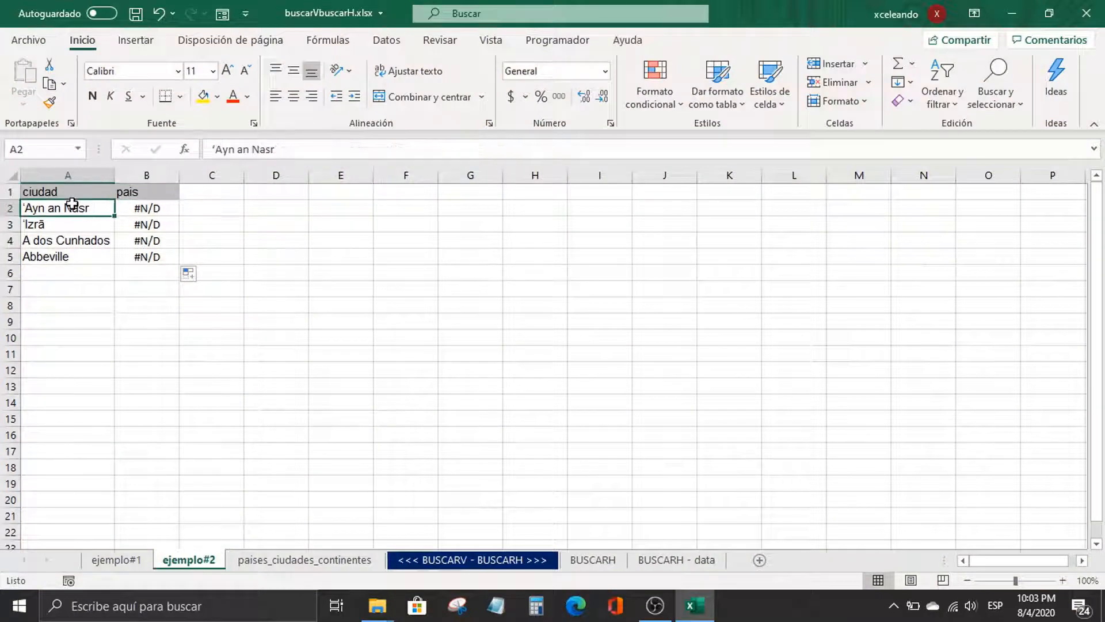
click(264, 556)
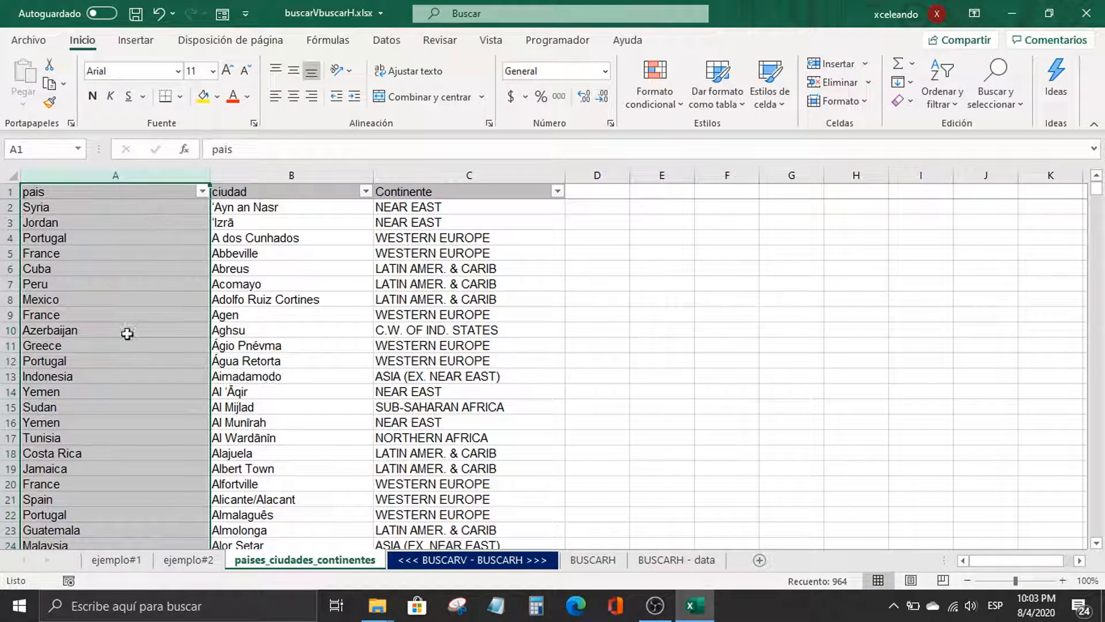
click(180, 562)
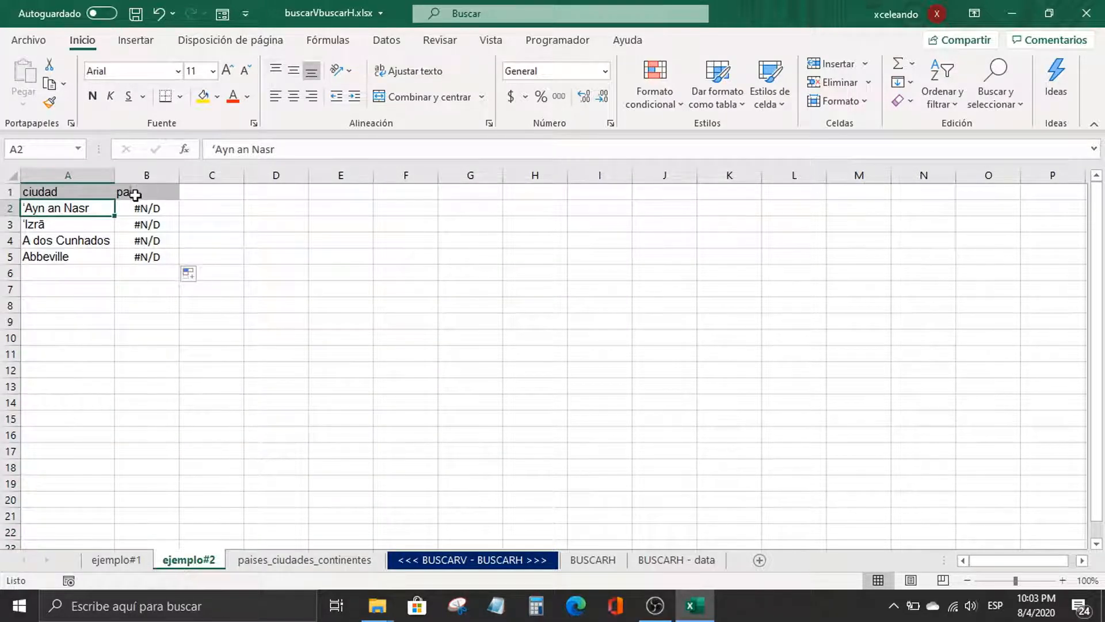
click(268, 562)
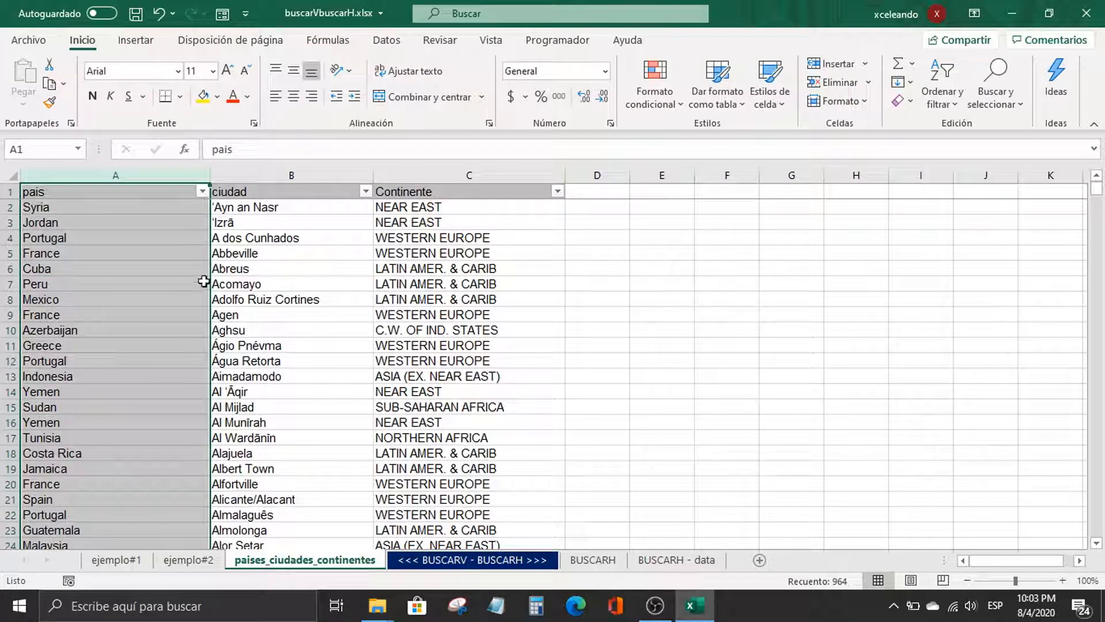
click(140, 194)
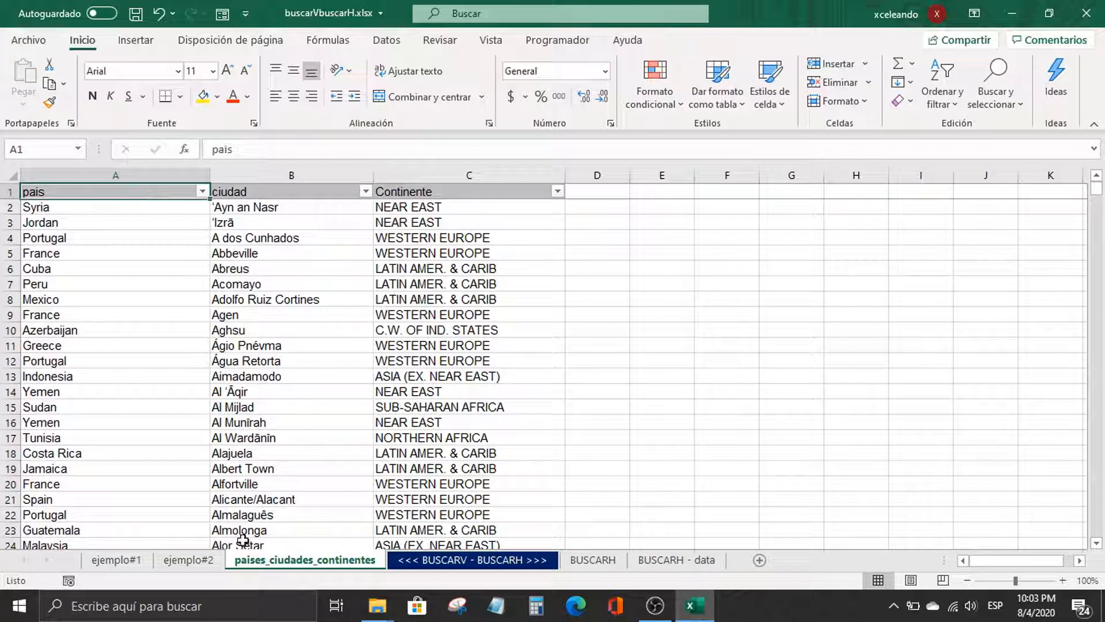
click(195, 561)
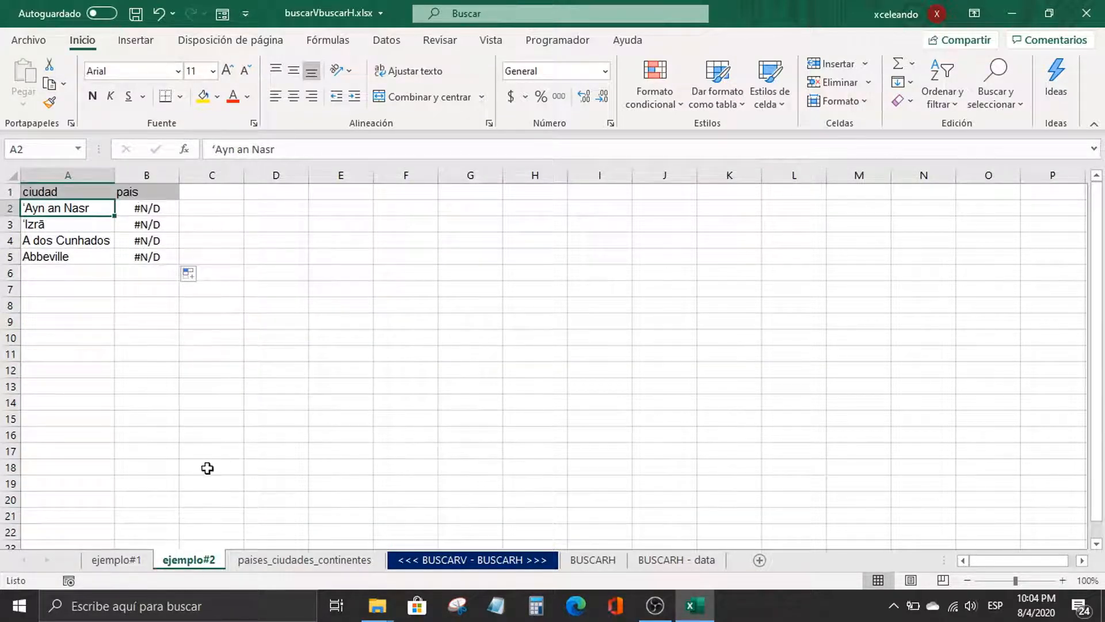
click(263, 560)
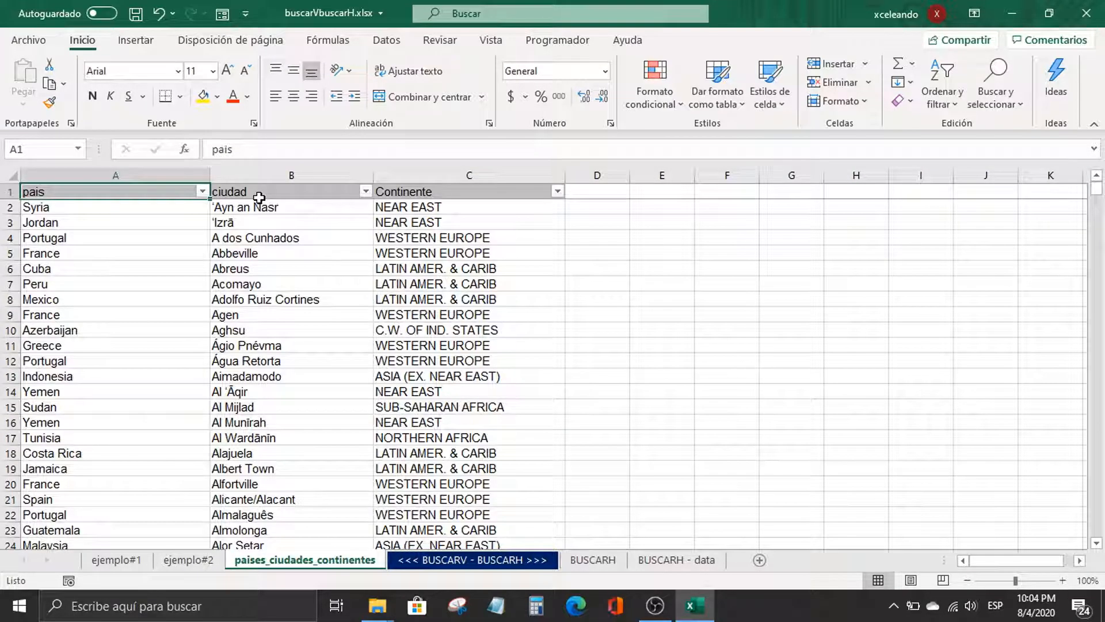
click(276, 175)
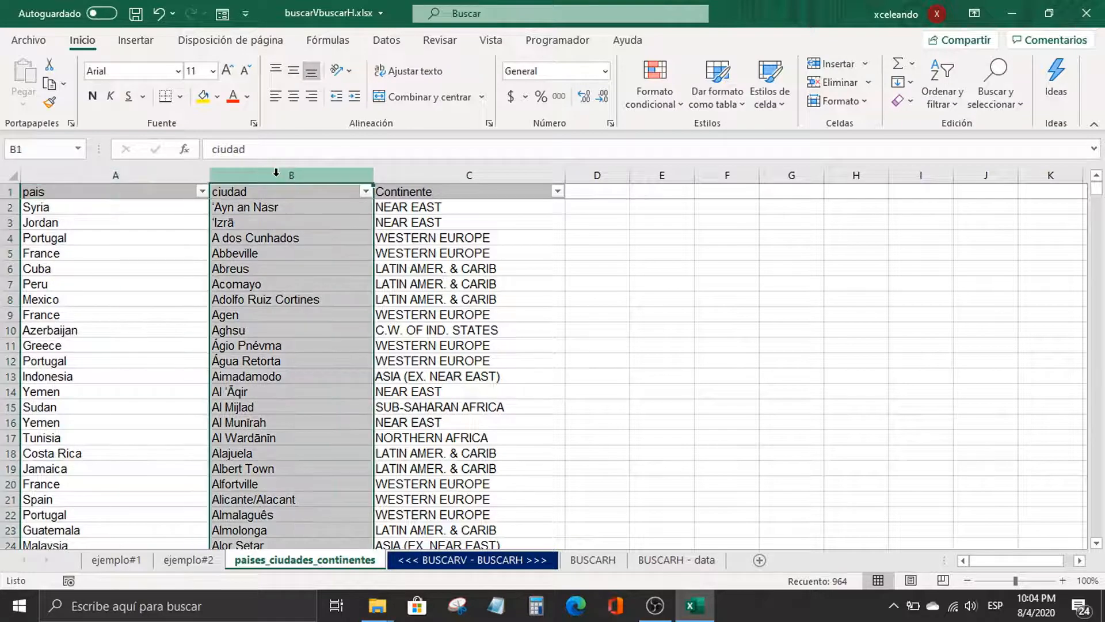
click(112, 173)
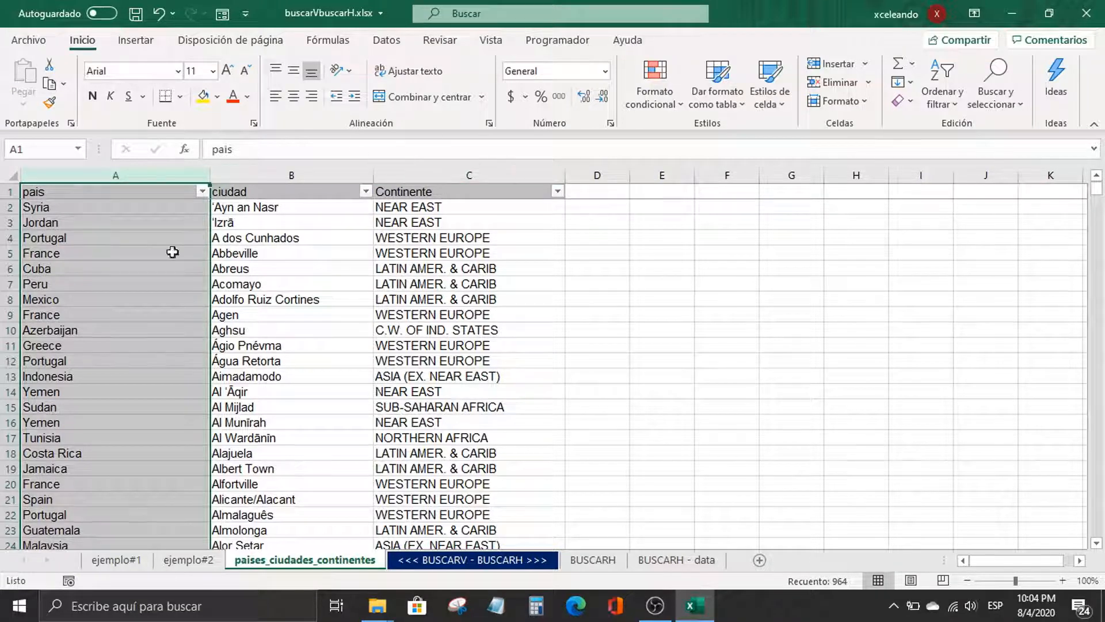
click(117, 559)
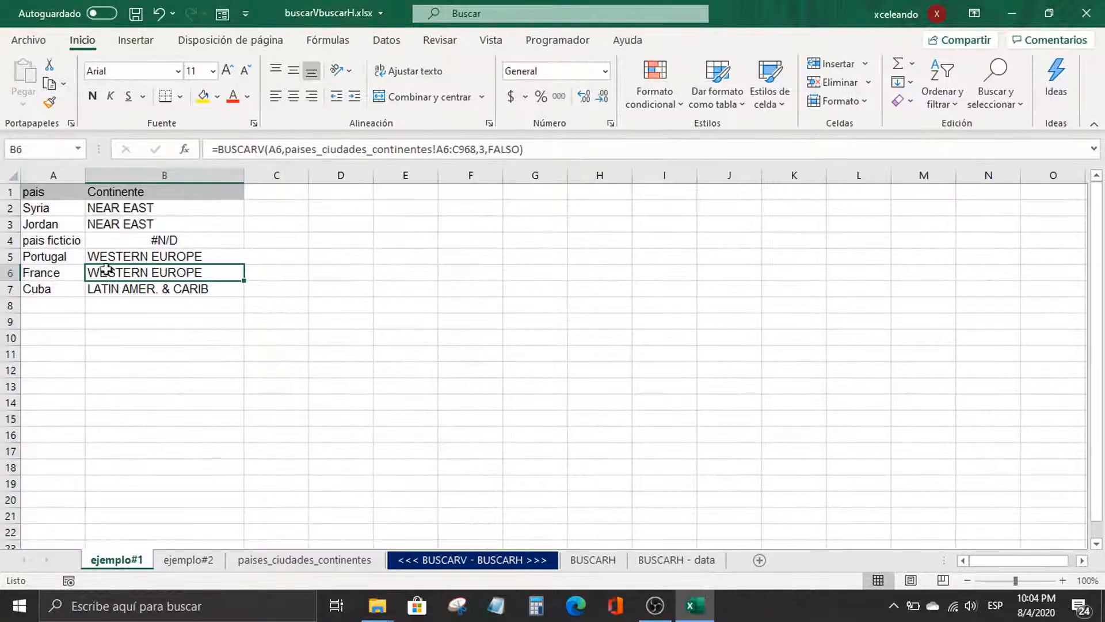
click(304, 560)
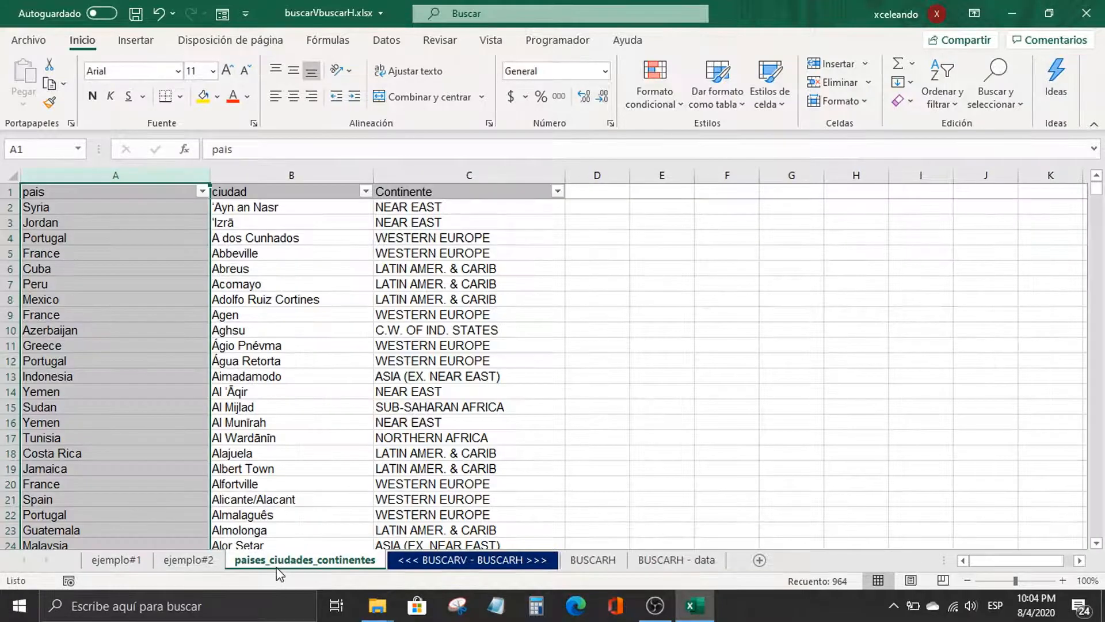
Step: Insert a copy of the pais column between ciudad and Continente on paises_ciudades_continentes
click(278, 242)
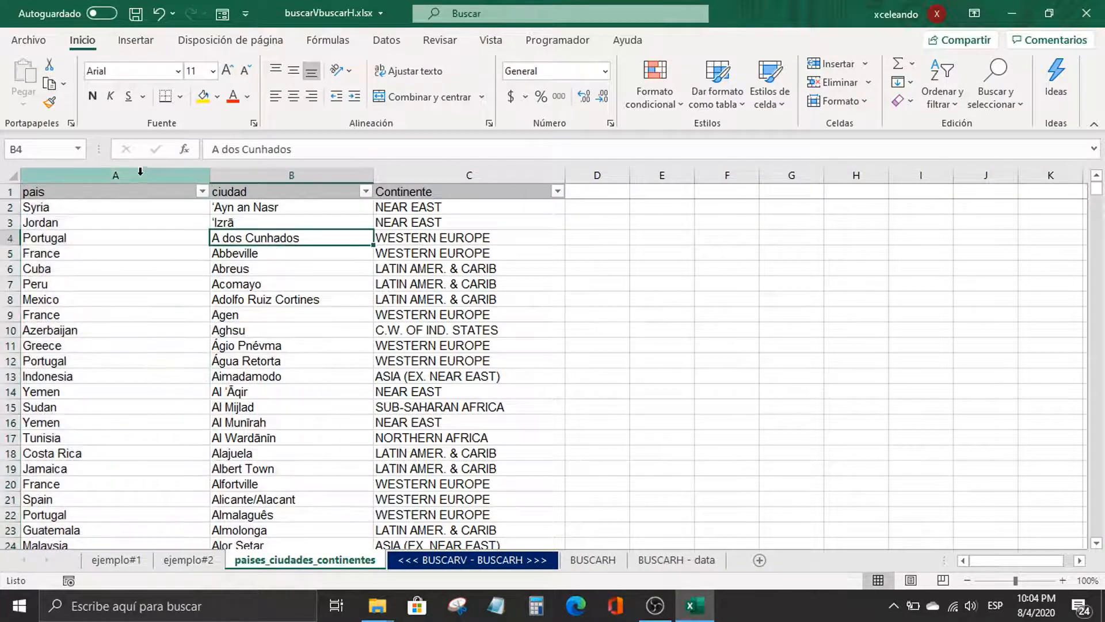
click(140, 171)
key(ctrl+c)
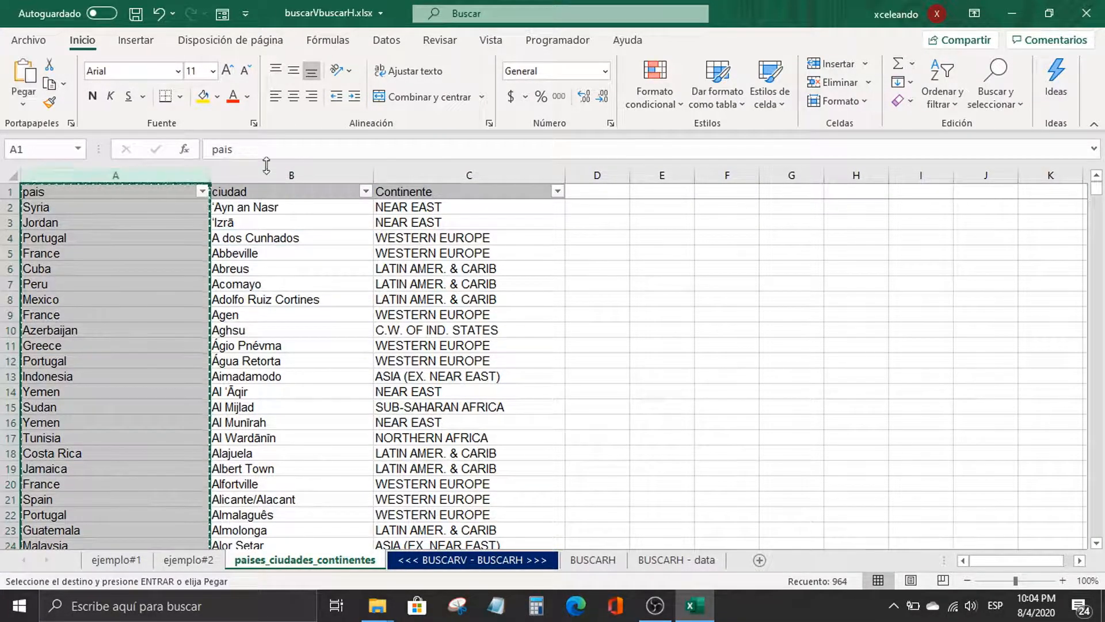
click(448, 174)
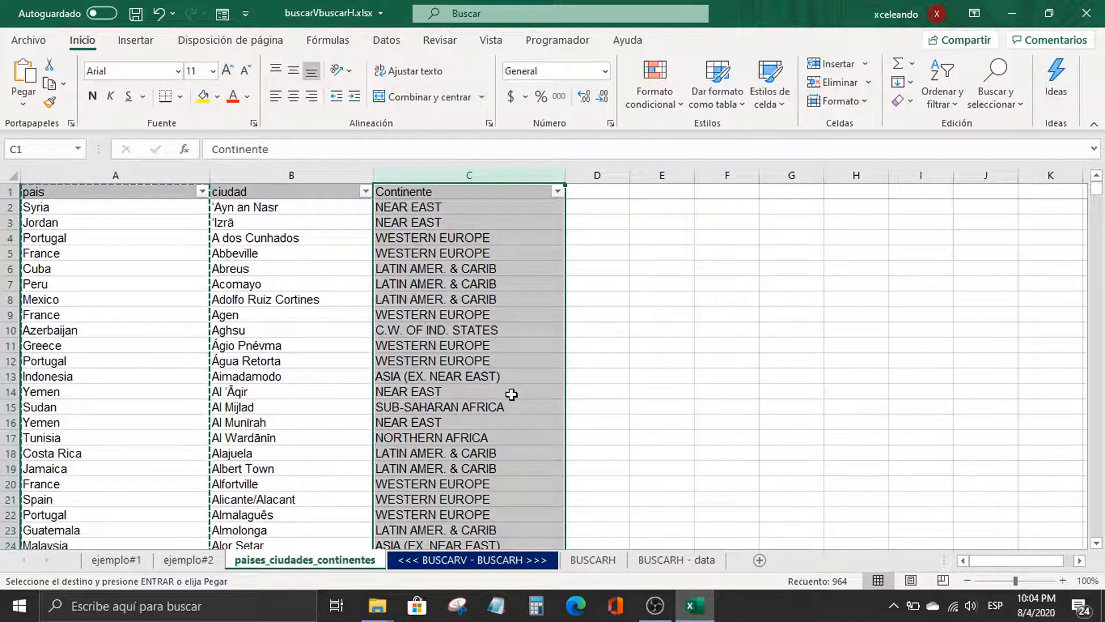
key(ctrl+plus)
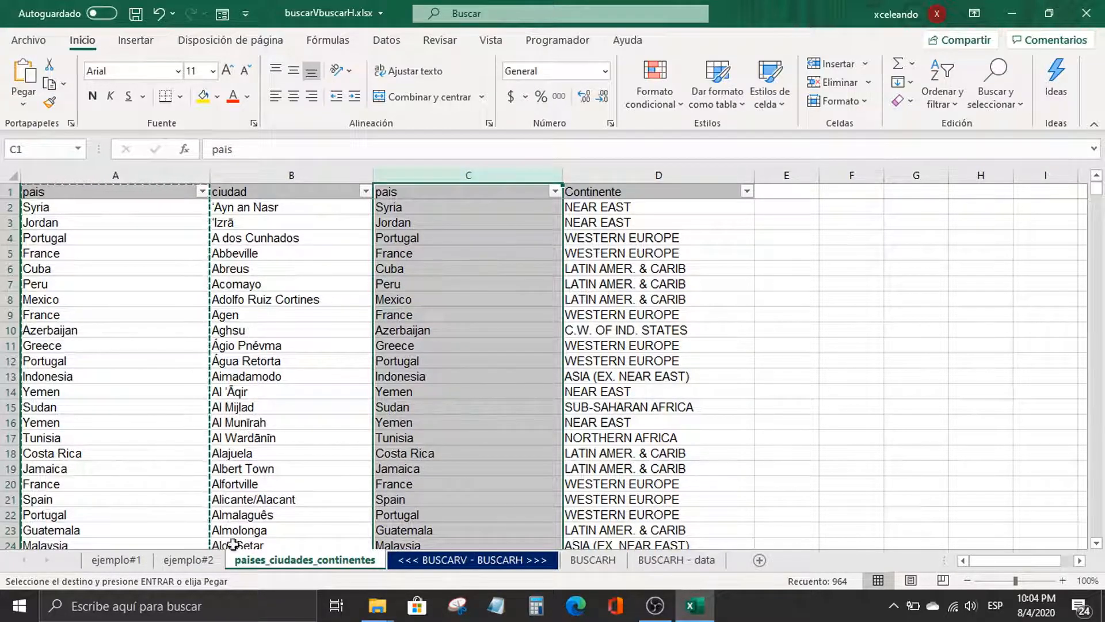
Step: Start a new BUSCARV formula in B2 of ejemplo#2 with the city in A2 as the lookup value
click(190, 560)
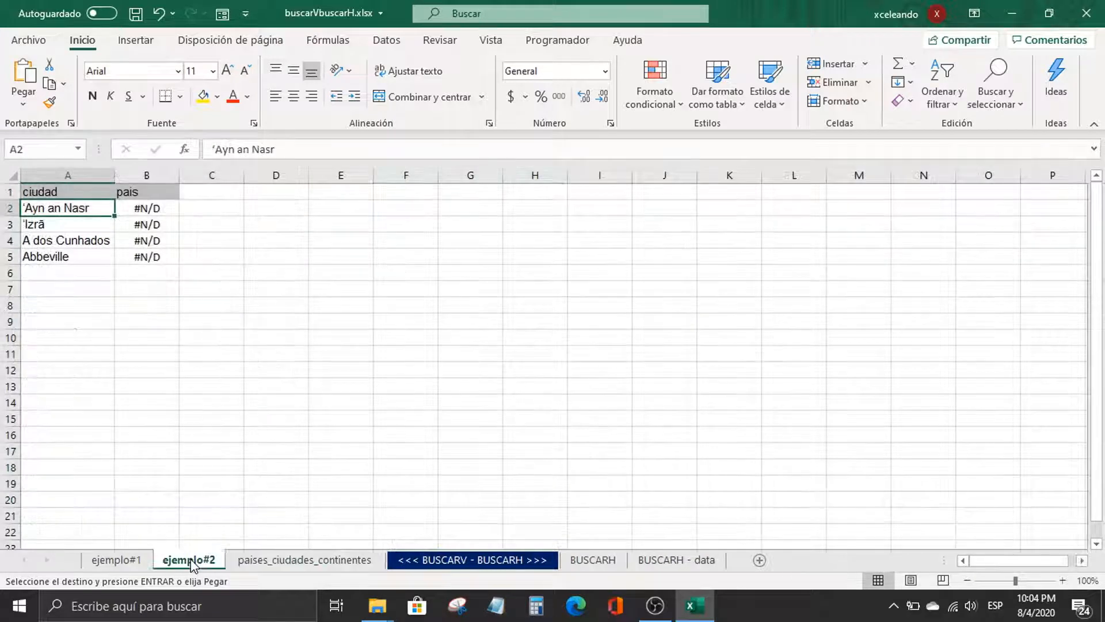
click(146, 208)
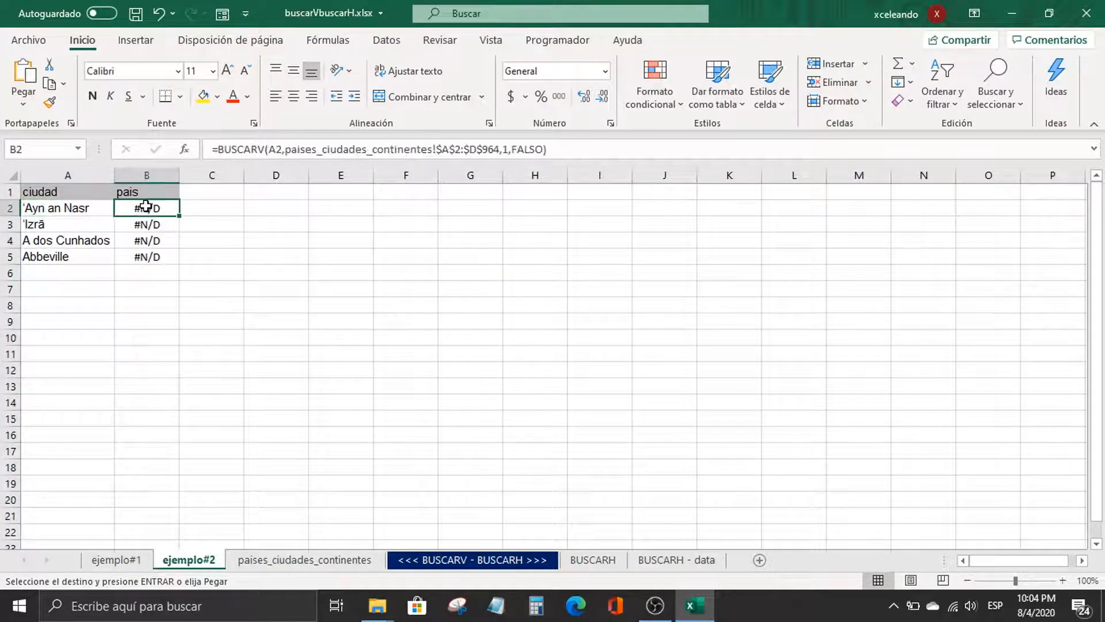
text(=)
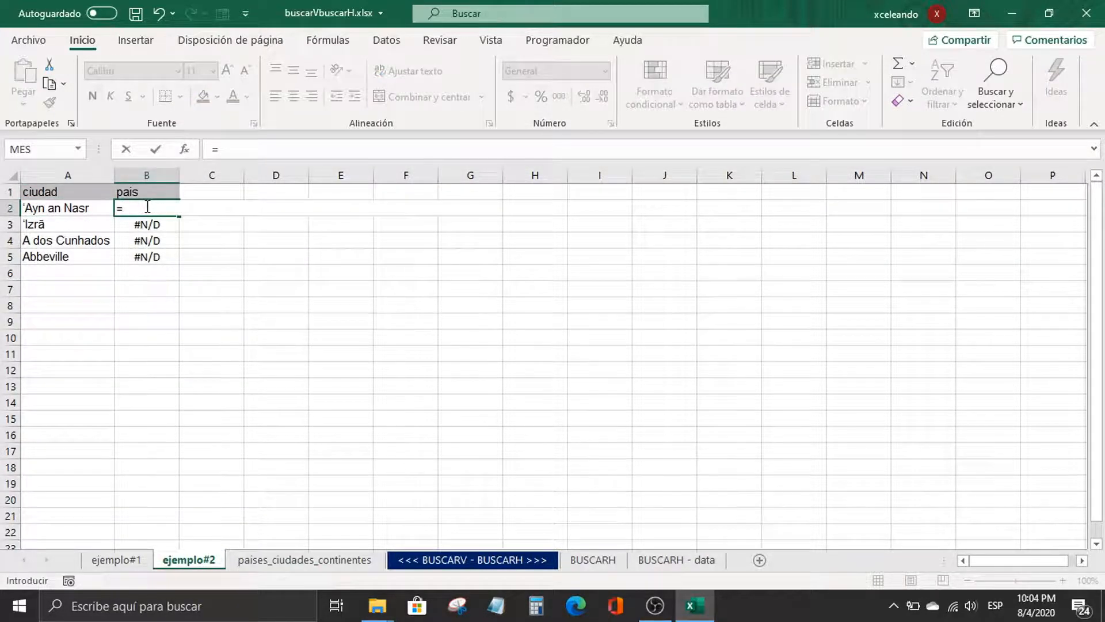
text(busc)
key(Tab)
key(BackSpace)
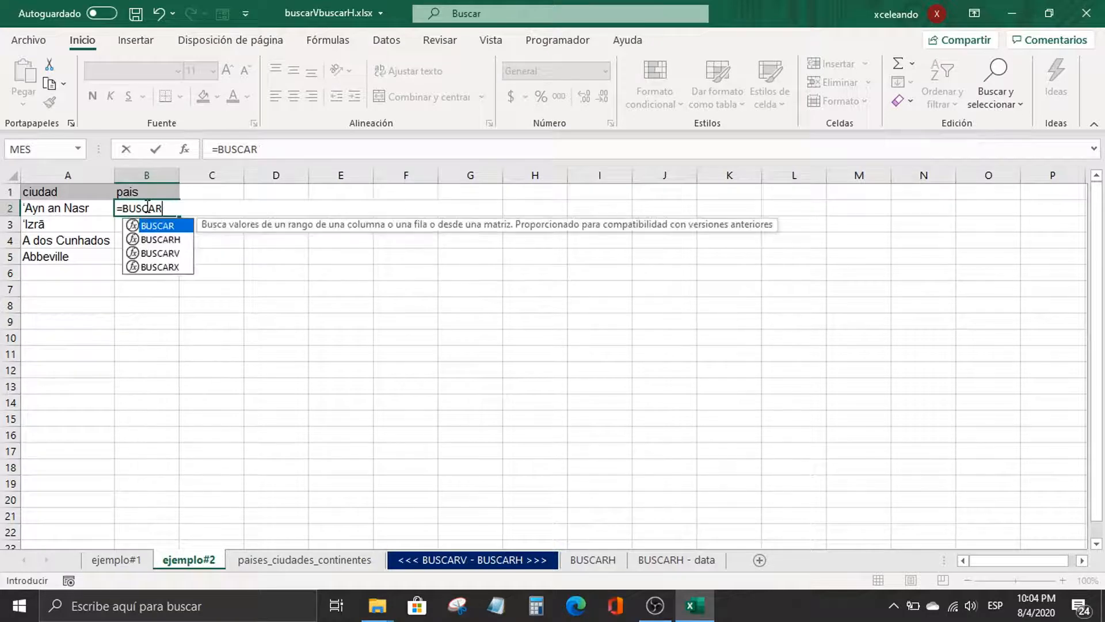
text(v)
key(Tab)
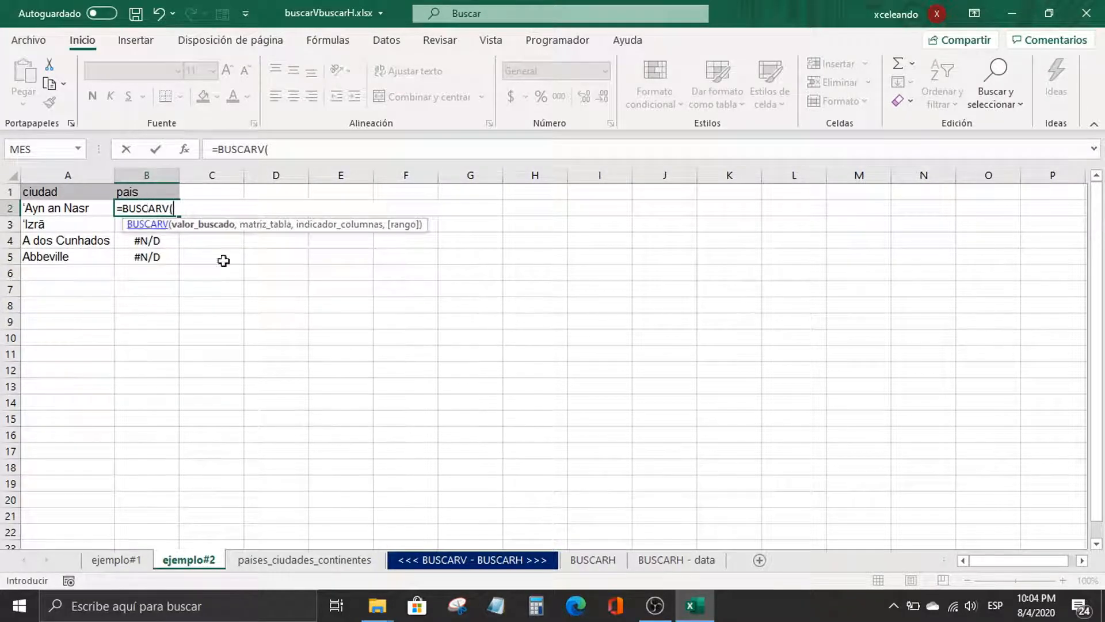
click(67, 213)
text(,)
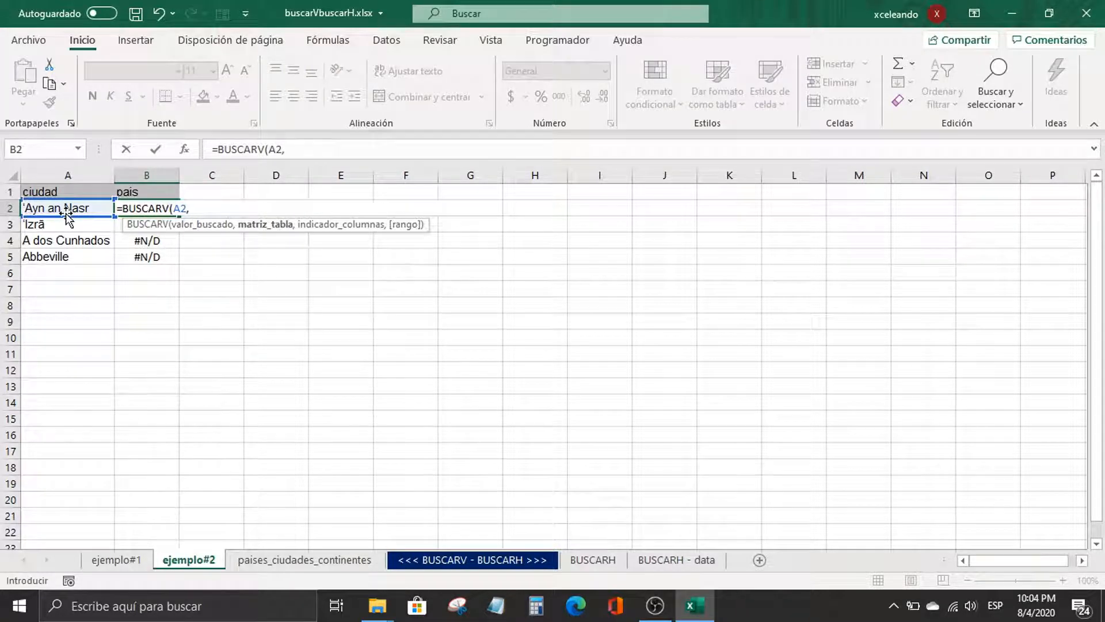
Step: Complete the B2 formula with table range B2:C964 of paises_ciudades_continentes, column index 2 and FALSO for an exact match
click(268, 562)
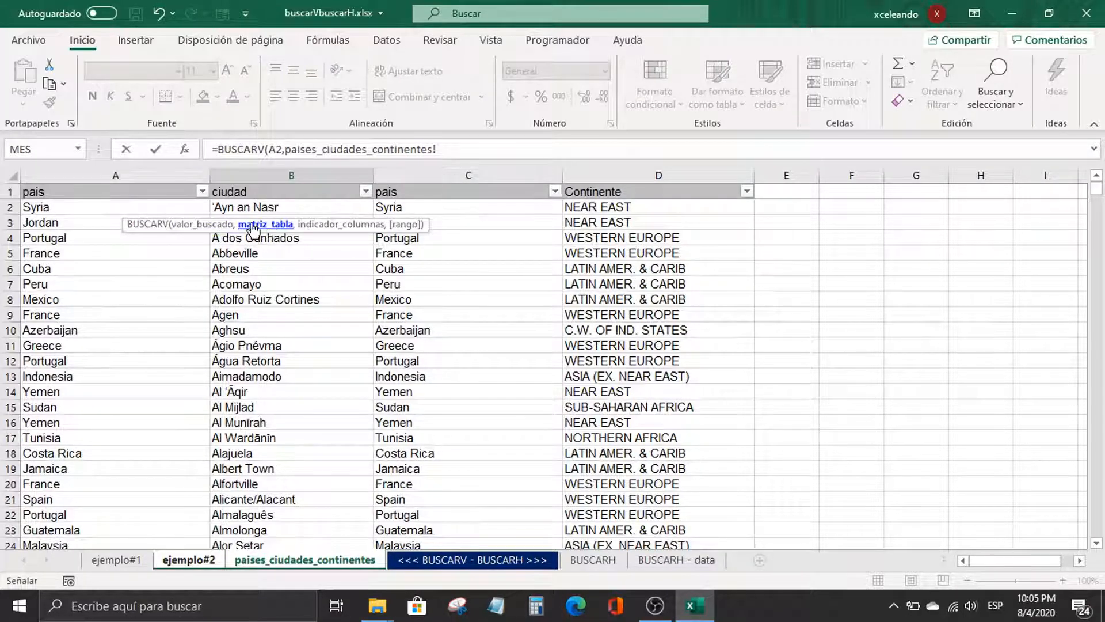
drag(244, 208, 416, 257)
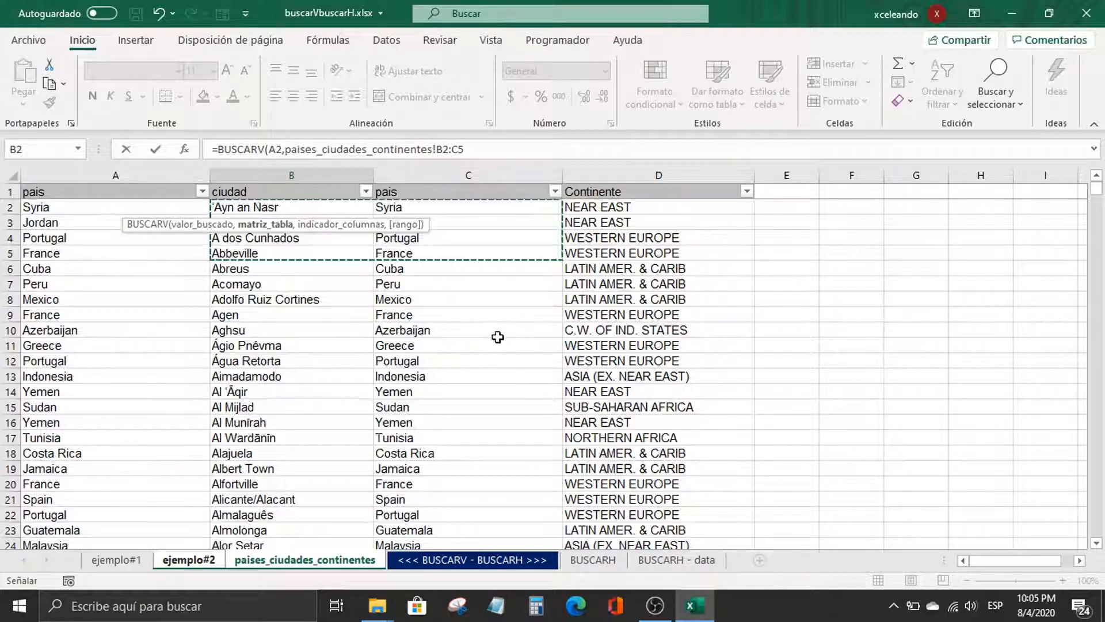
key(ctrl+shift+Down)
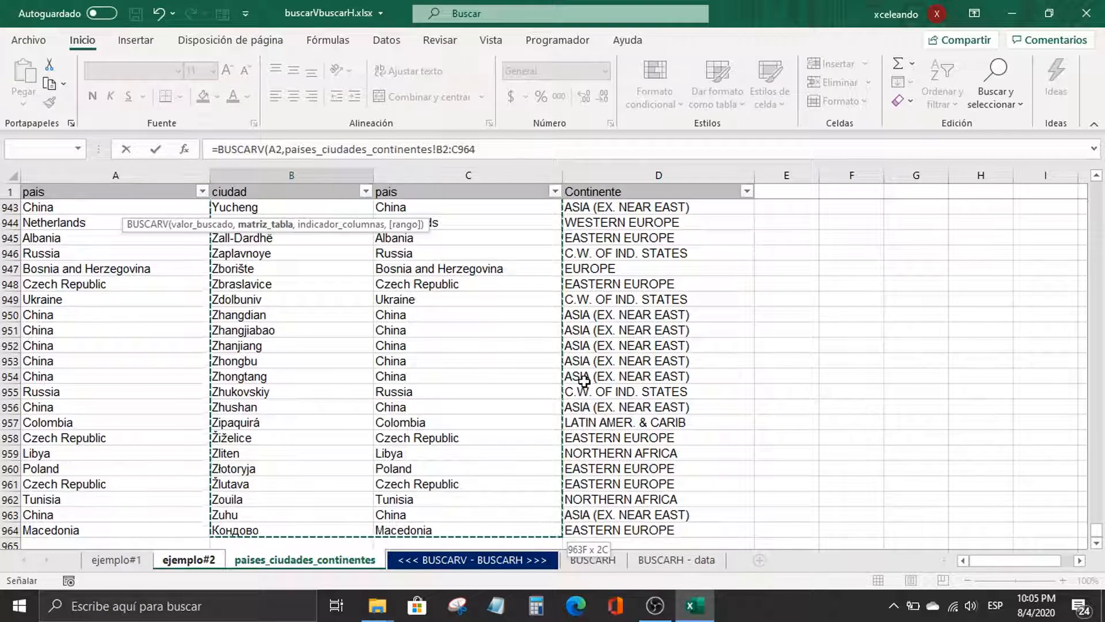
text(,2)
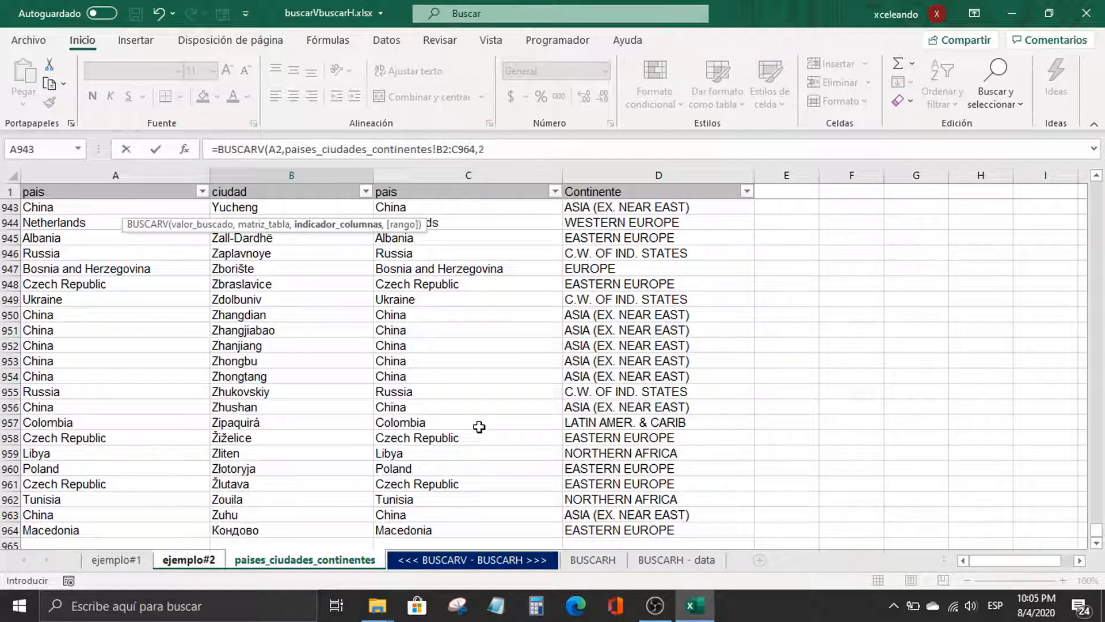
text(,)
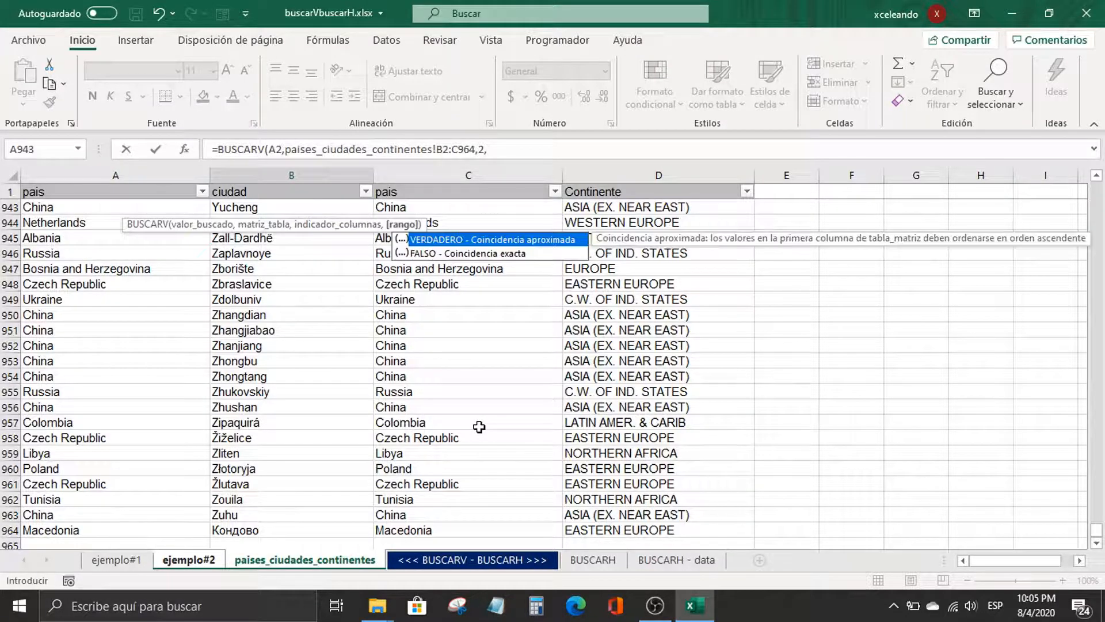
text(falso))
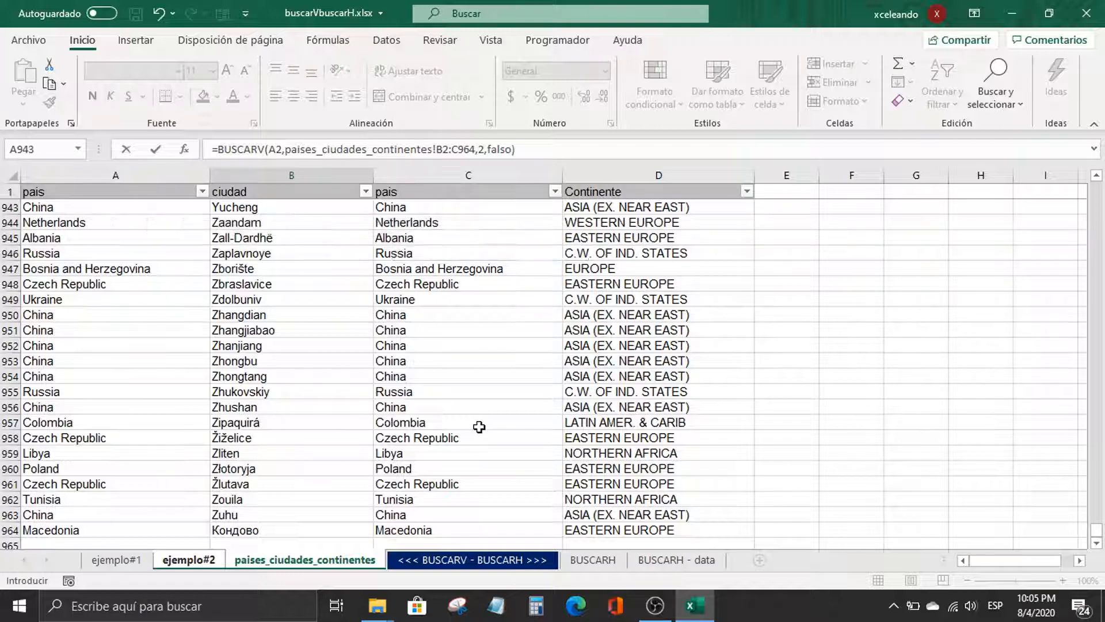
key(Return)
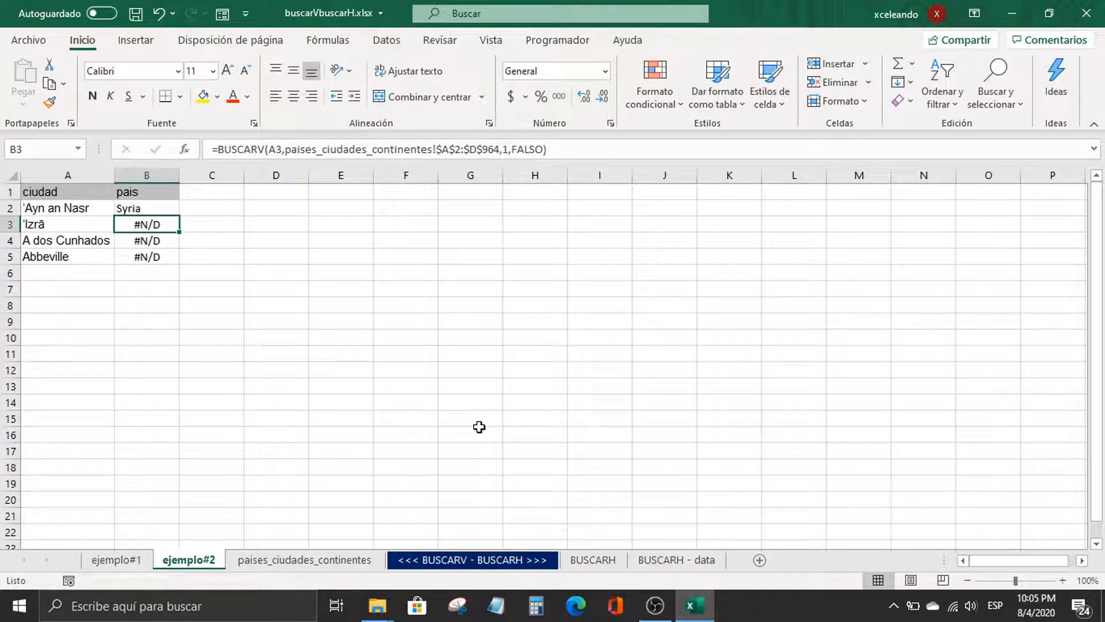
Step: Copy the new BUSCARV formula from B2 of ejemplo#2 down through B5
key(Up)
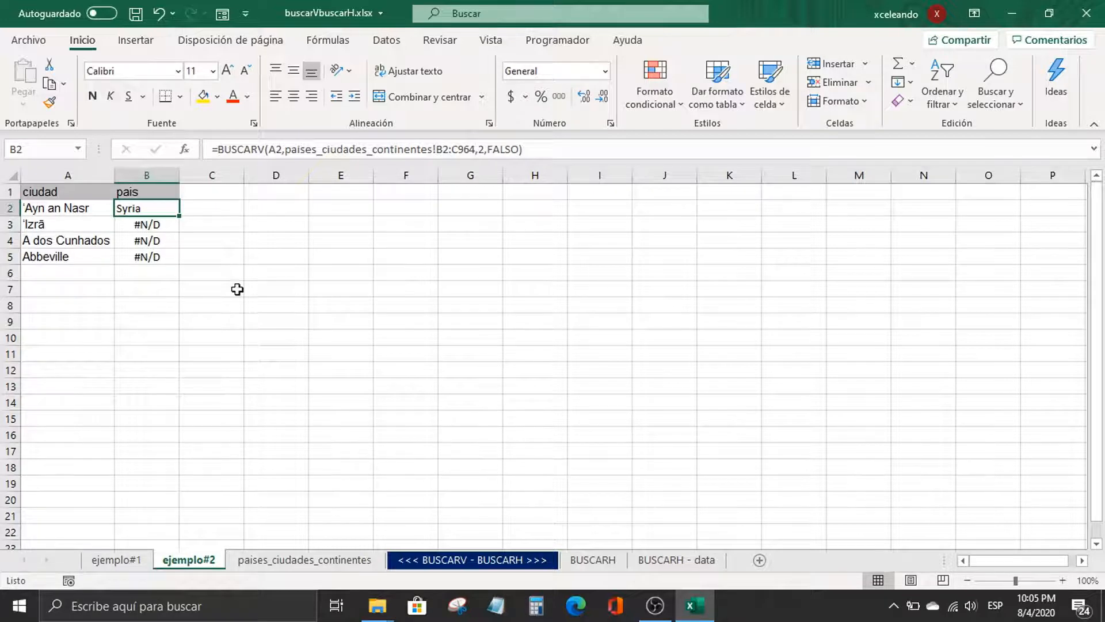
double_click(178, 214)
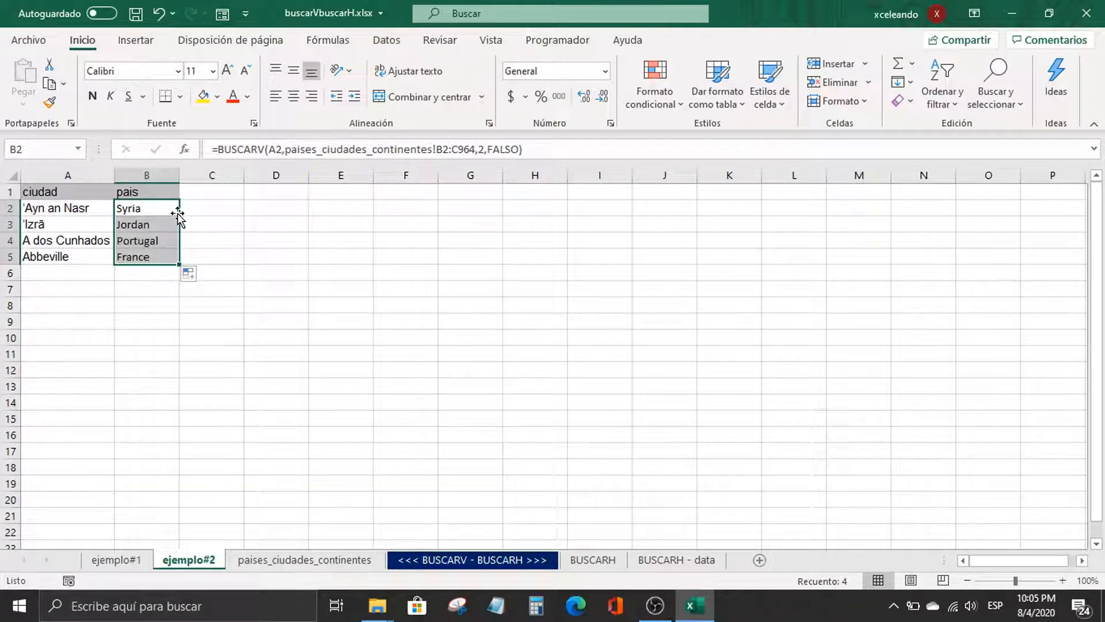
click(313, 303)
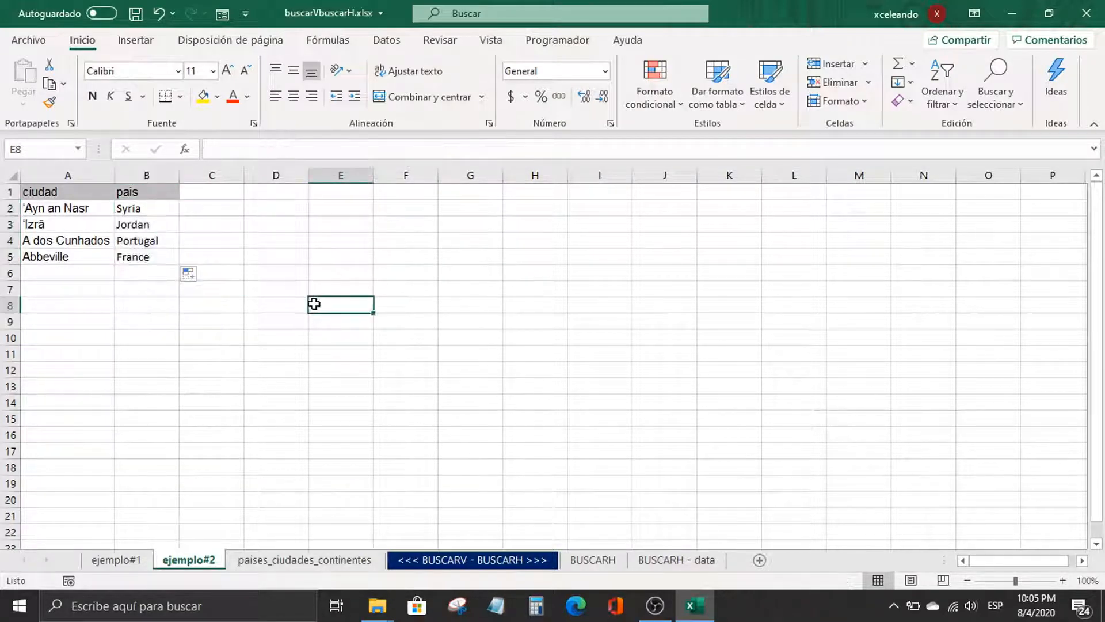
Step: Compare ejemplo#1 with ejemplo#2 and inspect the formula in B5 of ejemplo#1's Continente column
click(121, 560)
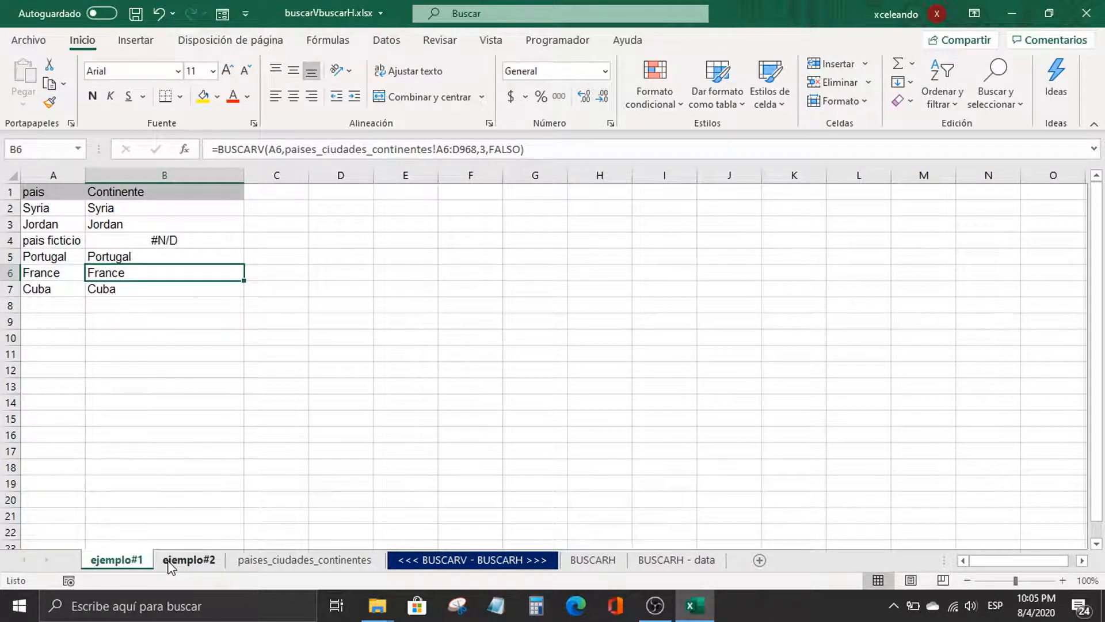
click(170, 565)
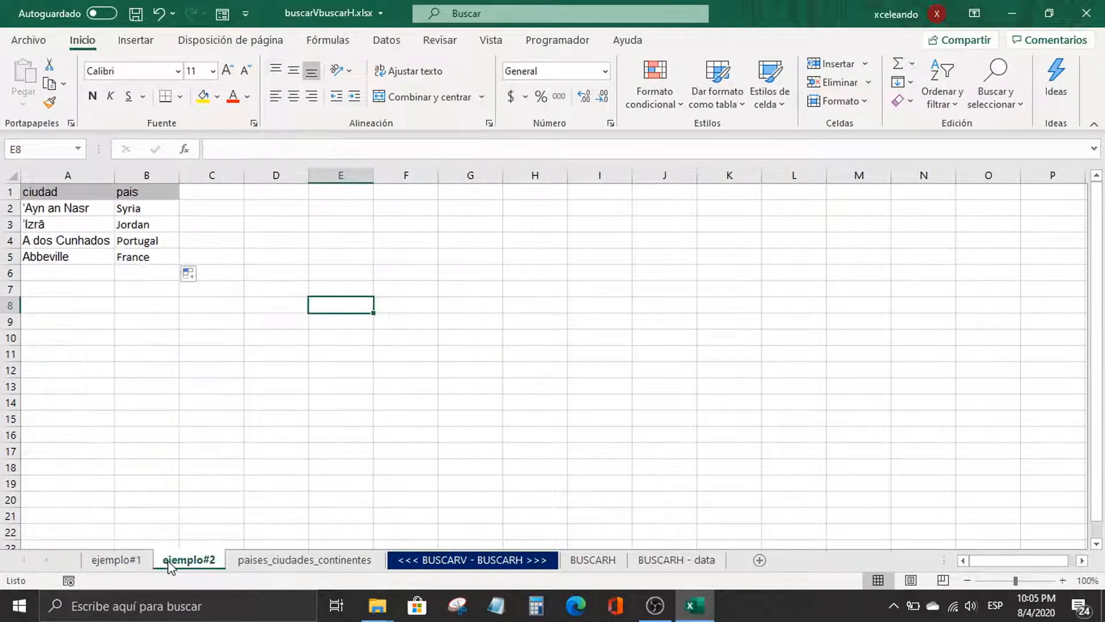
click(137, 567)
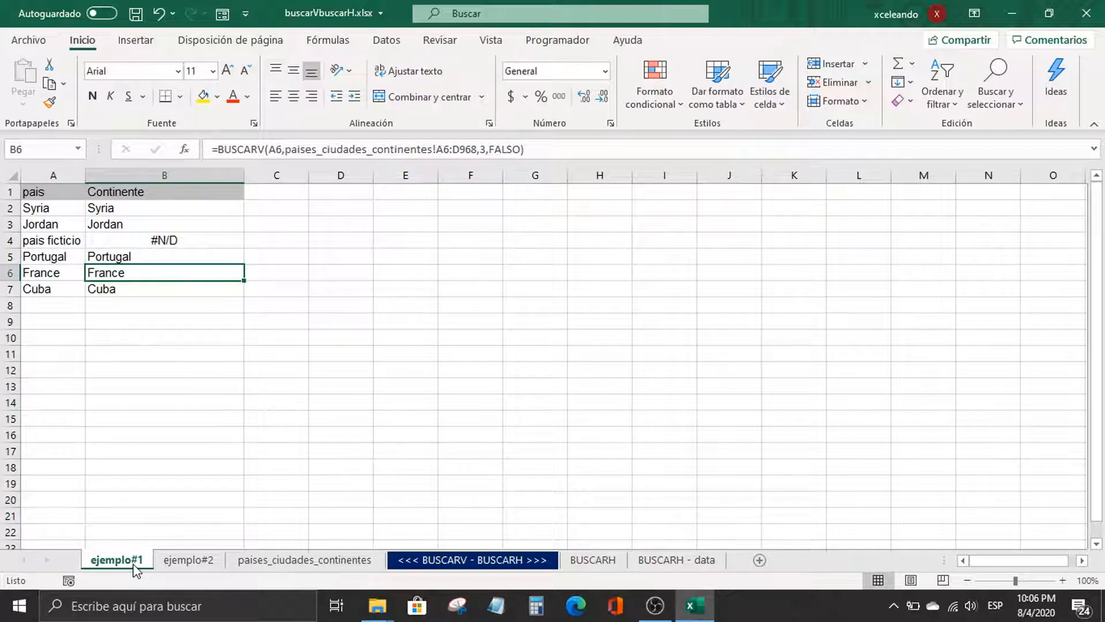
click(10, 241)
click(138, 257)
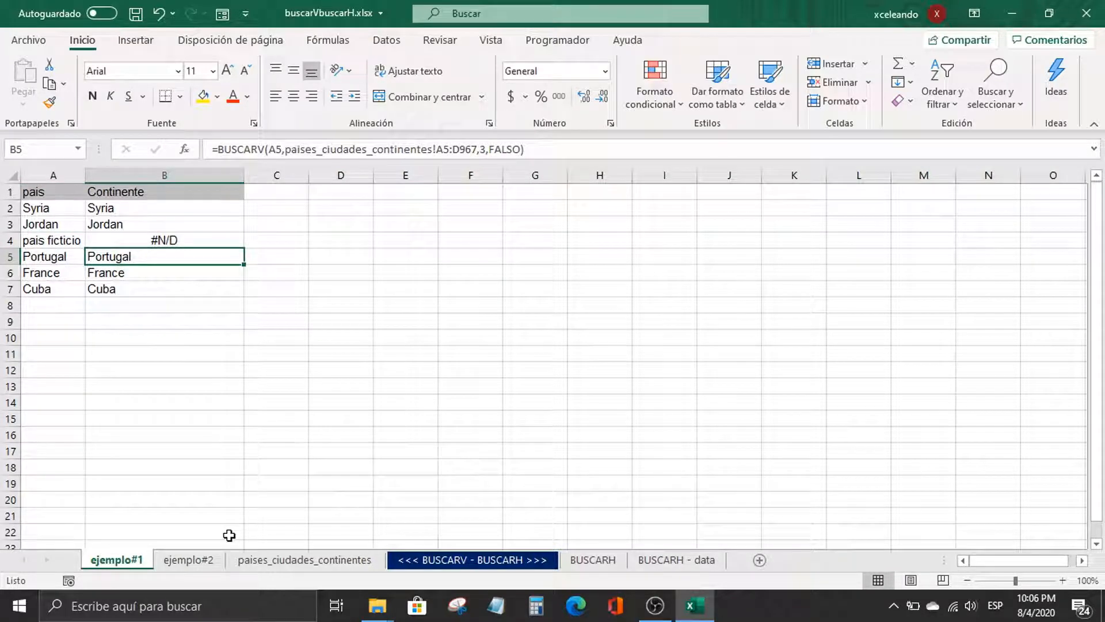
Step: Look through the sheets from ejemplo#2 to BUSCARH - data and view its table of monthly figures
click(215, 561)
click(281, 565)
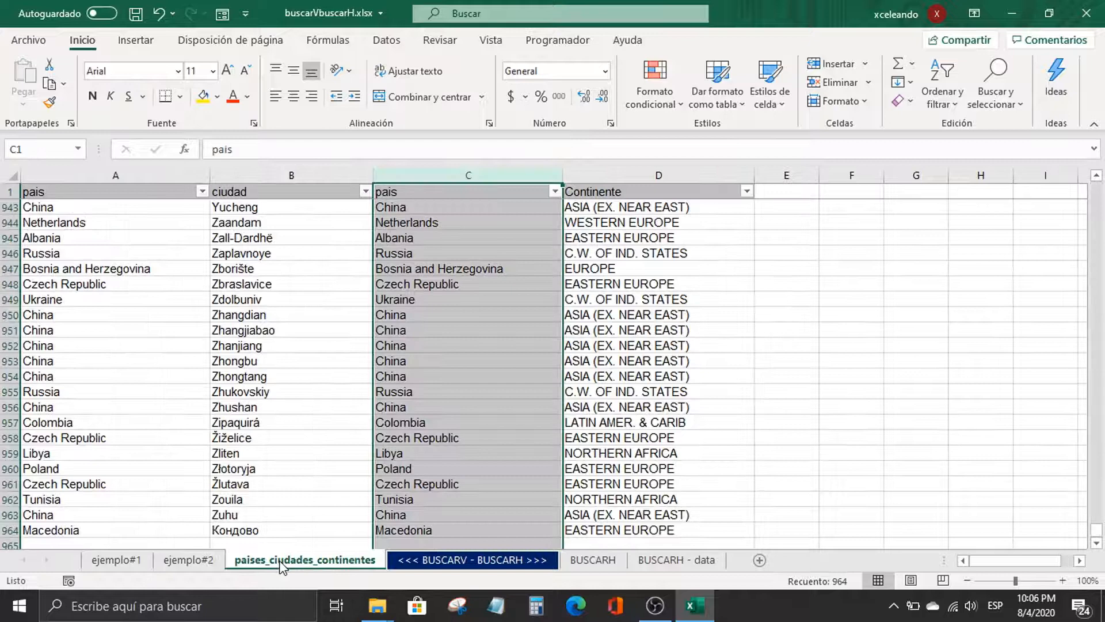
click(413, 566)
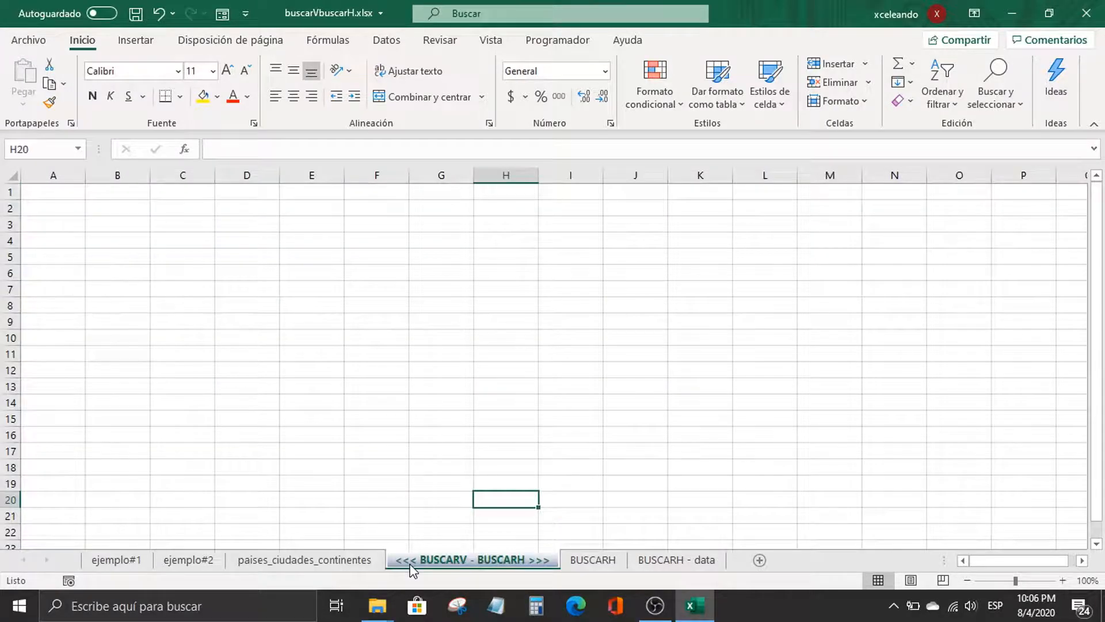
click(578, 560)
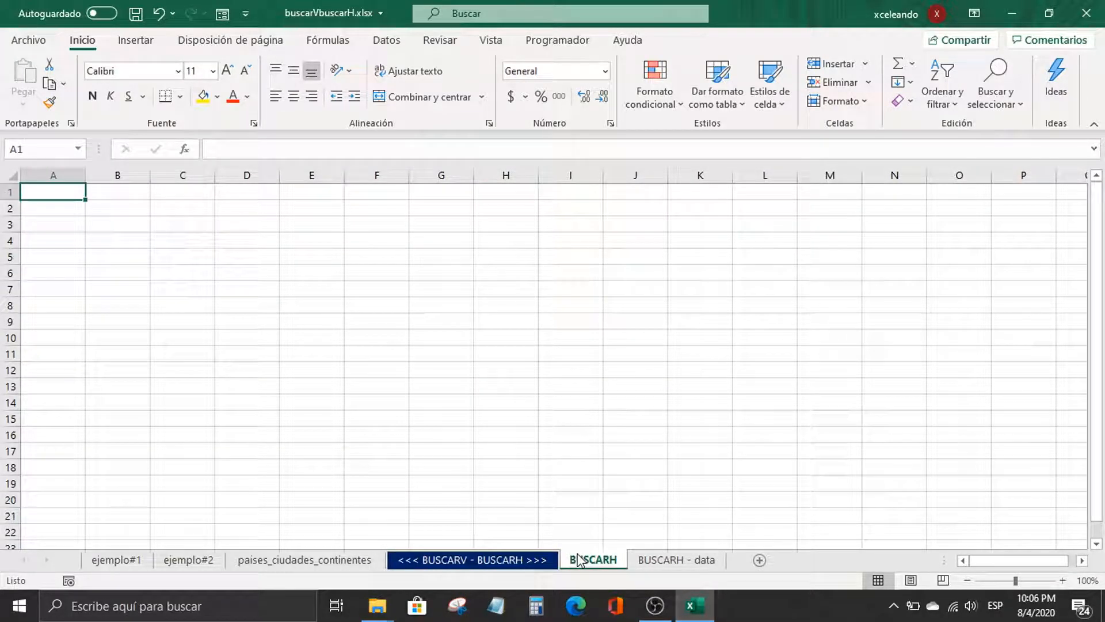
click(699, 566)
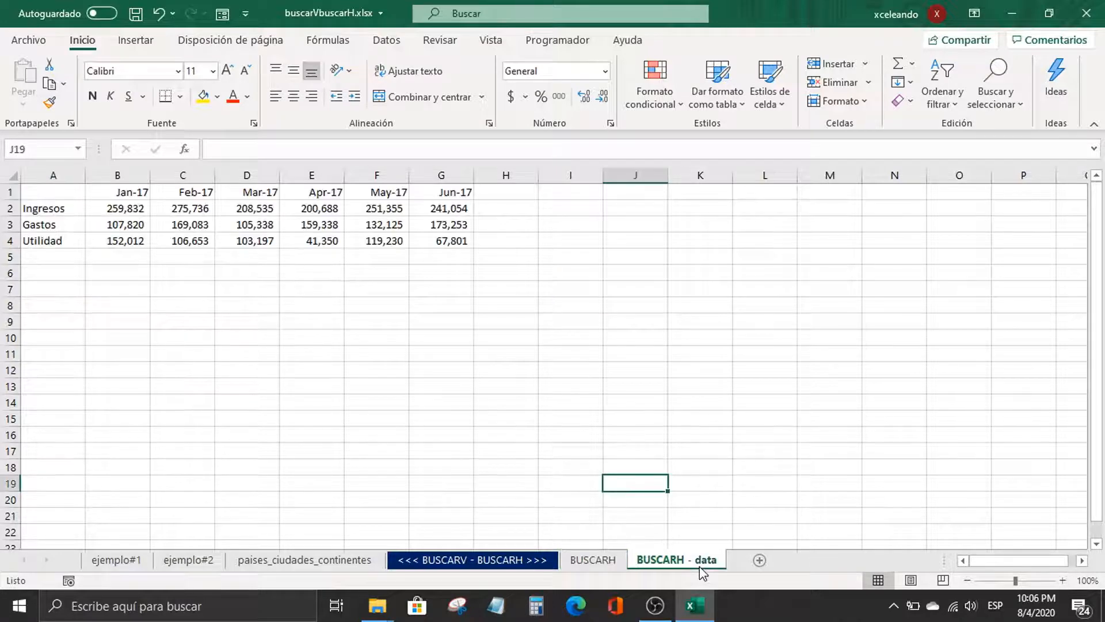
Step: Examine how the lookup value in ejemplo#1 relates to the vertically arranged columns of the table on paises_ciudades_continentes
click(123, 562)
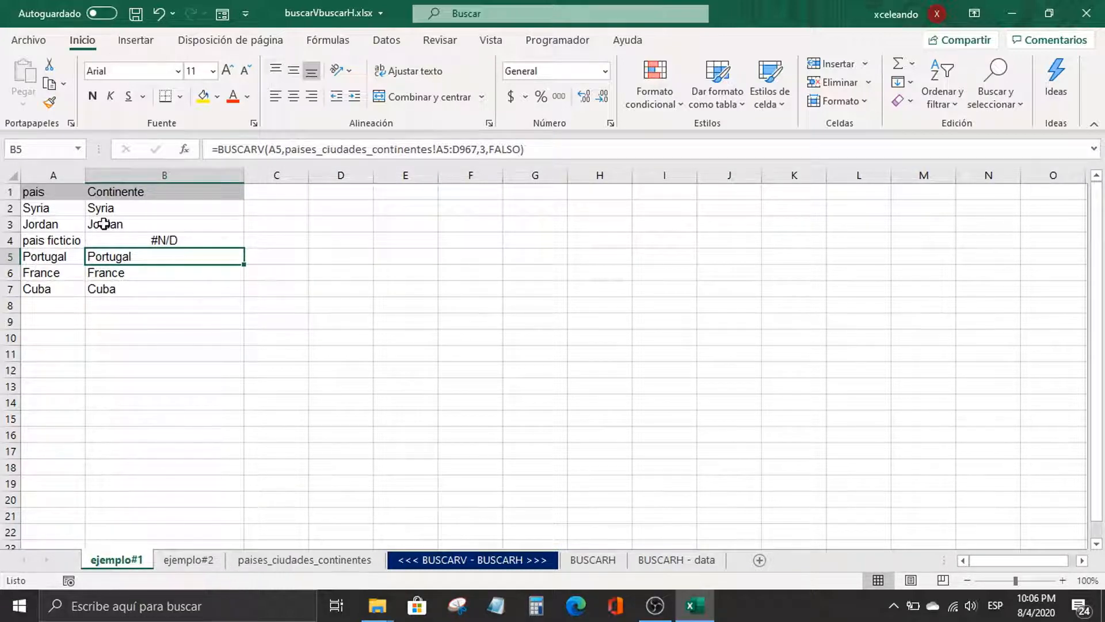
click(50, 211)
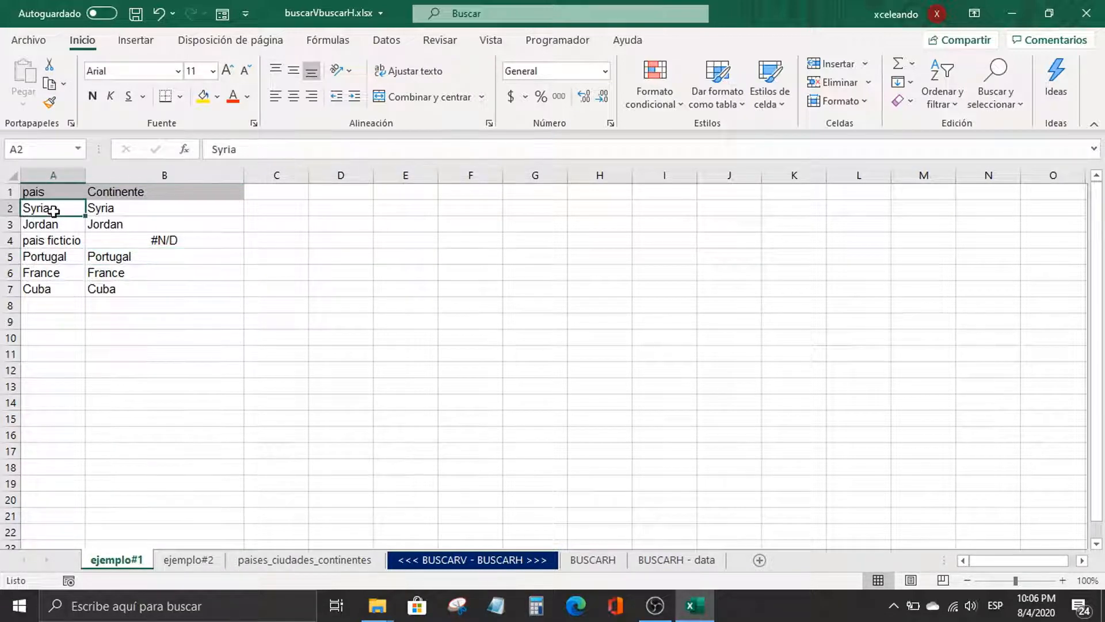
click(257, 557)
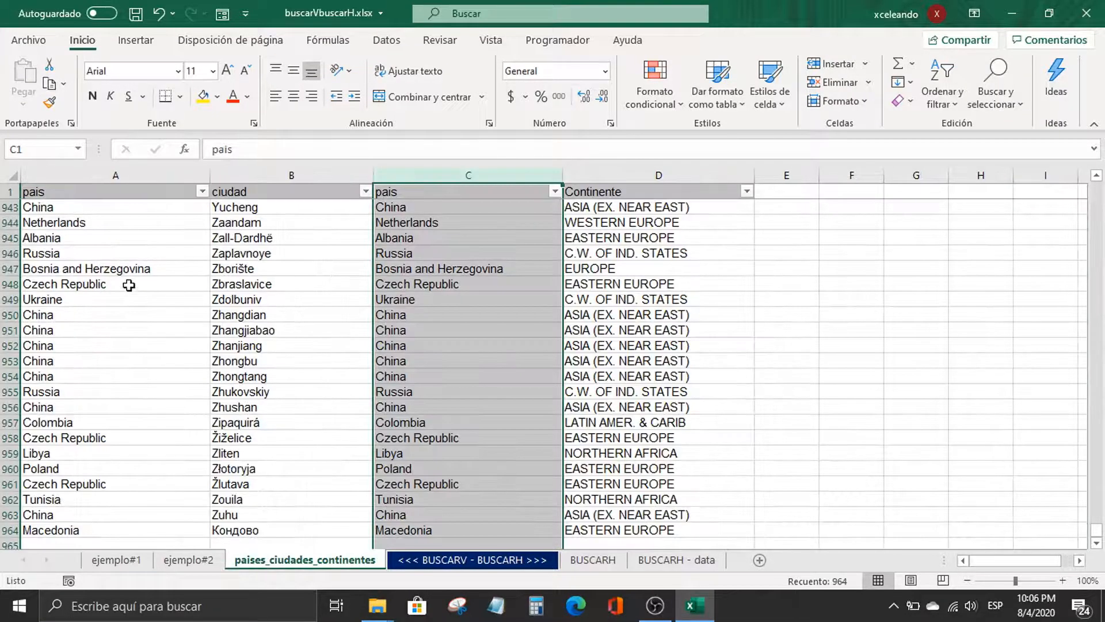
drag(88, 223, 557, 406)
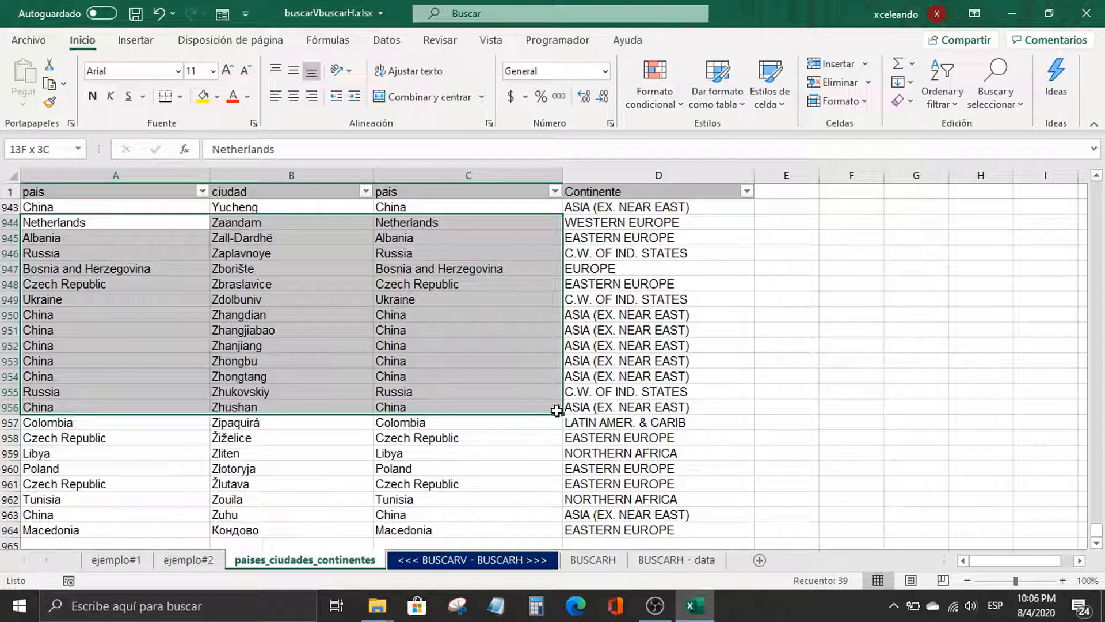
drag(556, 410, 557, 410)
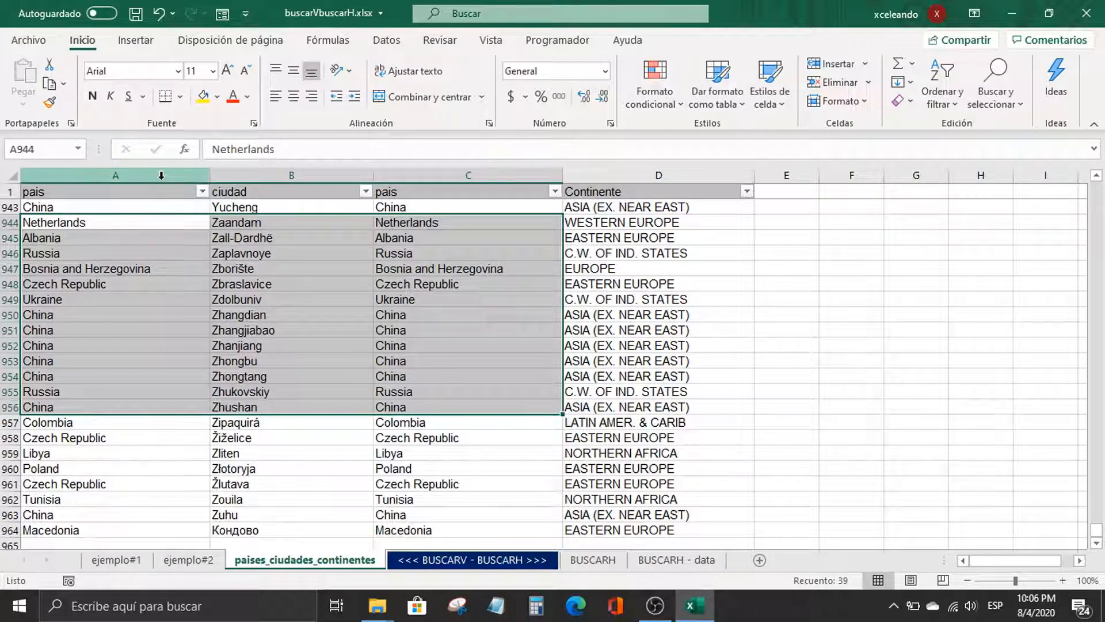
drag(160, 177, 578, 214)
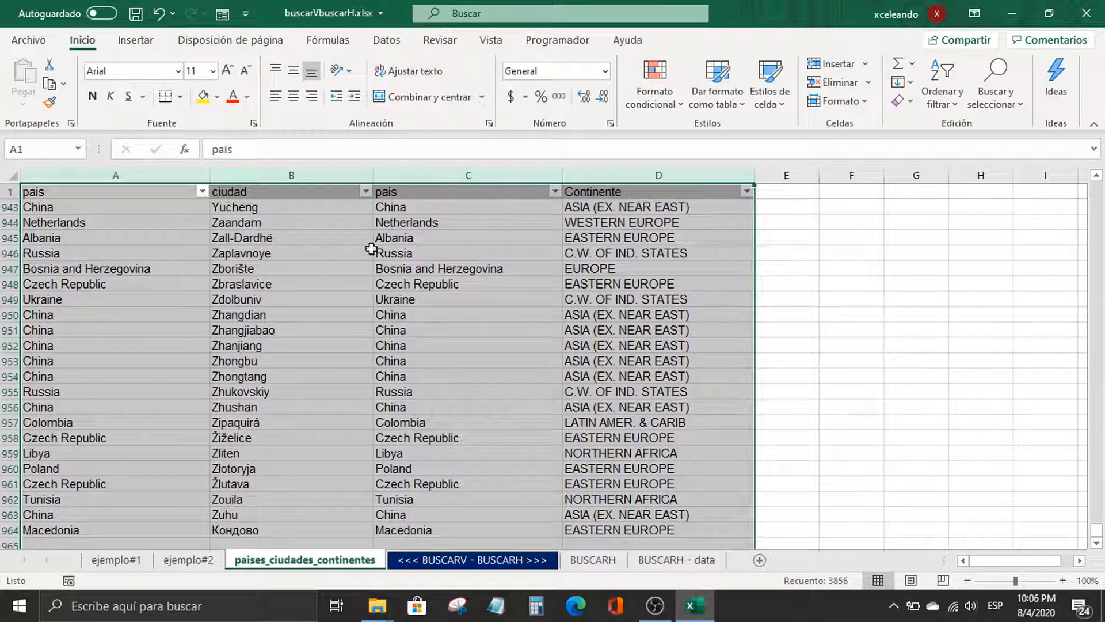
click(140, 269)
click(158, 178)
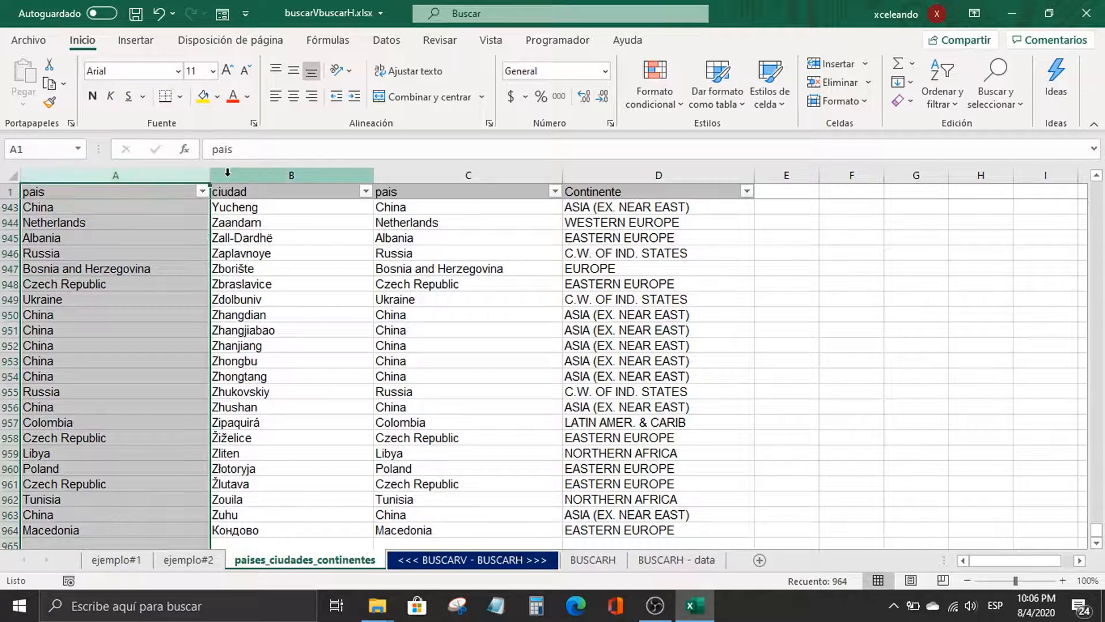
click(292, 175)
click(164, 172)
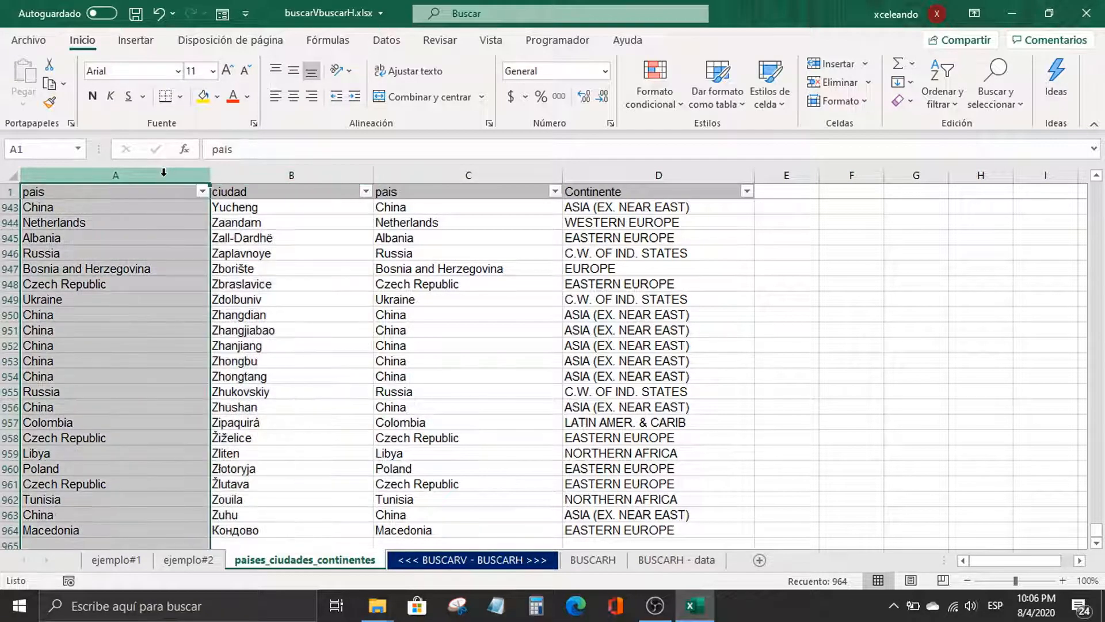
click(260, 175)
click(407, 175)
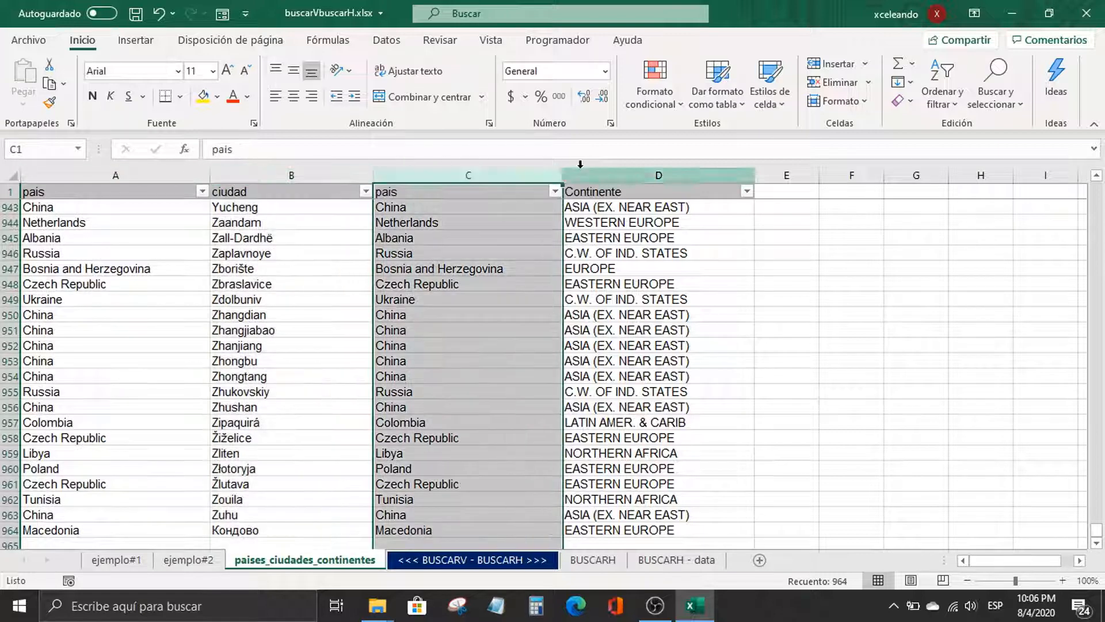
click(126, 550)
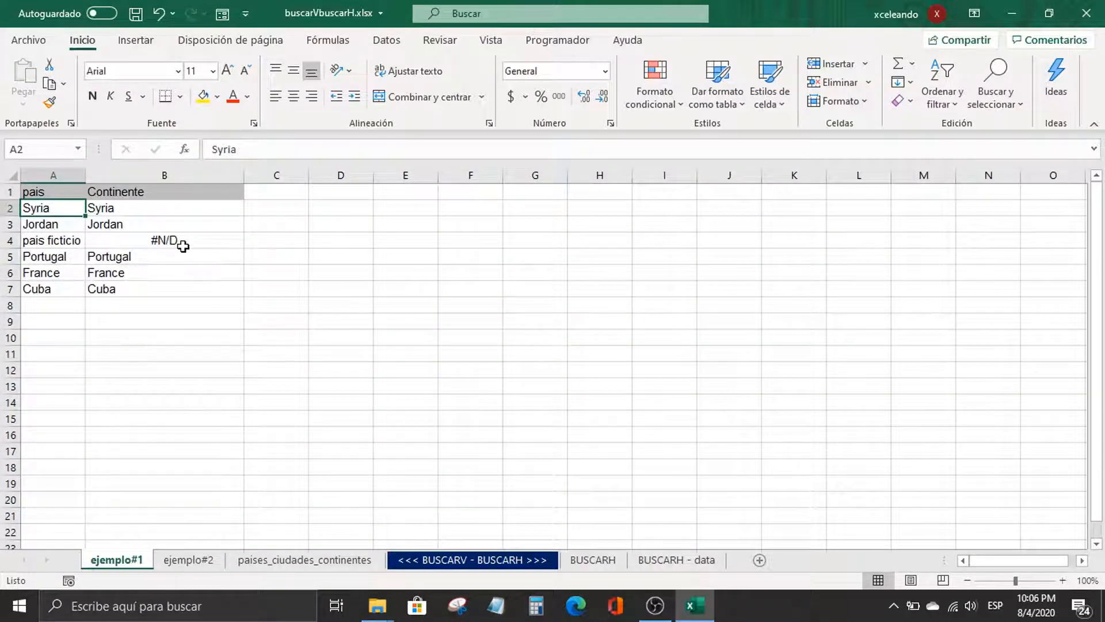
Step: Examine the BUSCARH - data table: its month headers, its row labels and the Utilidad formula in B4
click(591, 561)
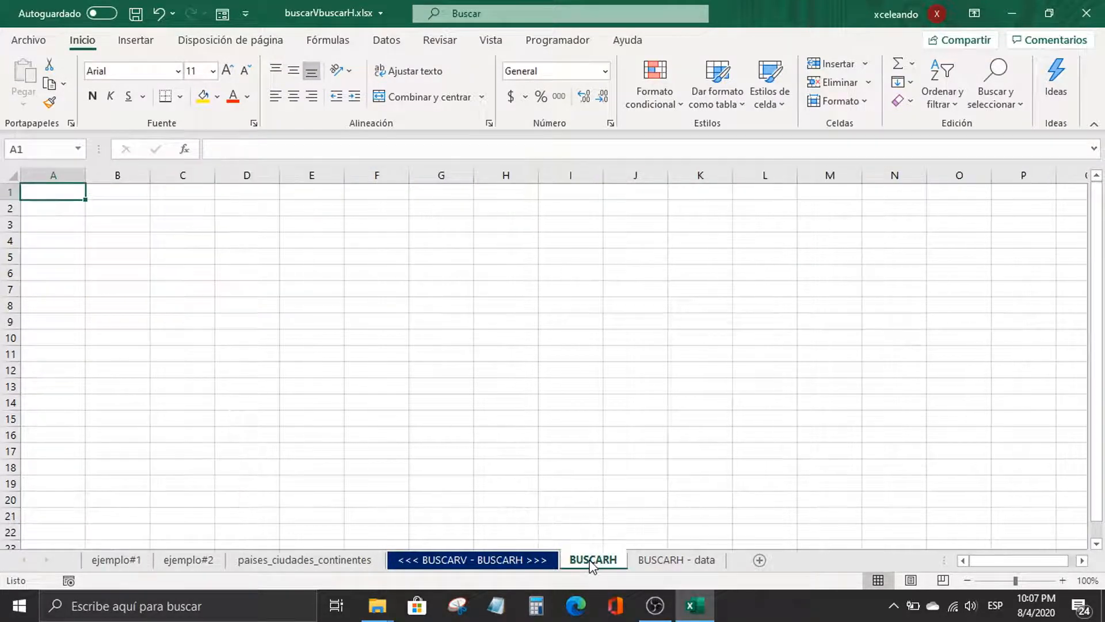
click(654, 567)
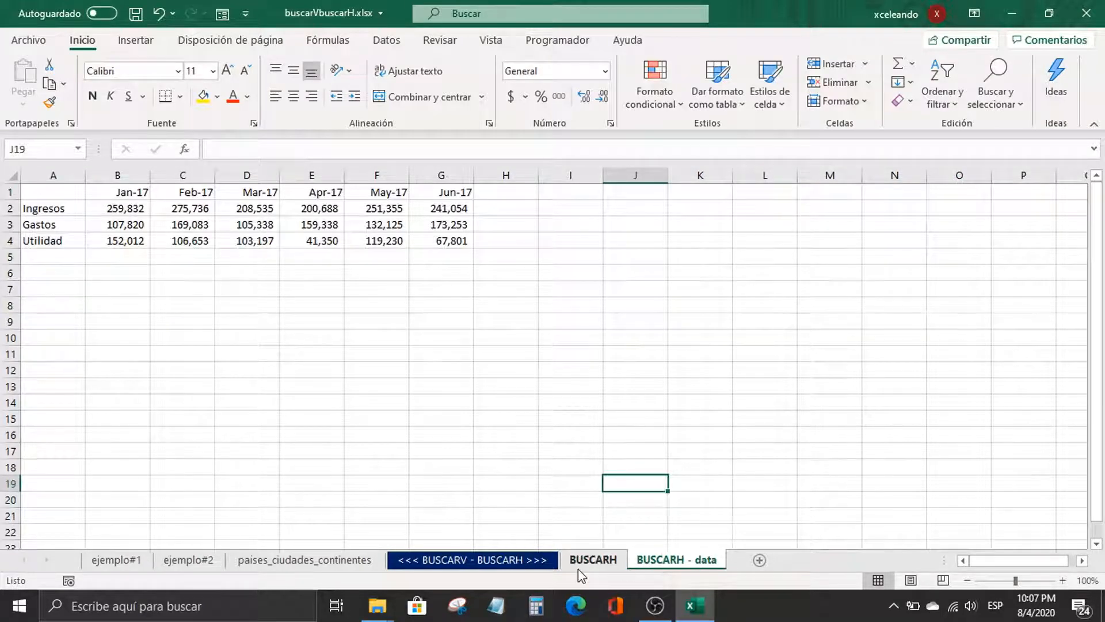
click(577, 569)
click(652, 564)
drag(125, 188, 447, 185)
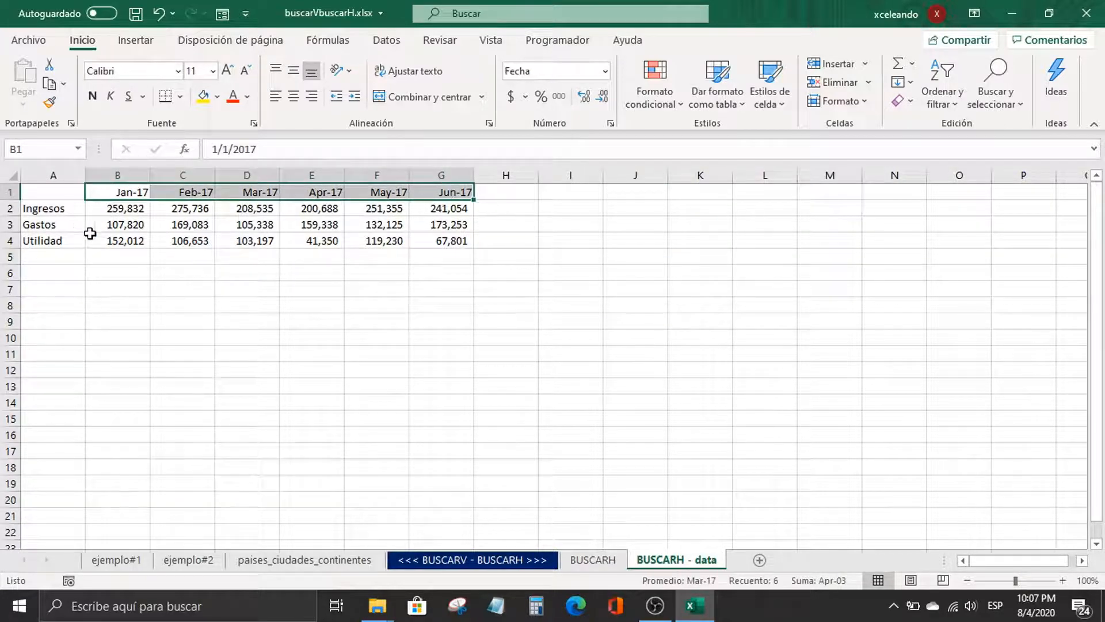
click(50, 210)
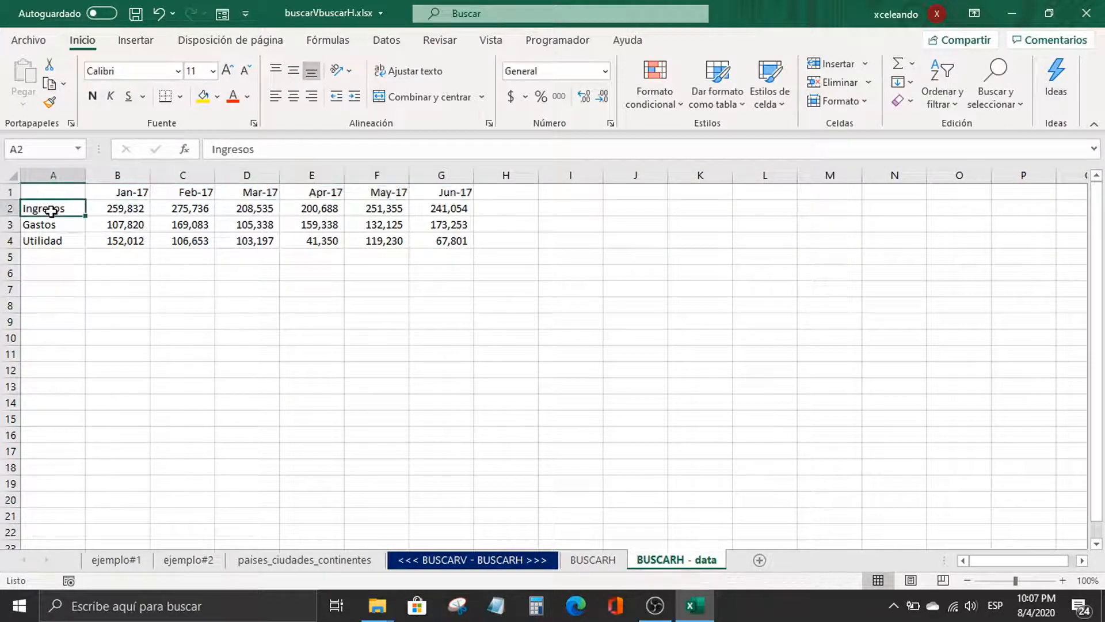
click(56, 240)
double_click(109, 238)
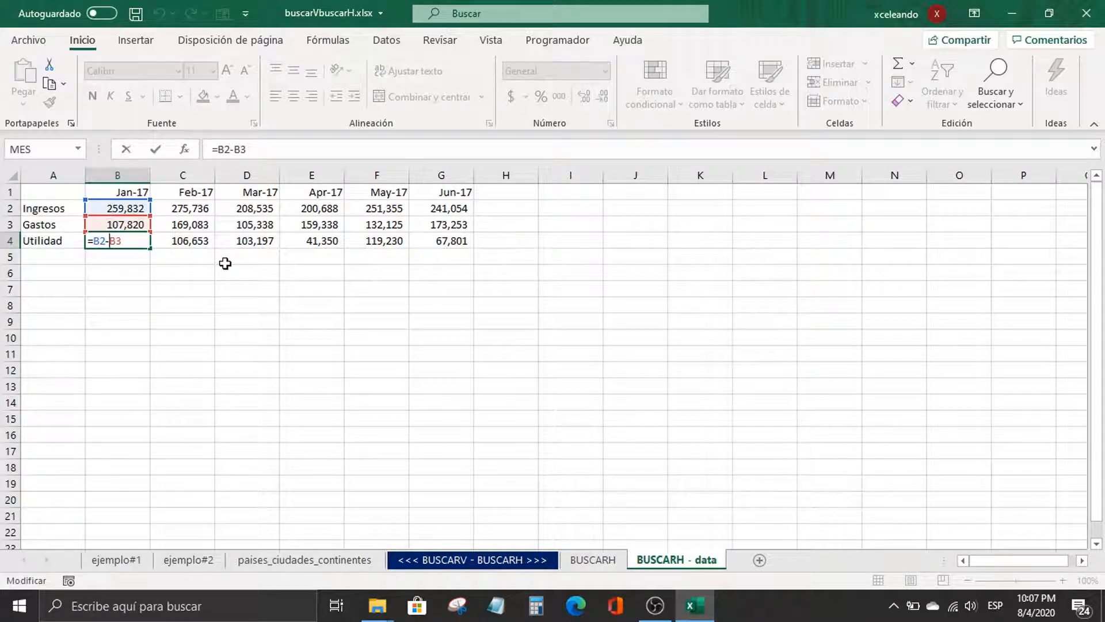
key(Return)
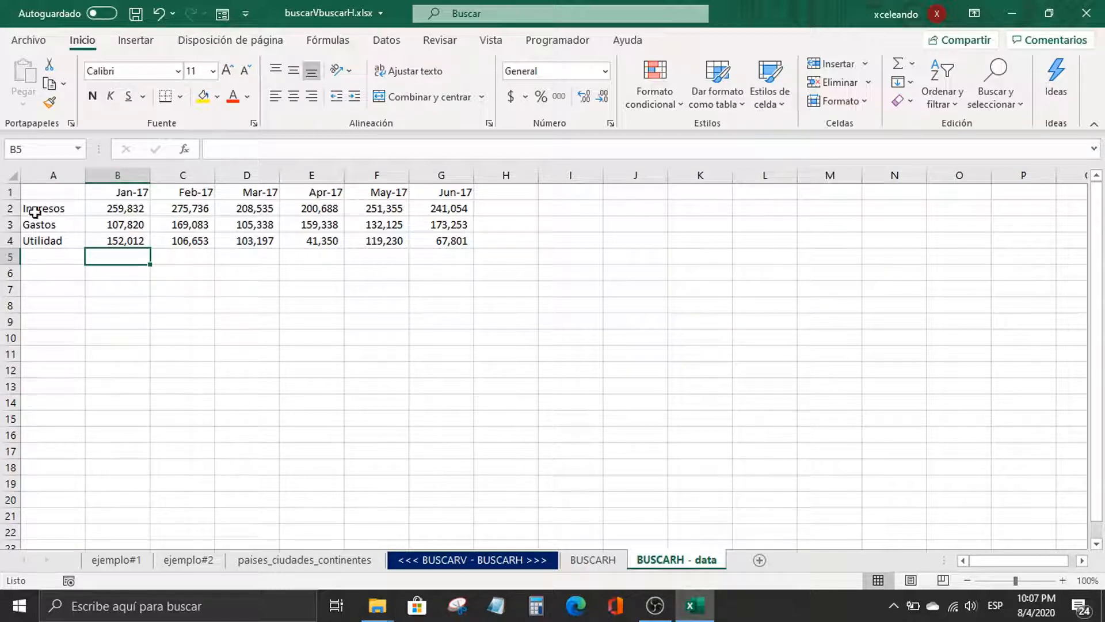
Step: Copy the labels Ingresos, Gastos and Utilidad from BUSCARH - data into A3:A5 of the BUSCARH sheet
drag(45, 209, 49, 244)
key(ctrl+c)
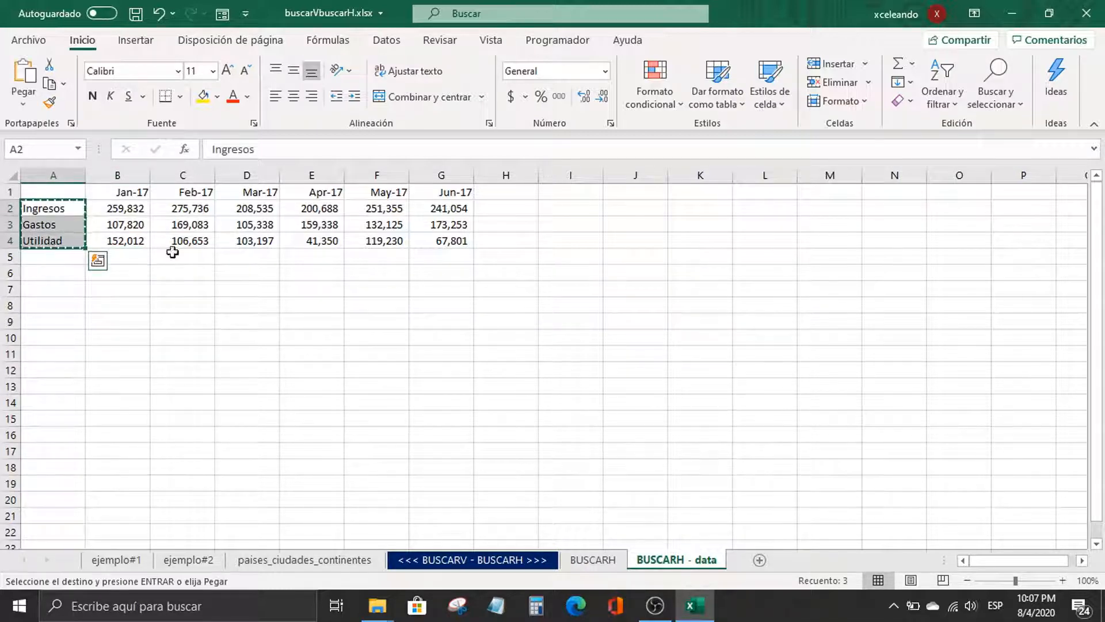
click(593, 559)
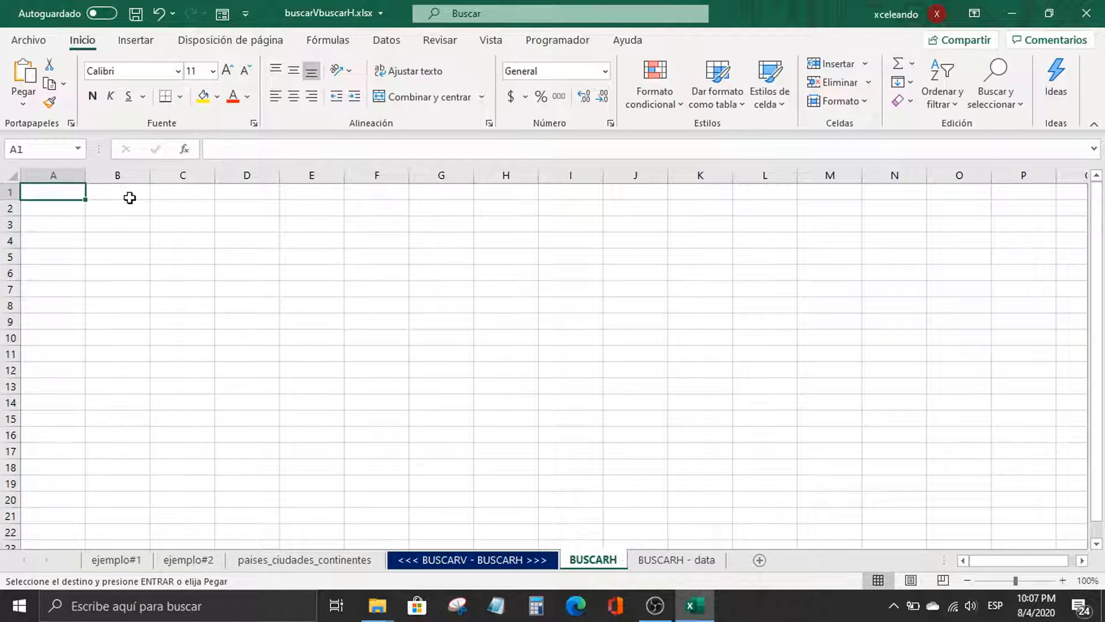
click(61, 237)
click(75, 223)
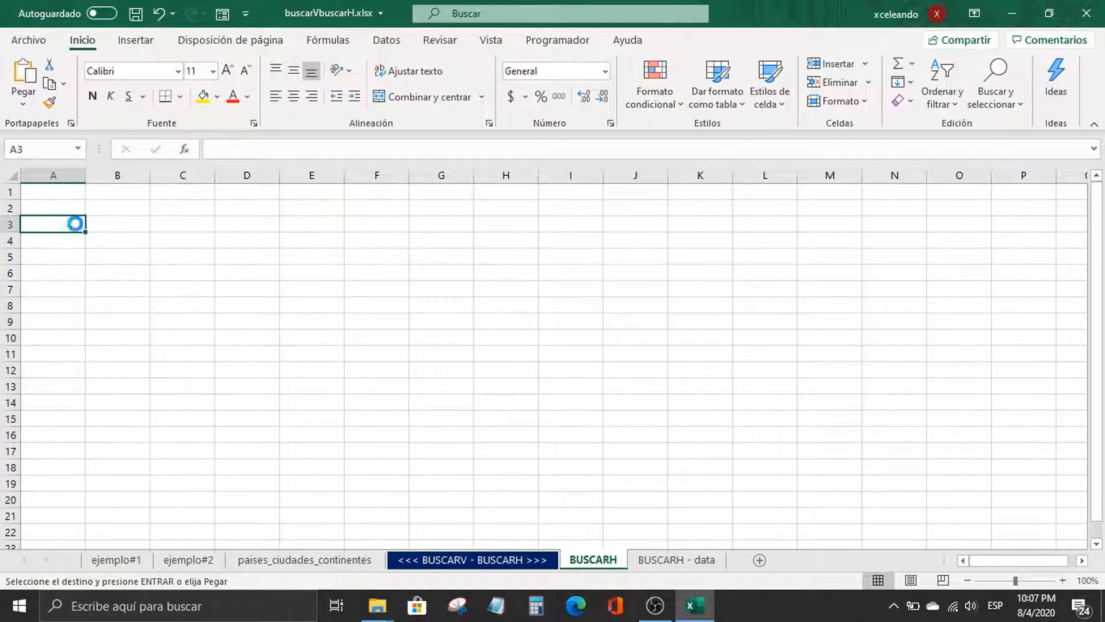
key(ctrl+v)
Step: Copy the Apr-17 header from E1 of BUSCARH - data into B2 of the BUSCARH sheet
click(129, 206)
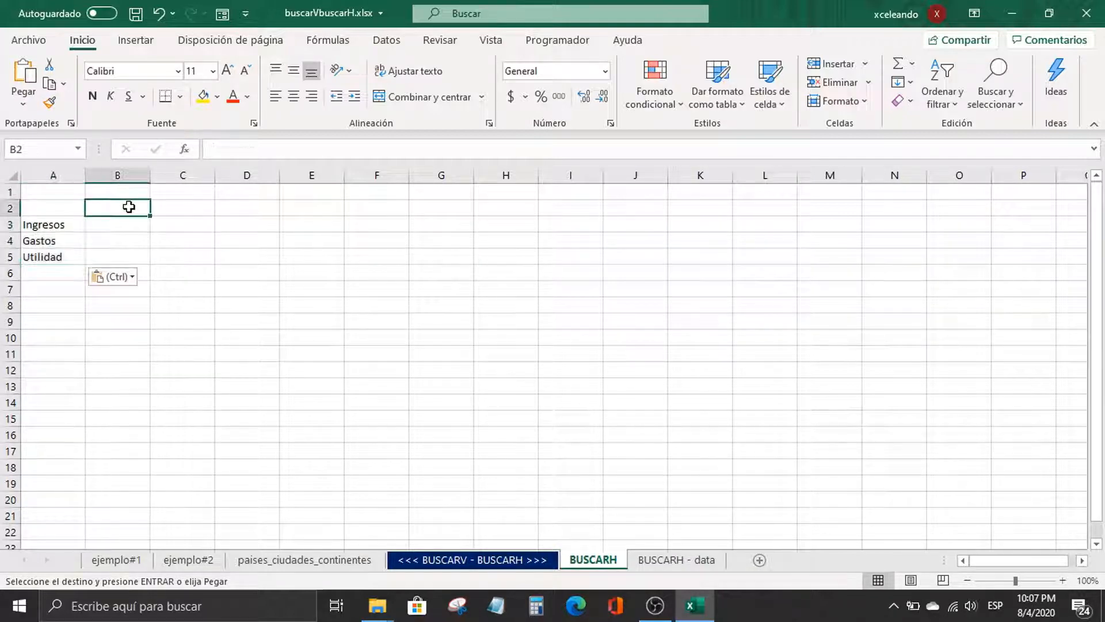
click(657, 558)
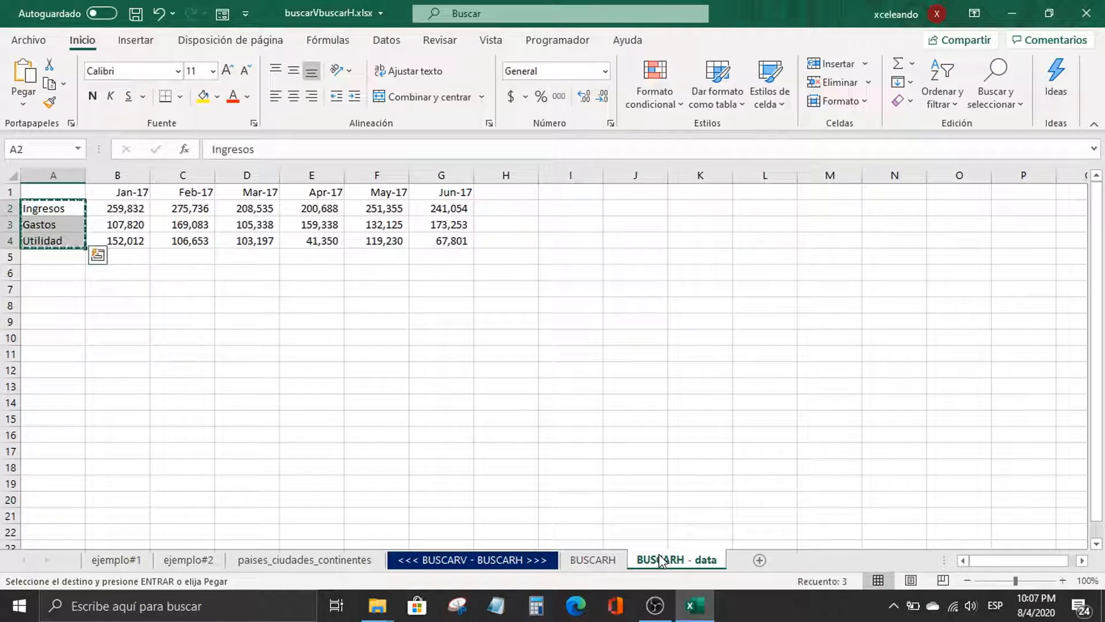
click(324, 194)
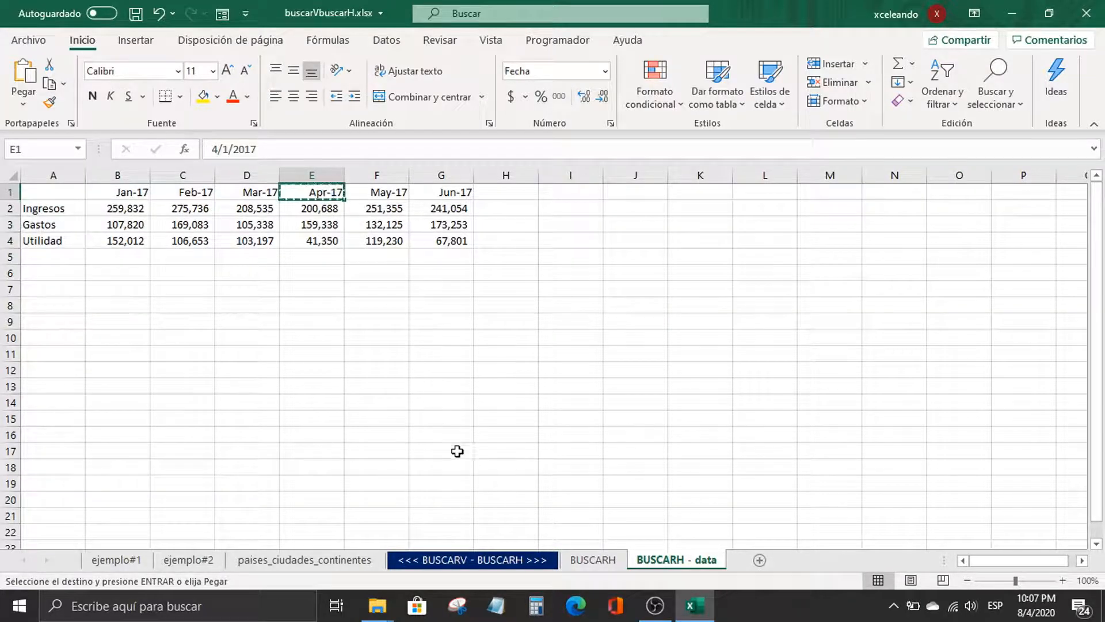
click(577, 556)
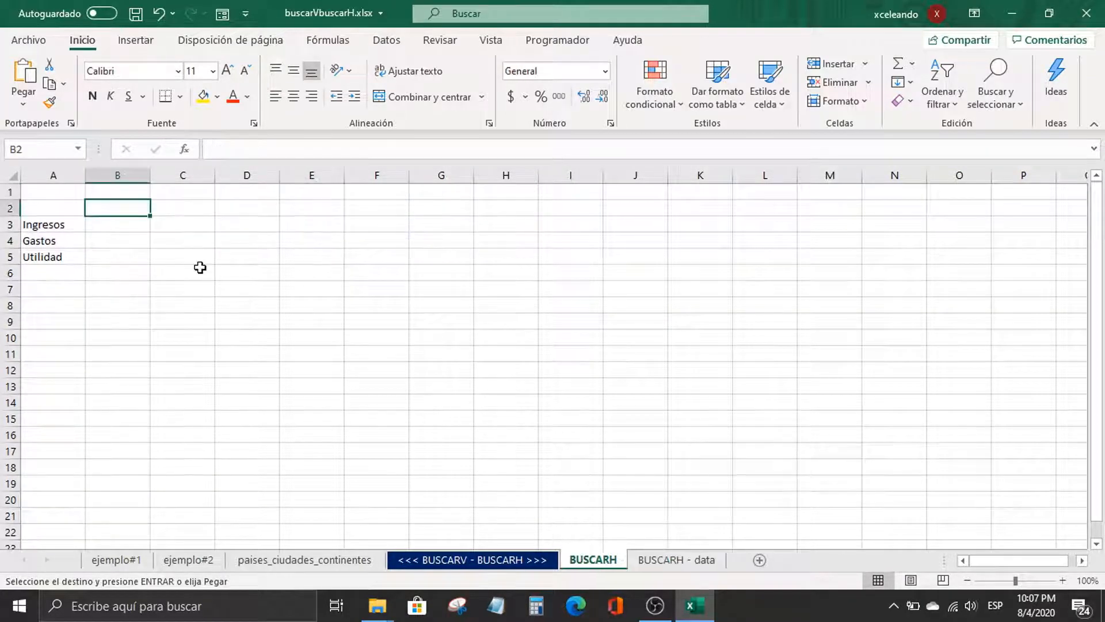
key(ctrl+v)
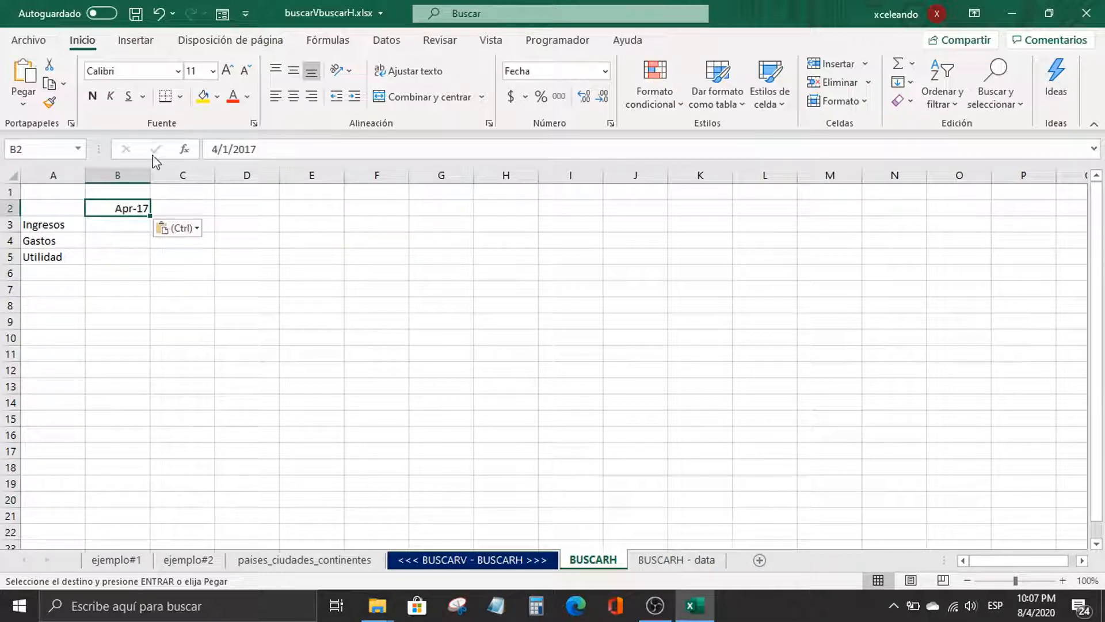
Step: Duplicate the Apr-17 date from B2 into C2
click(113, 229)
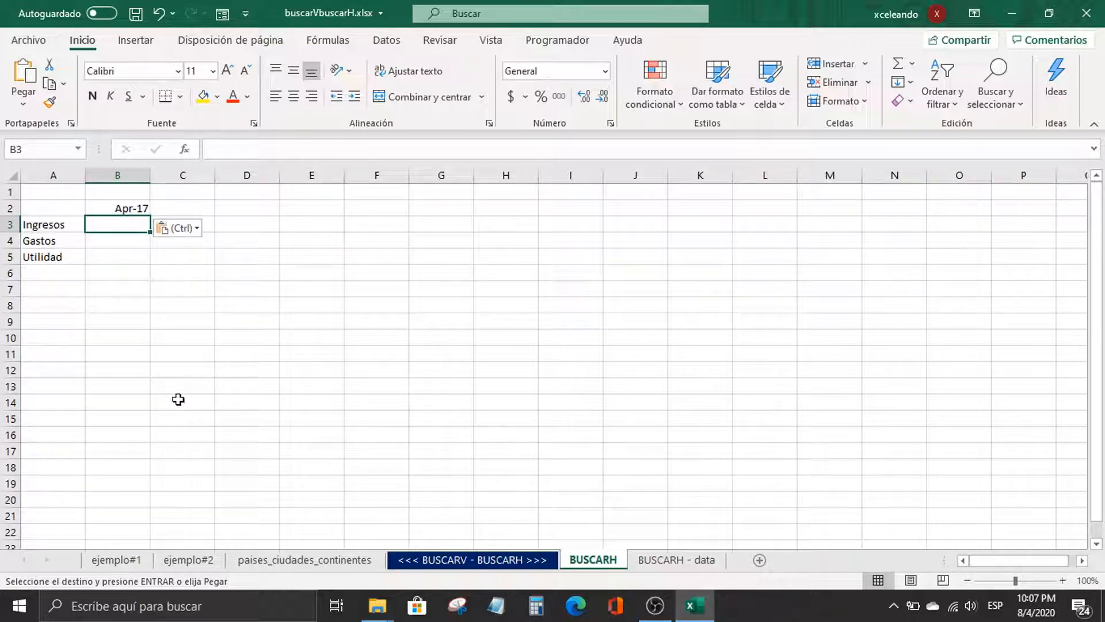
key(Up)
key(ctrl+c)
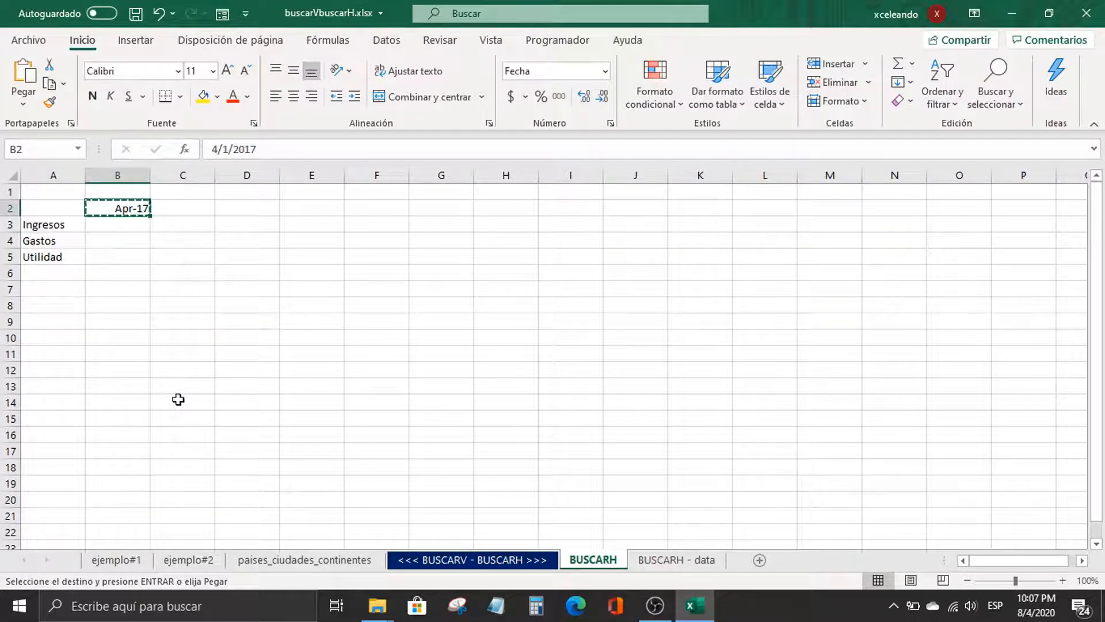
key(Right)
key(ctrl+v)
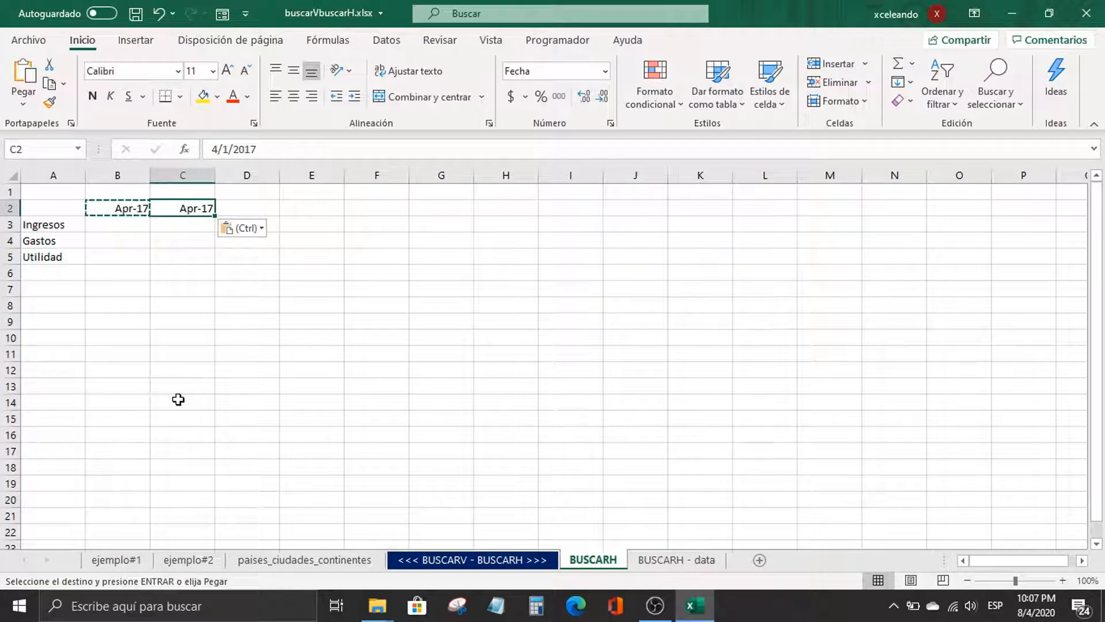
Step: Enter the headings BUSCARV in B1 and BUSCARH in C1 above the two dates
click(144, 196)
text(BUSCARV)
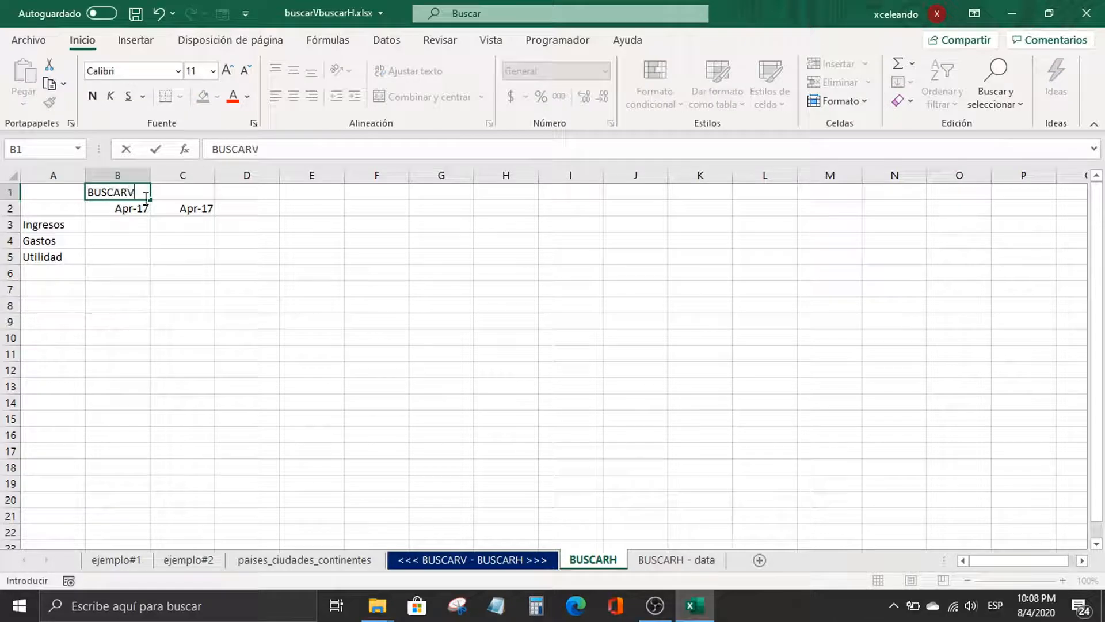
key(Return)
key(Up)
key(Right)
text(BUSCAR)
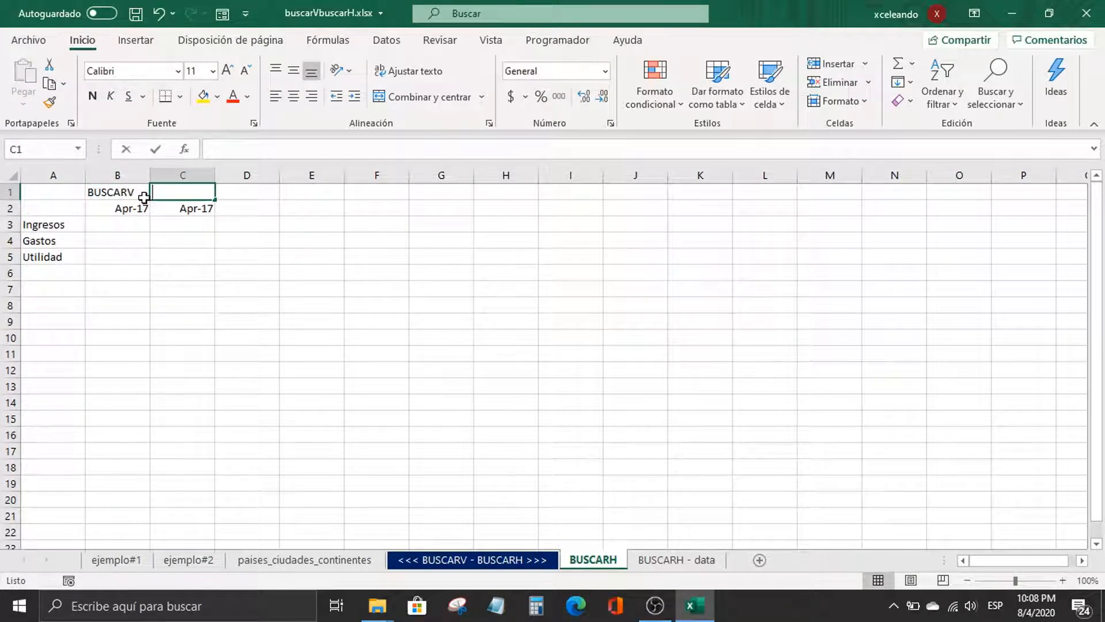
text(H)
key(Return)
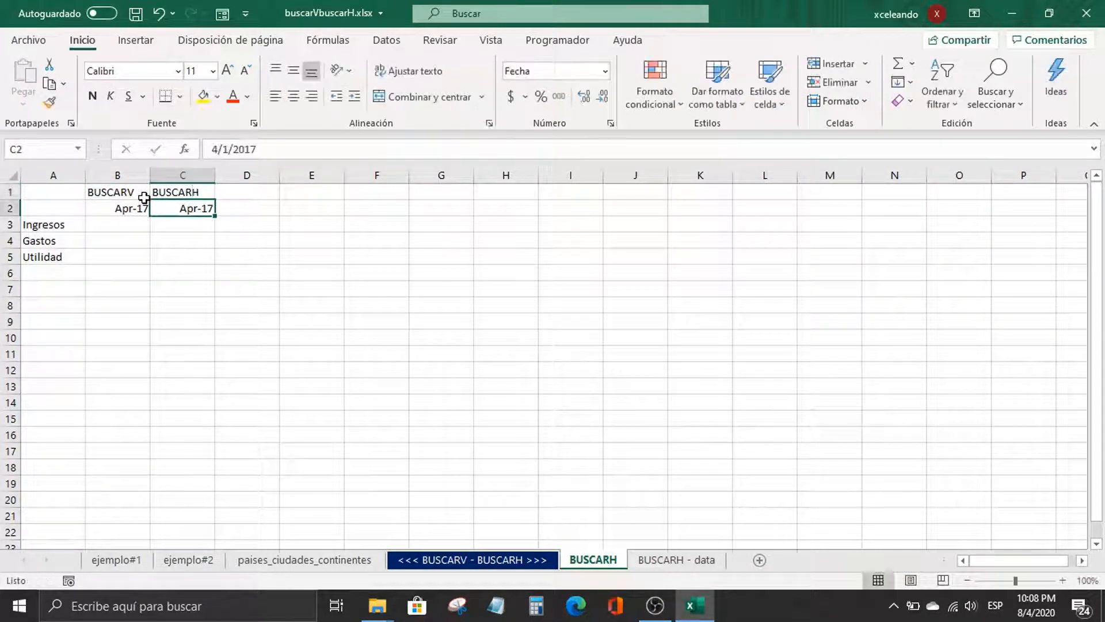
Step: Begin a BUSCARV formula in B3 with A3 as the lookup value and bring up BUSCARH - data for its table range
click(113, 225)
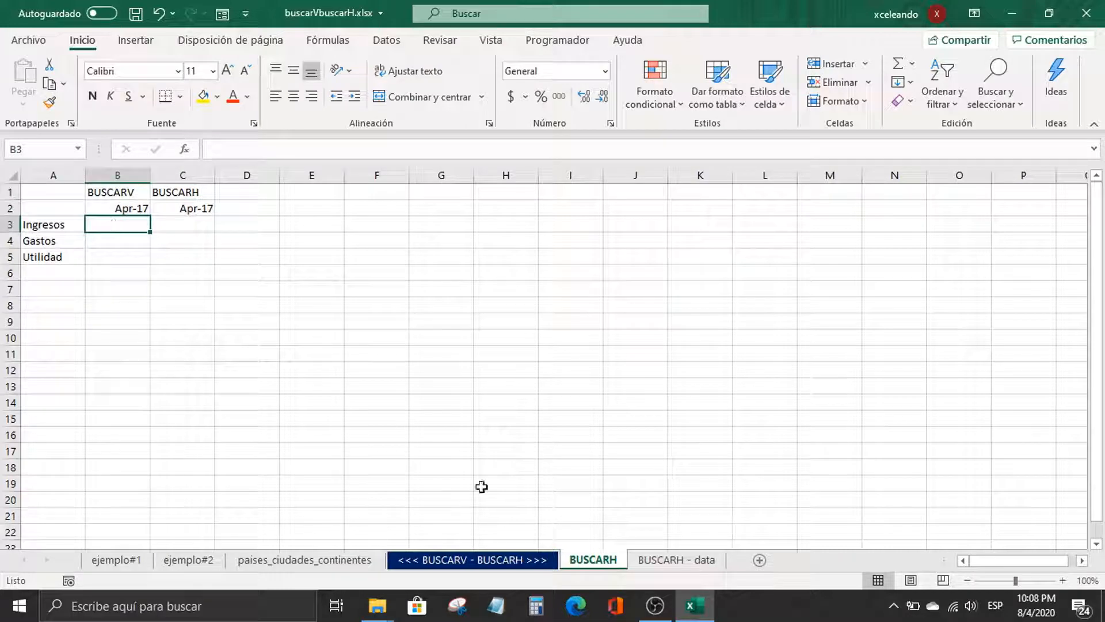
text(=BUS)
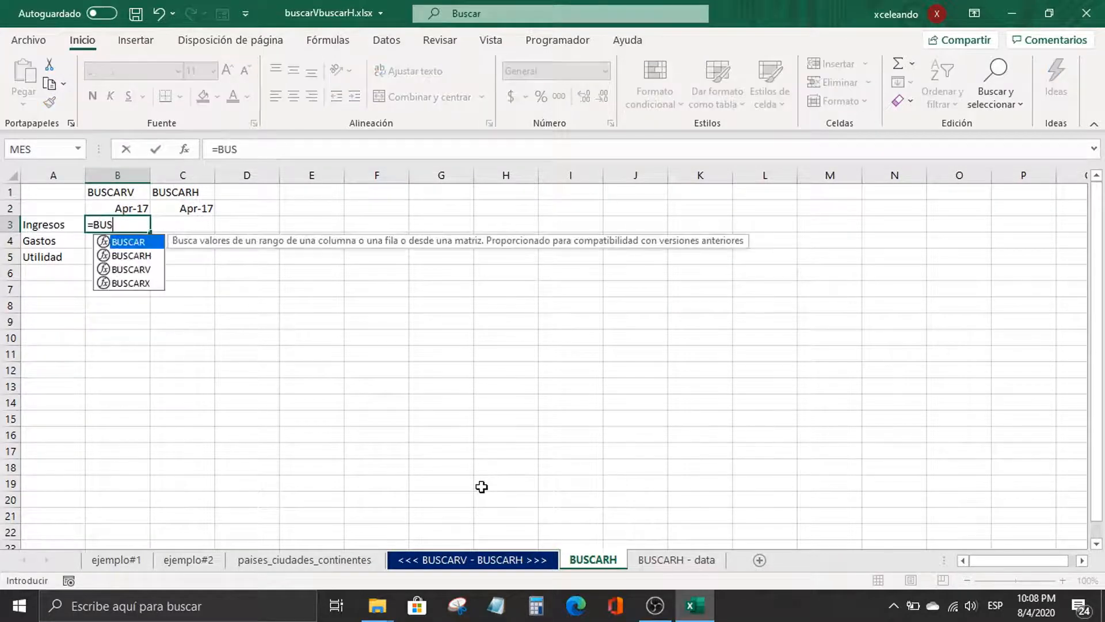
key(Down)
key(Down)
key(Tab)
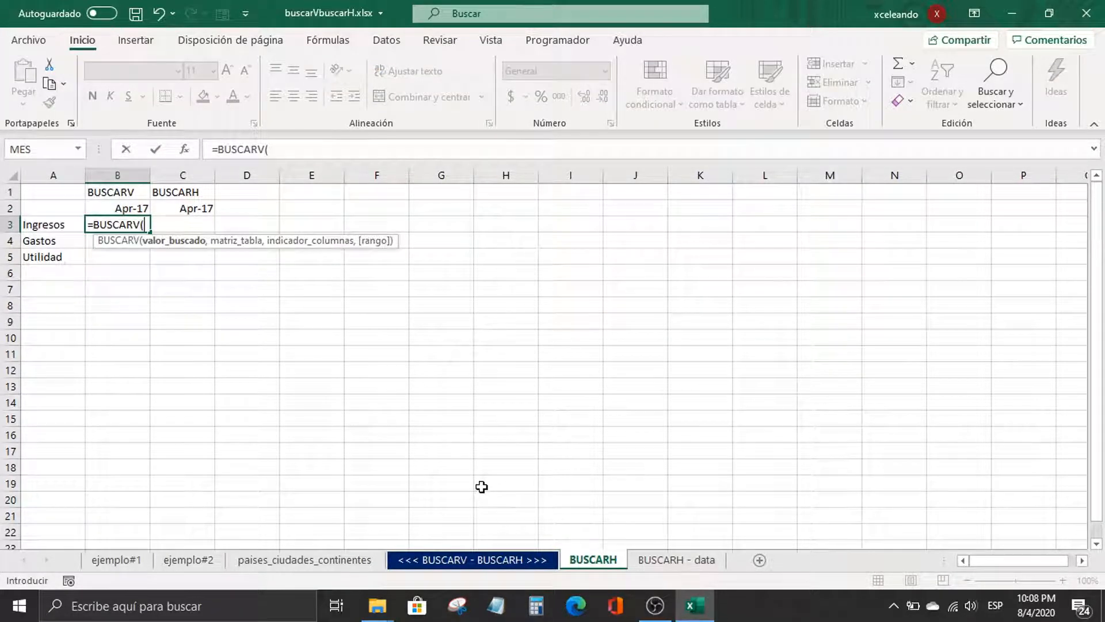
click(31, 224)
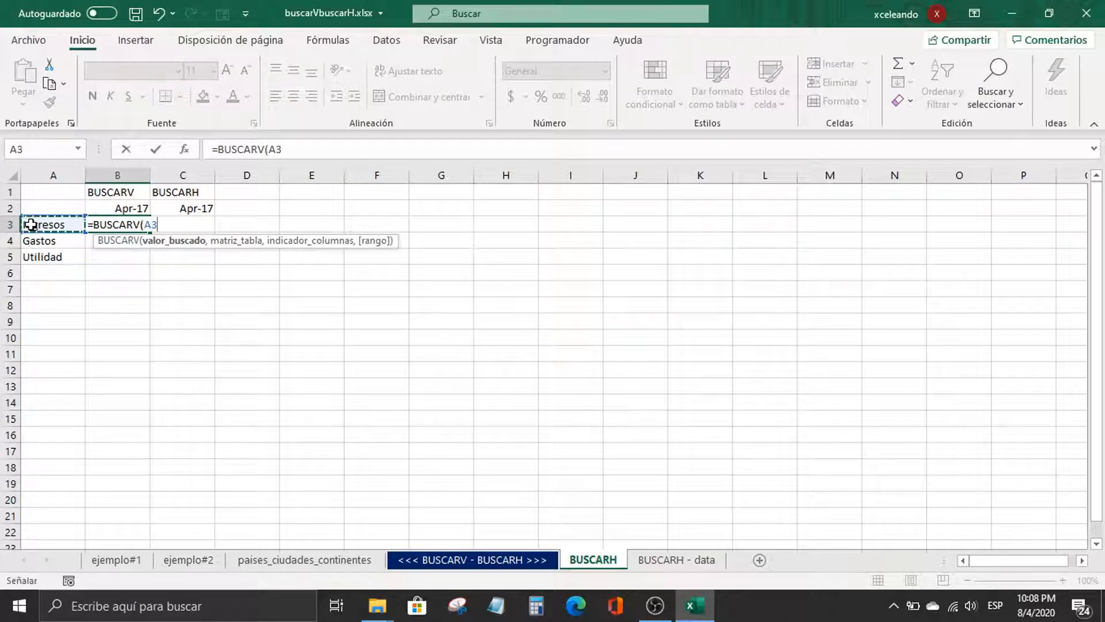
text(,)
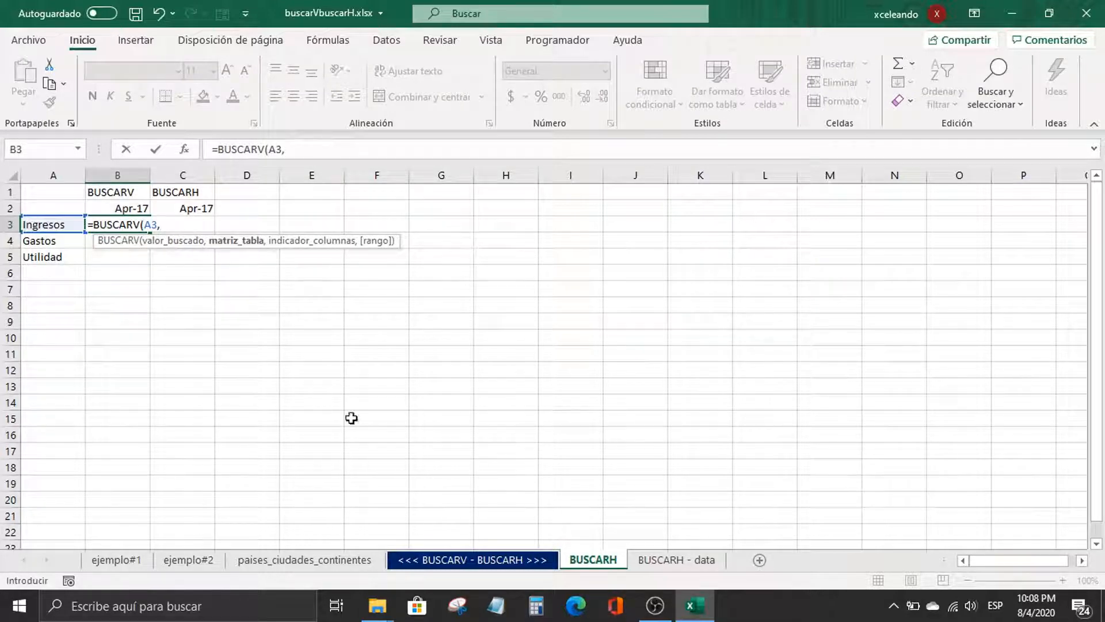
click(671, 567)
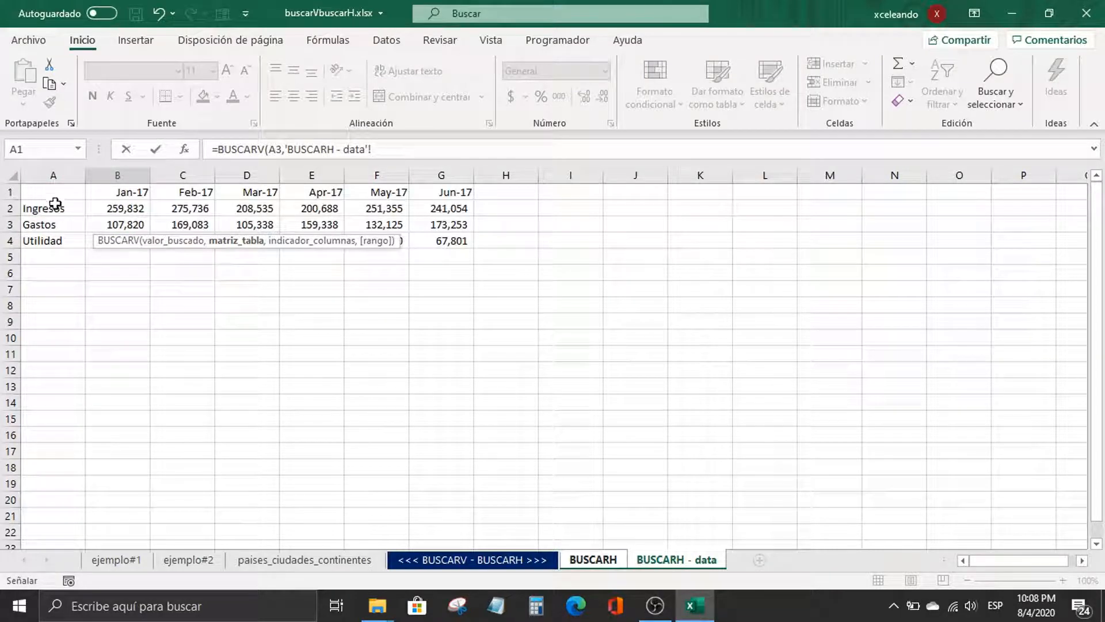
drag(75, 210, 299, 239)
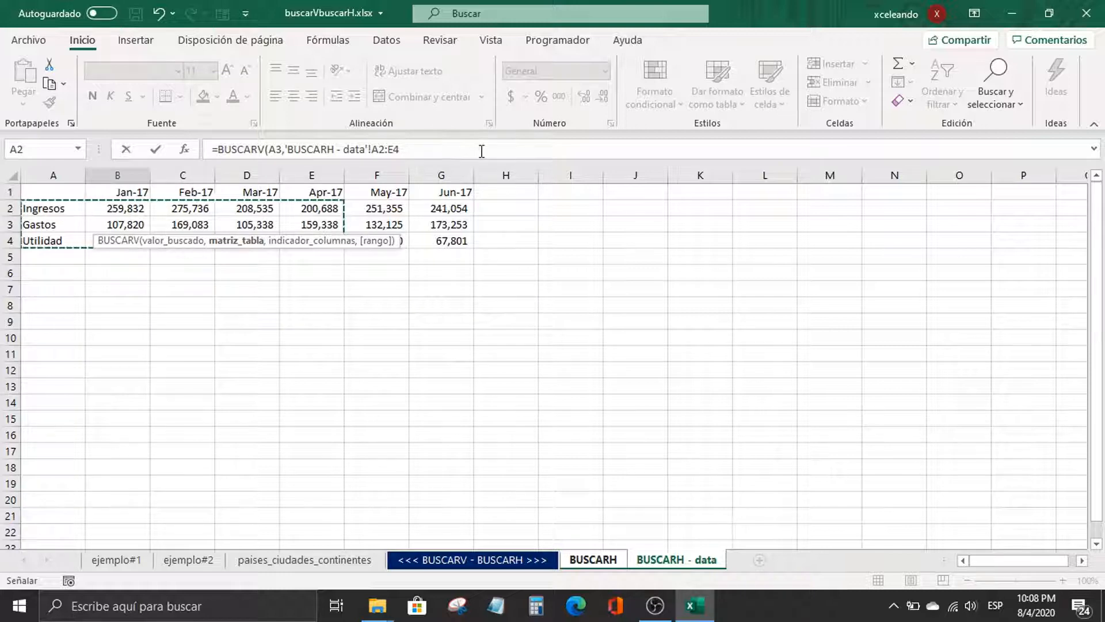
drag(400, 149, 291, 150)
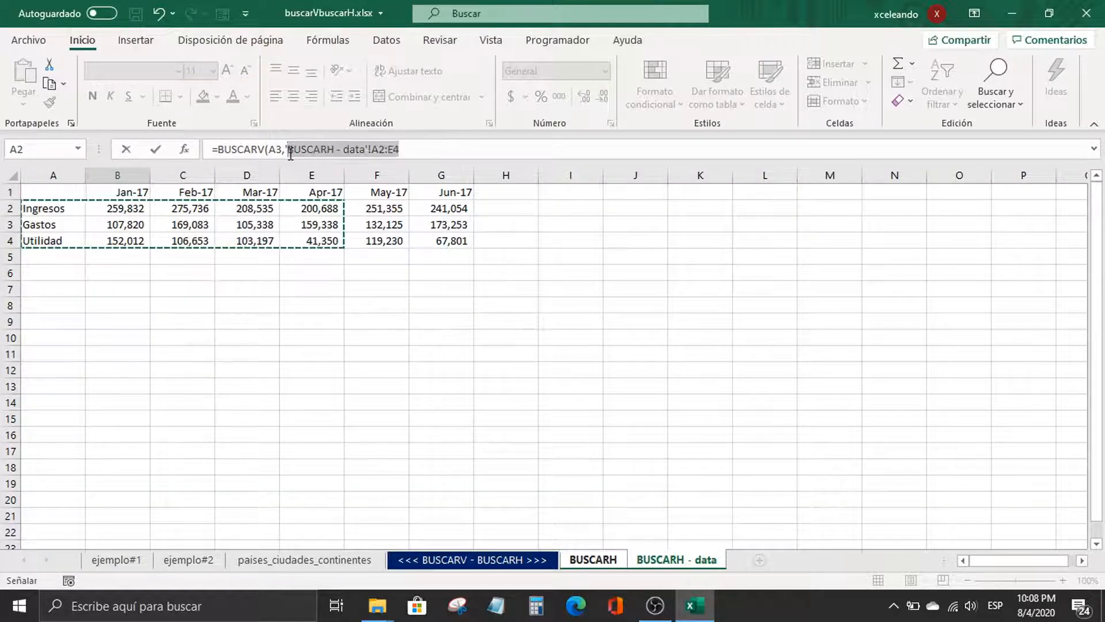
key(BackSpace)
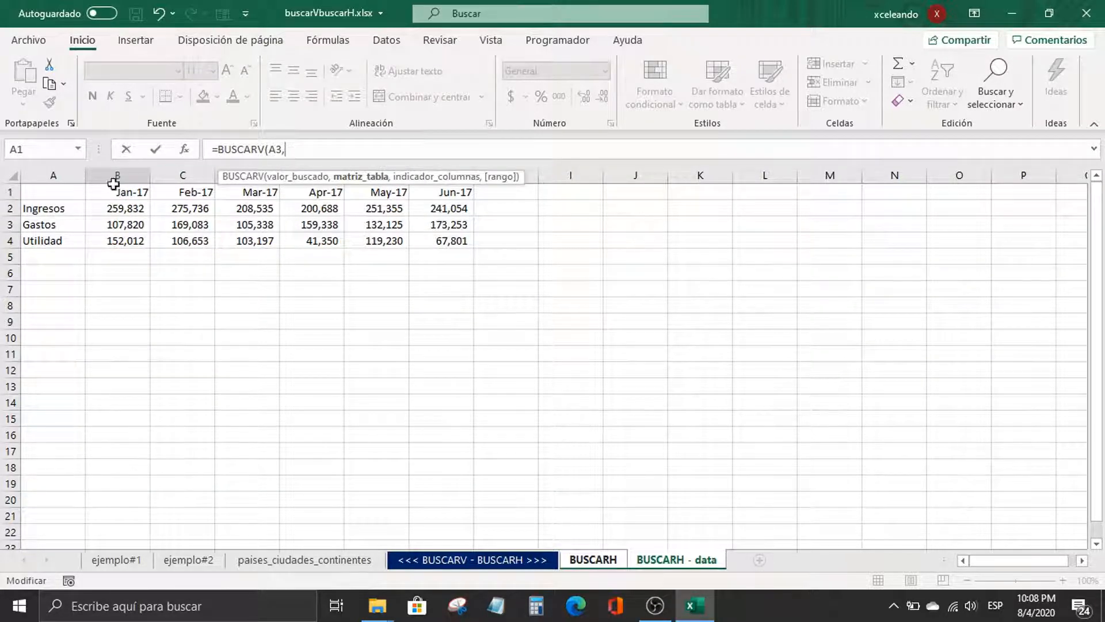
Step: Complete the B3 formula with table range A2:E4 of BUSCARH - data, column index 5 and FALSO for exact match
drag(69, 207, 302, 237)
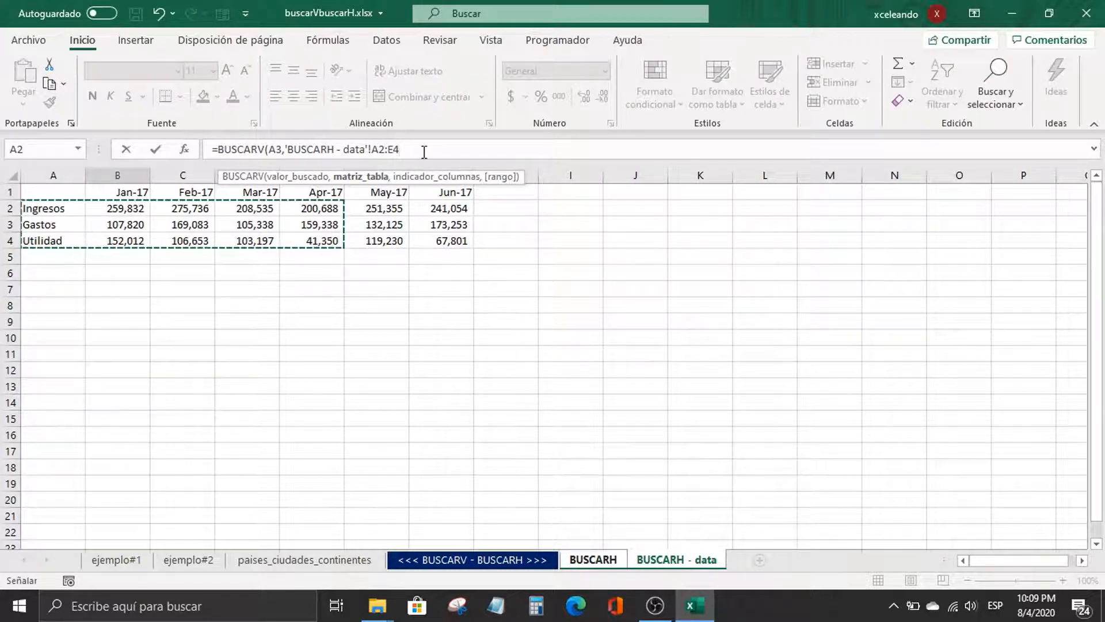
text(,5)
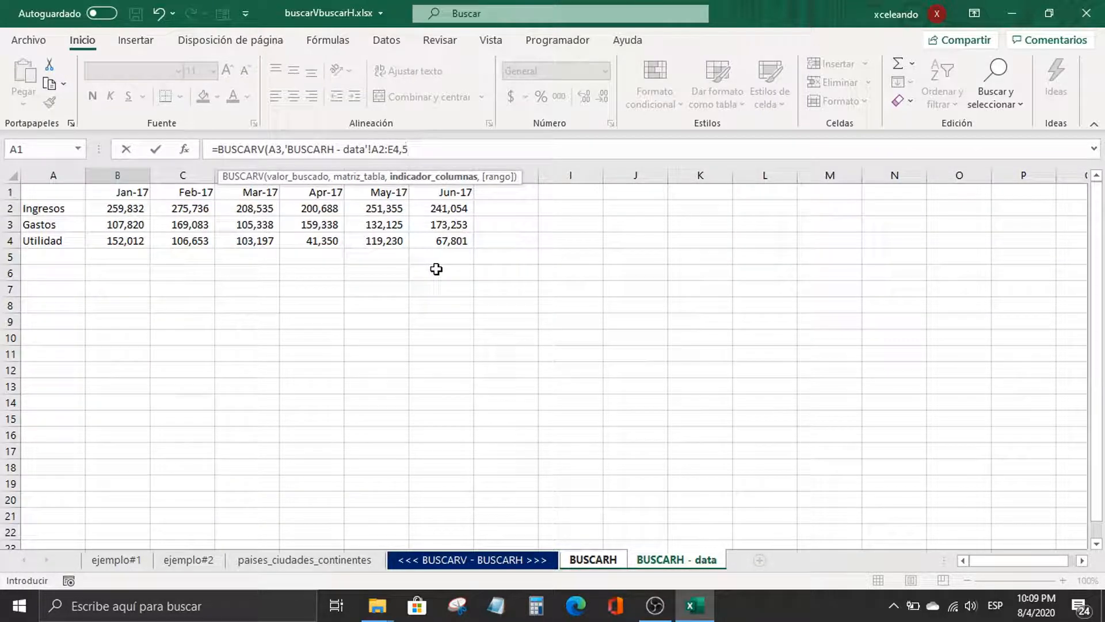
text(,)
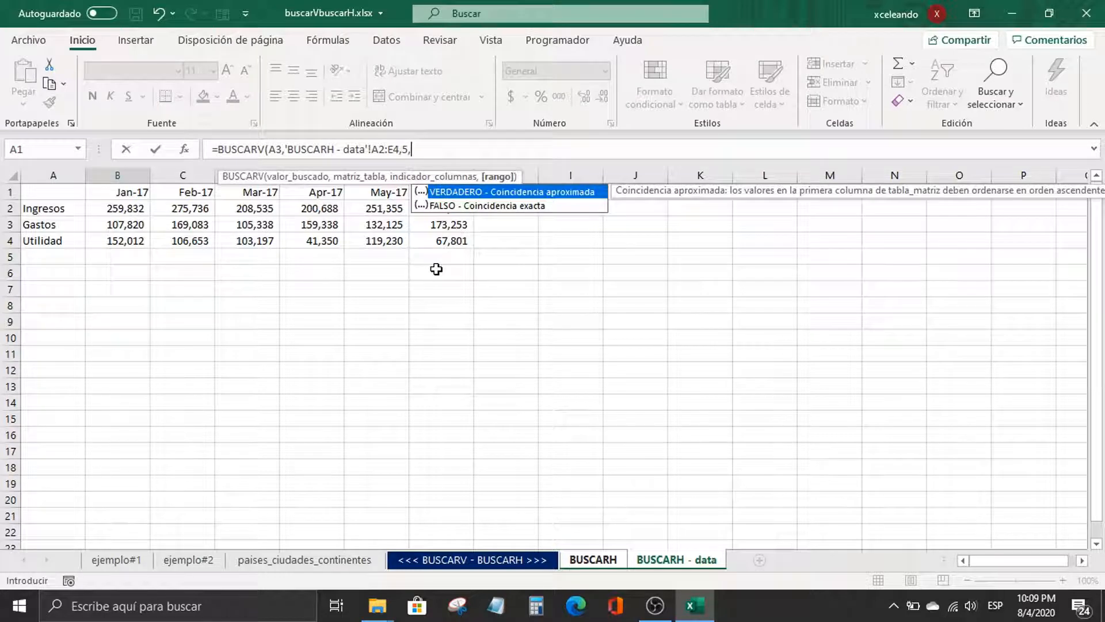
text(FALSO))
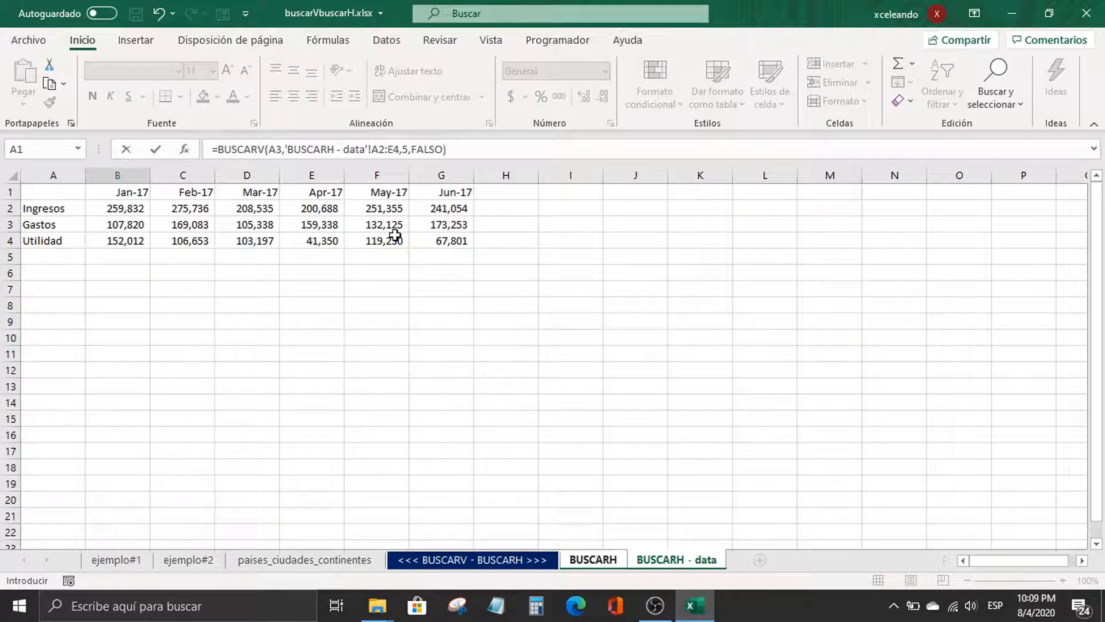
key(Return)
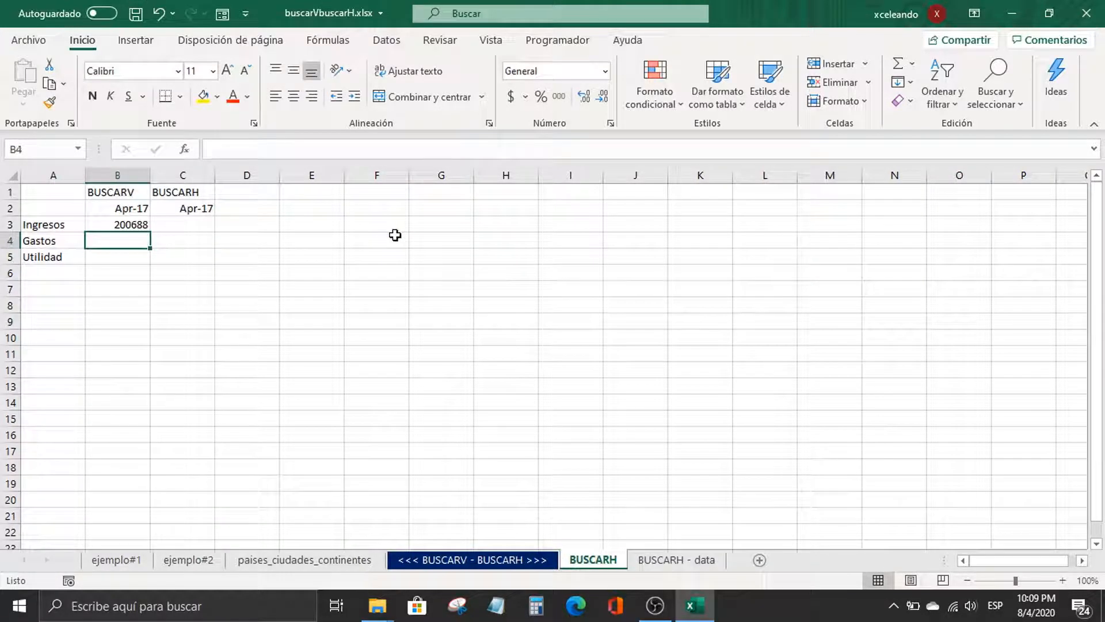
click(116, 219)
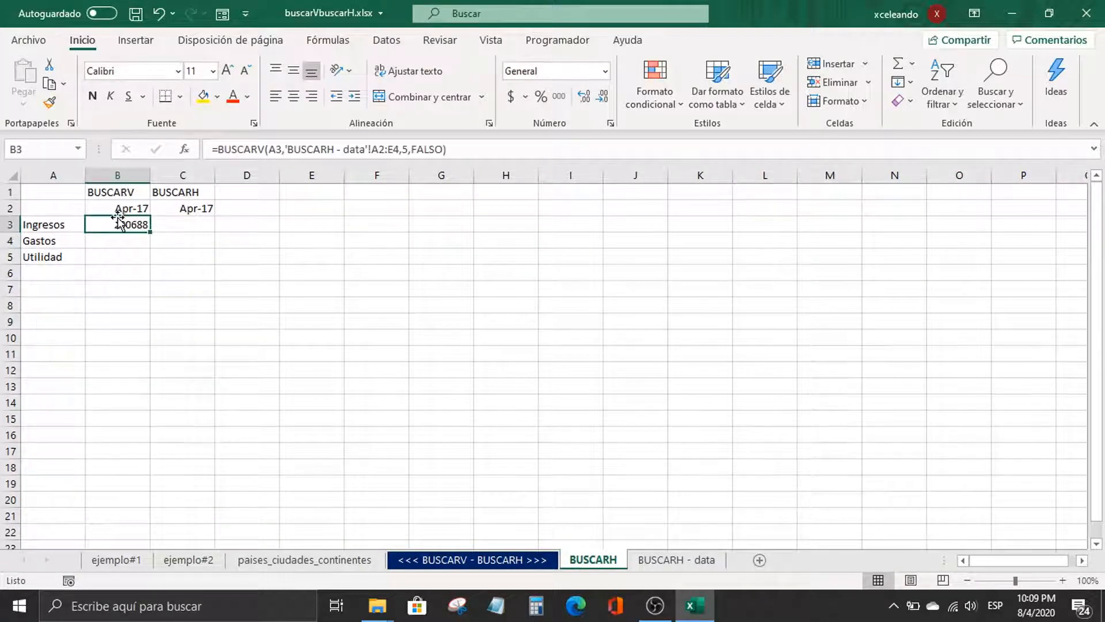
Step: Fill the B3 BUSCARV formula down to B5 and format B3:B5 with thousands separators and no decimals
double_click(150, 232)
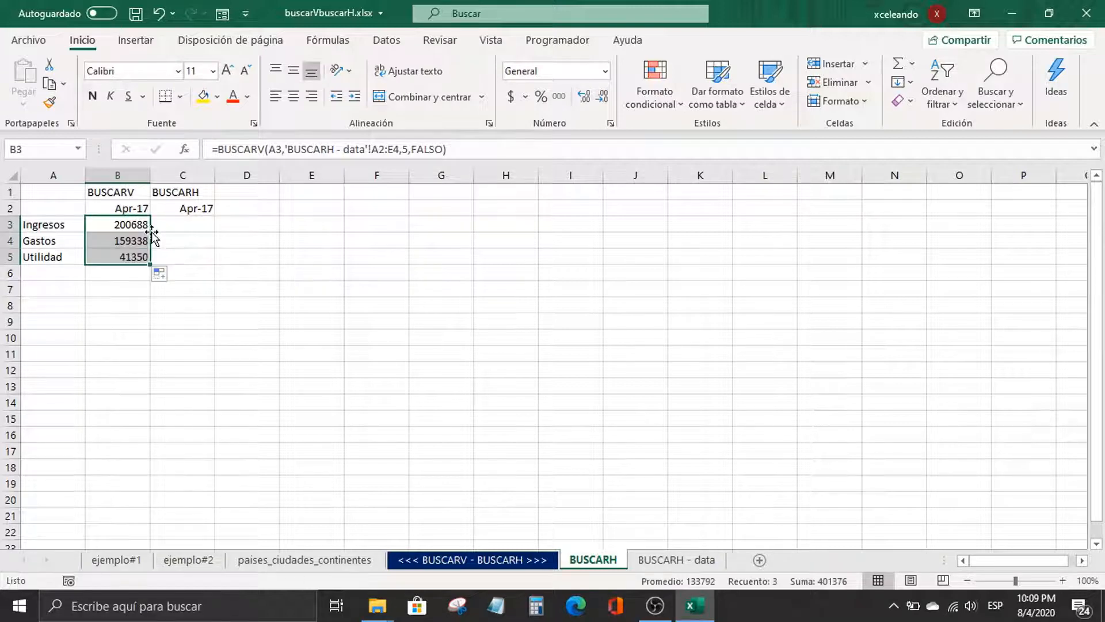
click(559, 96)
click(601, 96)
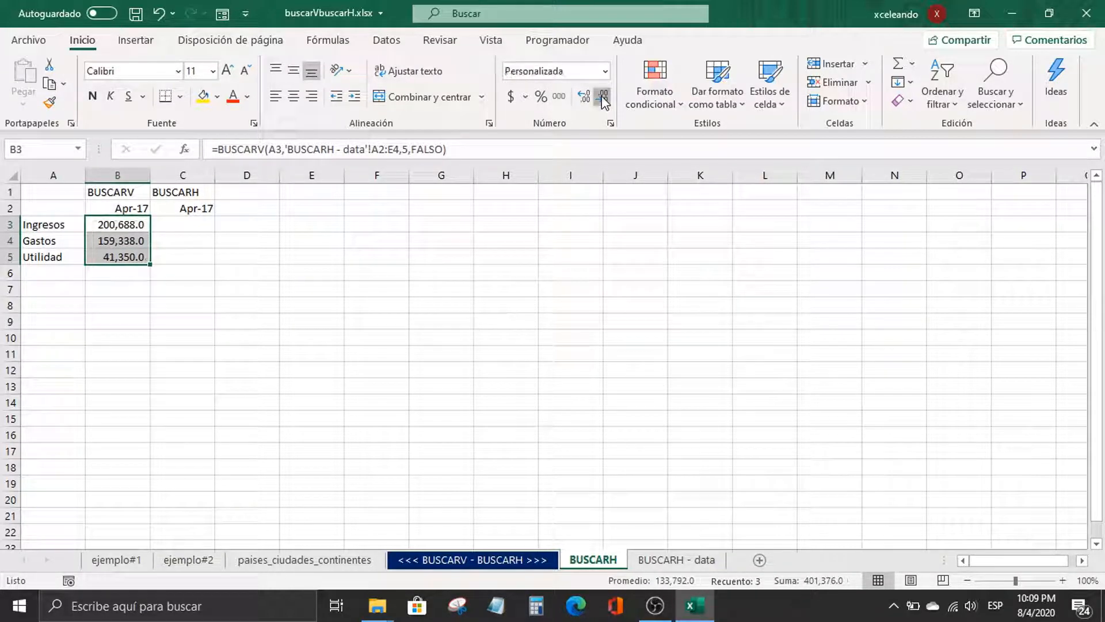
click(601, 96)
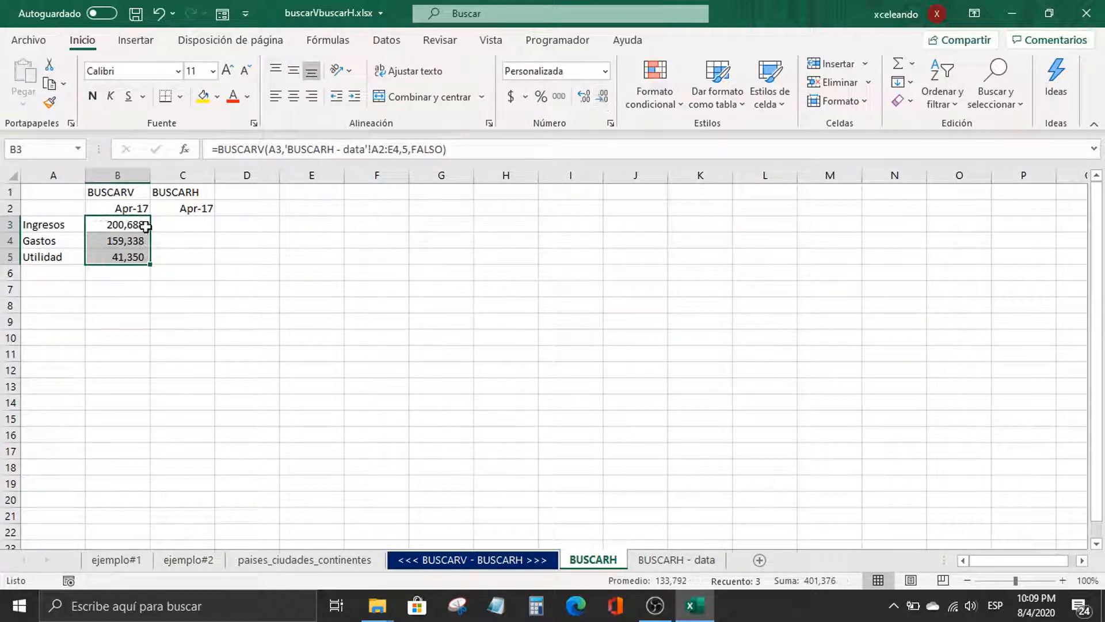
Step: Check the BUSCARV results against the Apr-17 figures in column E of BUSCARH - data
click(695, 567)
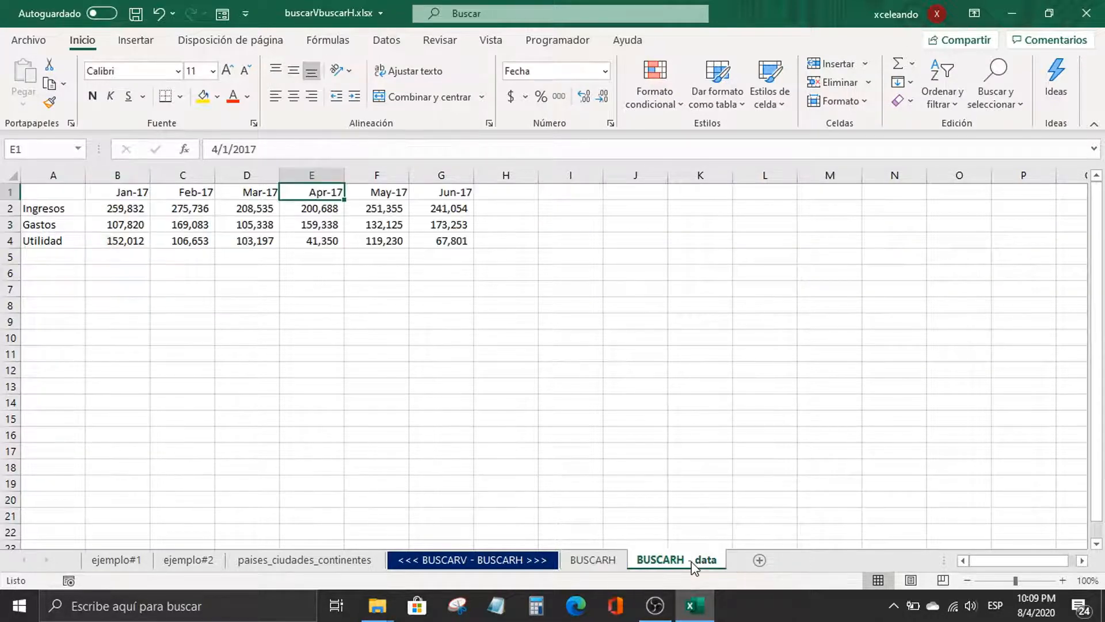
click(311, 210)
drag(311, 209, 311, 257)
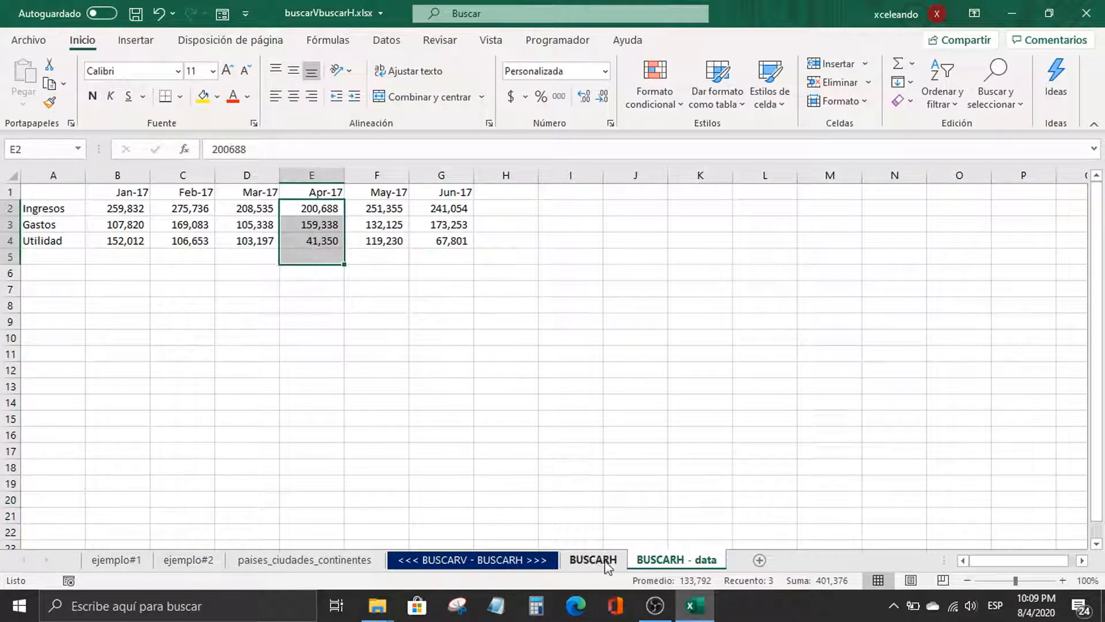
click(623, 563)
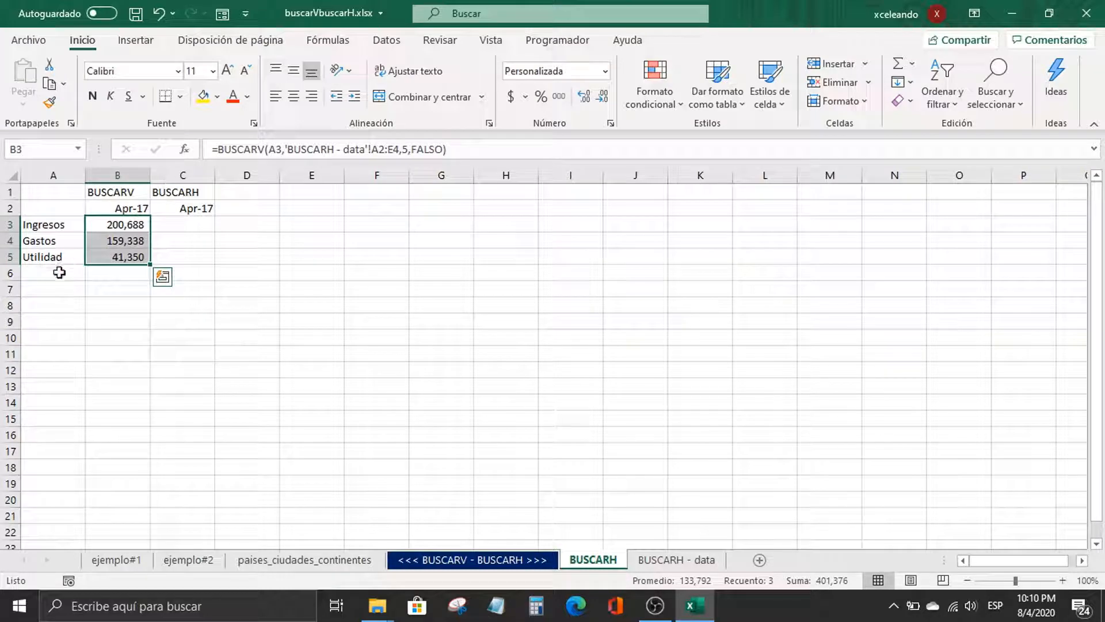
Step: Examine the B3 BUSCARV formula on the BUSCARH sheet alongside its lookup labels in column A and the Apr-17 date in C2
click(201, 224)
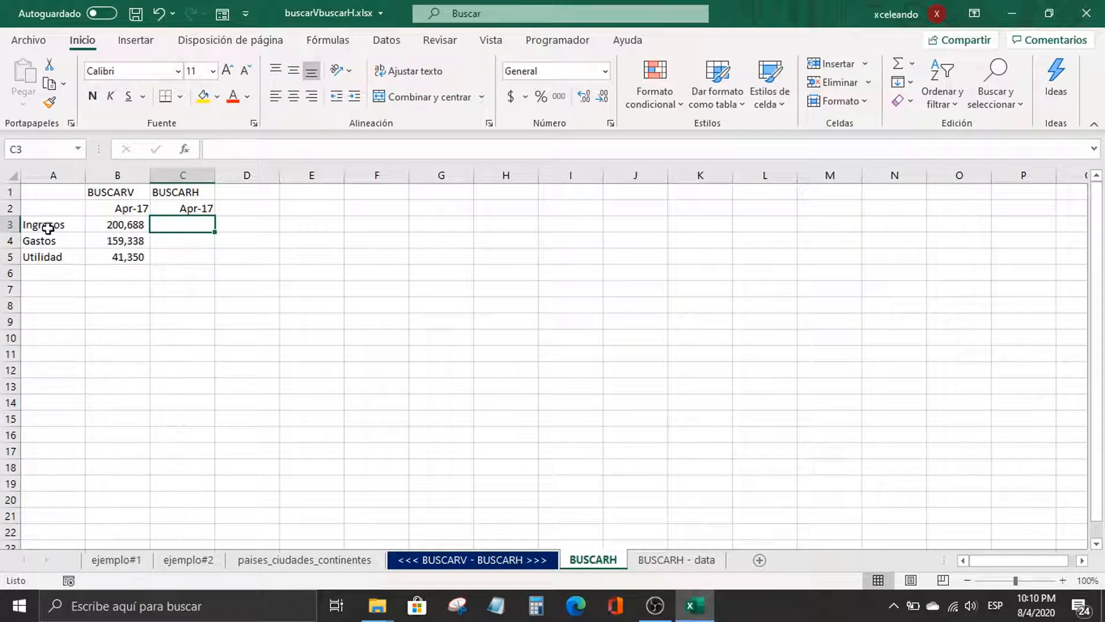
drag(46, 230, 54, 252)
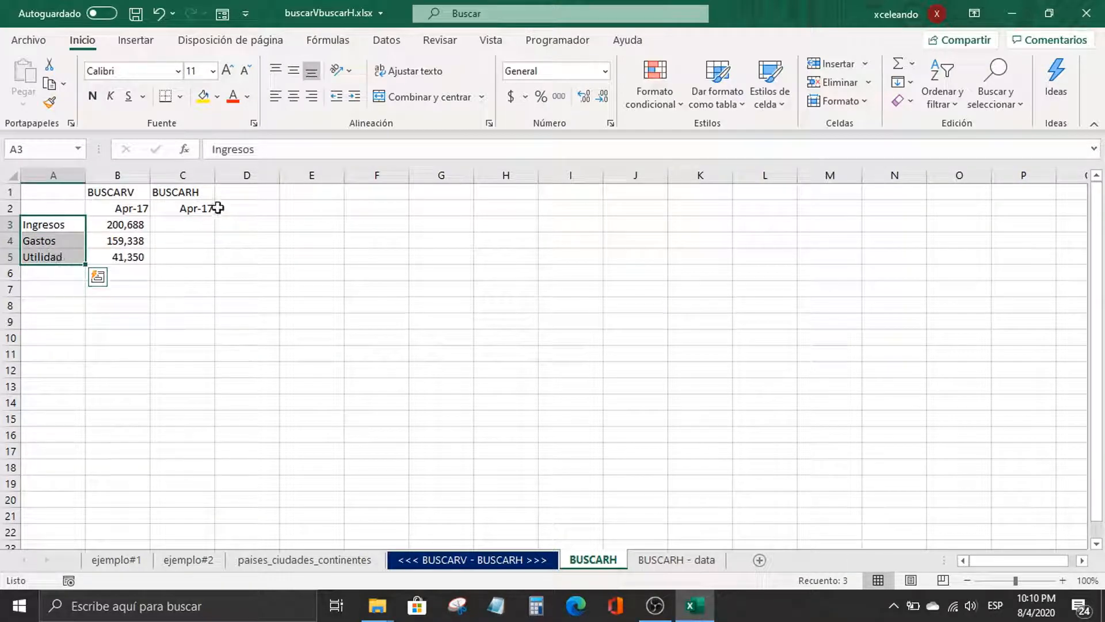
click(196, 207)
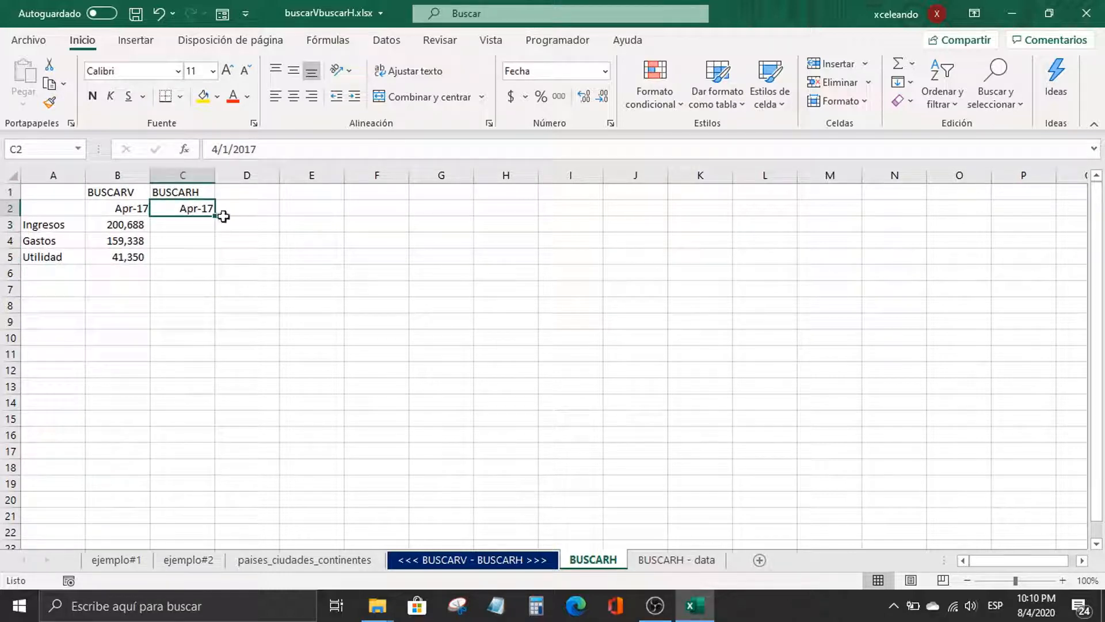
click(131, 226)
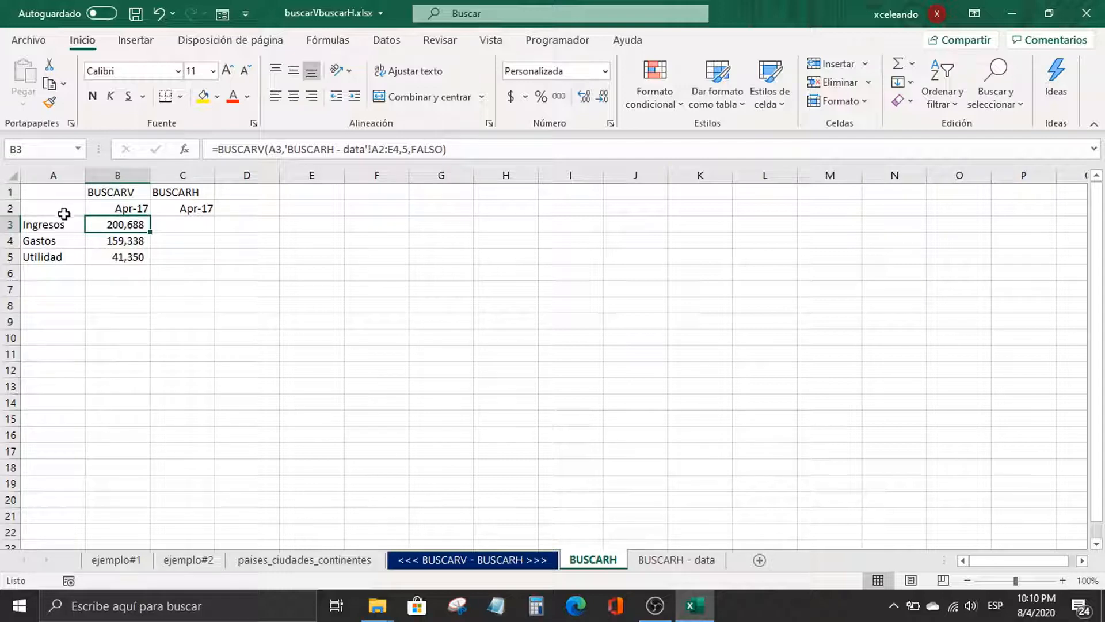
drag(52, 225, 40, 529)
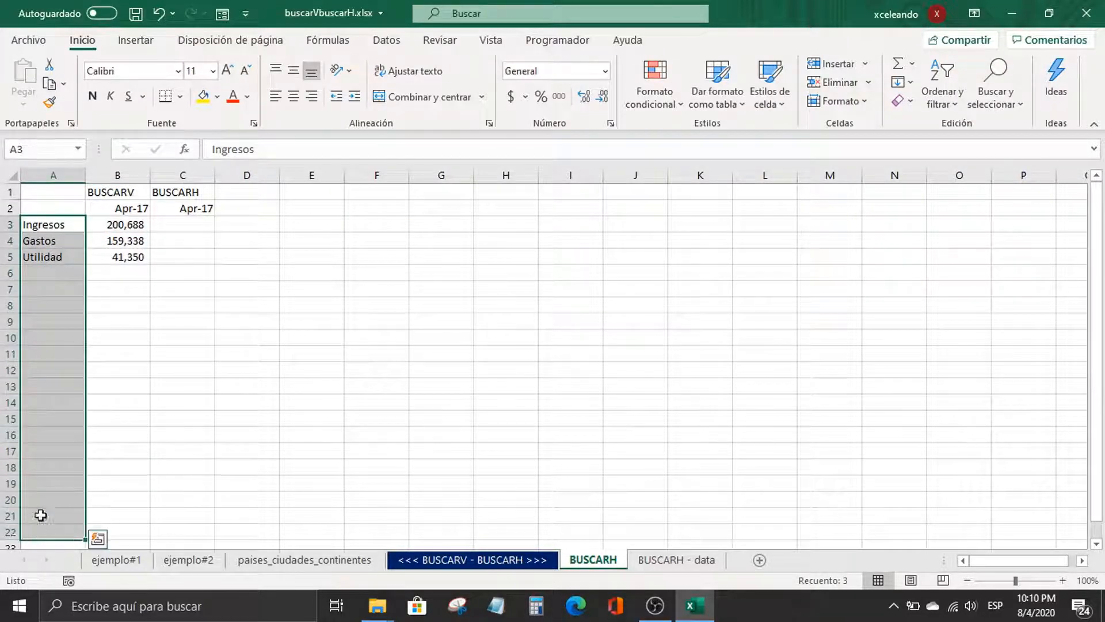
click(60, 175)
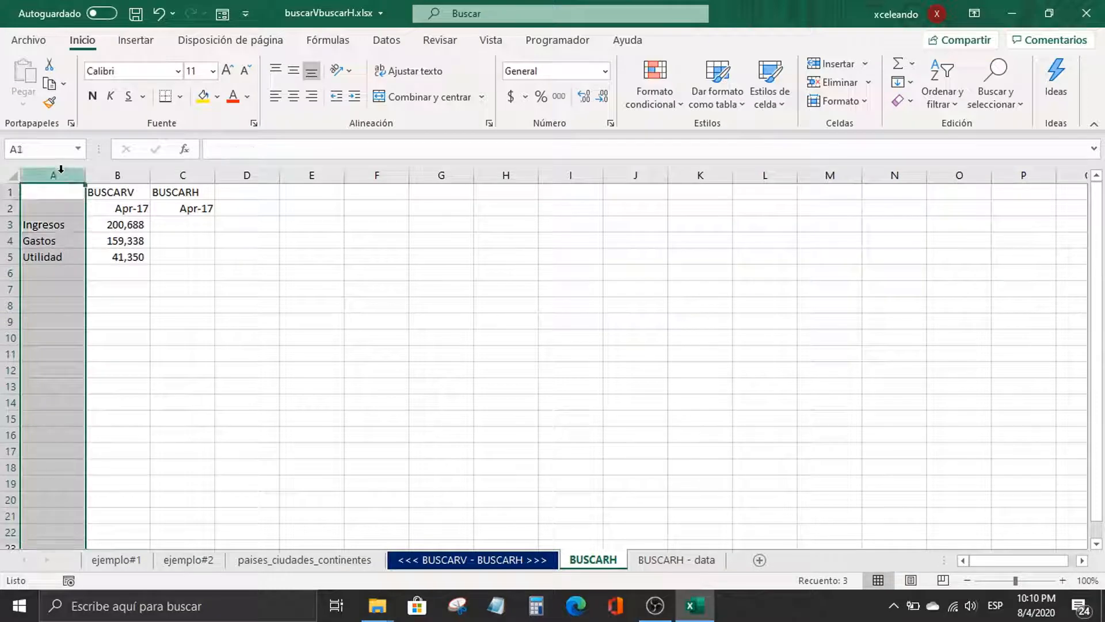
click(123, 224)
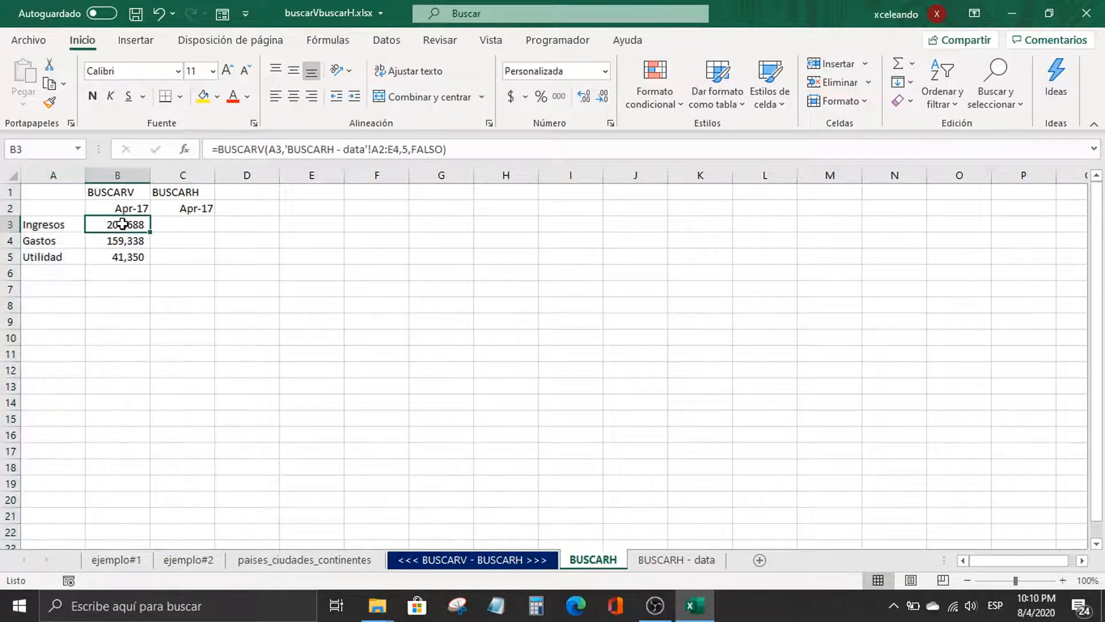
click(53, 175)
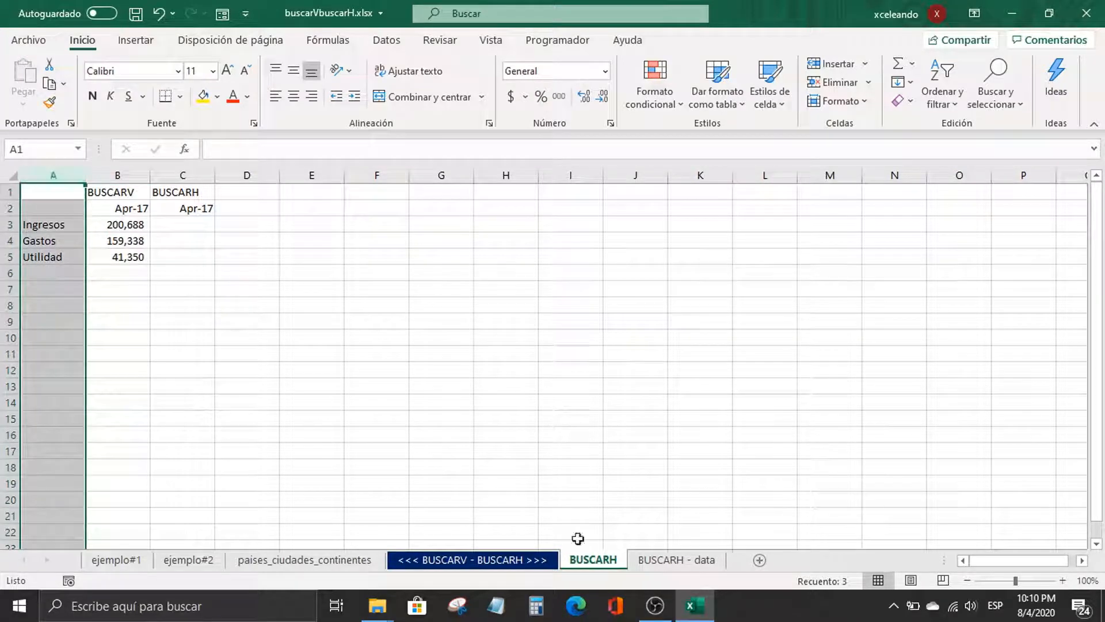
Step: Review the column positions from A through the Apr-17 column E in BUSCARH - data
click(662, 561)
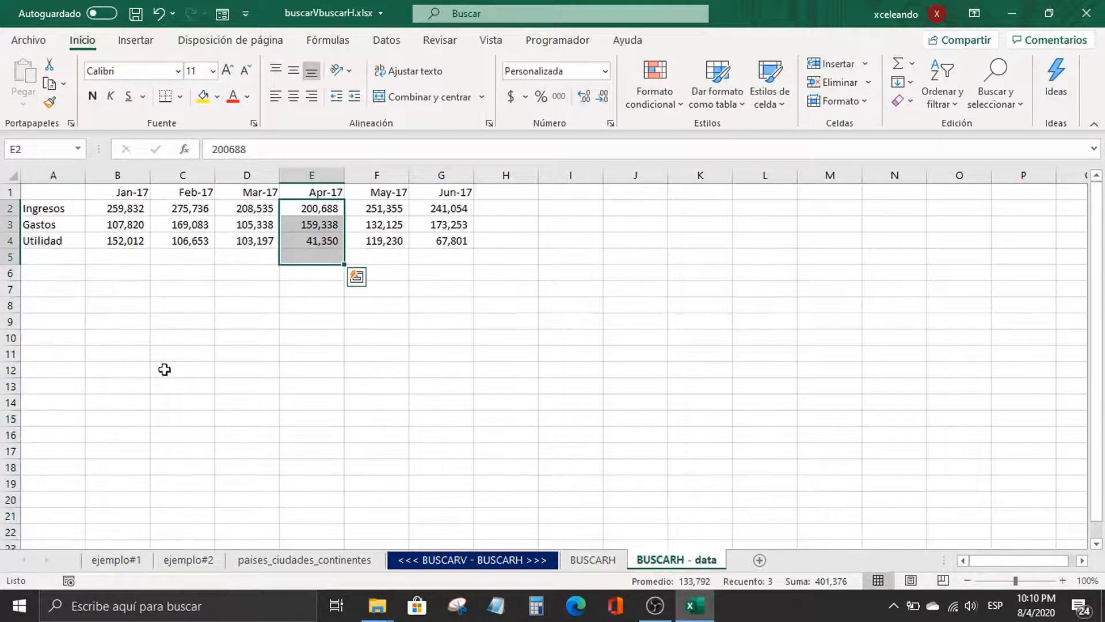
click(45, 172)
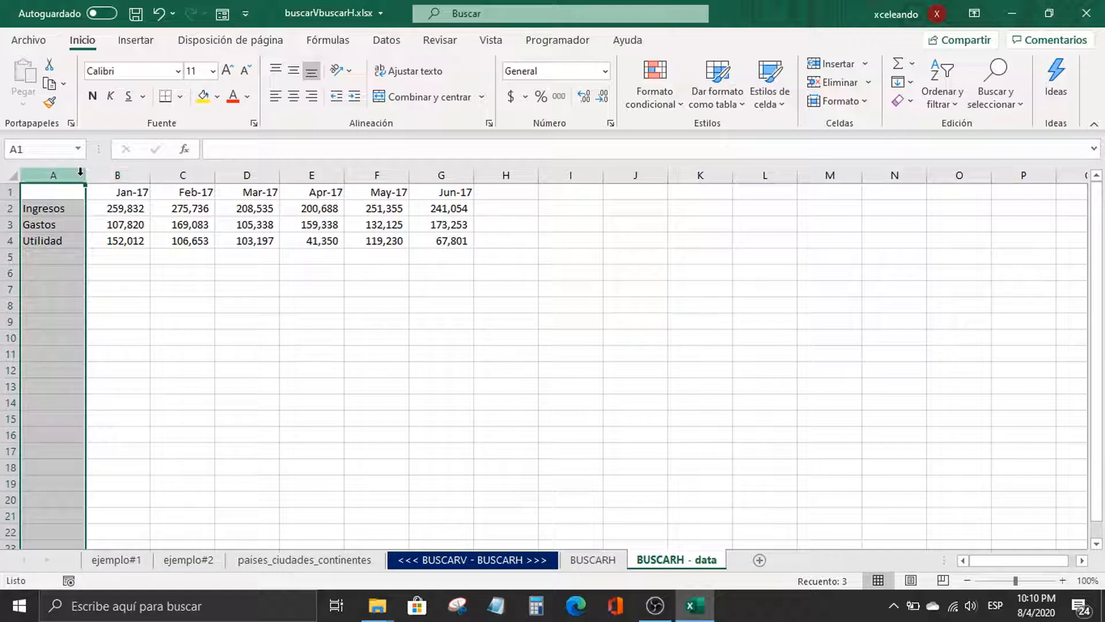
click(112, 170)
drag(179, 170, 259, 166)
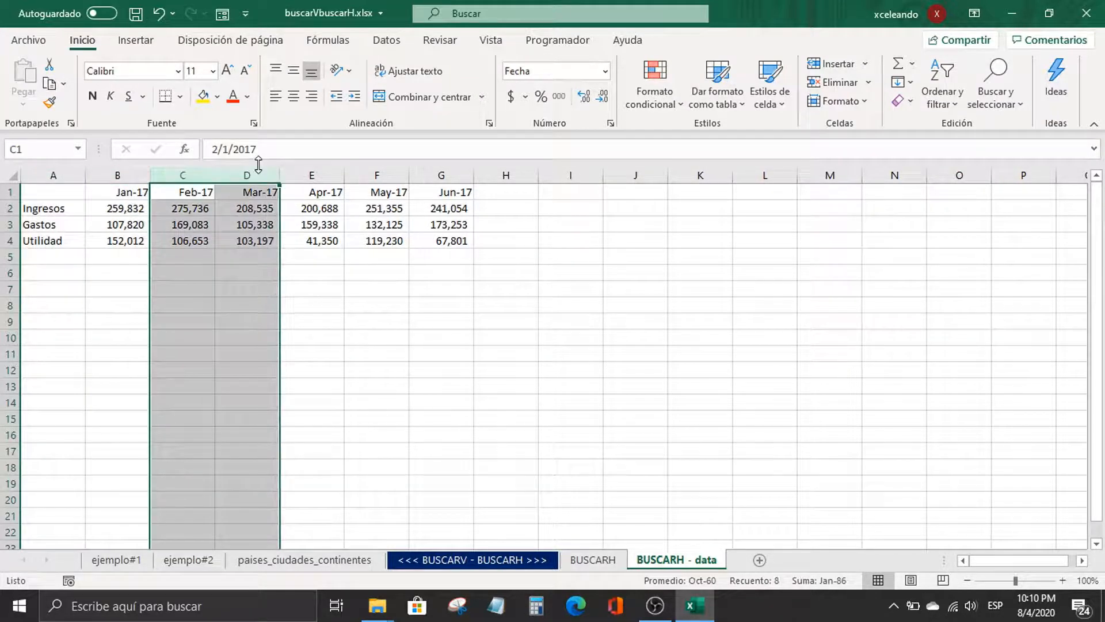
click(303, 168)
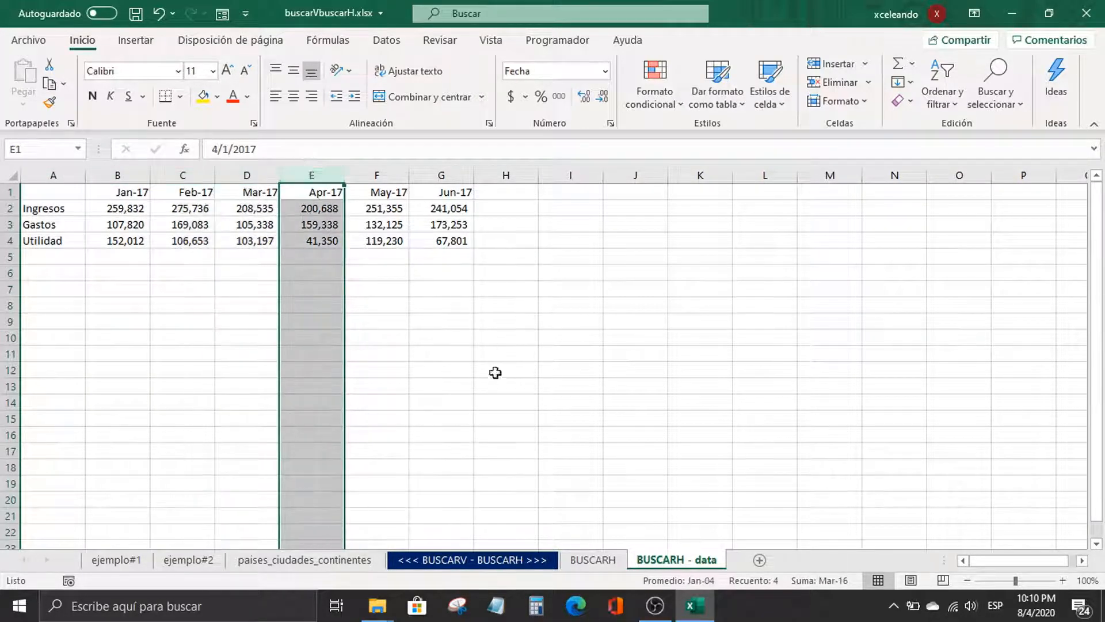
click(599, 561)
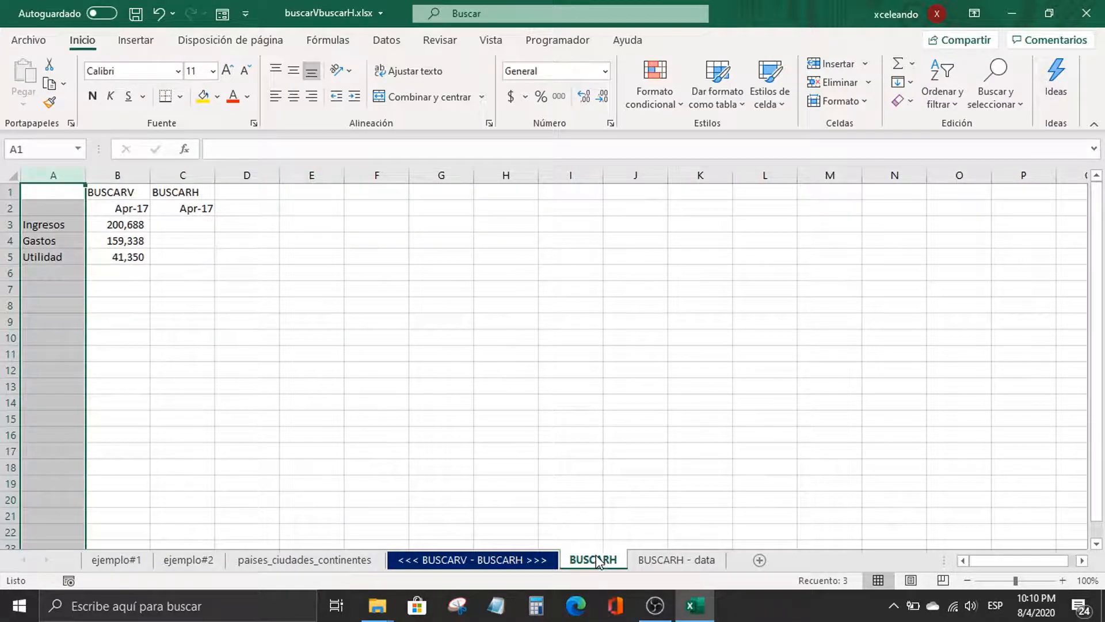
Step: Examine the Apr-17 date in row 2 of BUSCARH and the month headings, Gastos and Utilidad rows in BUSCARH - data
click(206, 228)
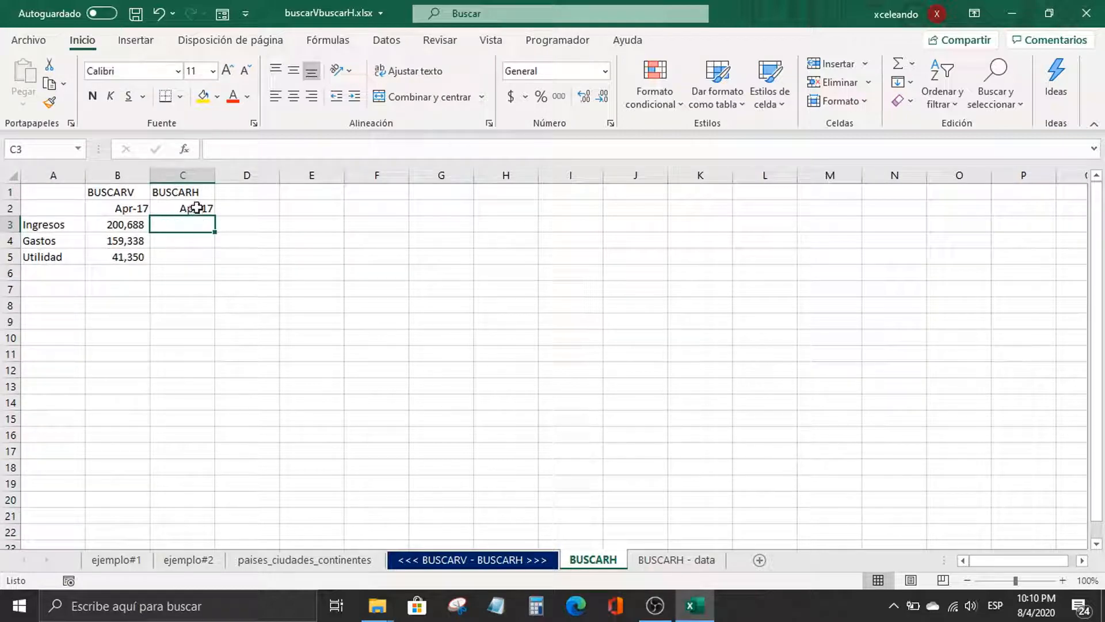
click(197, 208)
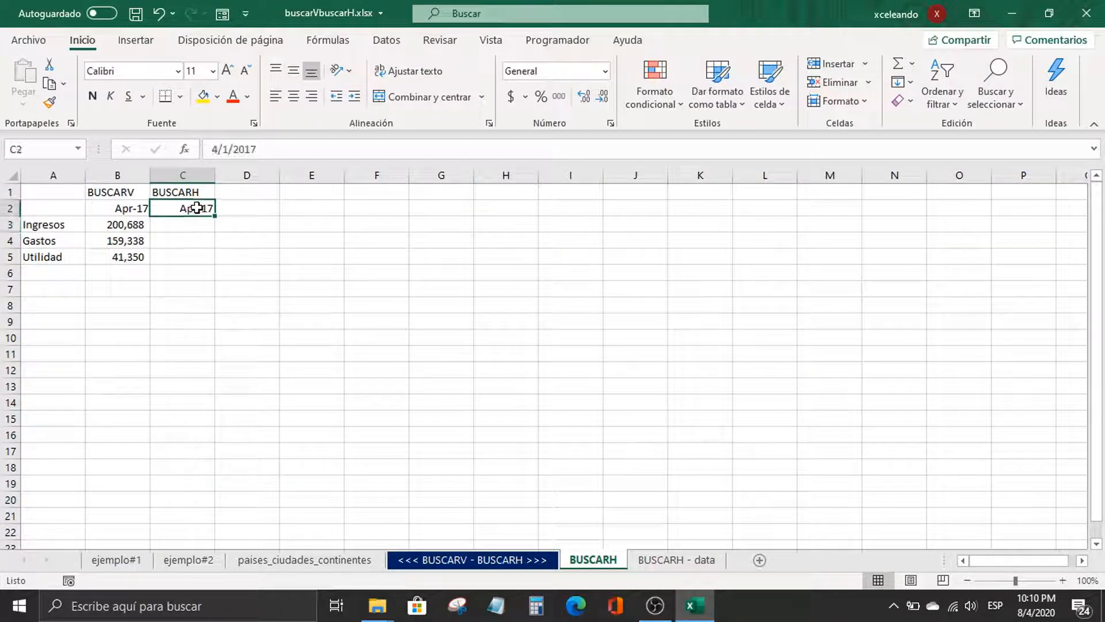
click(10, 208)
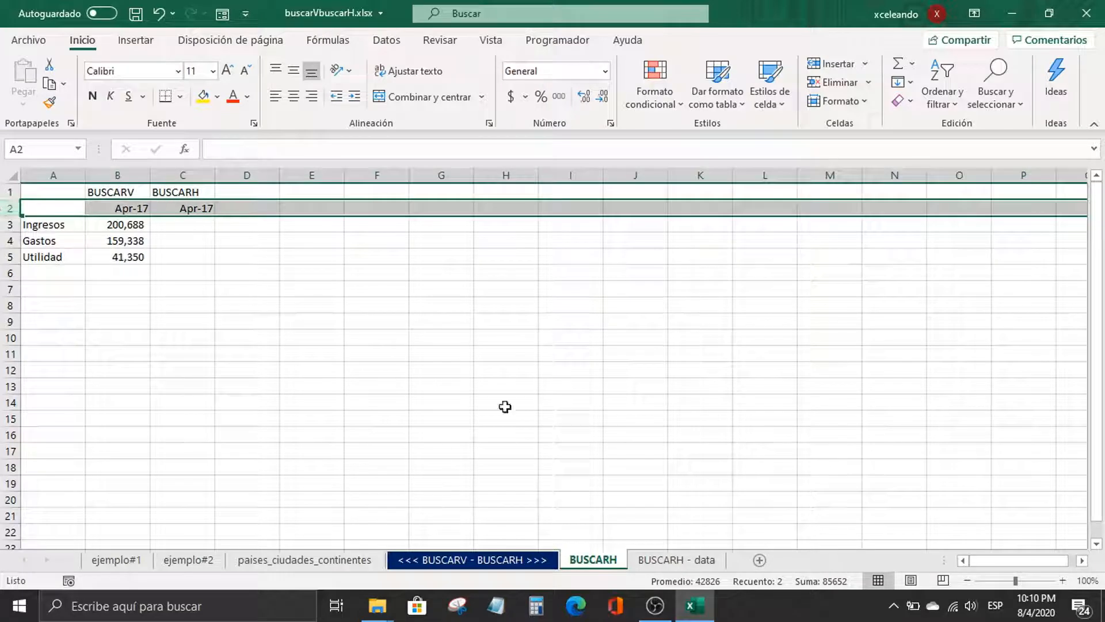
click(684, 559)
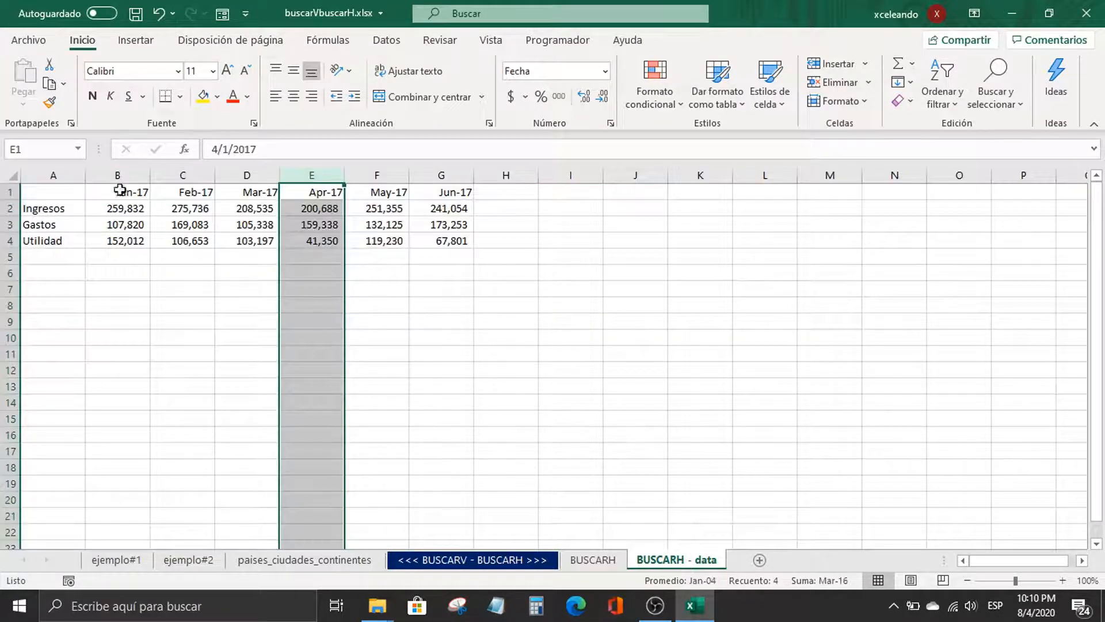
drag(110, 190, 439, 193)
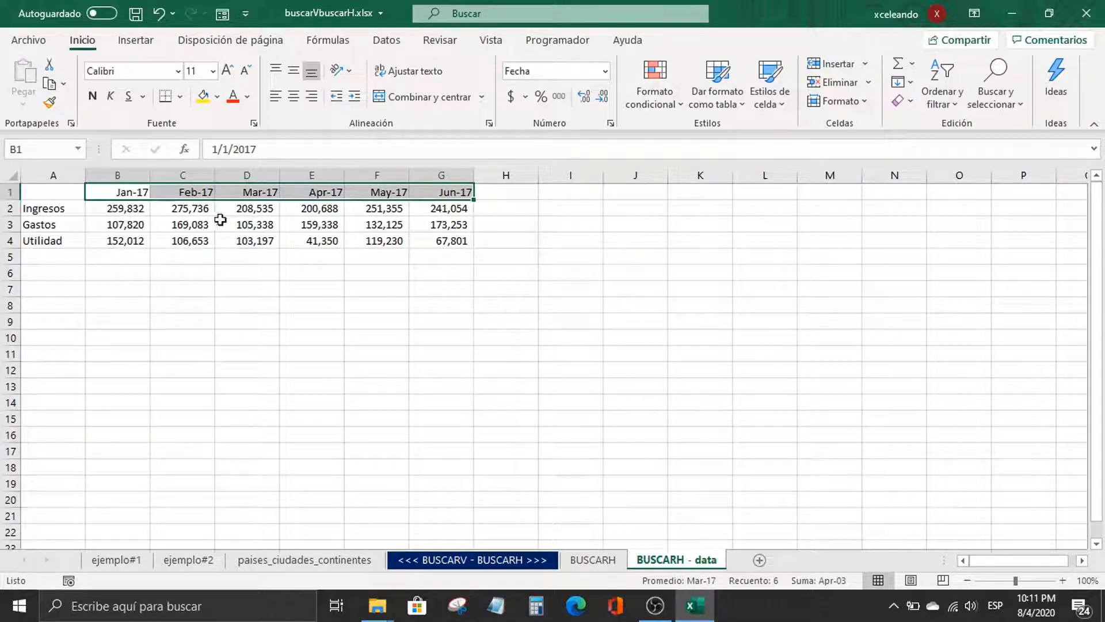
click(119, 219)
drag(119, 219, 467, 225)
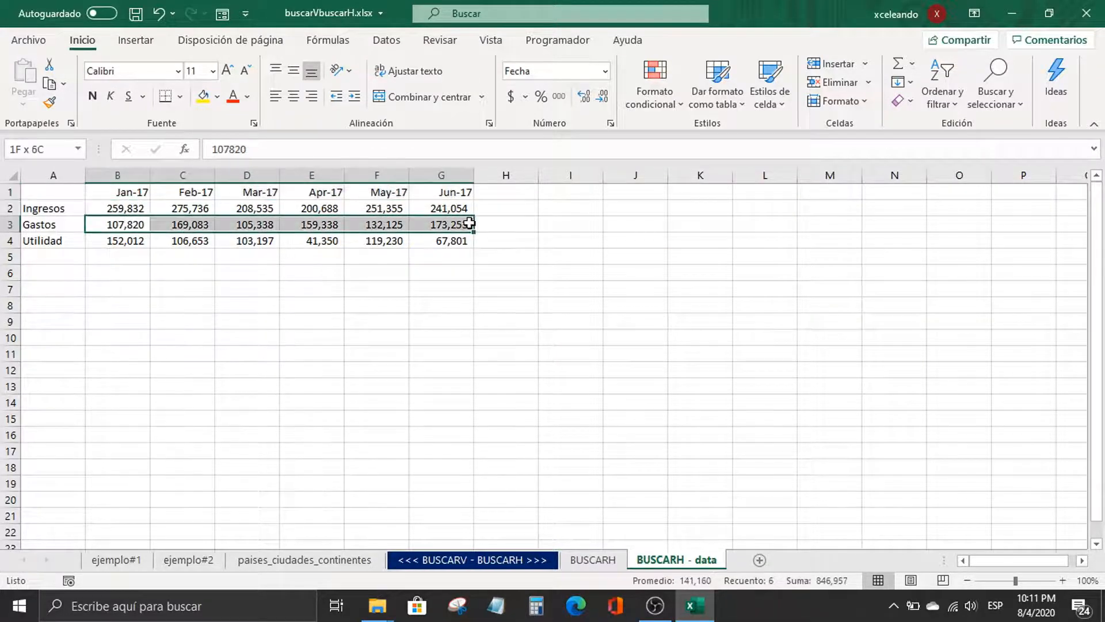
drag(126, 236, 484, 229)
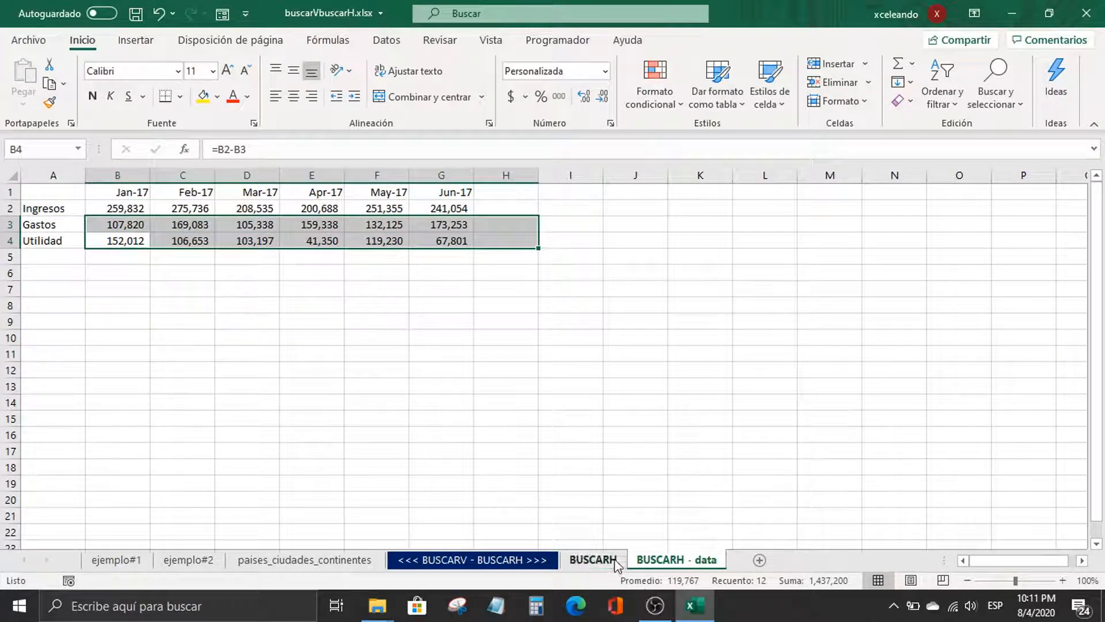
click(598, 560)
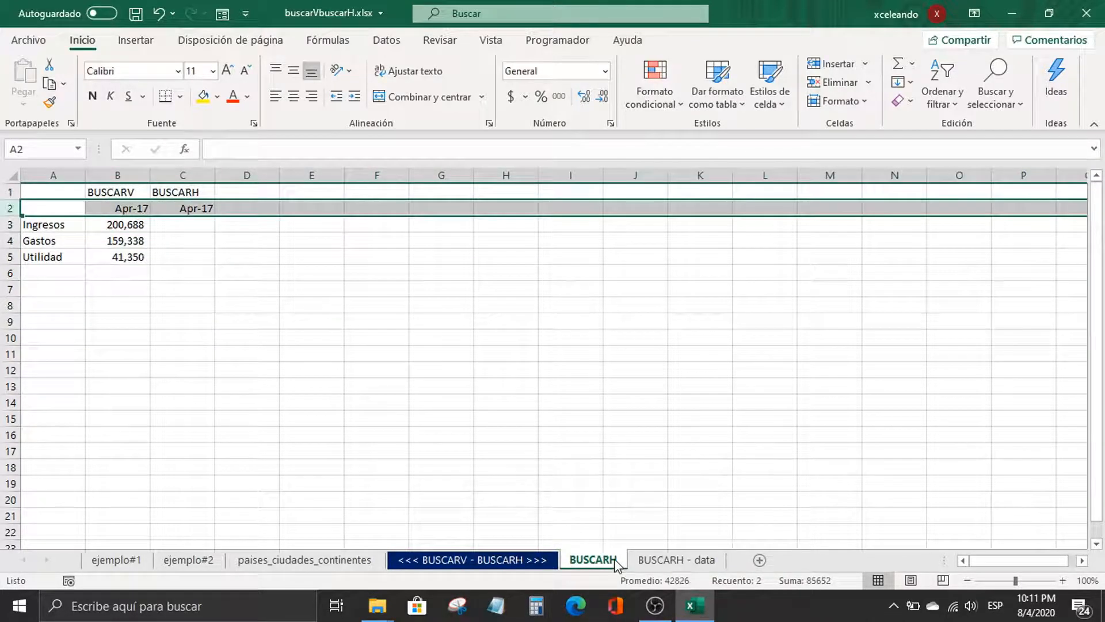
Step: Begin a BUSCARH formula in C3 with the absolute reference $C$2 as the lookup value
click(185, 223)
text(=BUS)
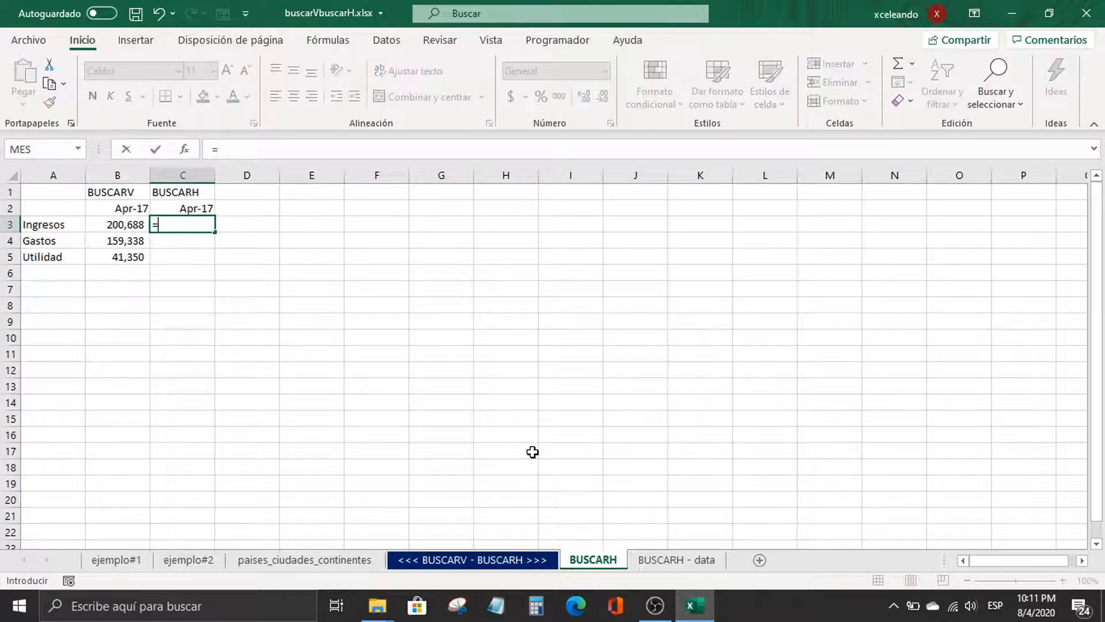
key(Down)
key(Down)
key(Up)
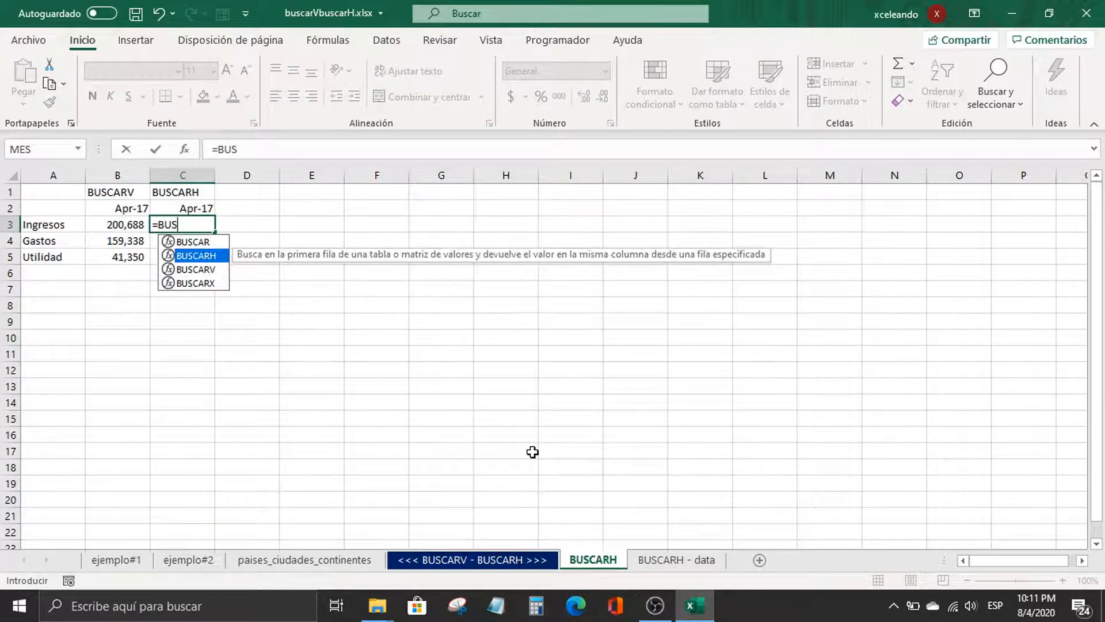
key(Tab)
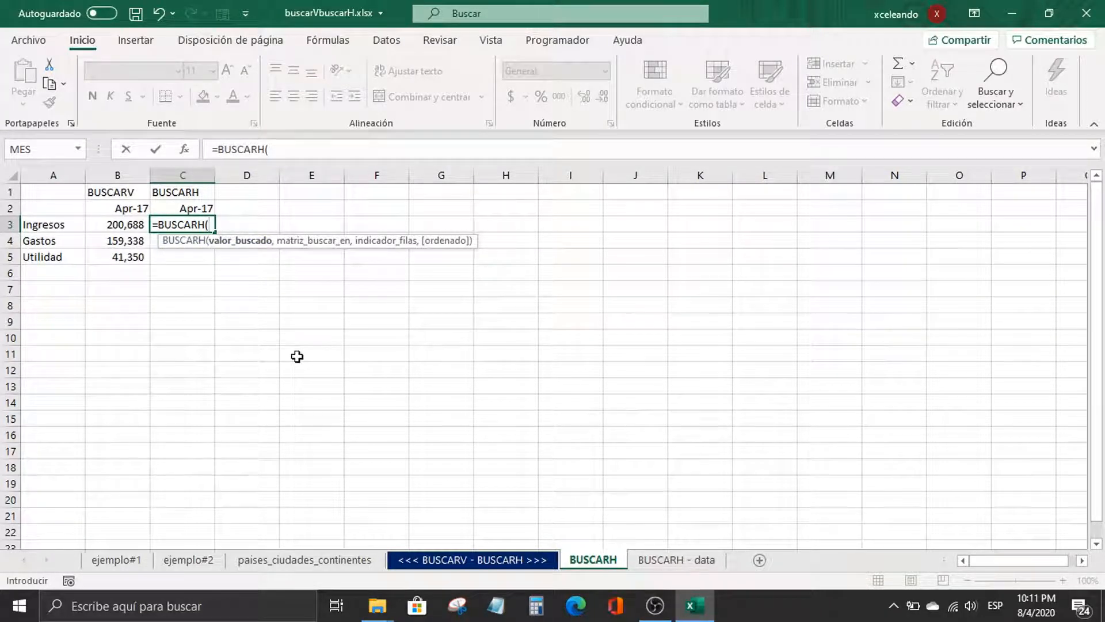
click(185, 206)
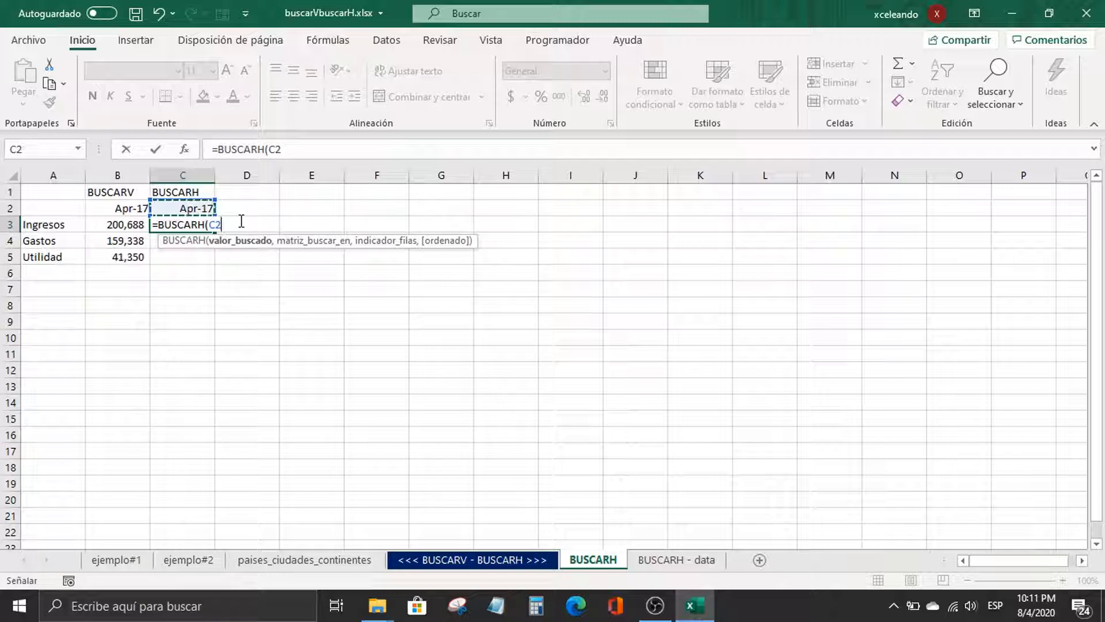
key(F4)
text(,)
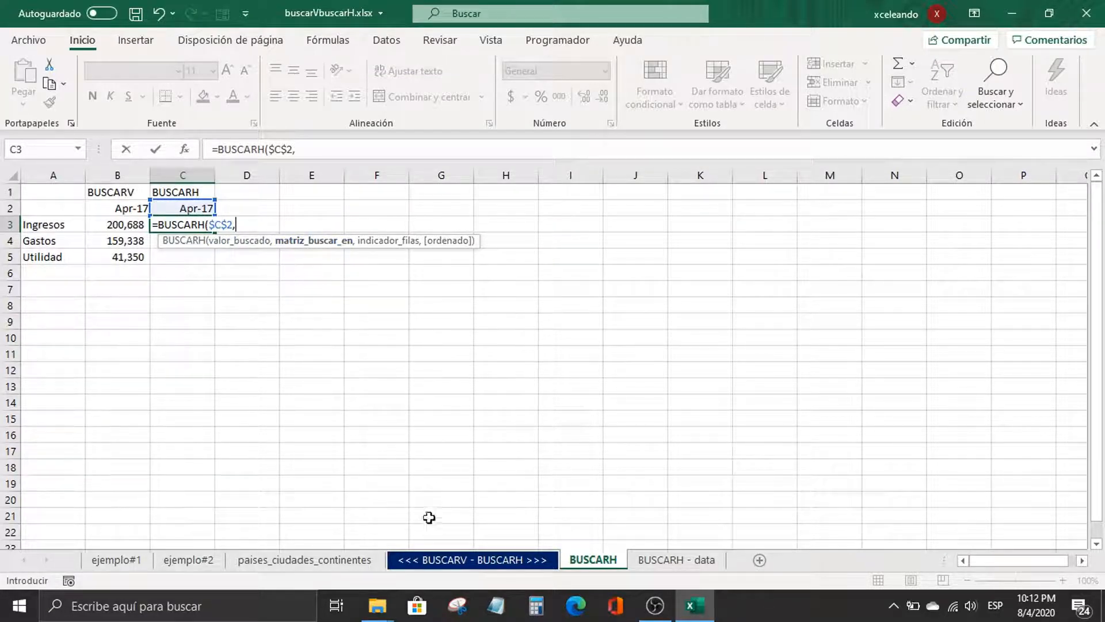
Step: Set the C3 formula's lookup matrix to range B1:G2 on the BUSCARH - data sheet
click(702, 560)
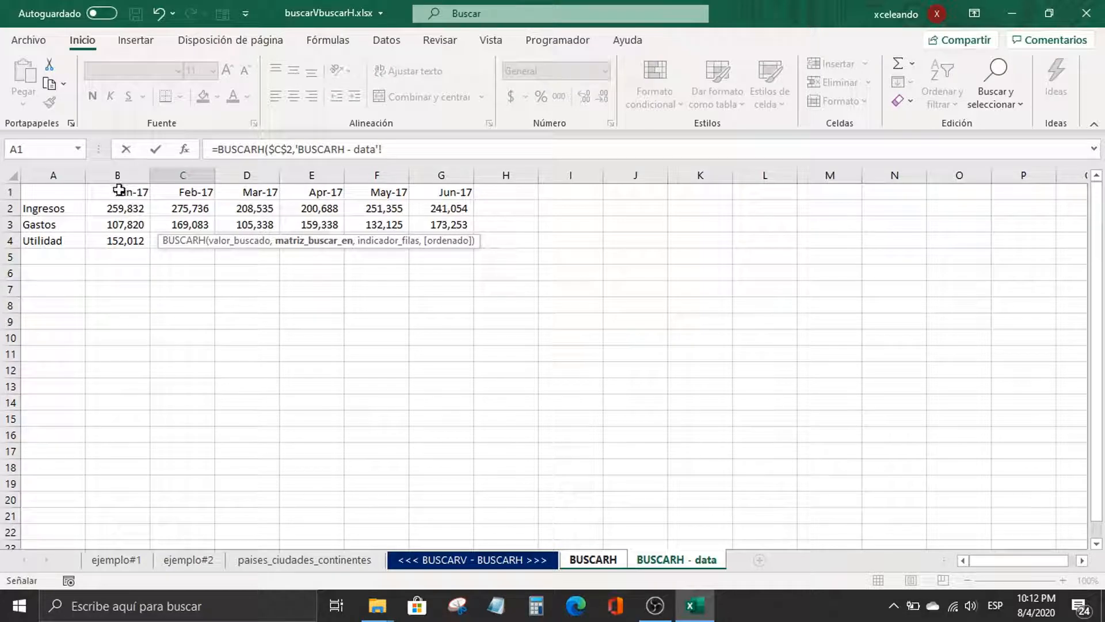
drag(119, 189, 460, 215)
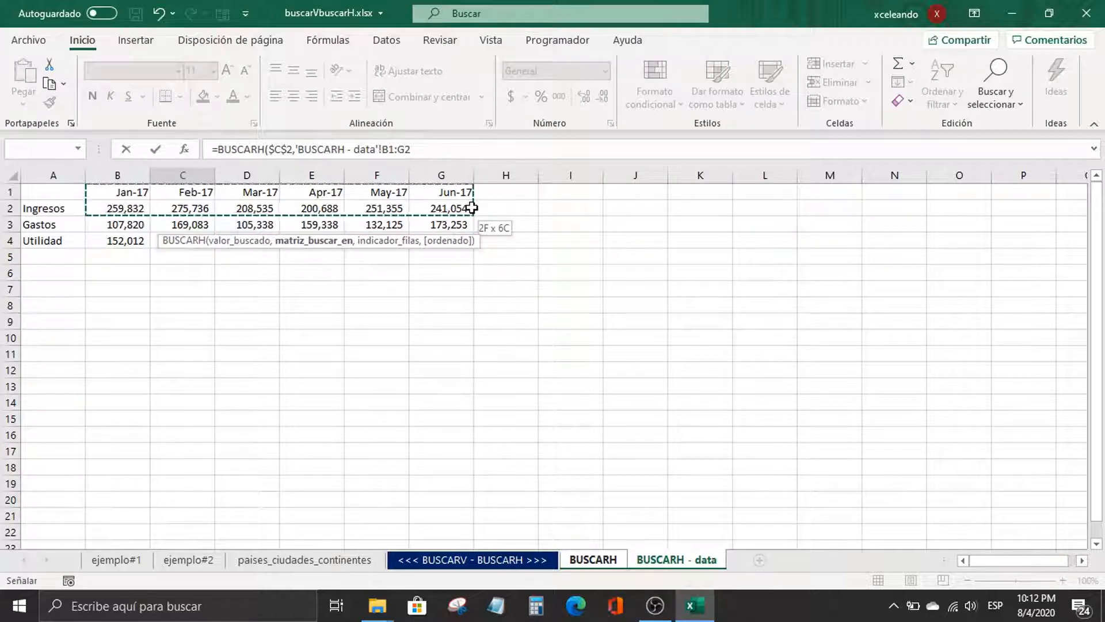
drag(471, 207, 472, 208)
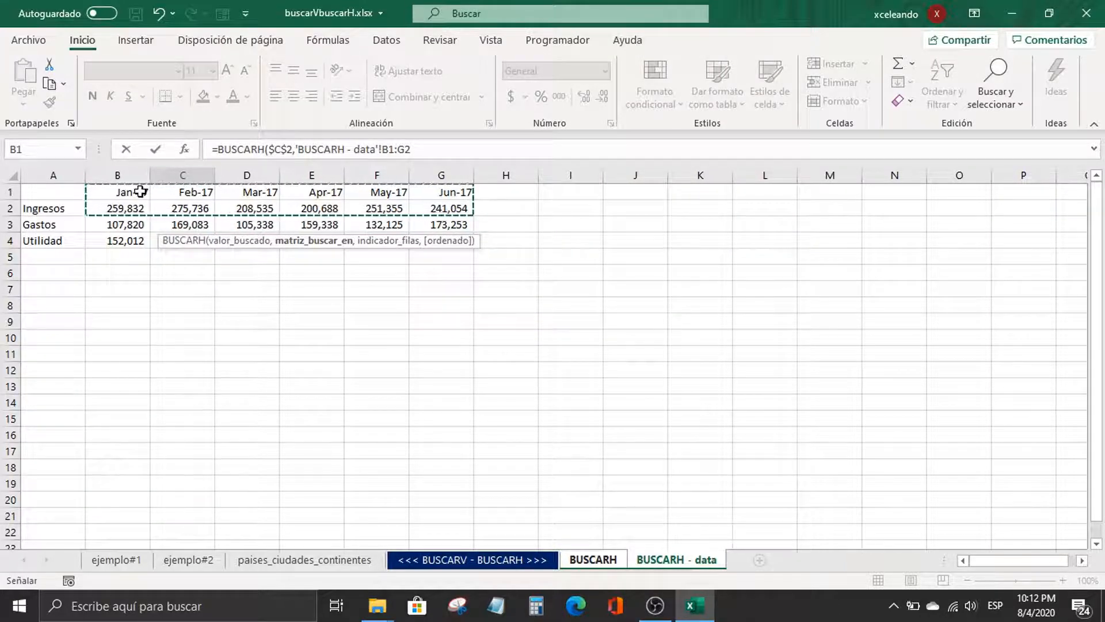
drag(140, 191, 313, 202)
drag(436, 209, 437, 209)
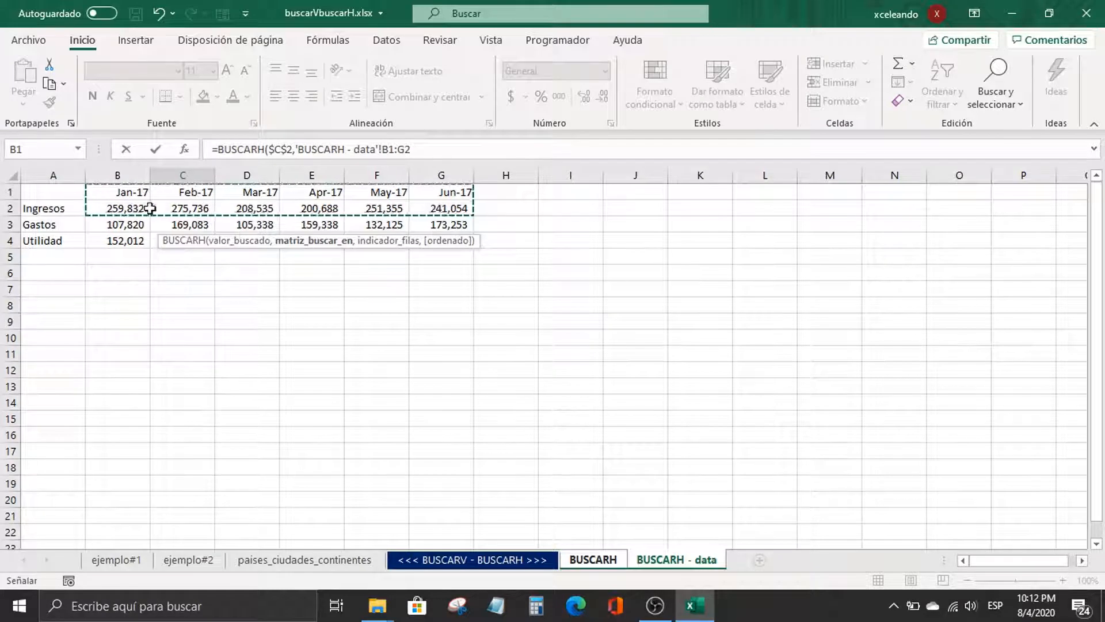
drag(120, 193, 352, 192)
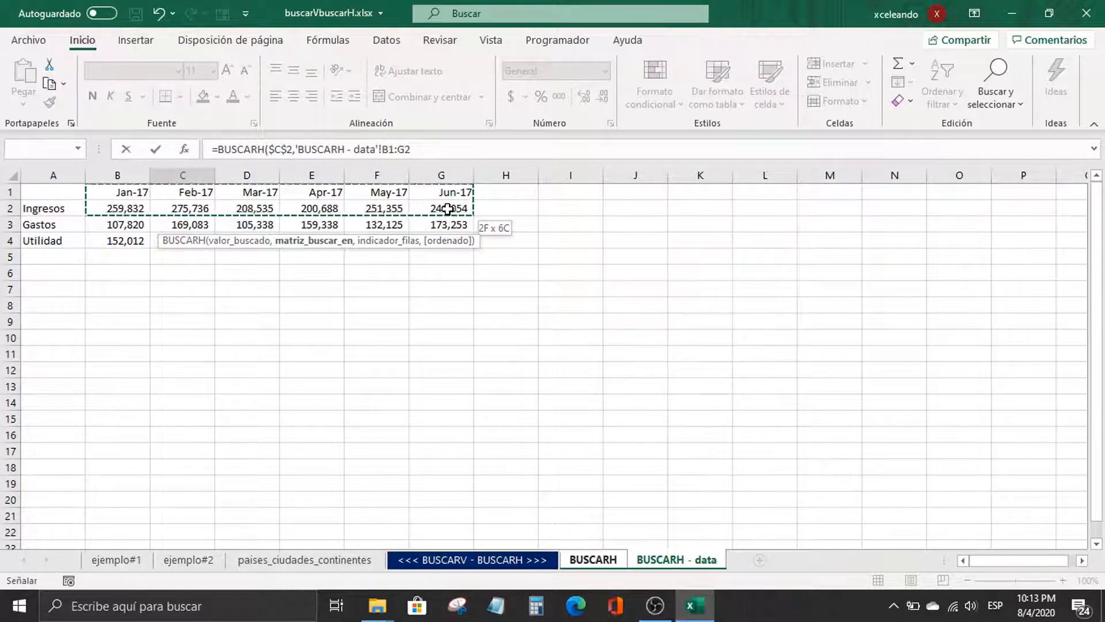
drag(448, 208, 448, 208)
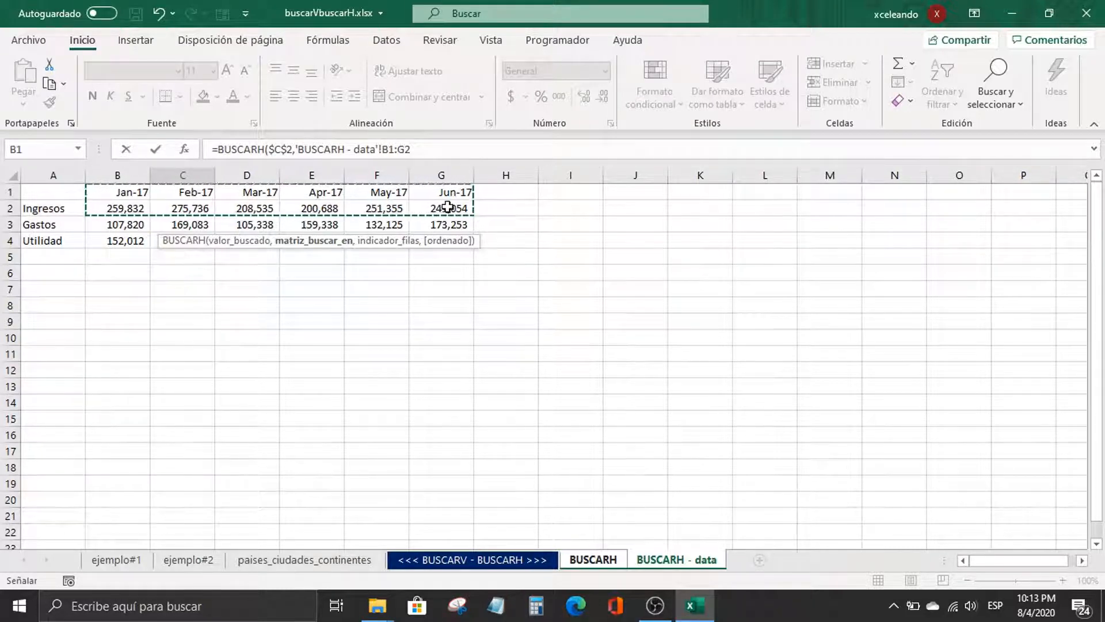
Step: Complete the C3 BUSCARH formula with row index 2 and exact match FALSO
text(,)
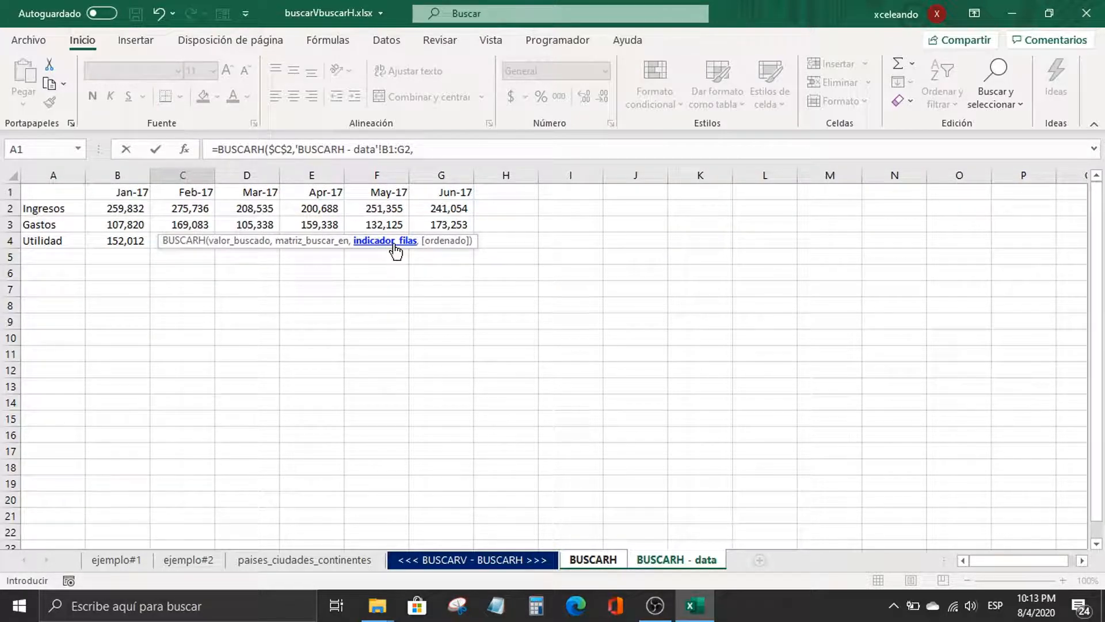
text(2)
text(,)
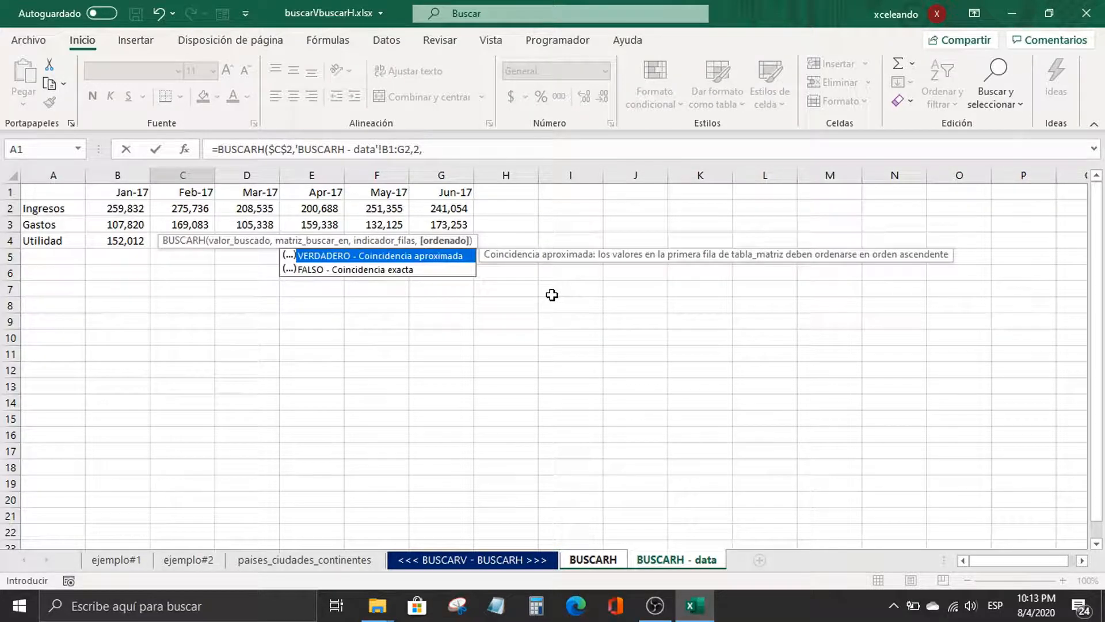
text(FALSO)
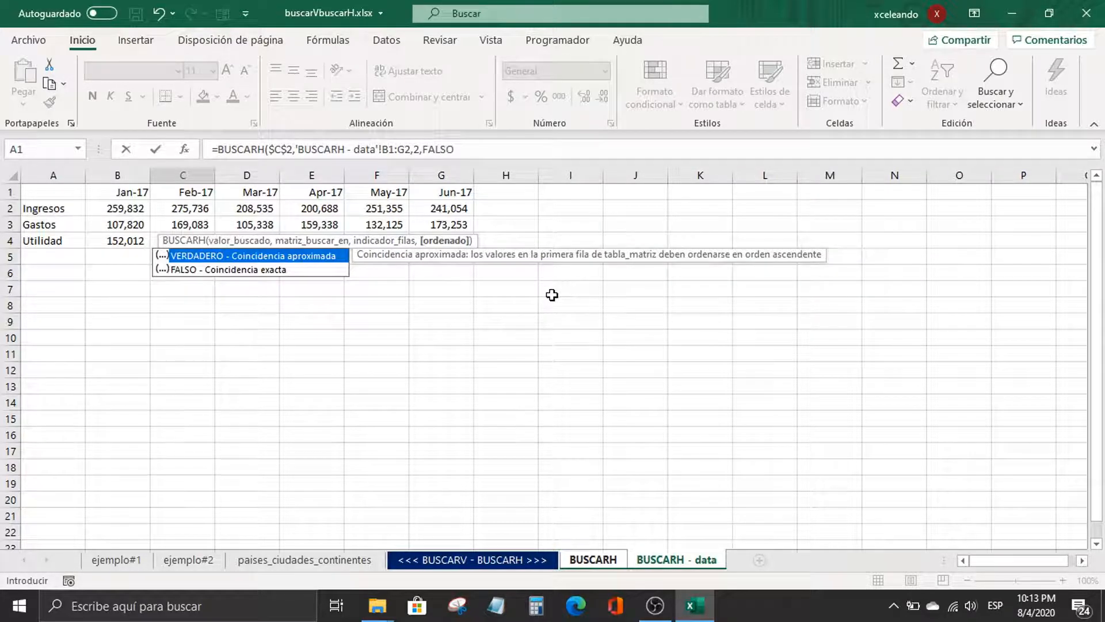
text())
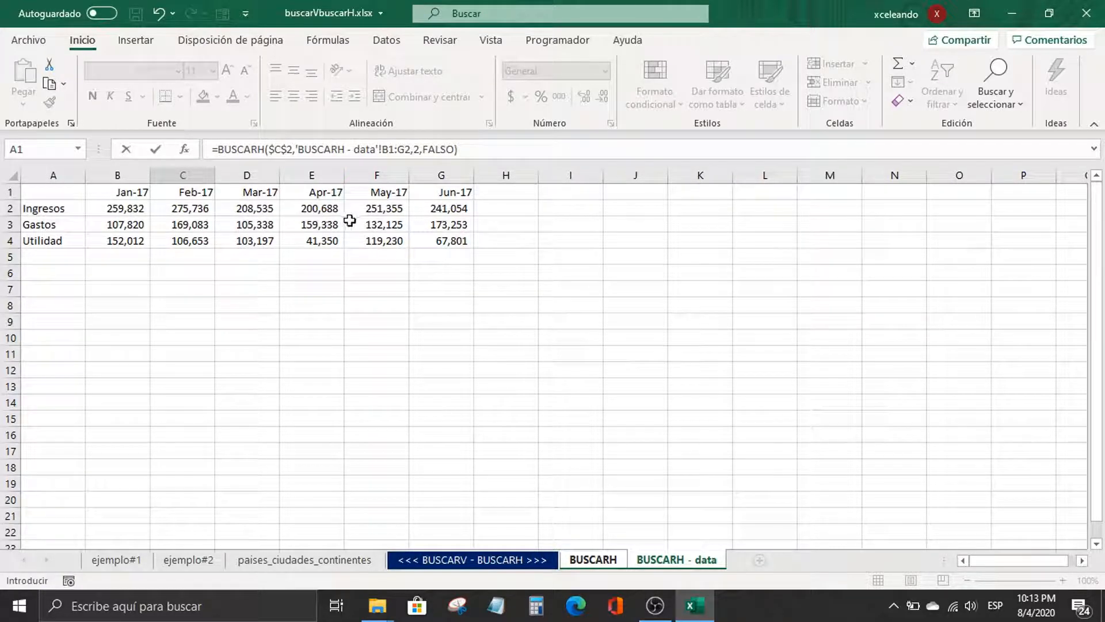
key(Return)
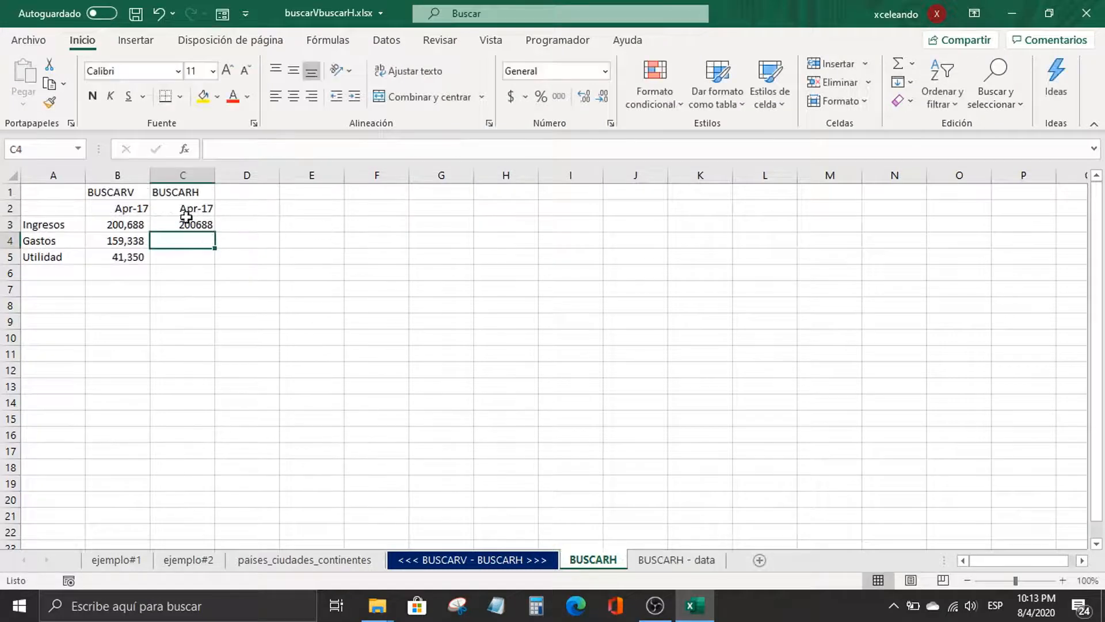
Step: Format the Ingresos result in C3 with a thousands separator and no decimals
click(186, 219)
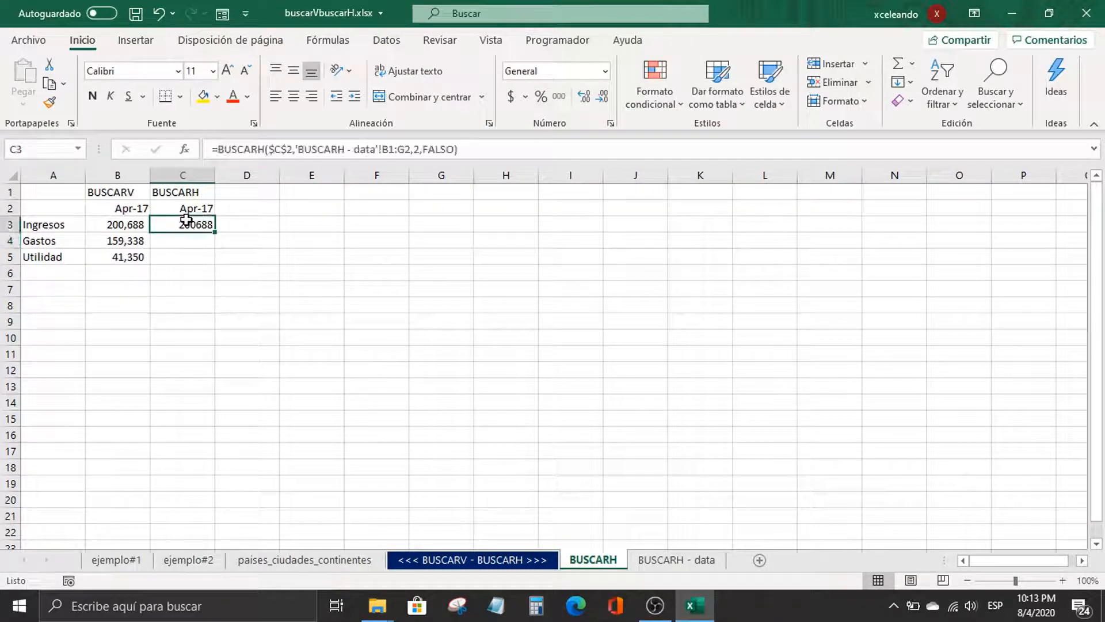
click(558, 99)
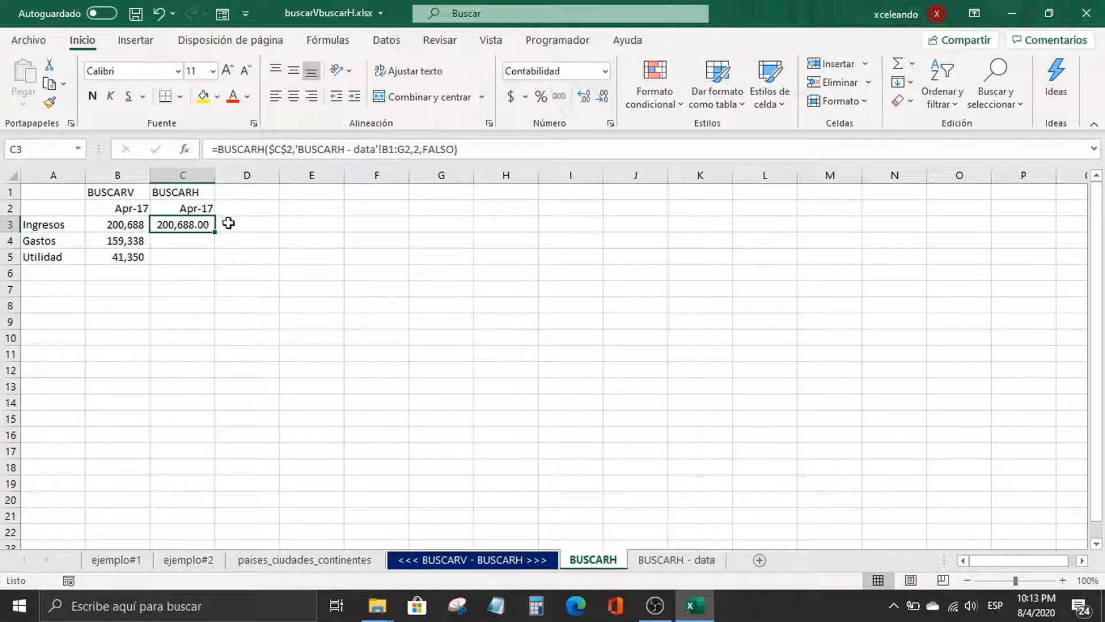
click(606, 101)
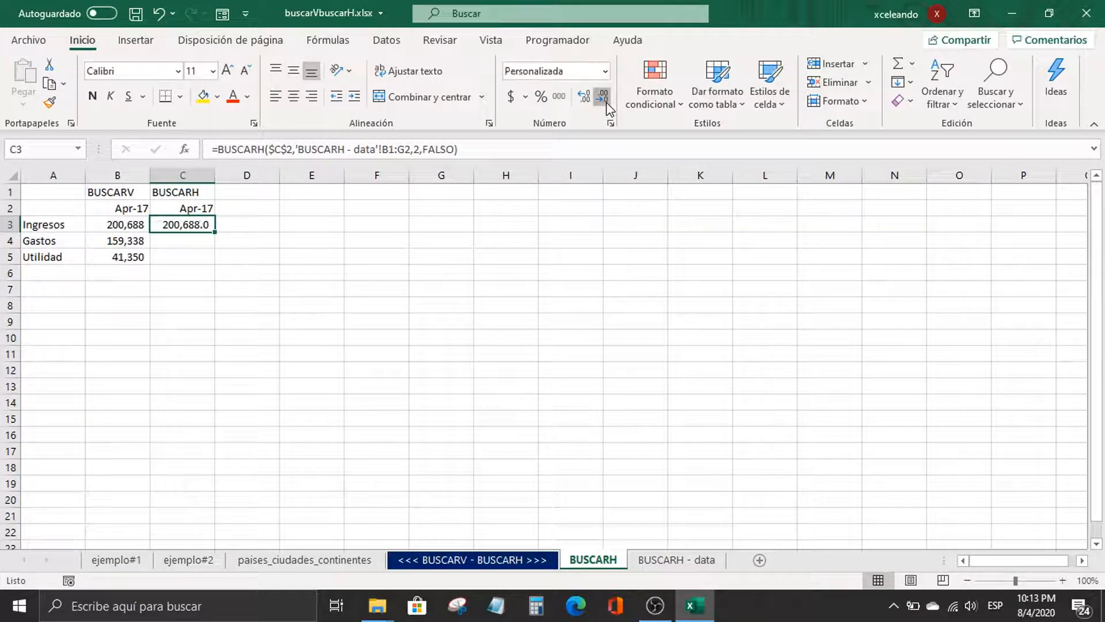
click(606, 102)
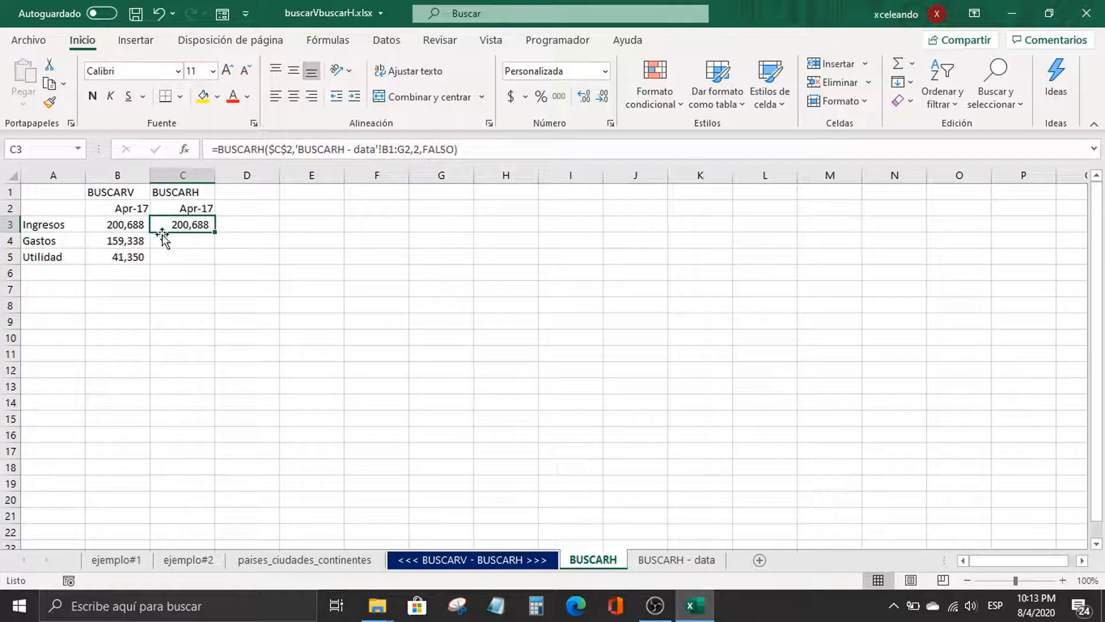
Step: Copy the BUSCARH formula from C3 into the Gastos cell C4
click(180, 243)
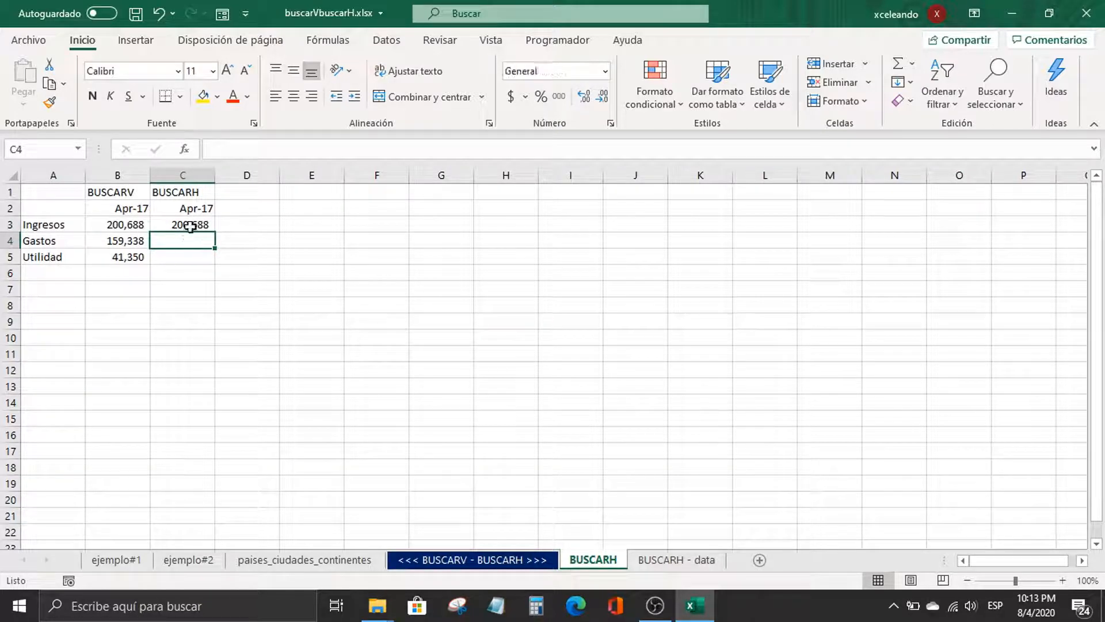
click(190, 225)
key(ctrl+c)
key(Down)
key(ctrl+v)
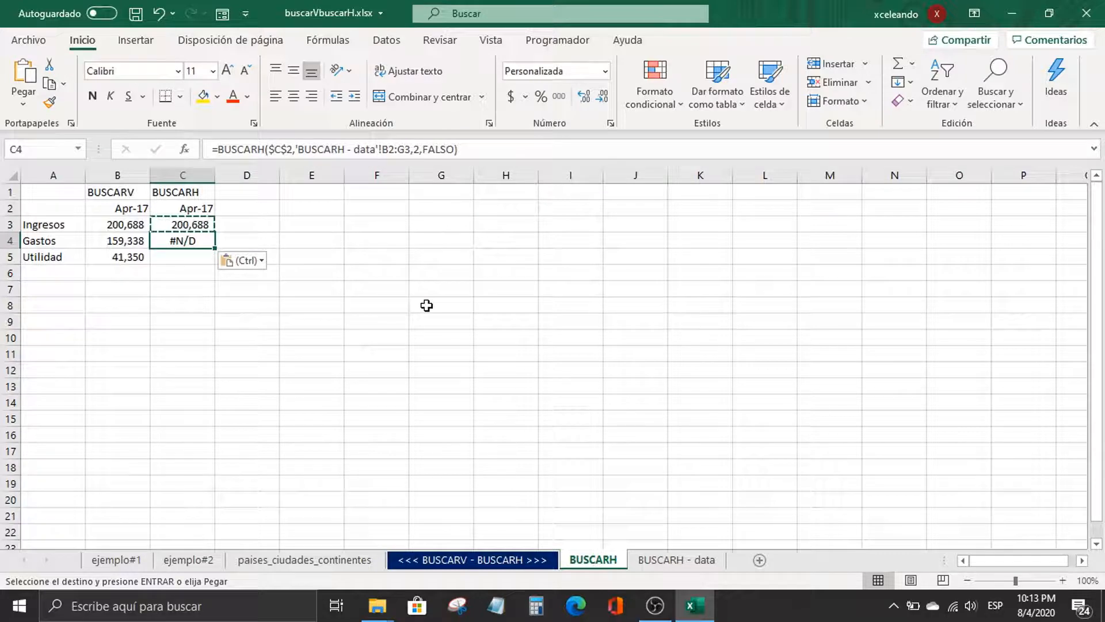
Step: Examine the arguments of the C4 formula and its lookup range B2:G3 in BUSCARH - data
double_click(185, 240)
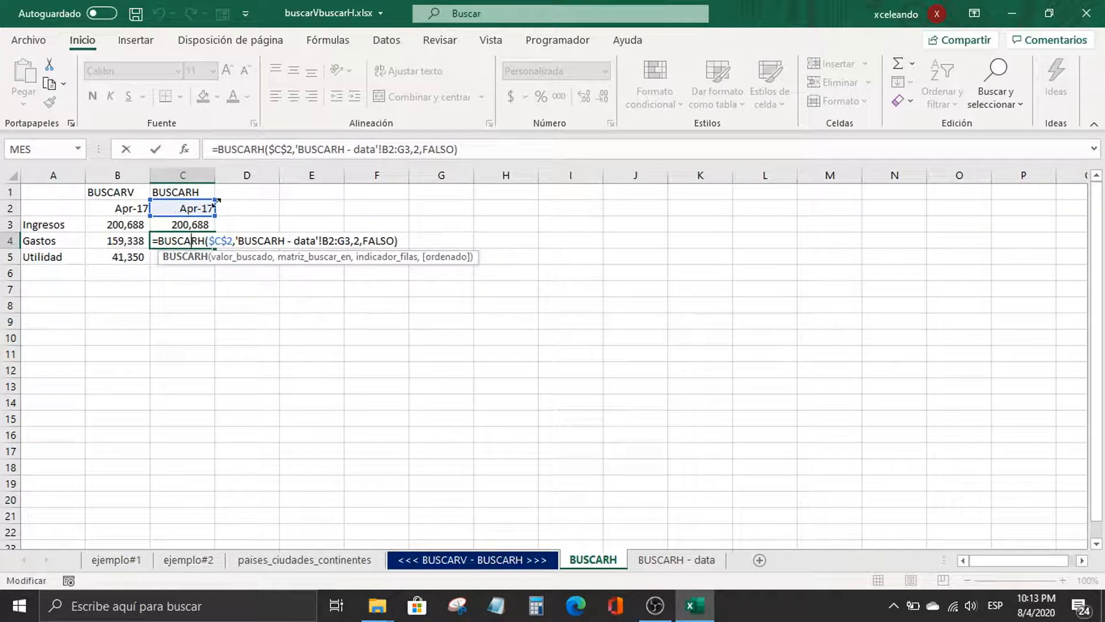
click(221, 239)
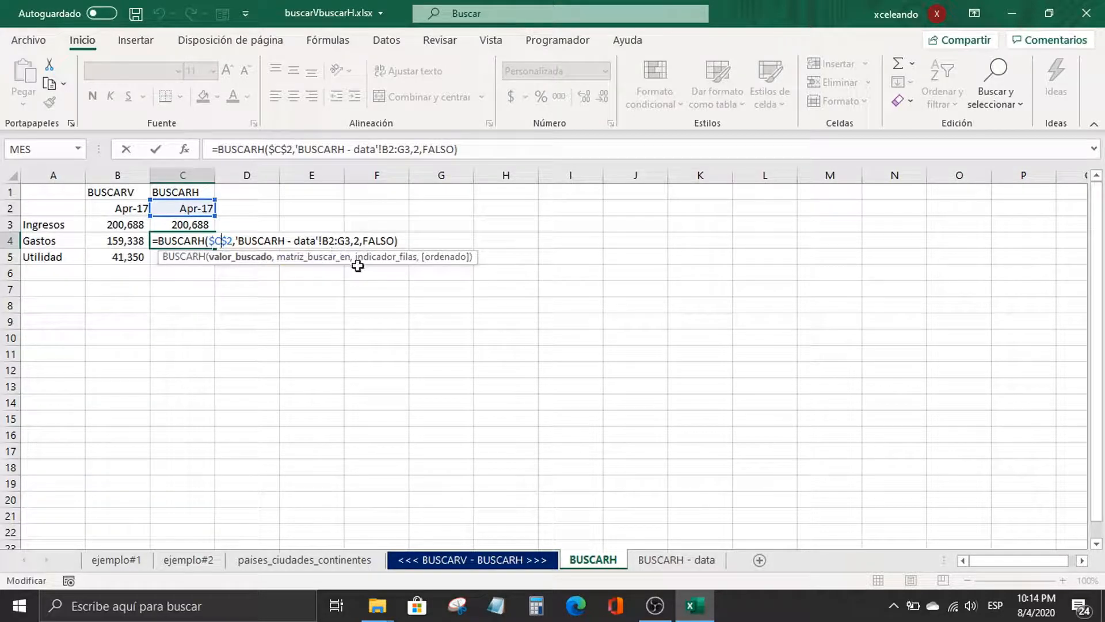
key(Return)
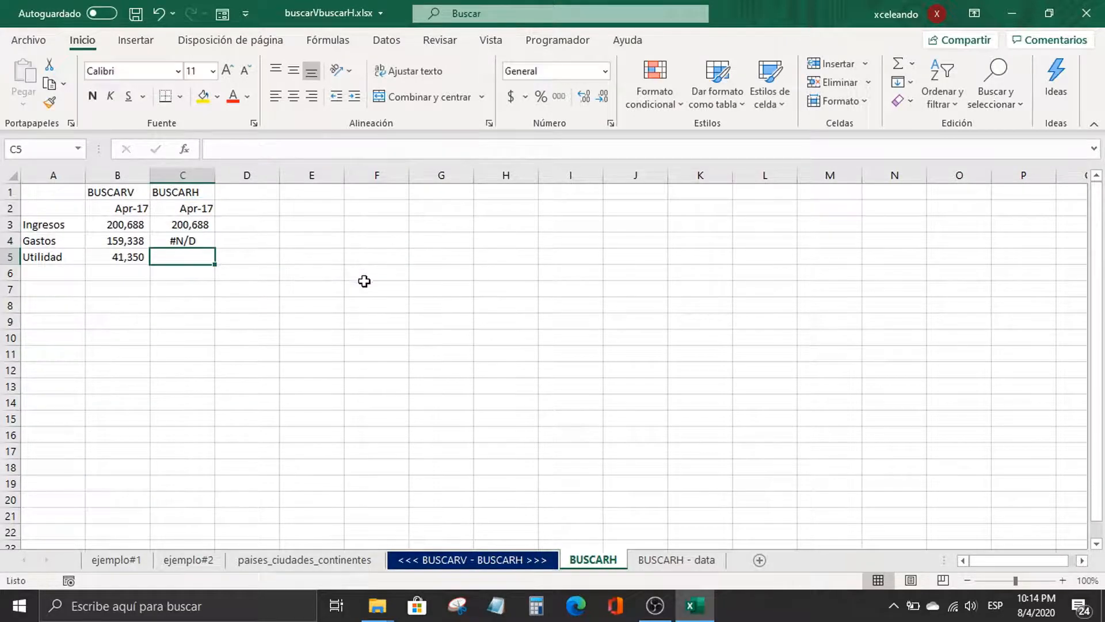
click(661, 559)
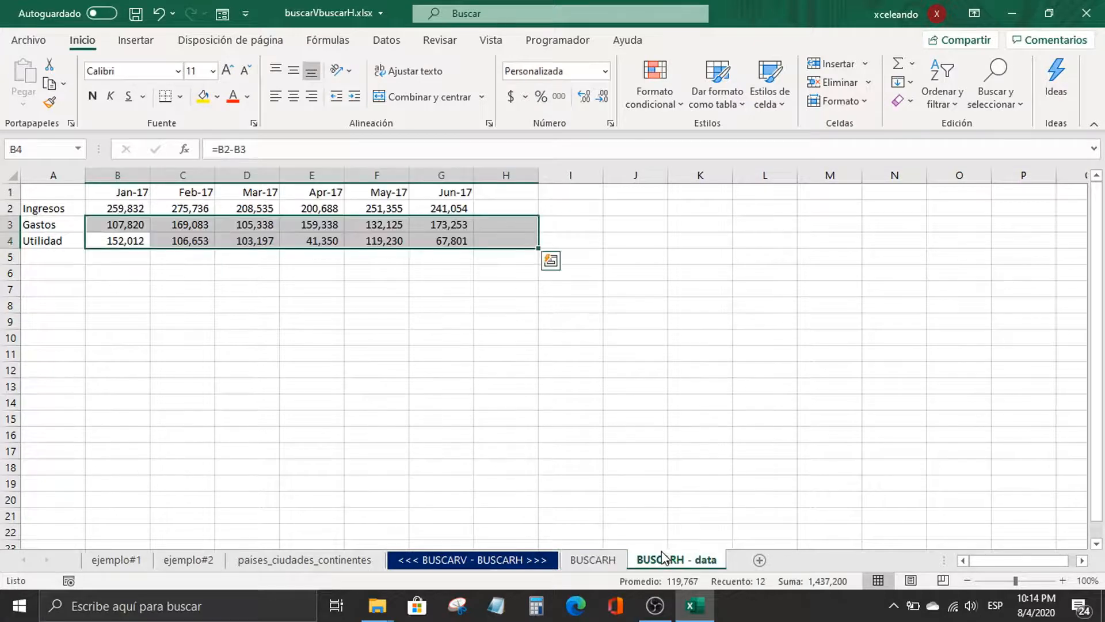
click(130, 205)
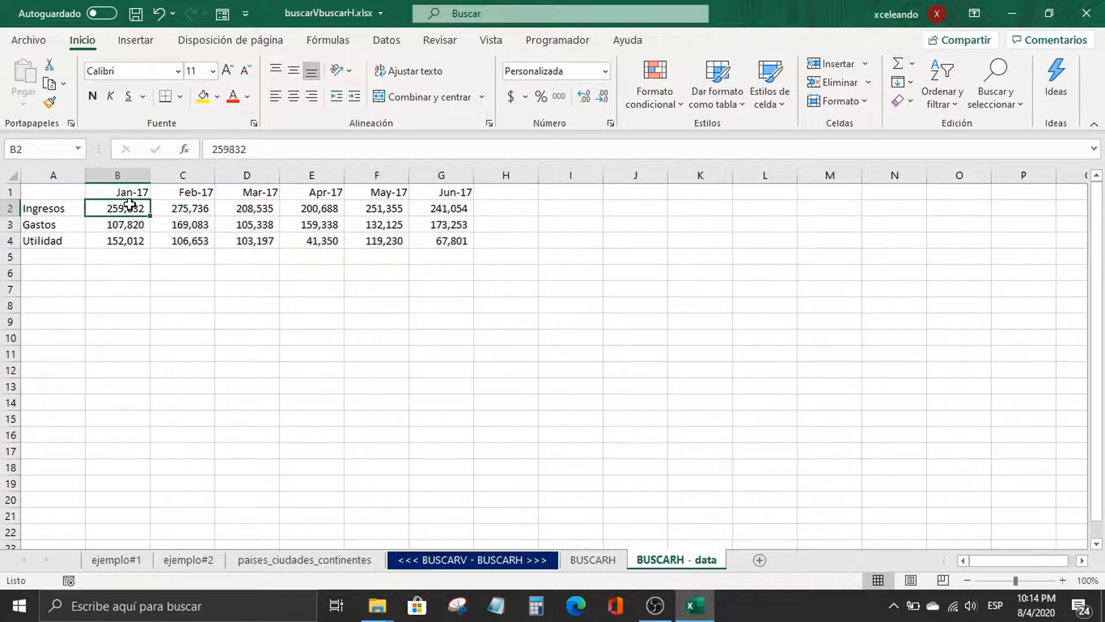
drag(130, 205, 458, 228)
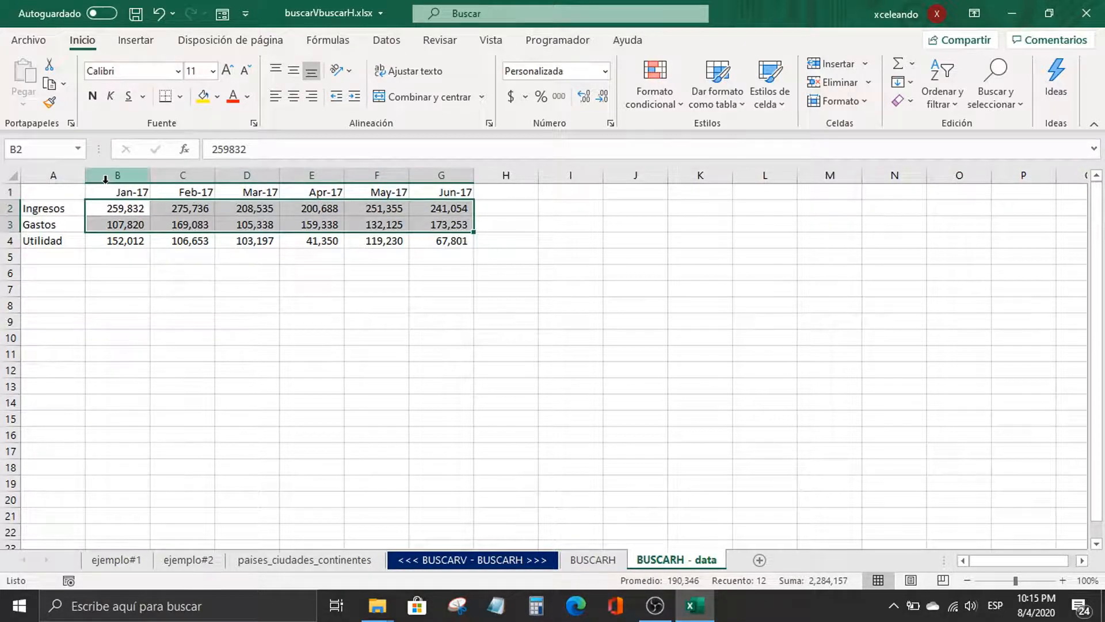
click(458, 222)
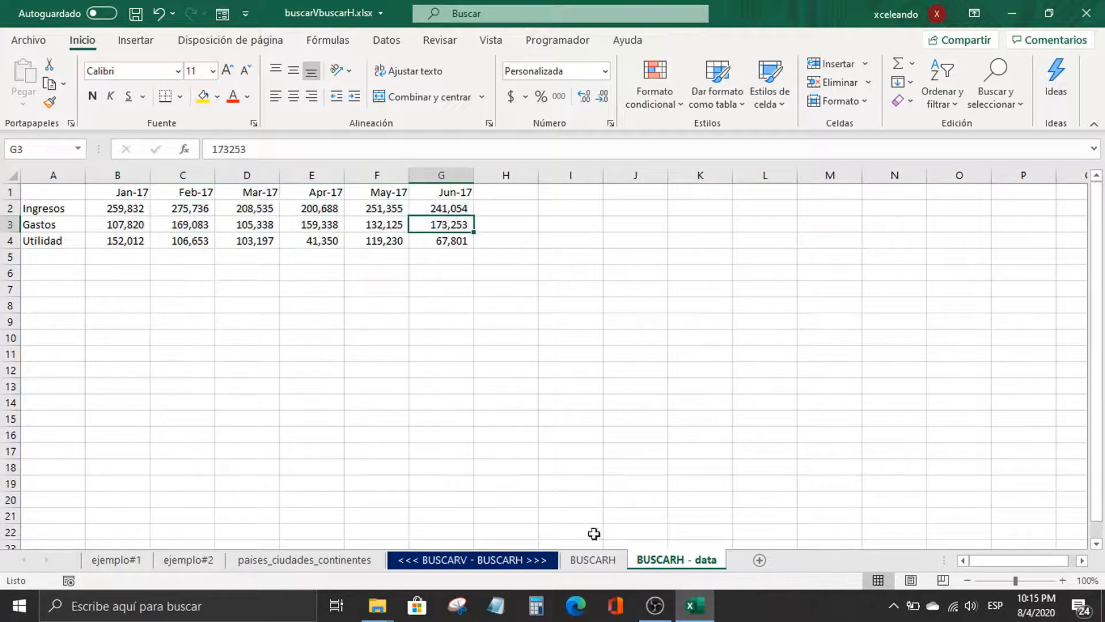
Step: Change the start of the lookup range in the C4 formula on BUSCARH to B1, making it B1:G3
click(592, 559)
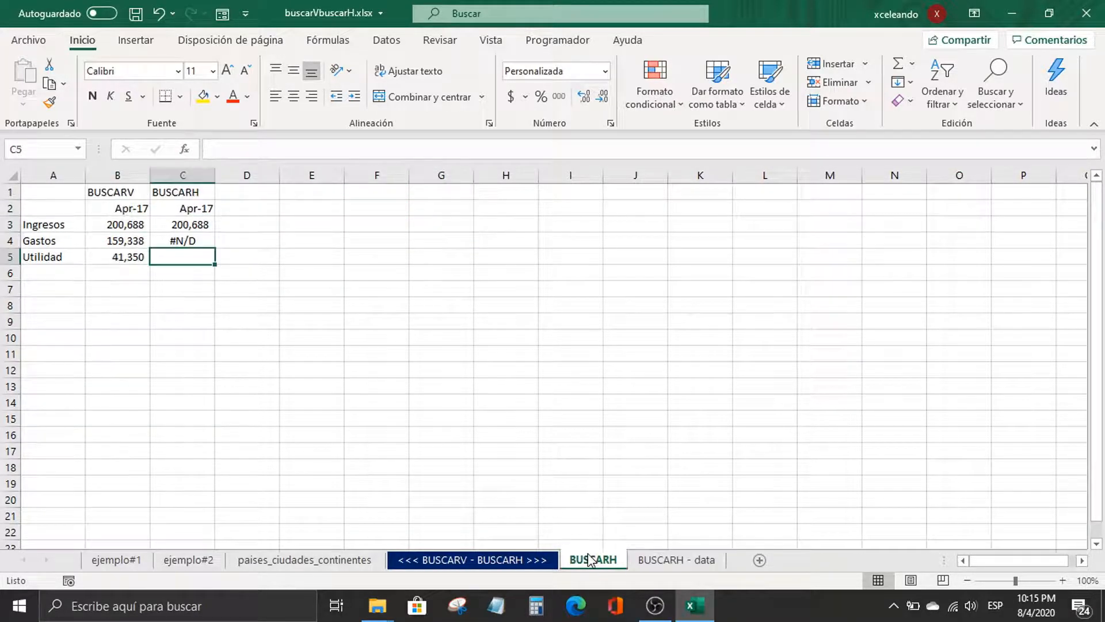
click(194, 239)
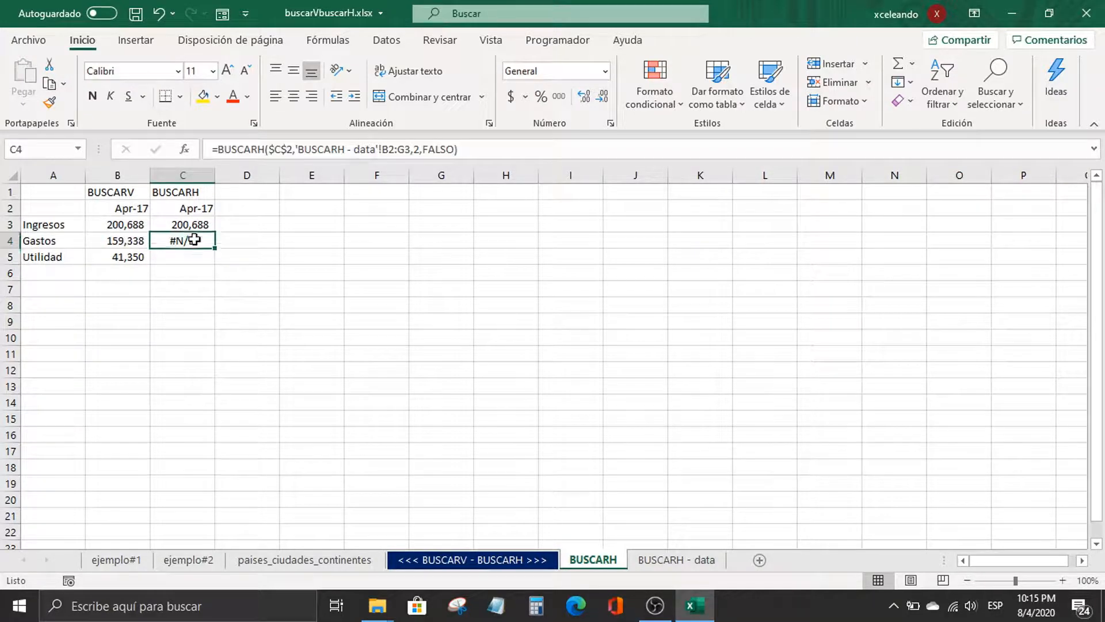
click(389, 149)
key(Right)
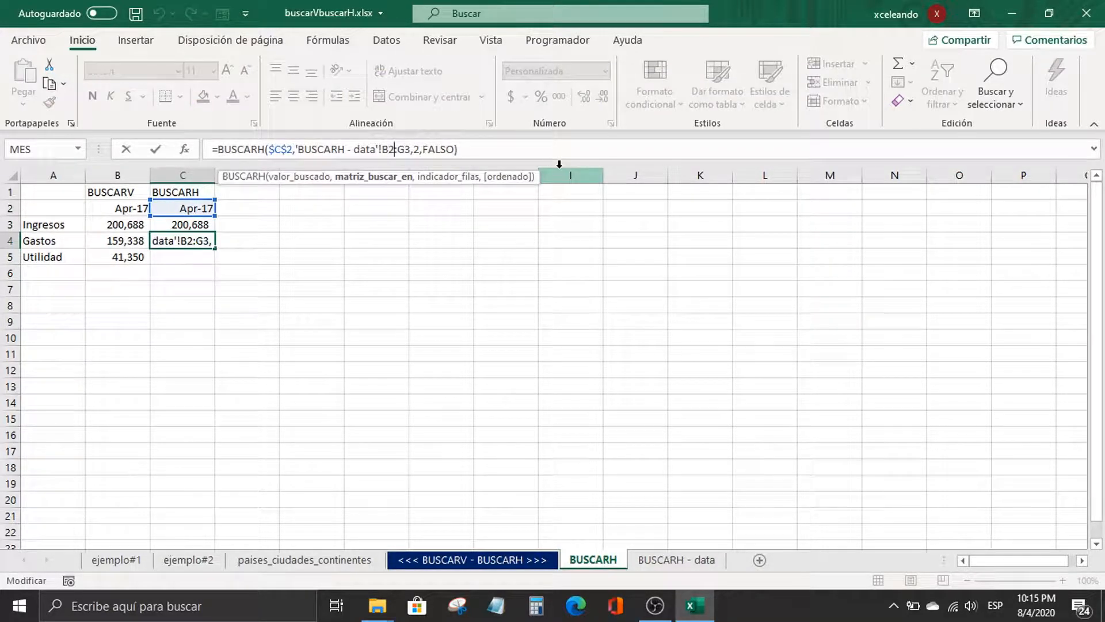
key(BackSpace)
text(1)
key(Return)
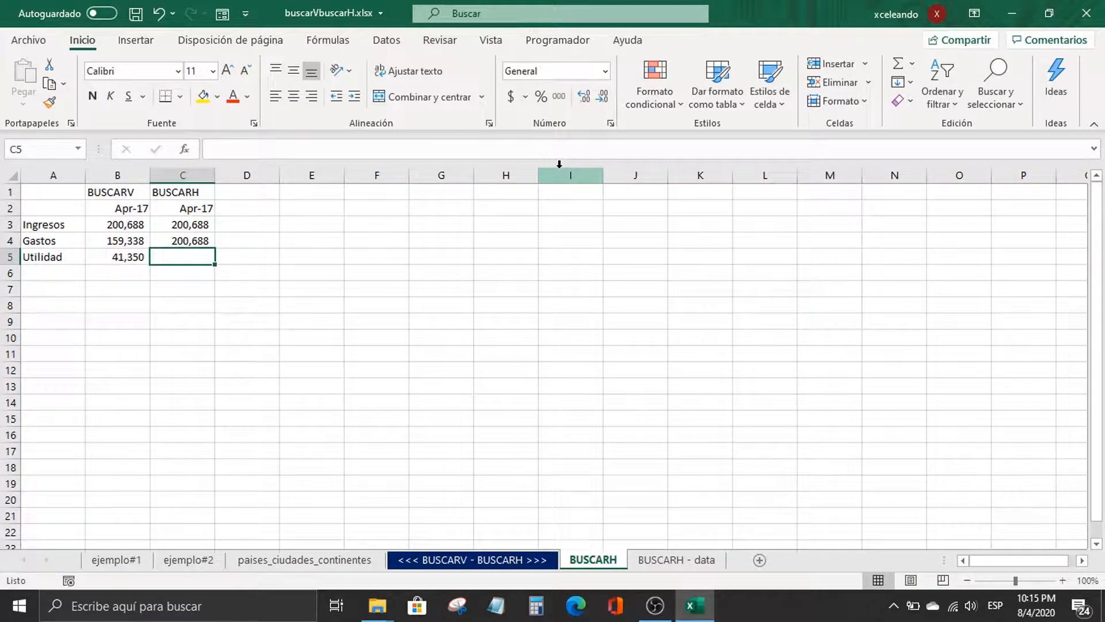
Step: Review the C4 formula's arguments against range B1:G3 in BUSCARH - data and return to the BUSCARH sheet
key(Up)
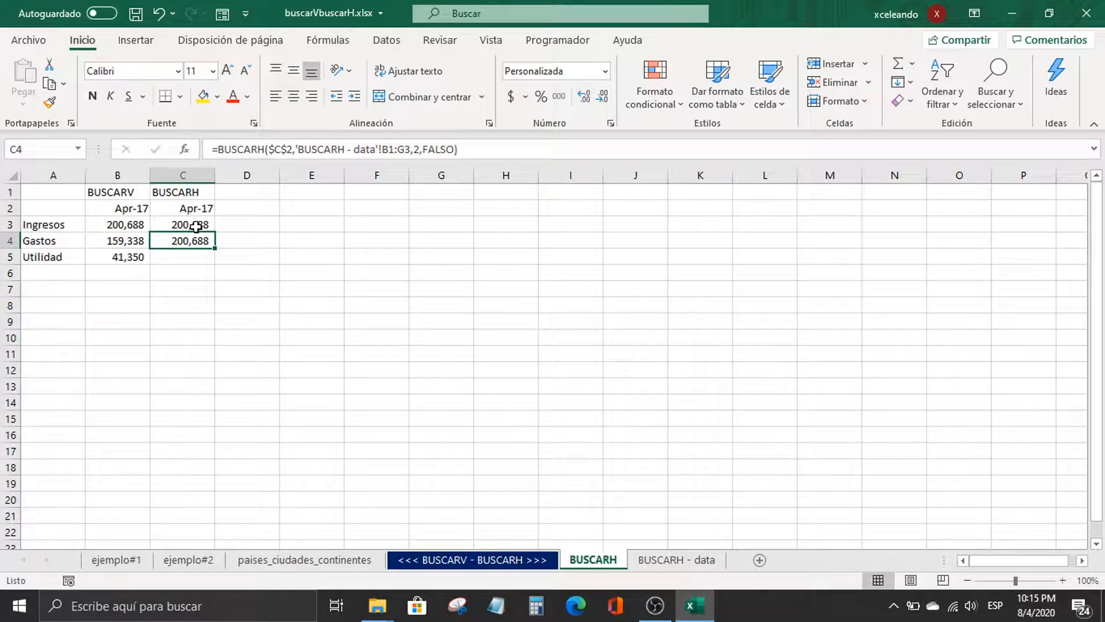
double_click(210, 241)
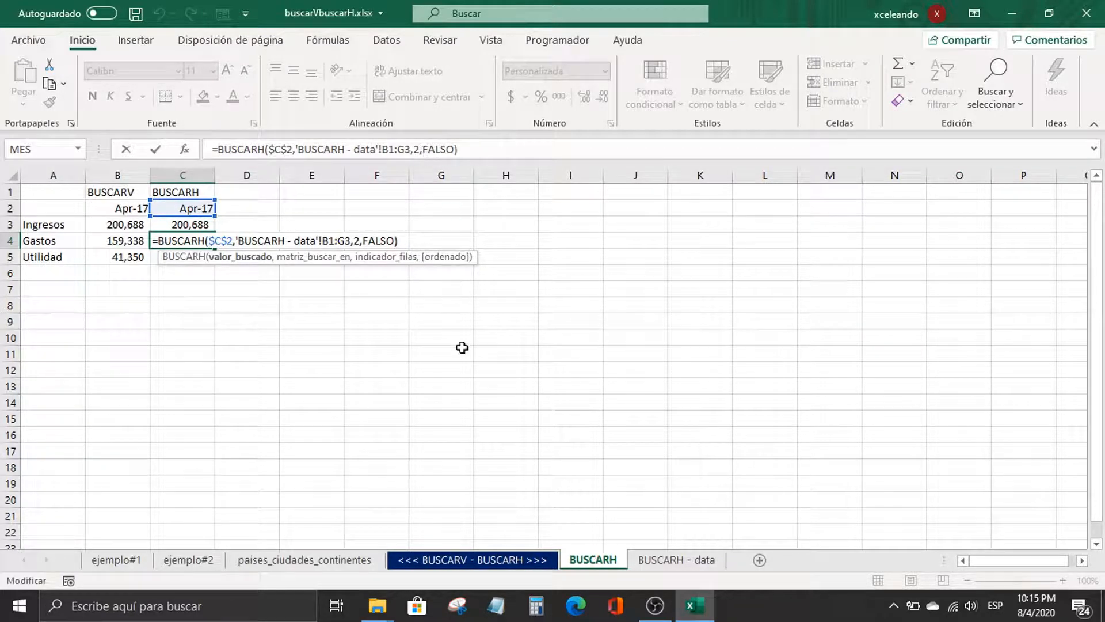
key(ctrl+Return)
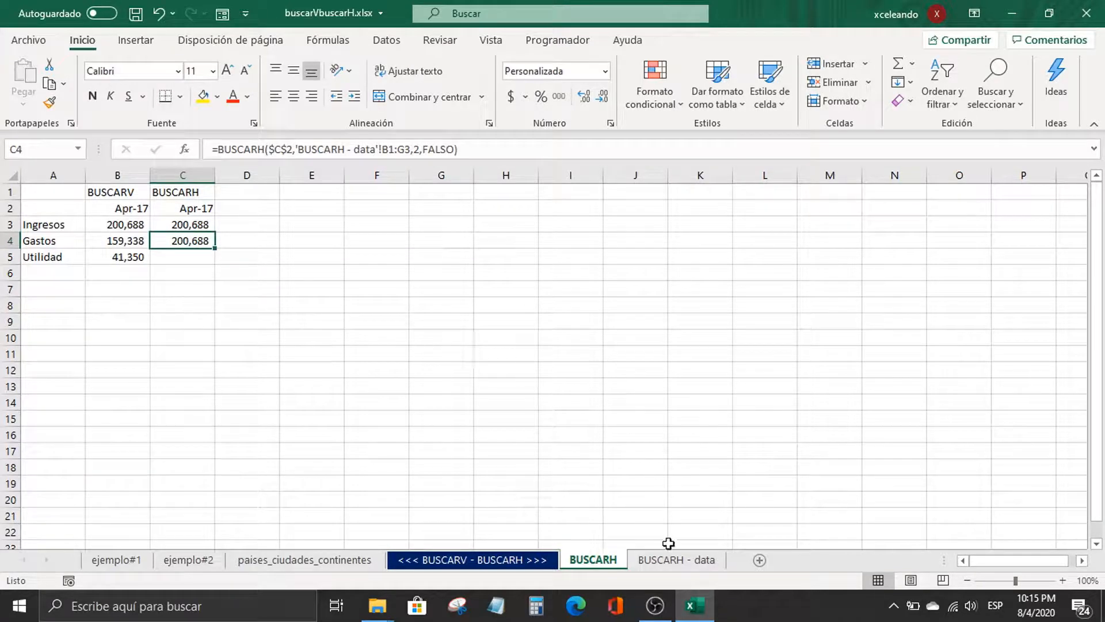
click(671, 560)
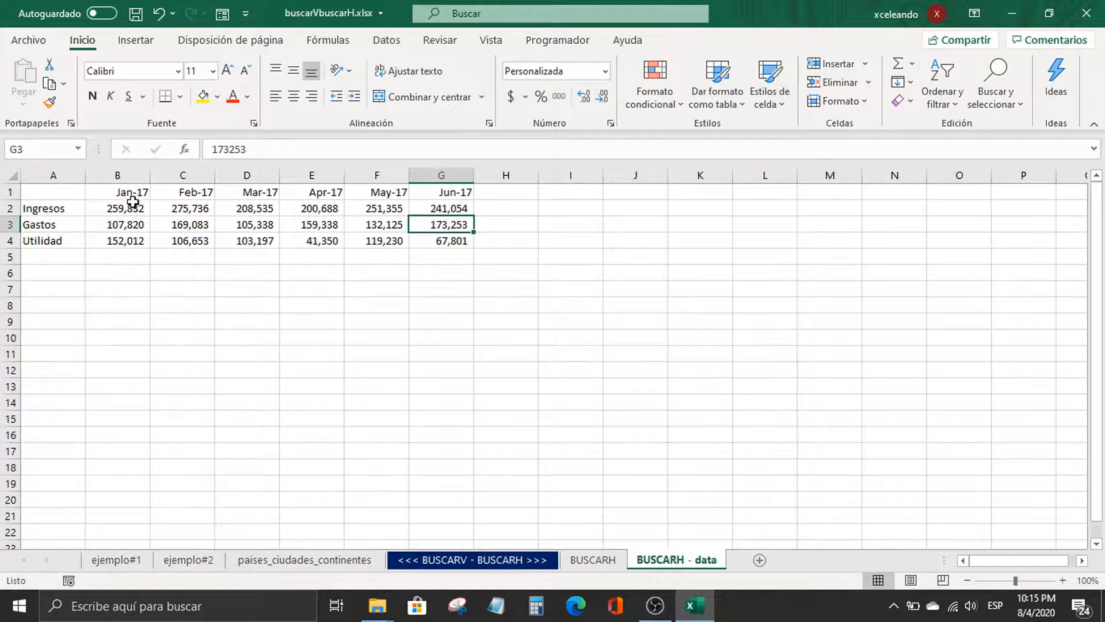
drag(130, 192, 455, 226)
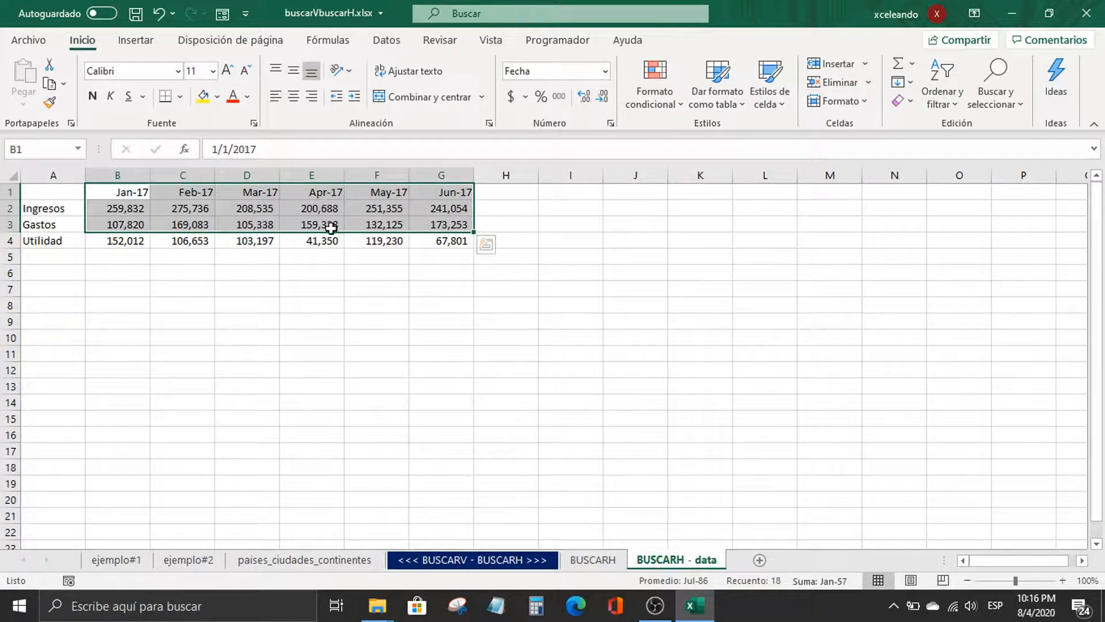
click(420, 304)
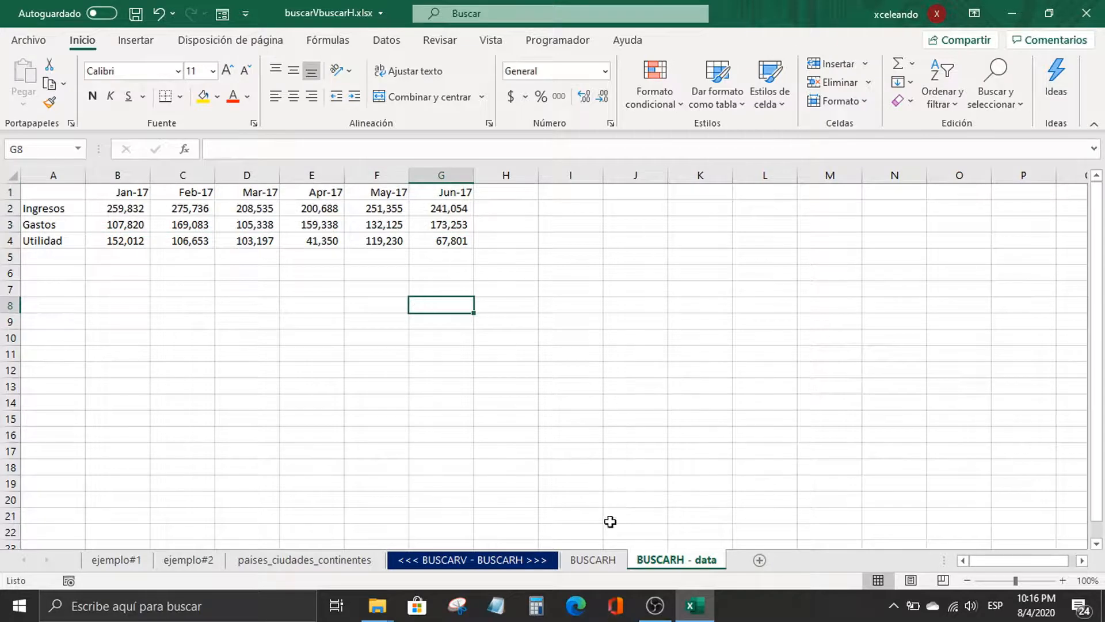
click(591, 556)
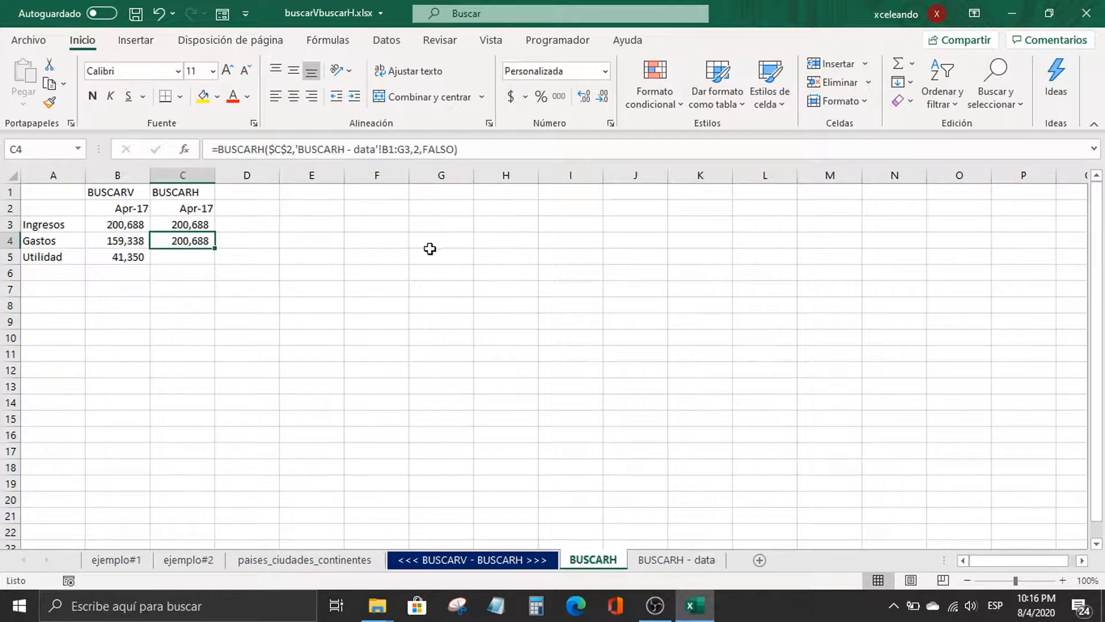
Step: Set the row index of the BUSCARH formula in the Gastos cell C4 to 3
click(422, 149)
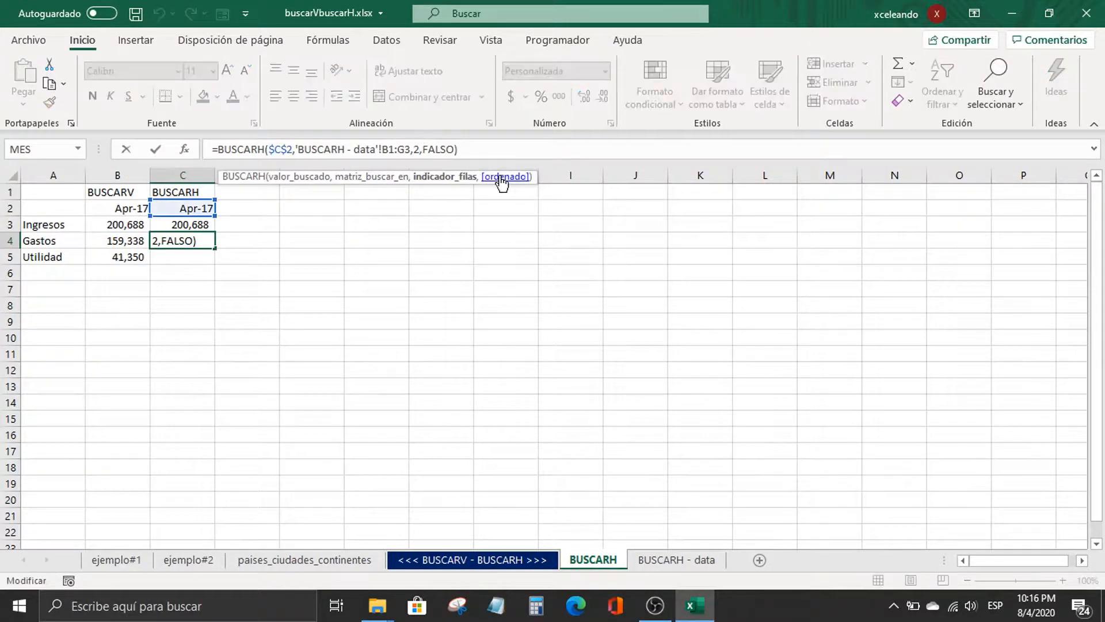
key(BackSpace)
text(3)
key(Return)
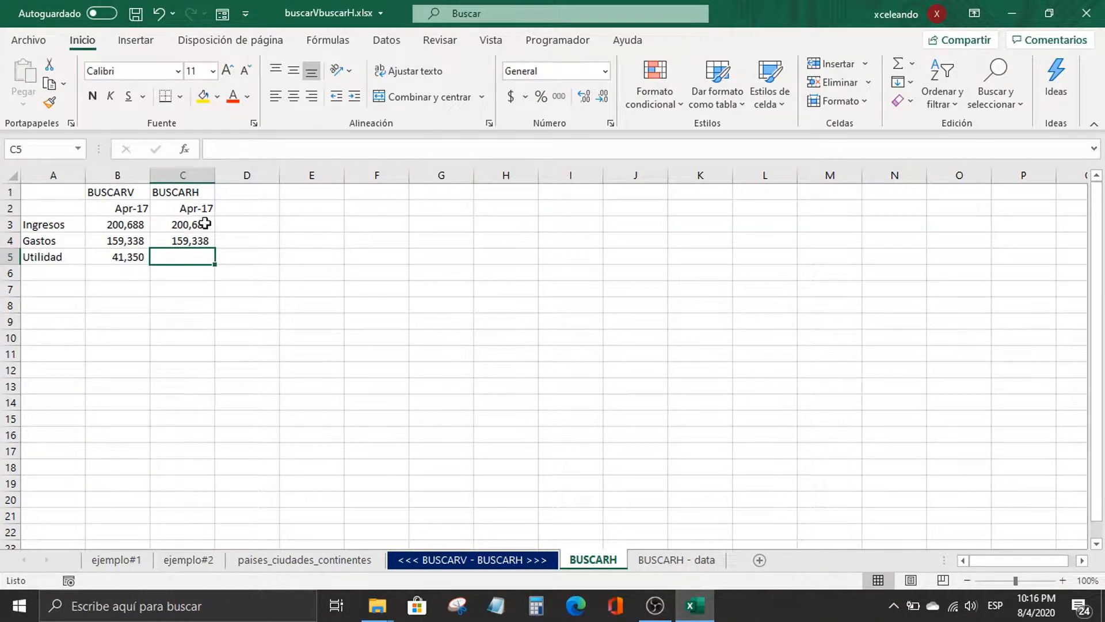
Step: Make the start of the lookup range in the C4 formula absolute as $B$1
click(198, 239)
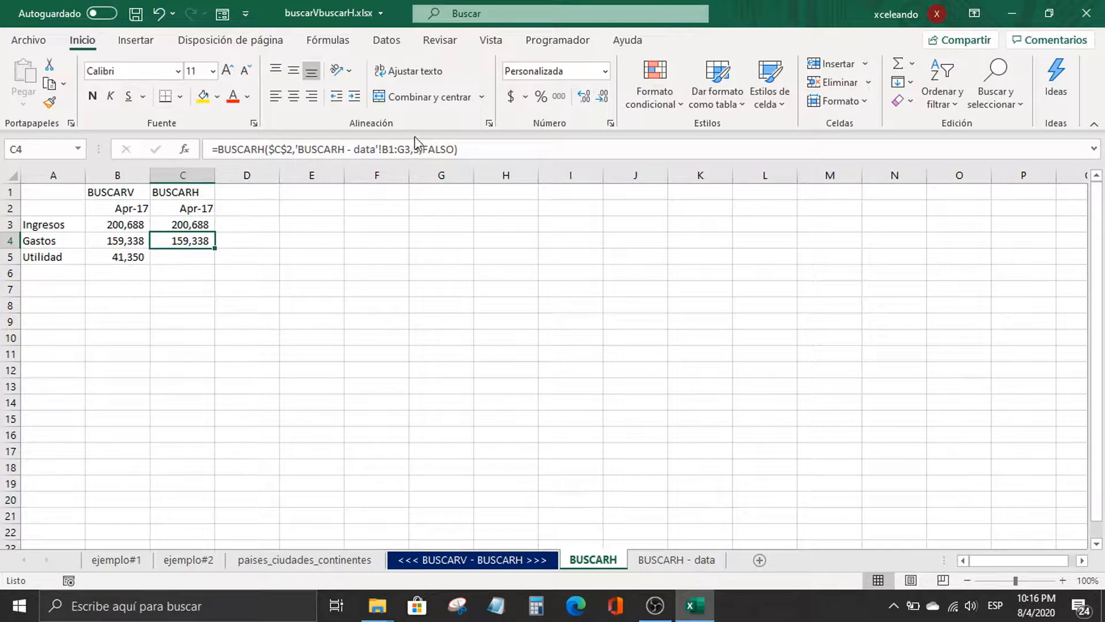
click(387, 148)
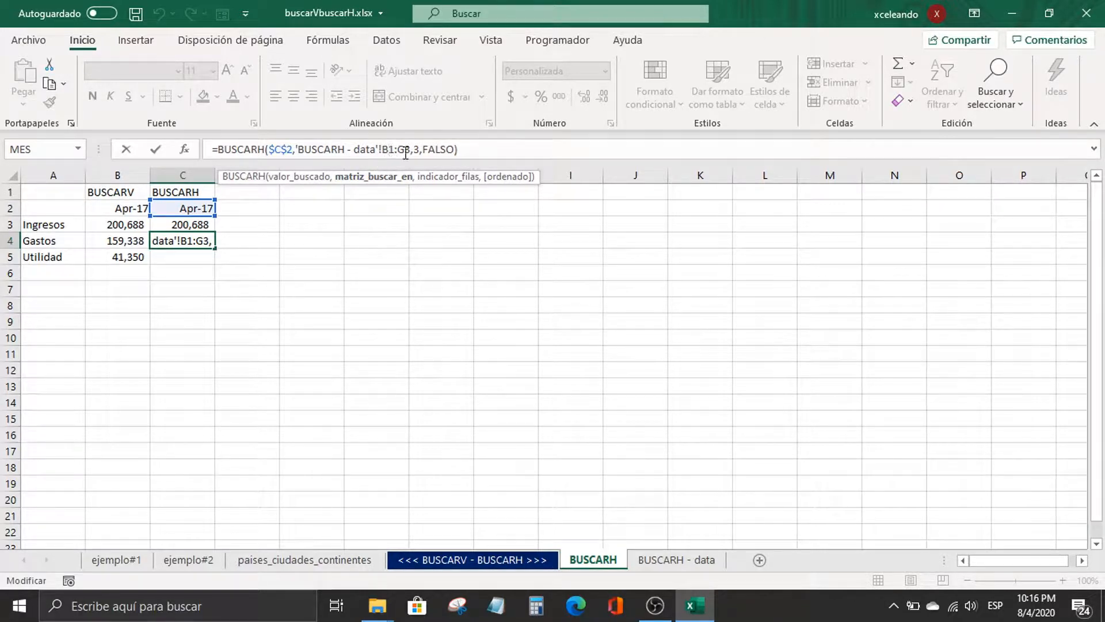
key(F4)
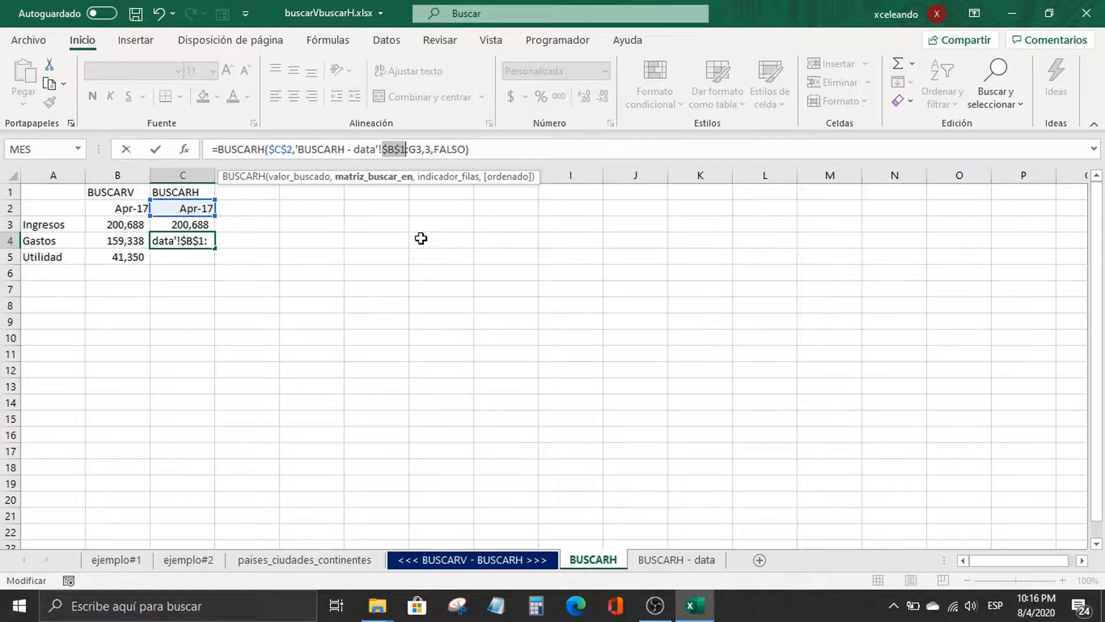
key(Return)
key(Up)
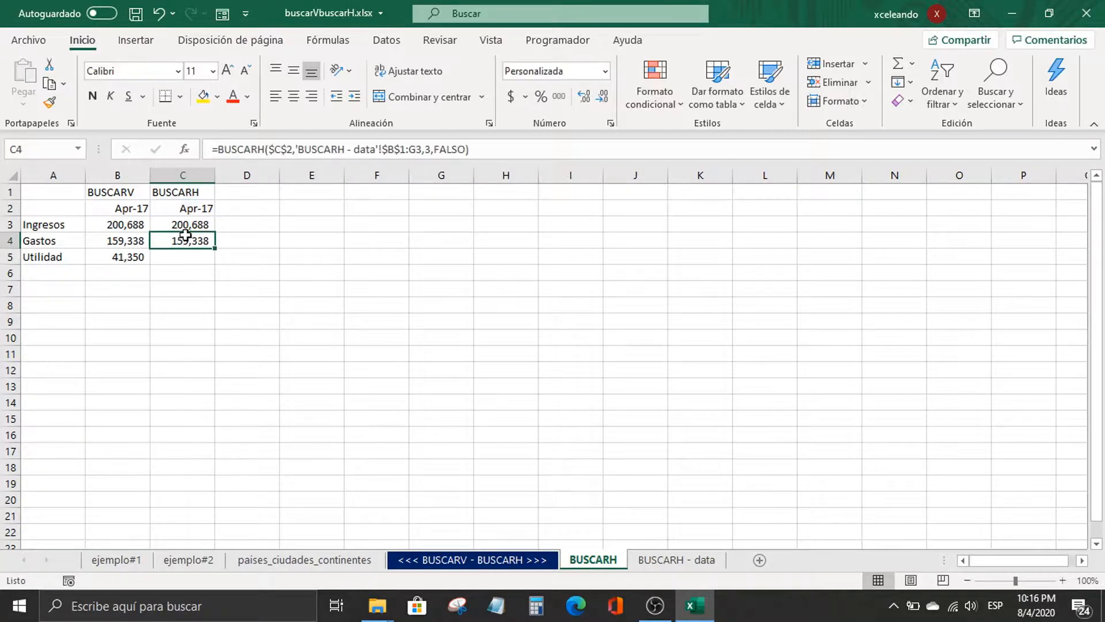
Step: Copy the BUSCARH formula from C4 down into the Utilidad cell C5
click(190, 252)
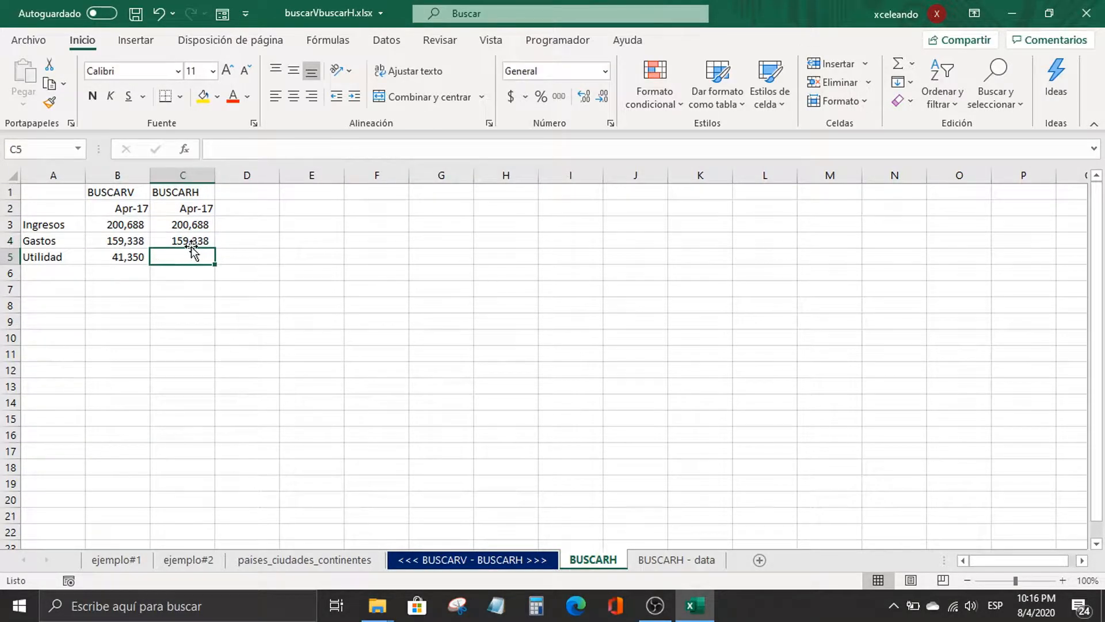
click(191, 240)
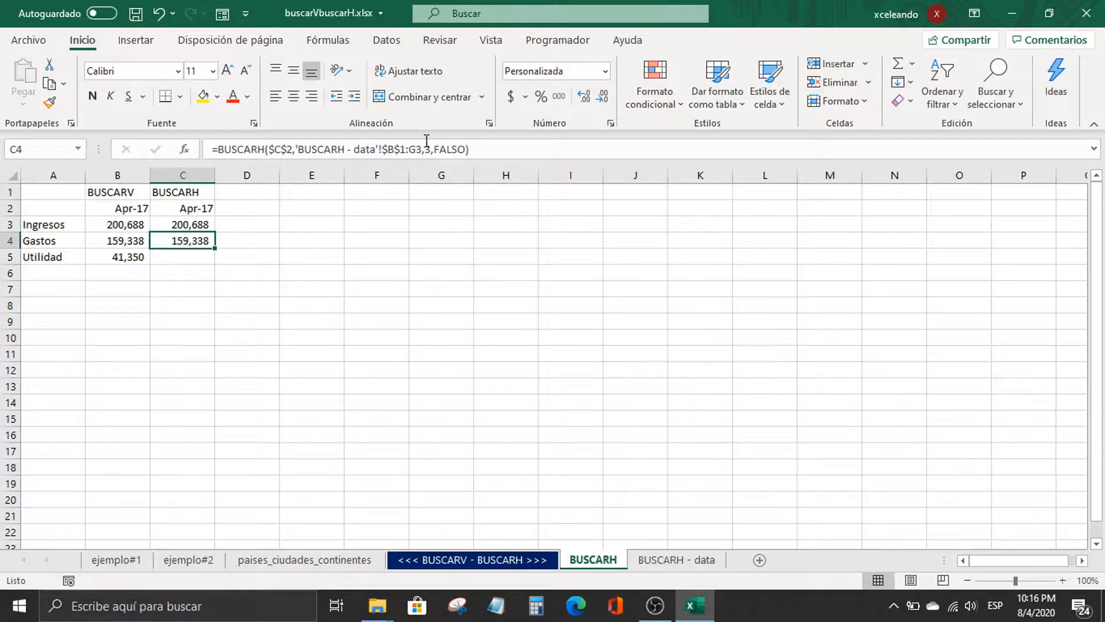
click(188, 256)
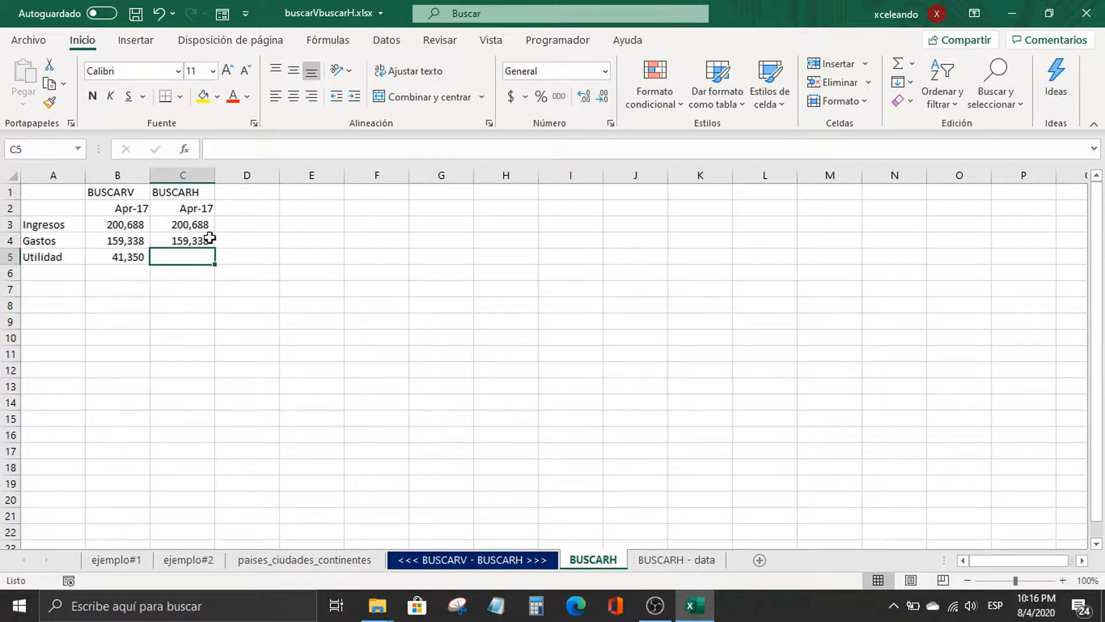
click(208, 240)
click(175, 256)
click(199, 242)
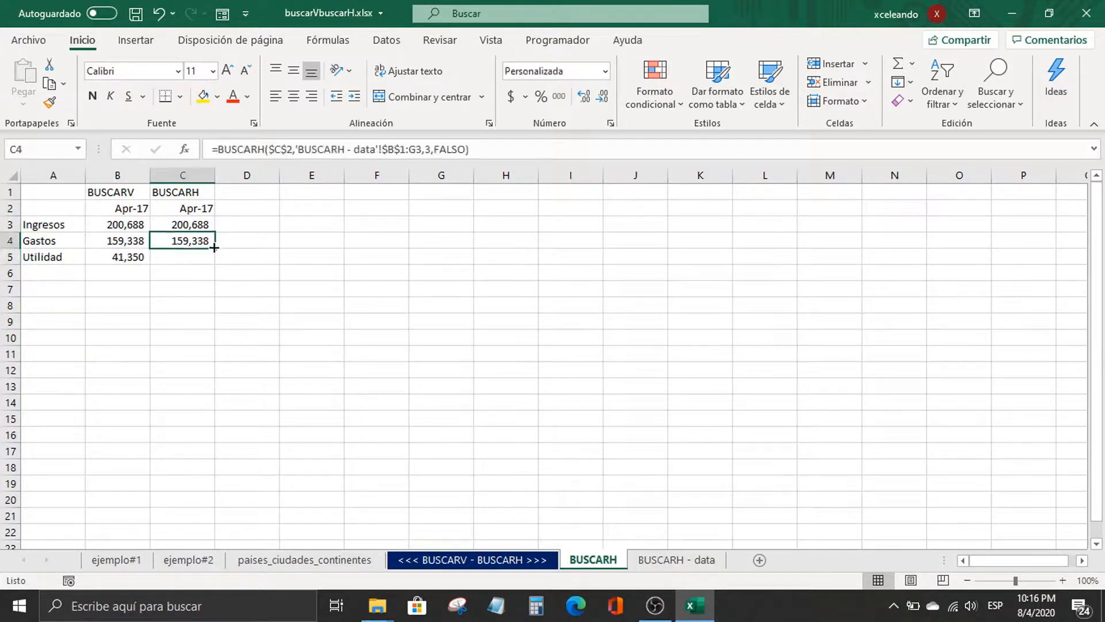
drag(214, 247, 217, 266)
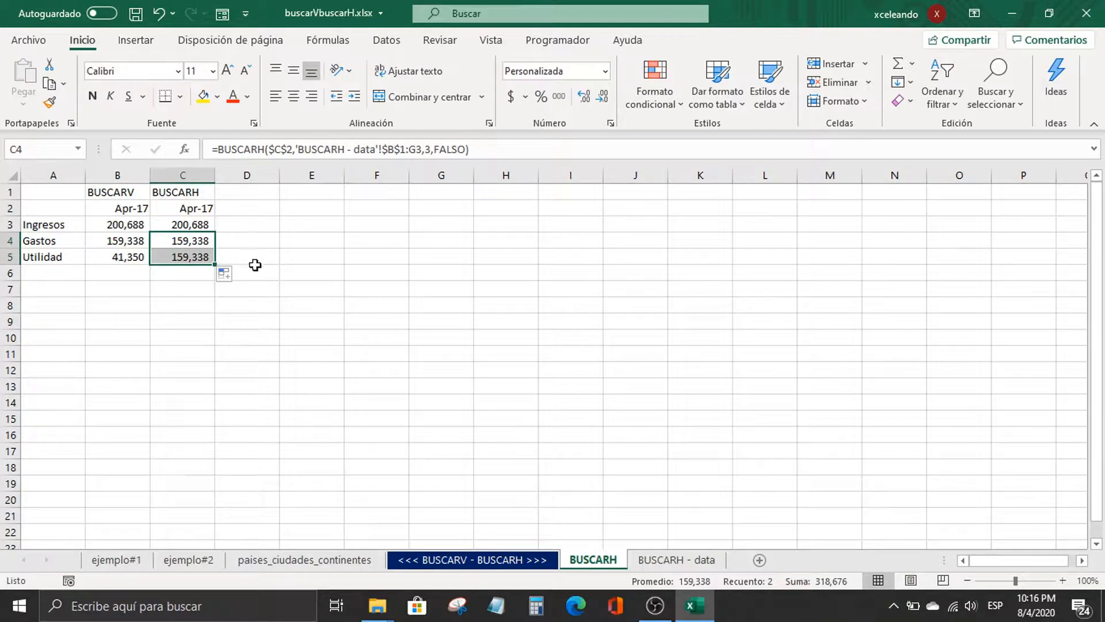
Step: Check the C5 formula's lookup range against B1:G4 in BUSCARH - data and return to the BUSCARH sheet
click(263, 257)
click(192, 259)
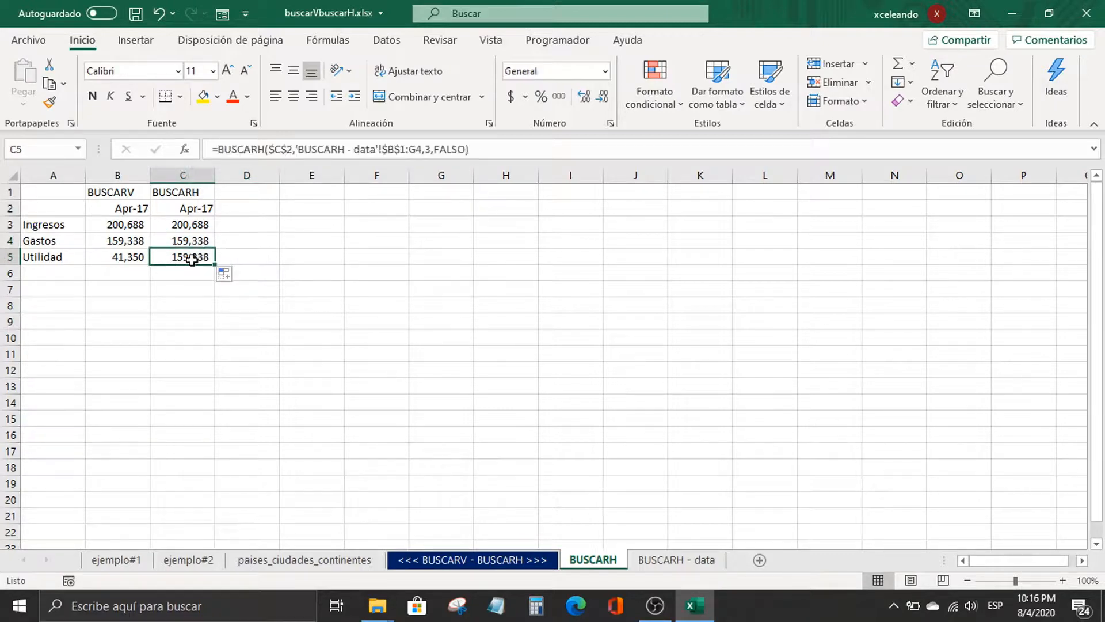
click(669, 559)
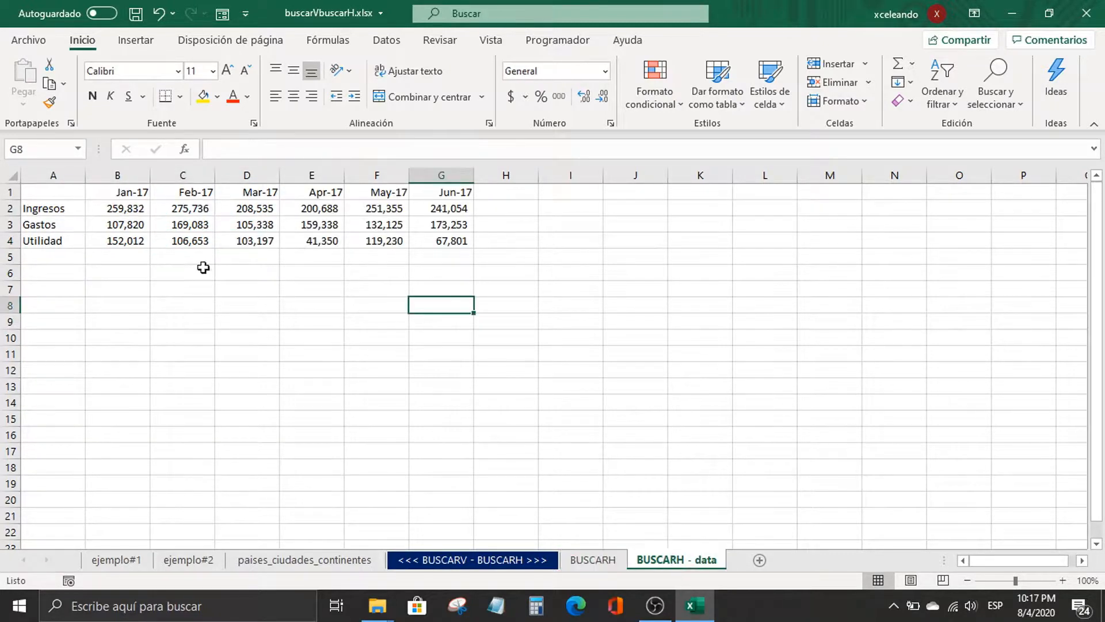
drag(122, 190, 454, 240)
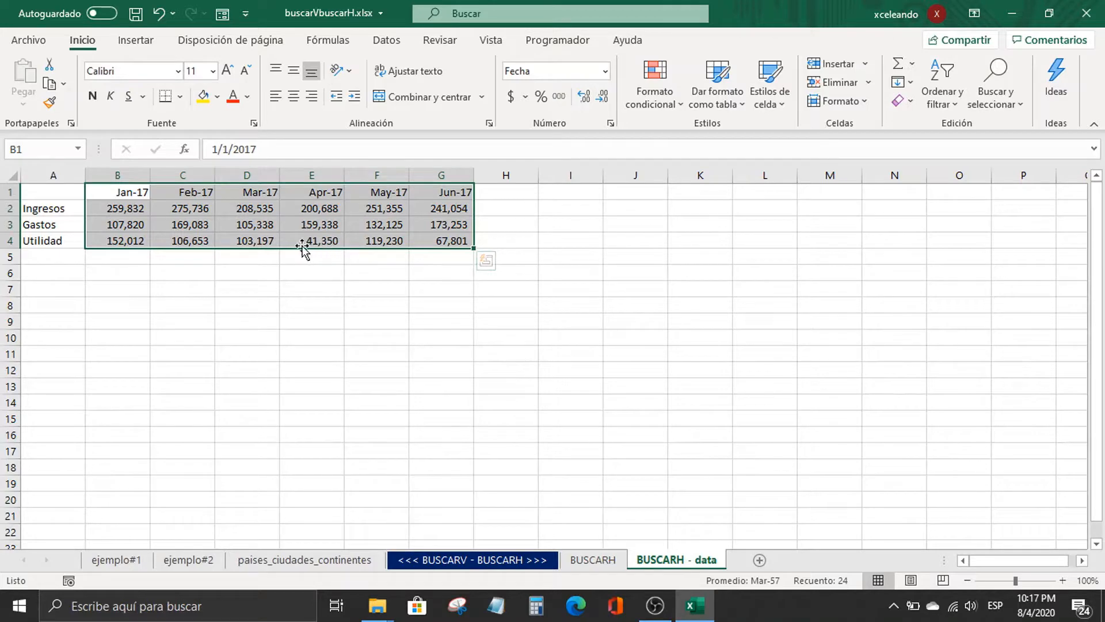
click(613, 560)
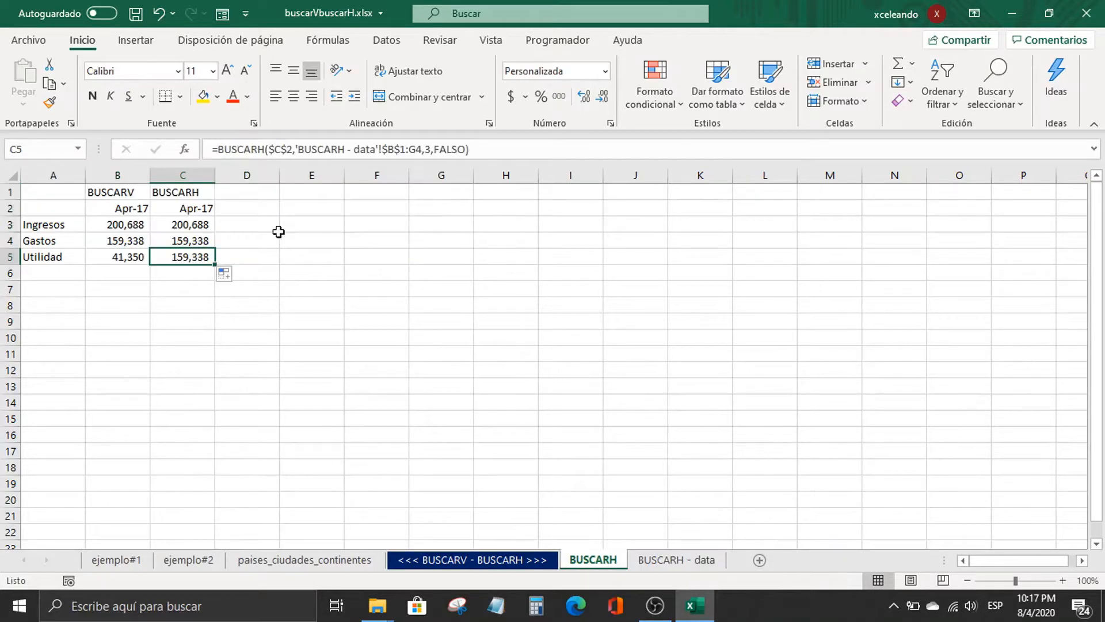
Step: Set the row index of the BUSCARH formula in the Utilidad cell C5 to 4
click(432, 149)
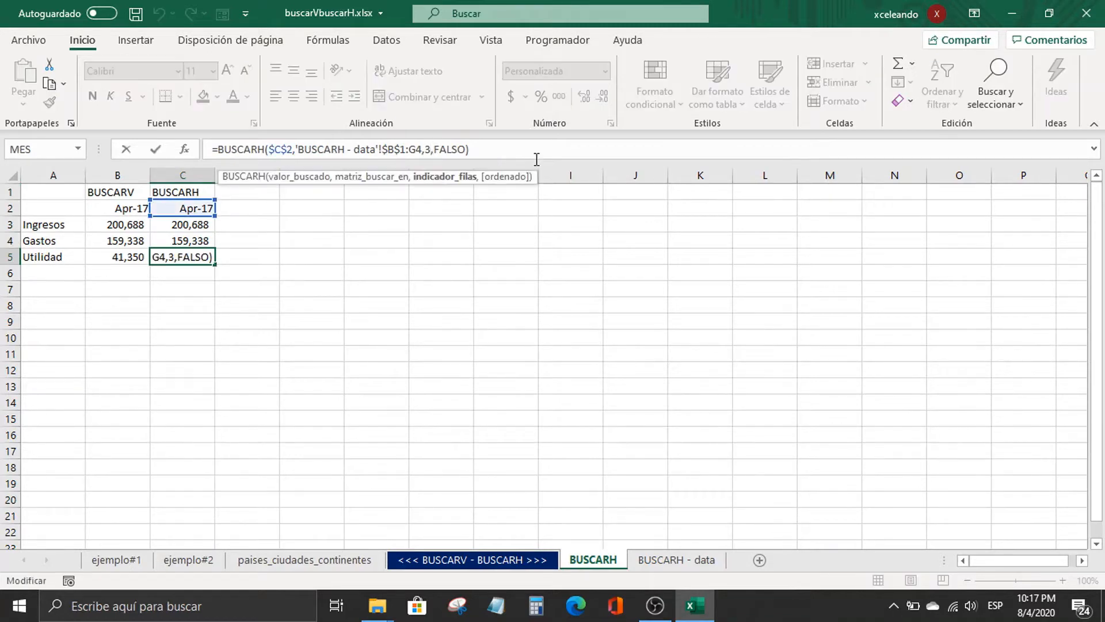
key(BackSpace)
text(4)
key(Return)
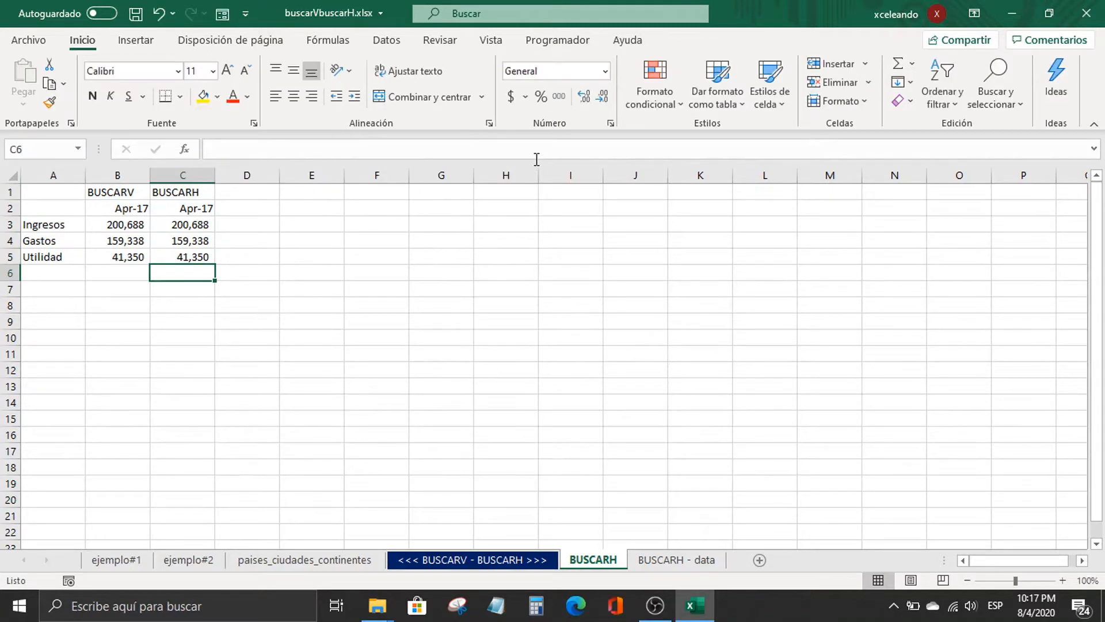